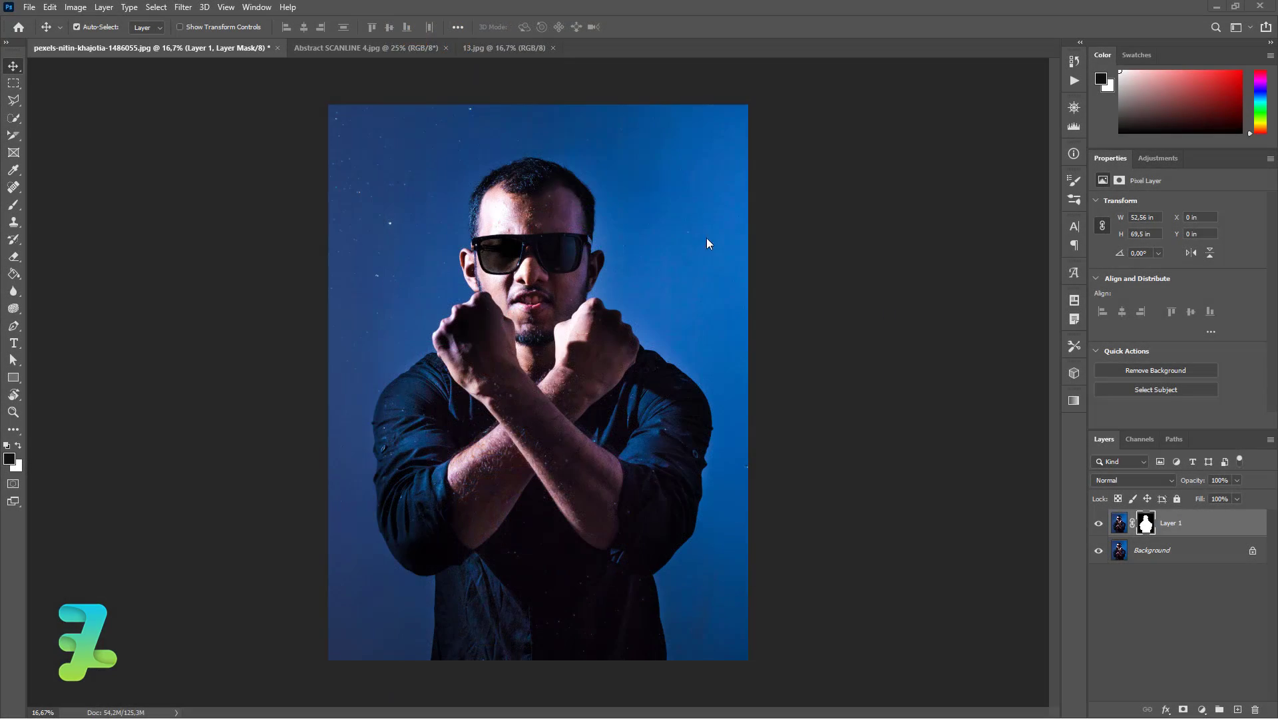
Step: Create a new blank A3 print document
left_click(29, 7)
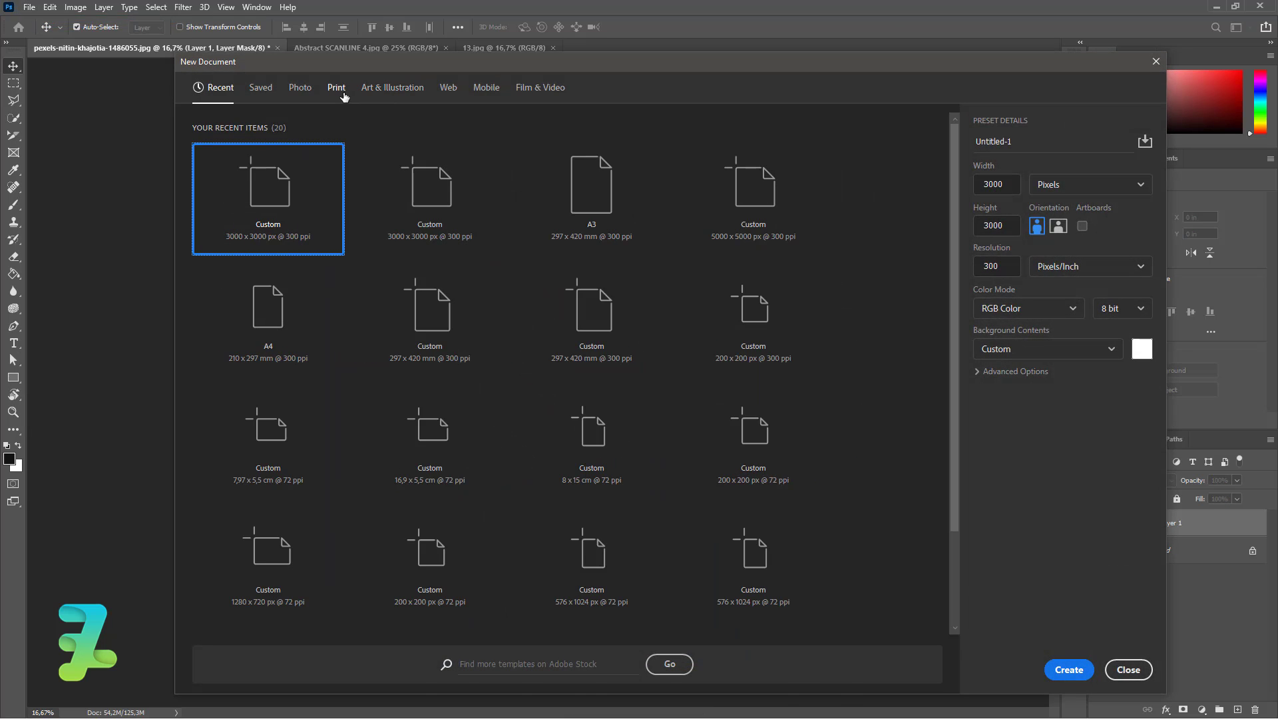
left_click(340, 93)
left_click(569, 278)
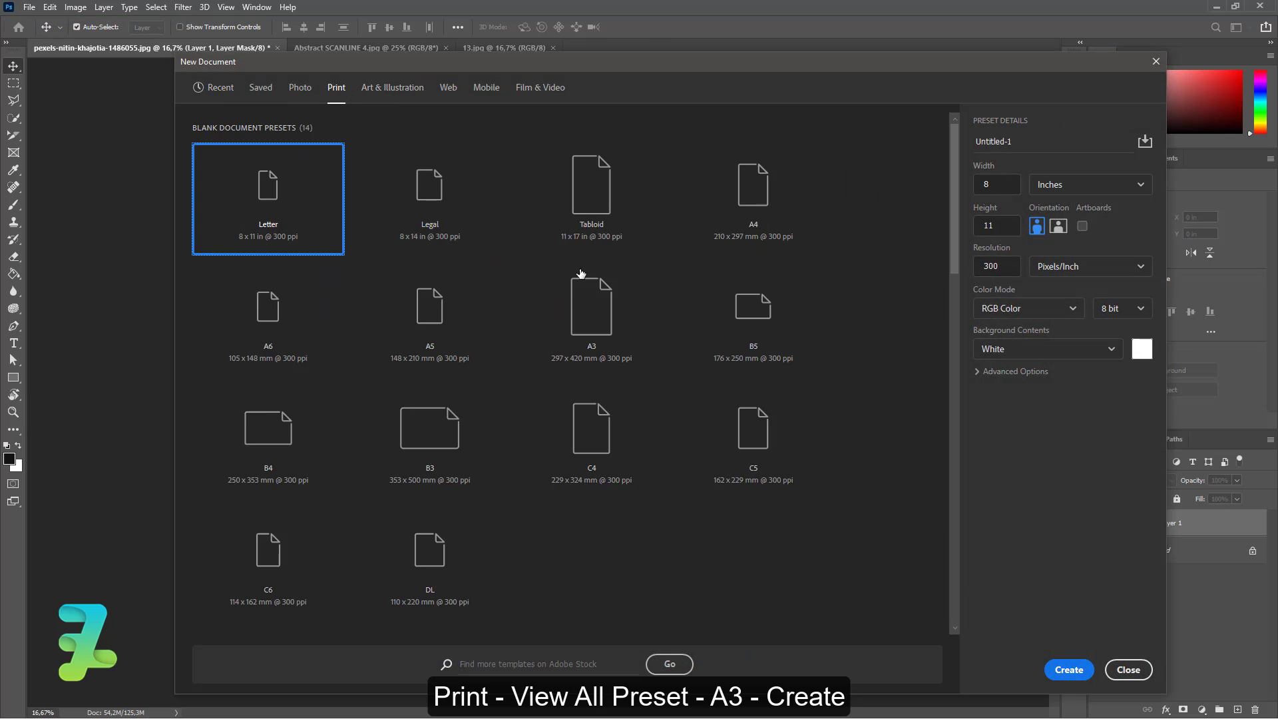
left_click(585, 323)
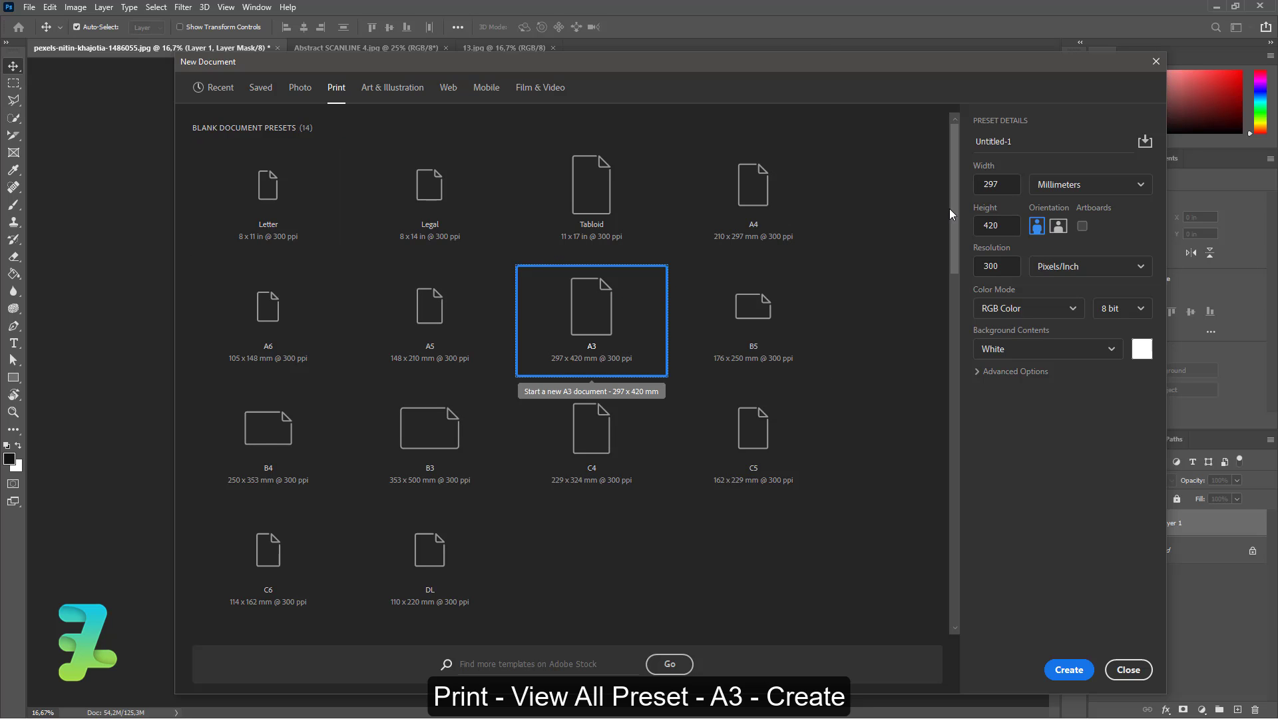
left_click(1066, 670)
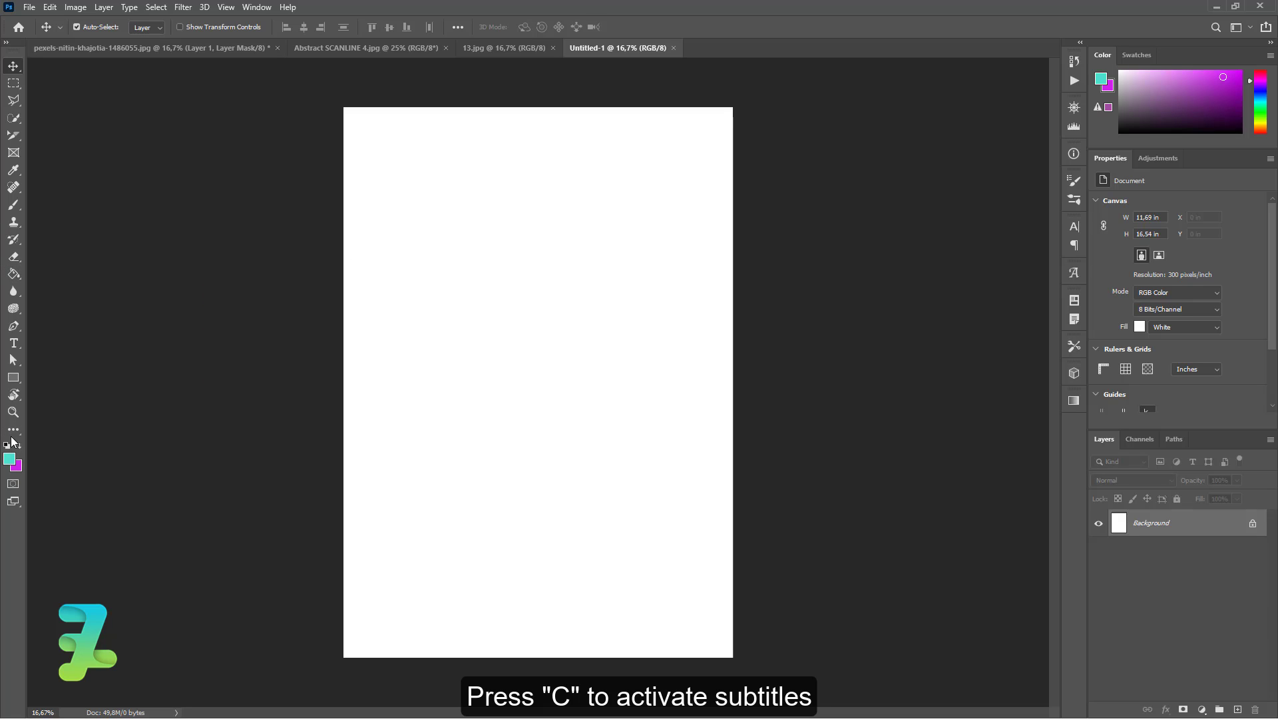
Step: Draw a large circle with the Ellipse Tool in the upper half of the page
left_click(13, 377)
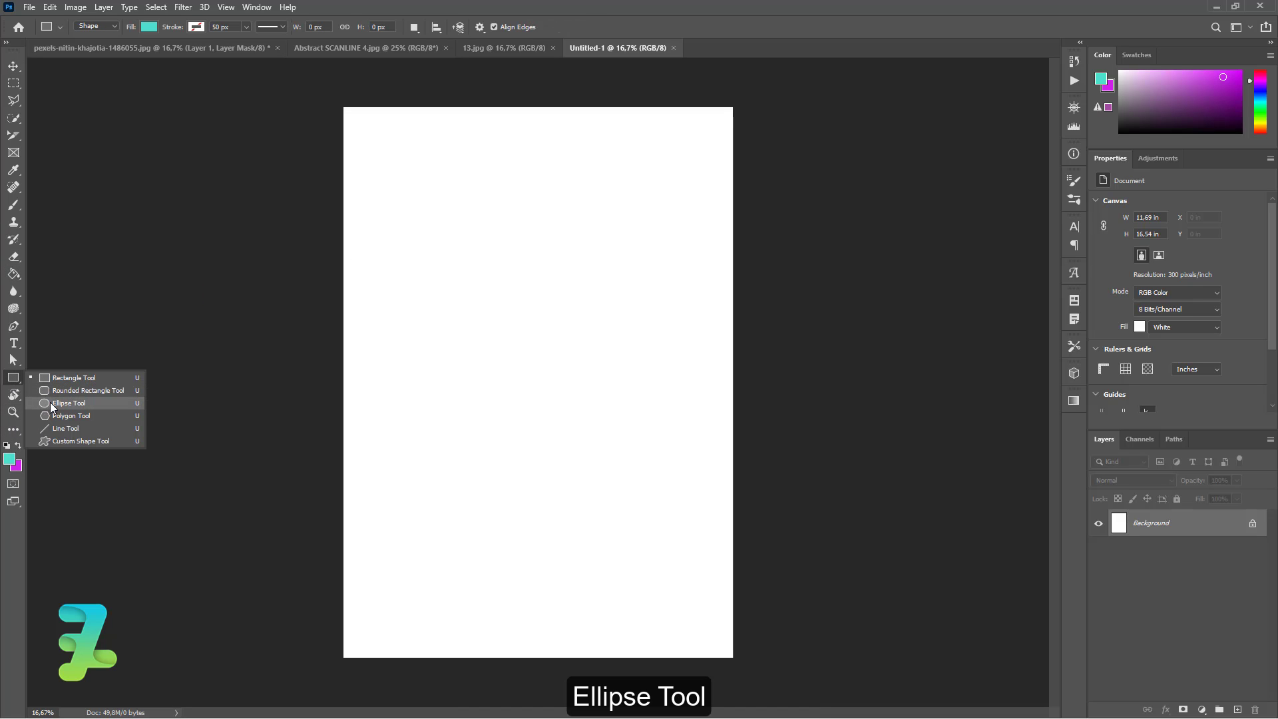
left_click(50, 402)
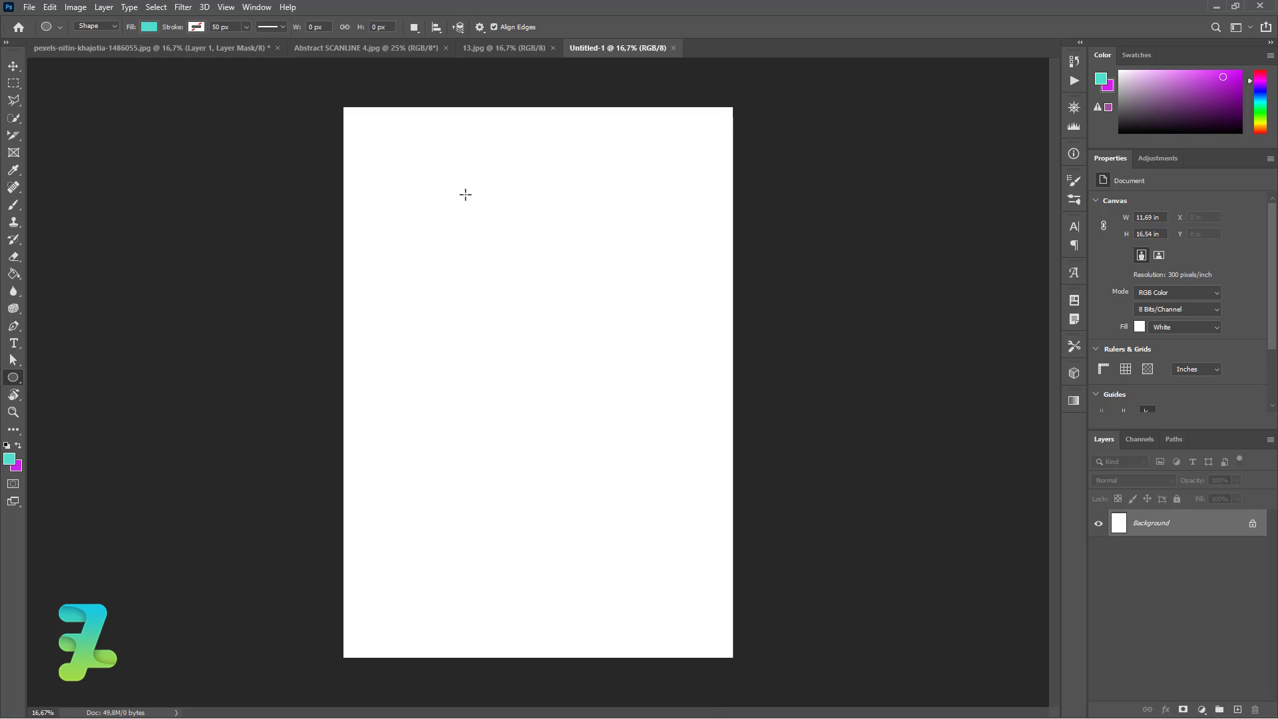
left_click_drag(463, 162, 664, 390)
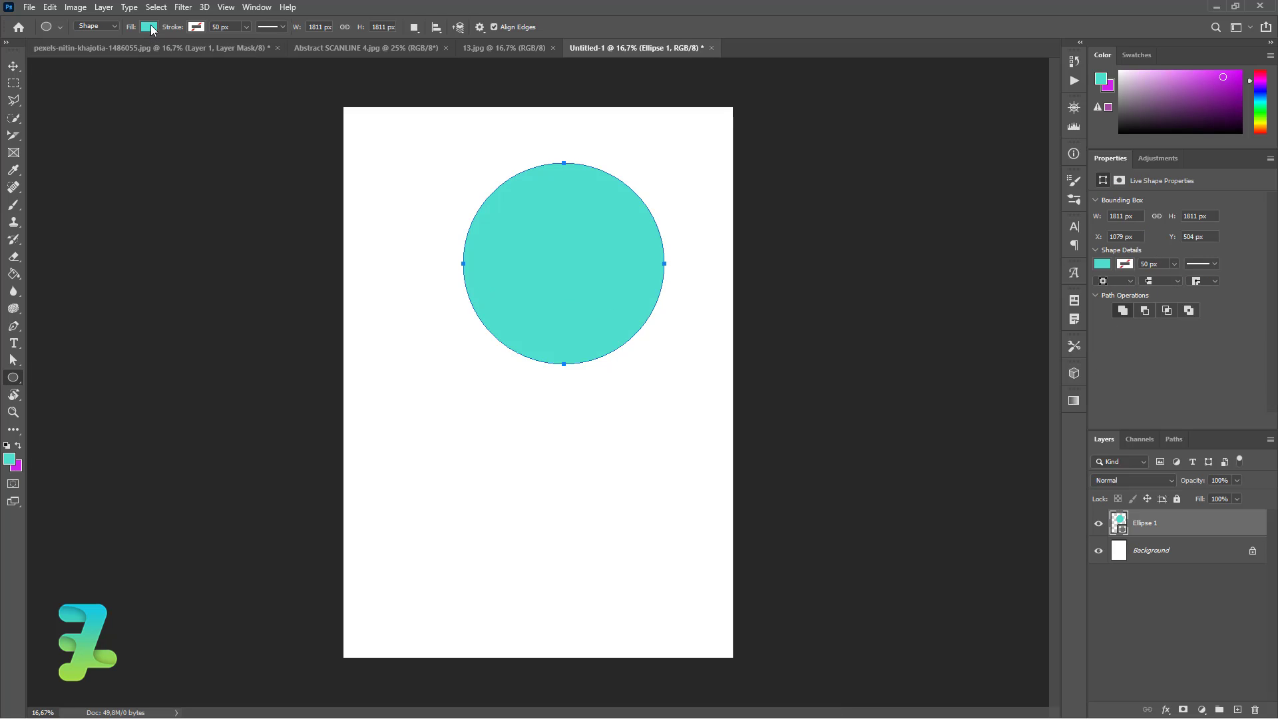
Step: Switch the circle's fill to a gradient and set its start stop to magenta #cb24e4
left_click(1106, 265)
left_click(1146, 291)
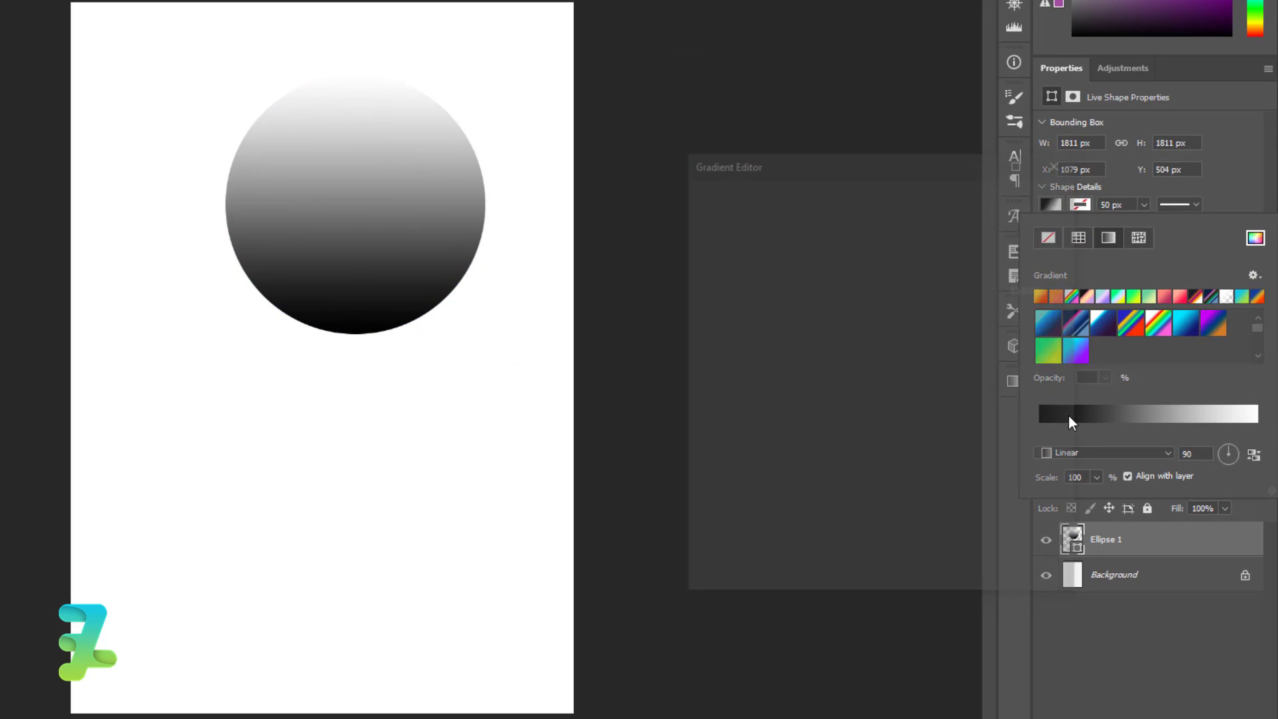
left_click(1117, 426)
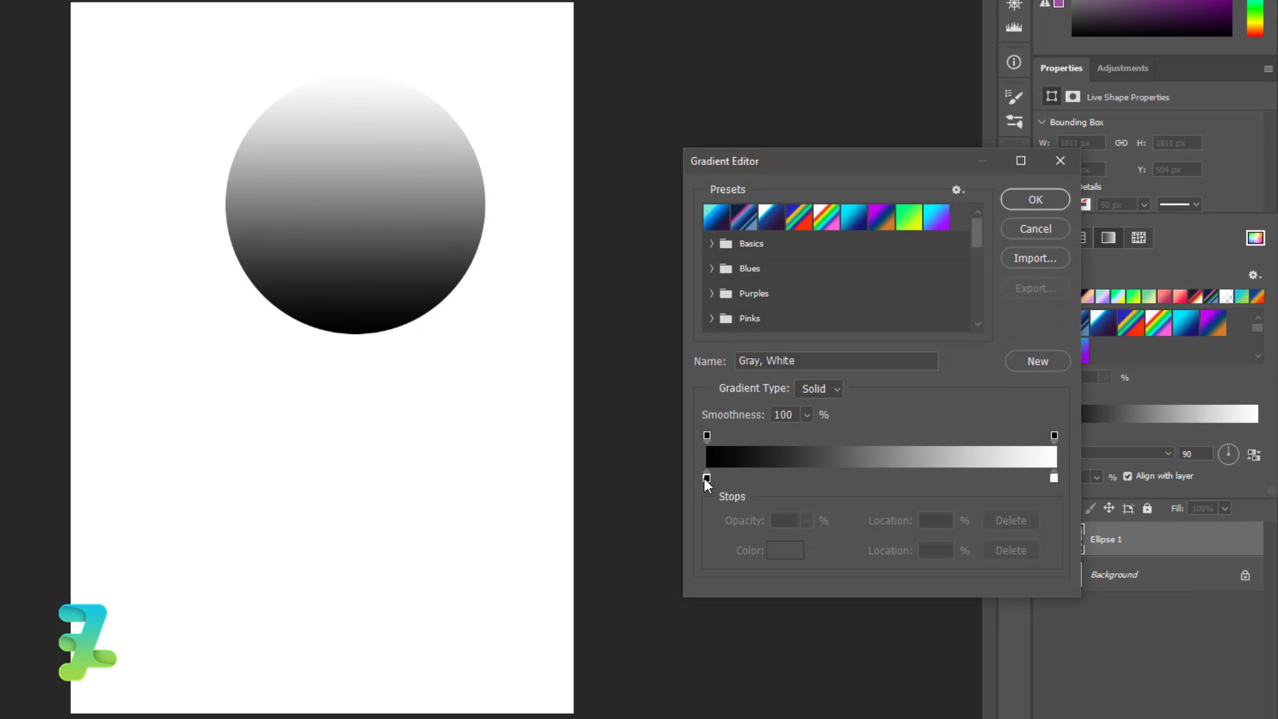
double_click(707, 477)
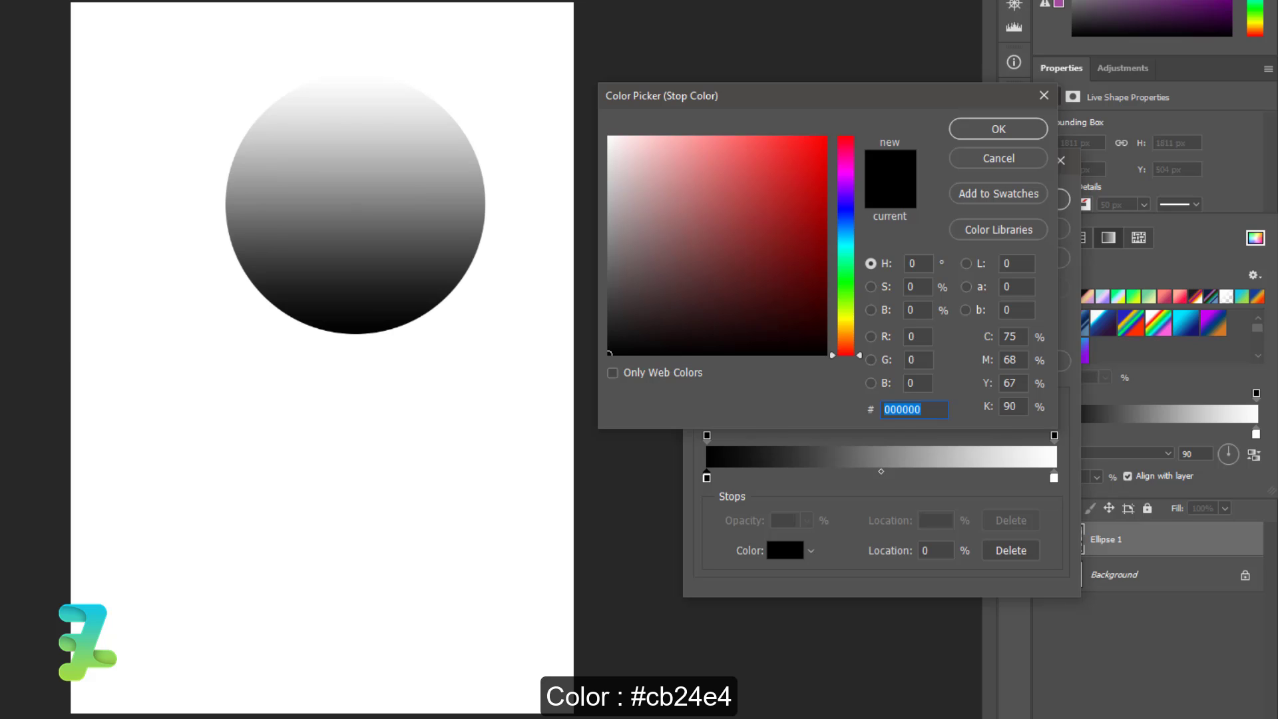
type("cb24e4")
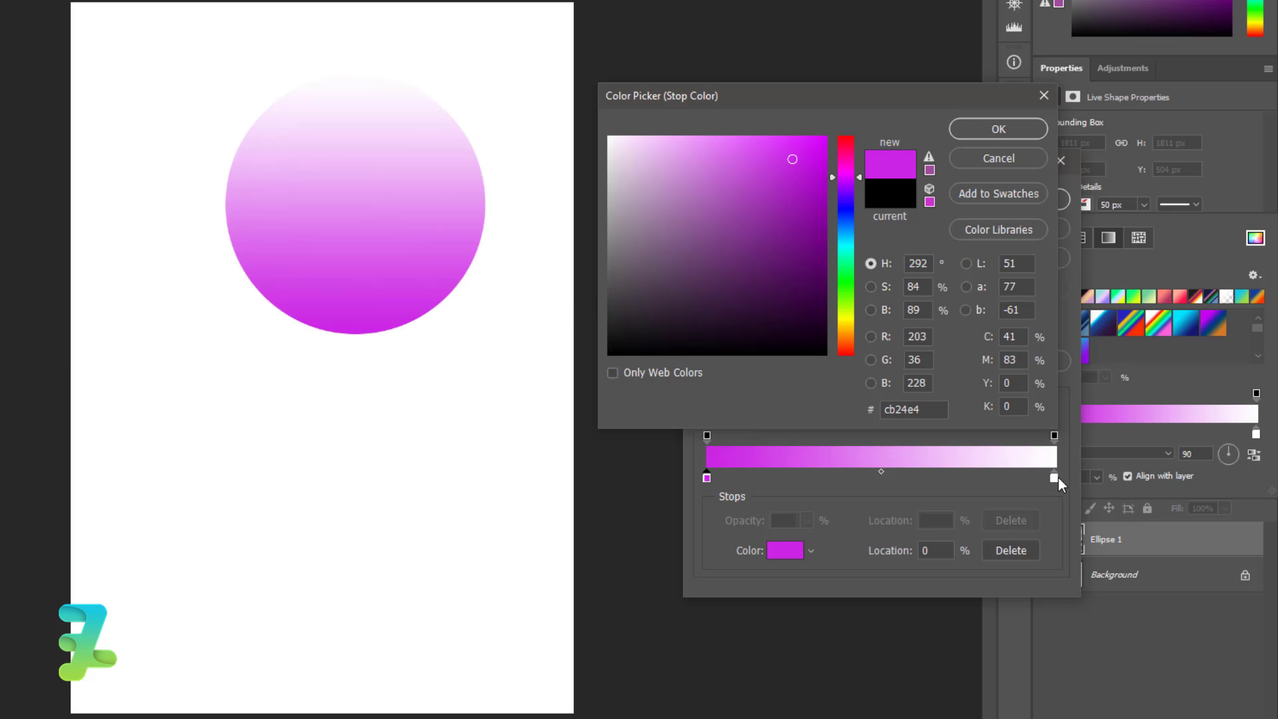
left_click(1055, 478)
left_click(998, 129)
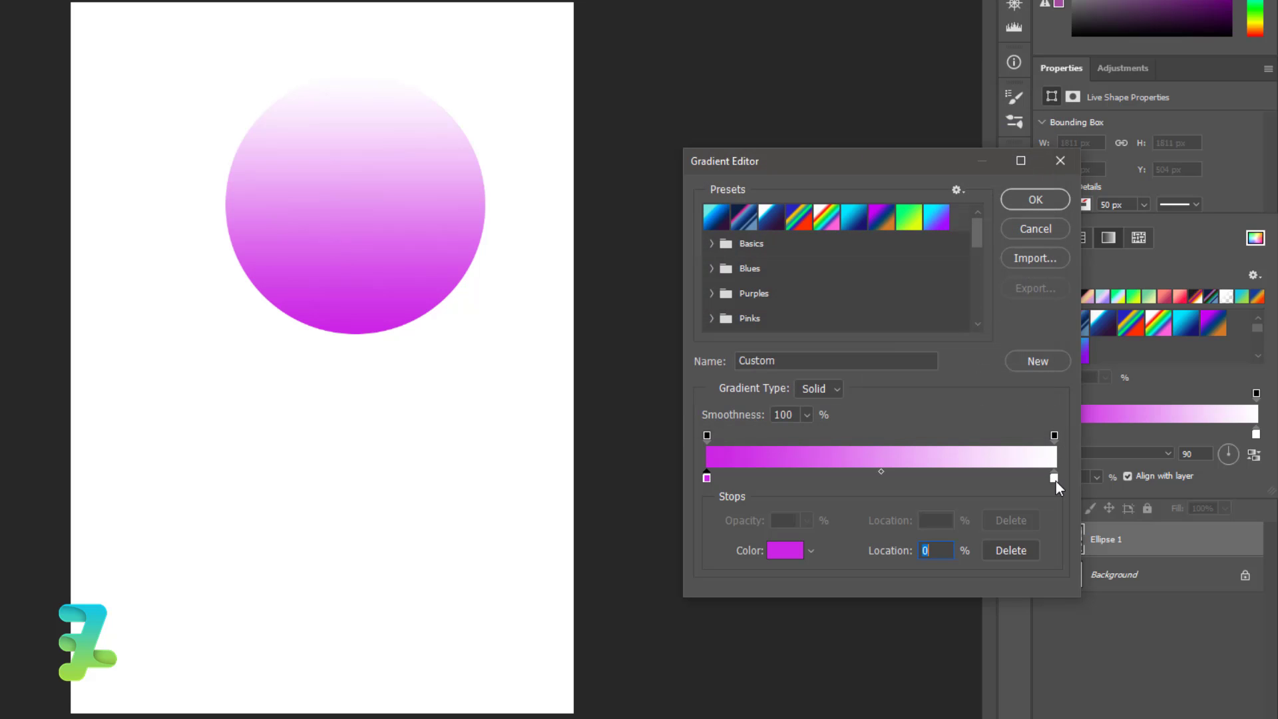
Step: Set the gradient's end stop to dark navy #061233 and copy that hex value
double_click(1054, 478)
left_click_drag(844, 217, 848, 213)
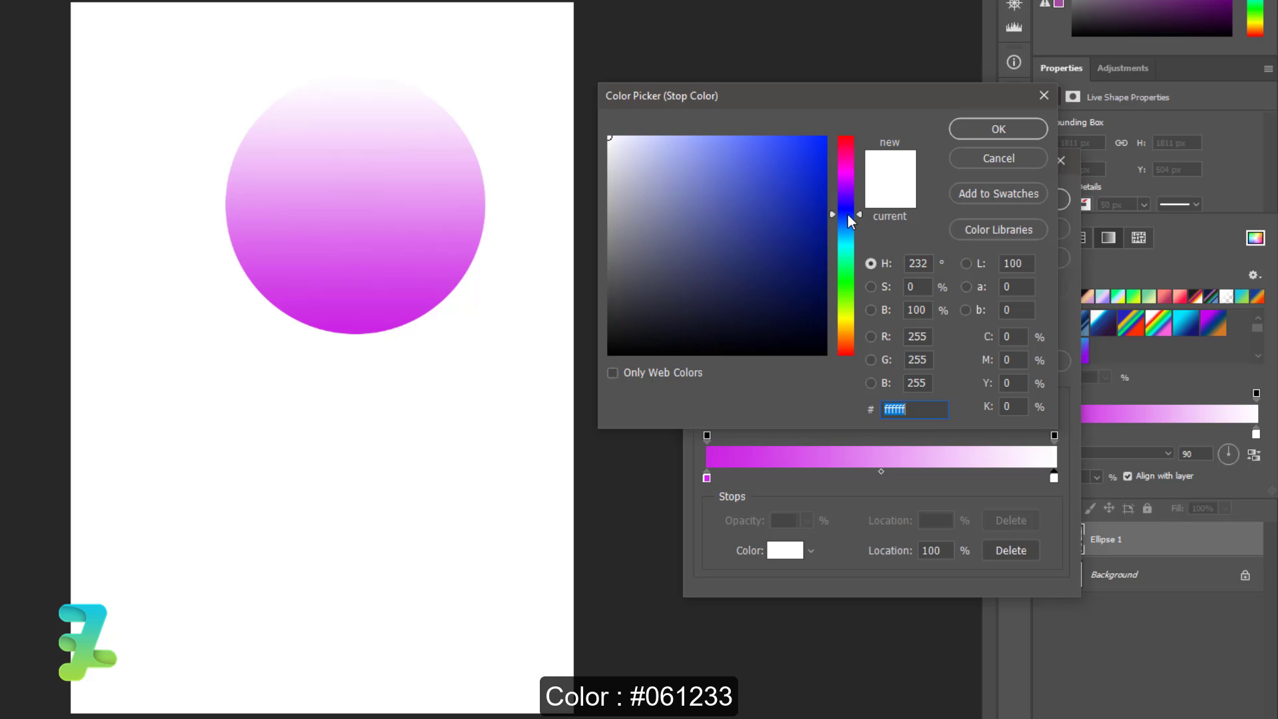
mouse_move(813, 254)
left_mouse_down()
mouse_move(786, 302)
mouse_move(767, 308)
mouse_move(790, 320)
left_mouse_up()
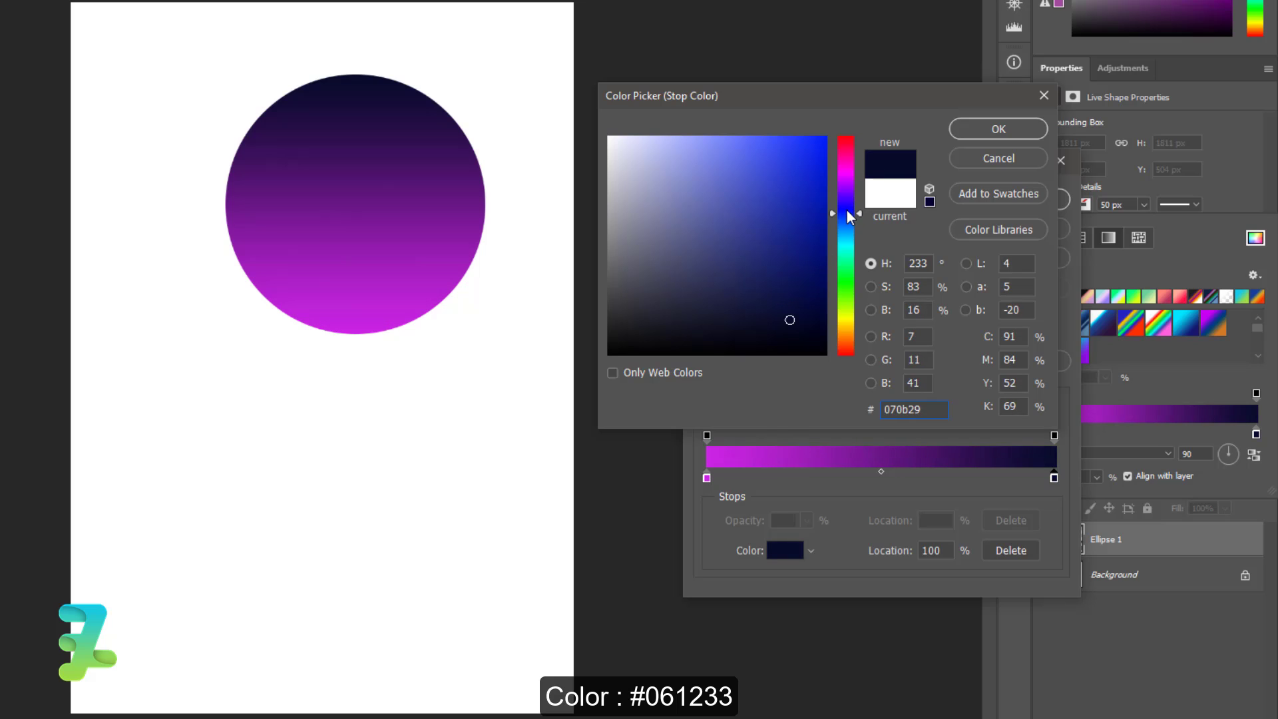
left_click_drag(847, 210, 848, 219)
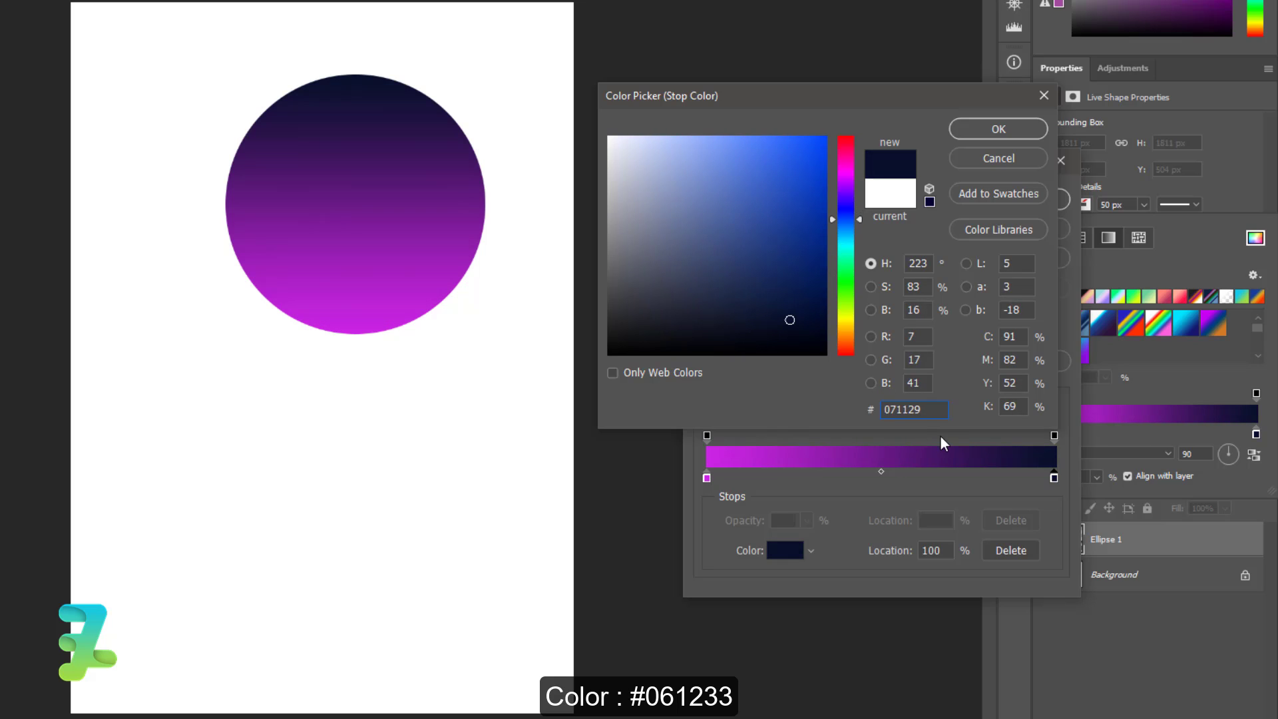
mouse_move(790, 320)
left_mouse_down()
mouse_move(802, 314)
mouse_move(791, 324)
left_mouse_up()
left_click_drag(852, 221, 849, 219)
double_click(902, 410)
type("061233")
left_click_drag(938, 410, 827, 399)
key("ctrl+c")
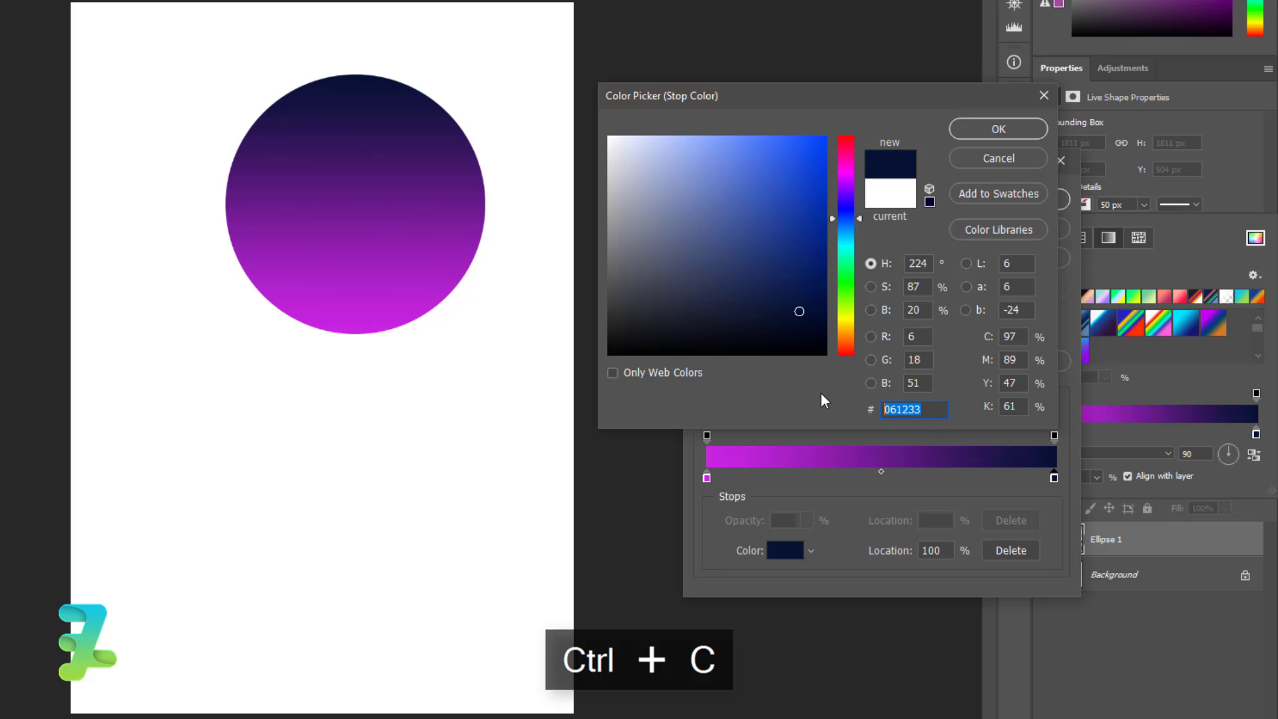
left_click(981, 138)
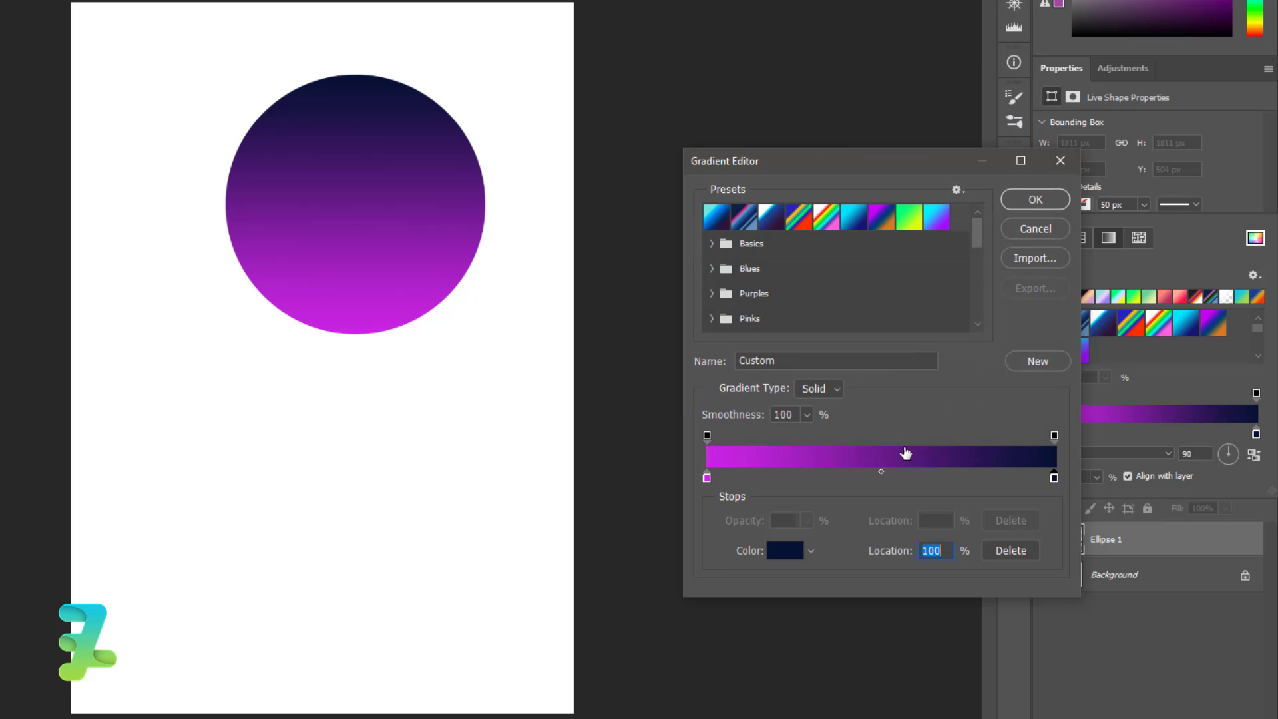
Step: Apply the edited gradient to the circle at a 180° angle
left_click(1008, 198)
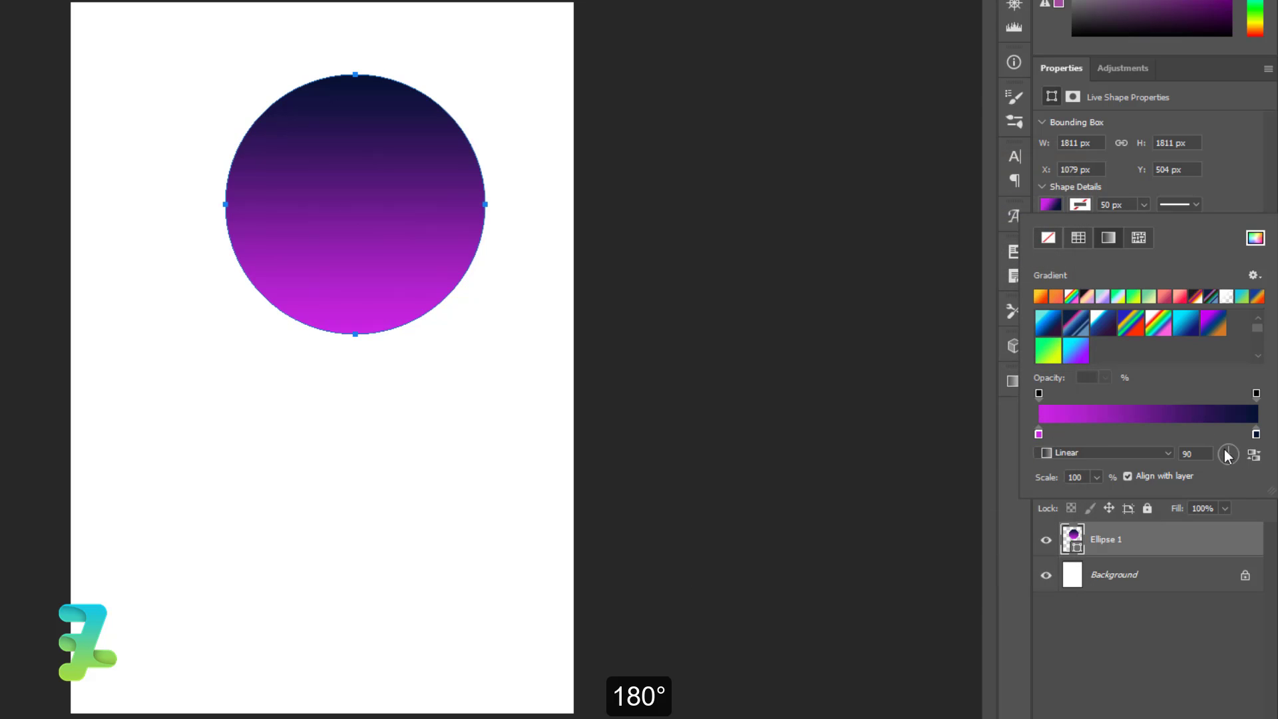
type("180")
key("Return")
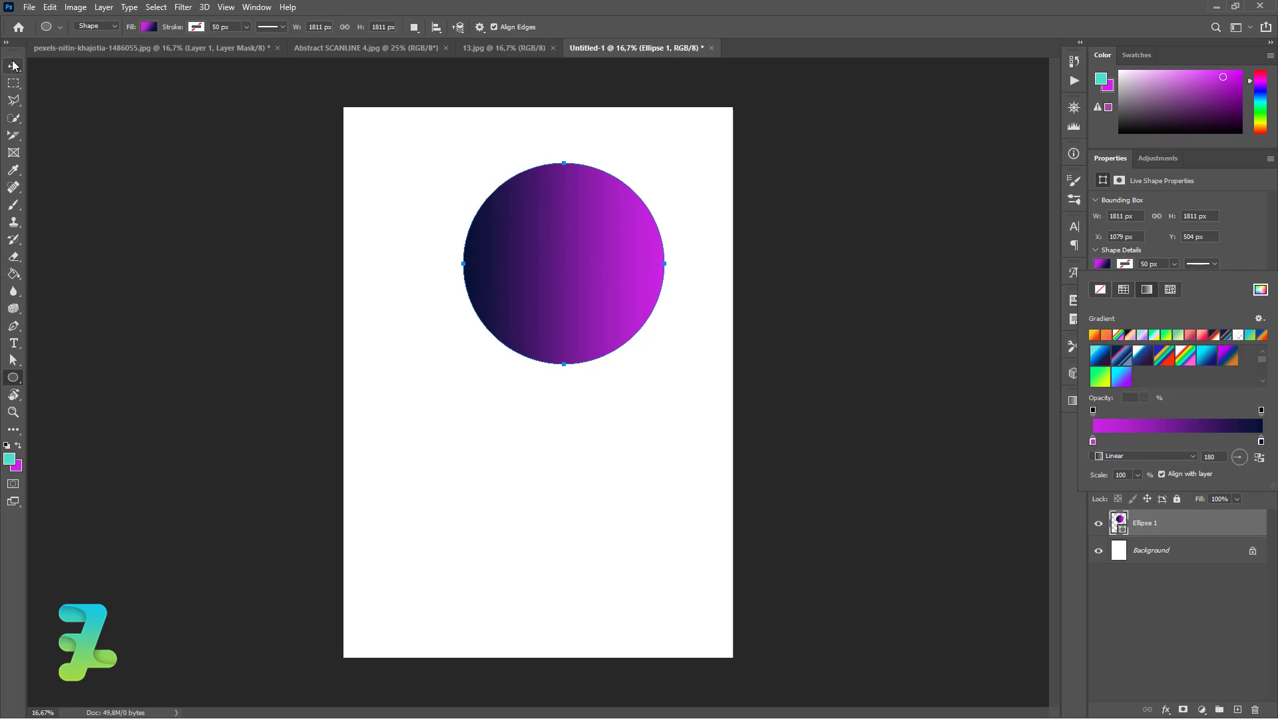
left_click(13, 66)
Step: Centre the circle horizontally on the page
left_click_drag(567, 258, 552, 260)
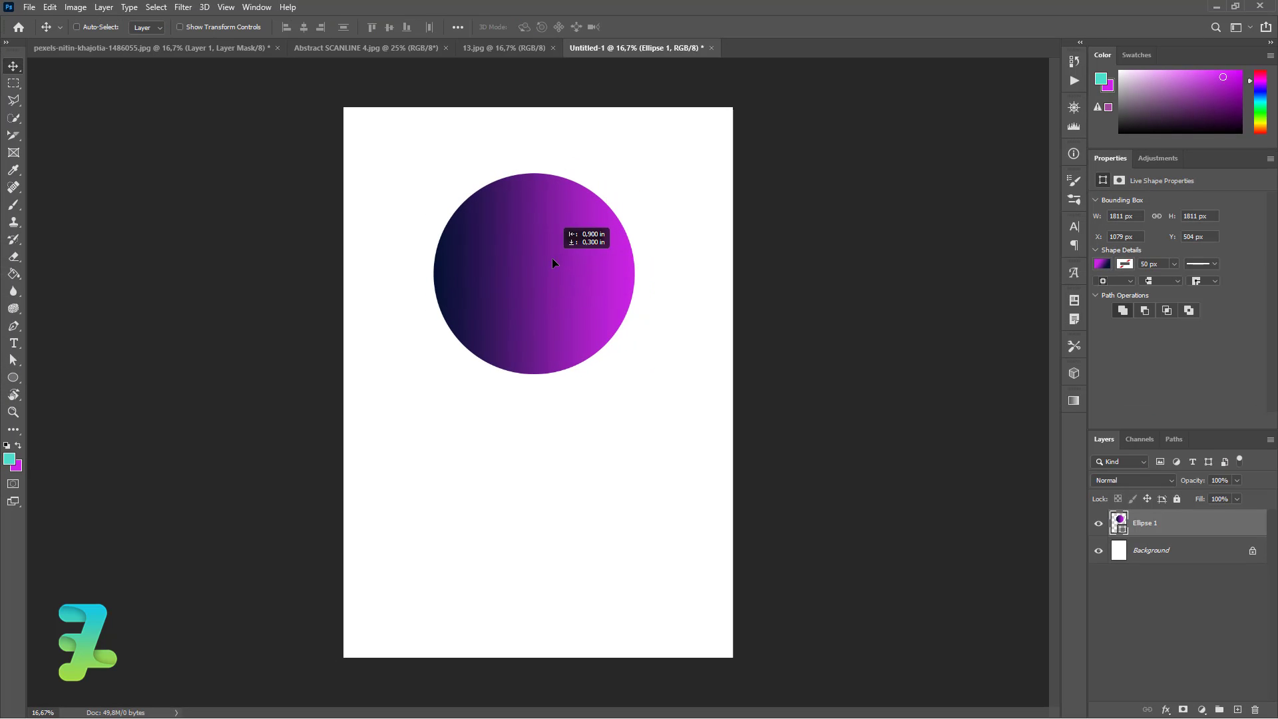
key("ctrl+a")
left_click(304, 27)
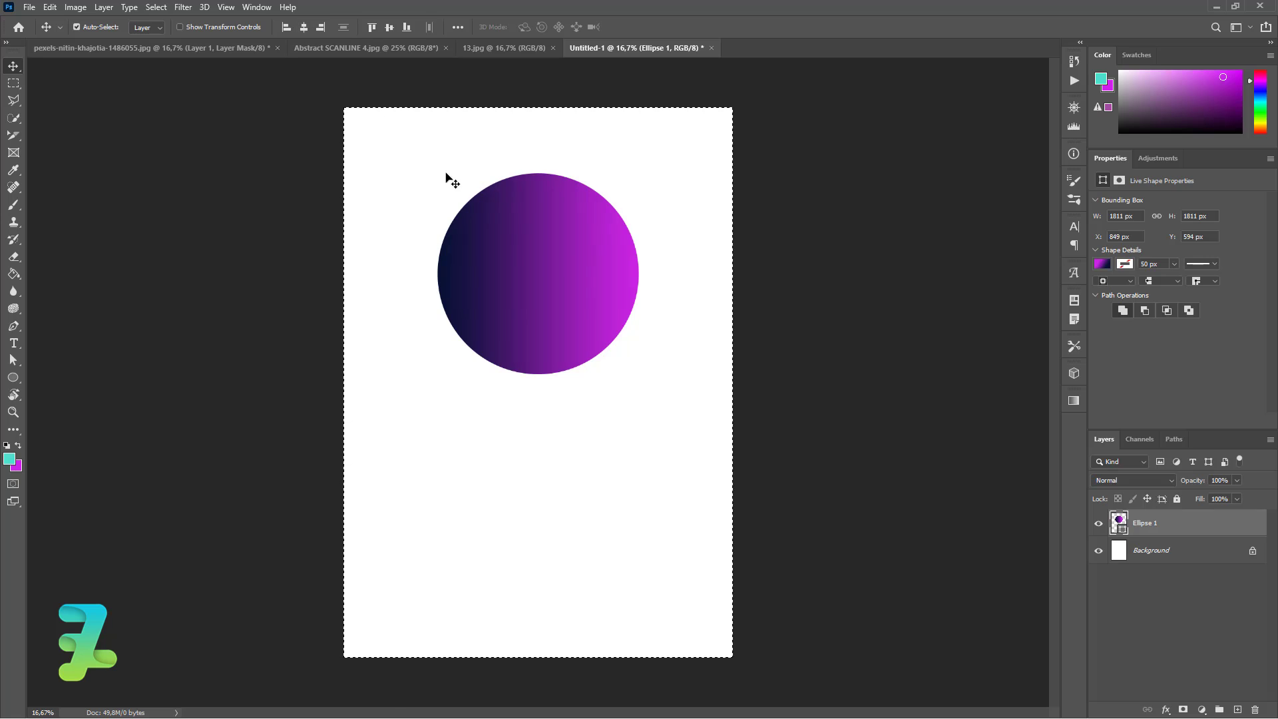
key("ctrl+d")
mouse_move(577, 297)
left_mouse_down()
mouse_move(556, 298)
mouse_move(530, 449)
left_mouse_up()
Step: Duplicate the circle and give the copy a reversed gradient starting with teal #4ddecd
key("ctrl+j")
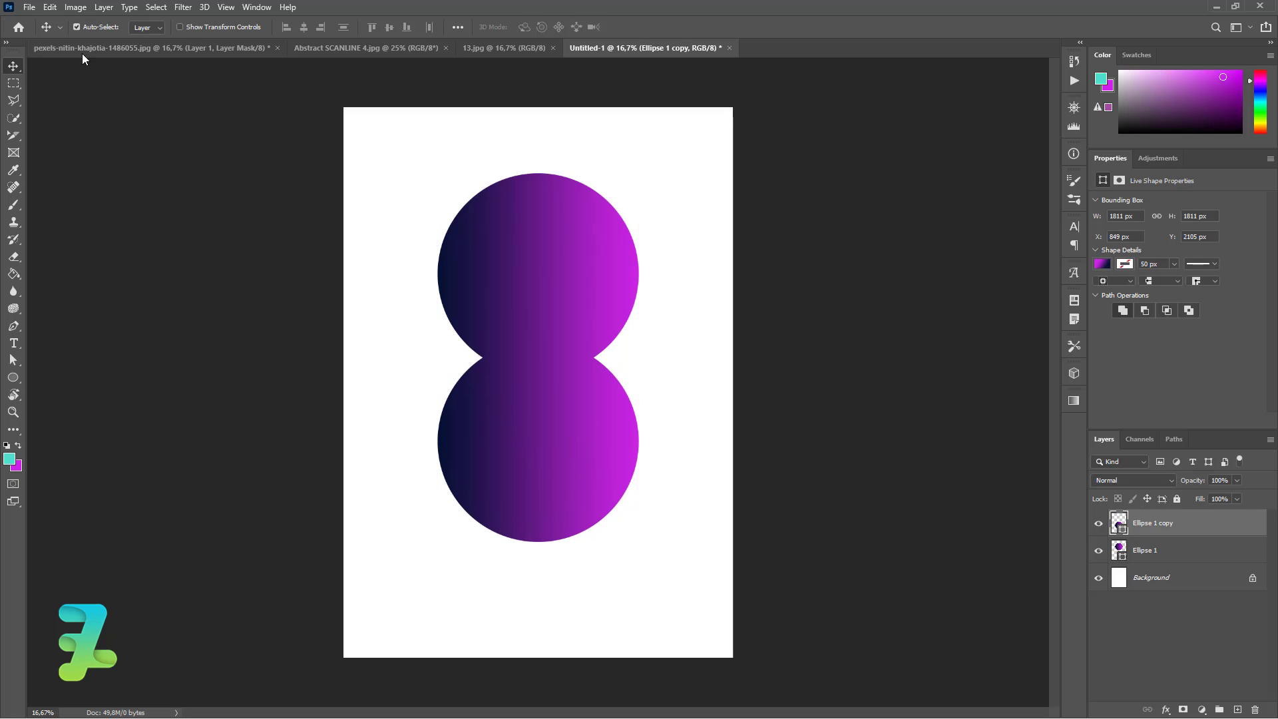
left_click(1102, 265)
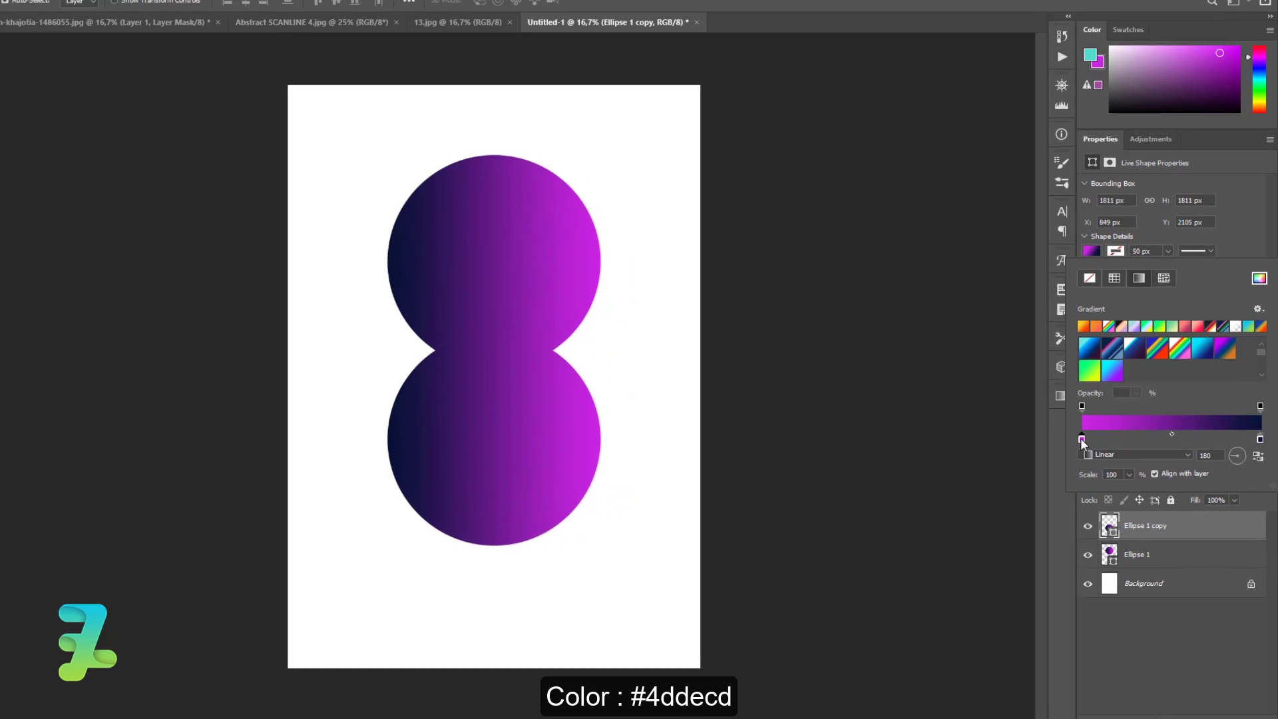
double_click(1092, 442)
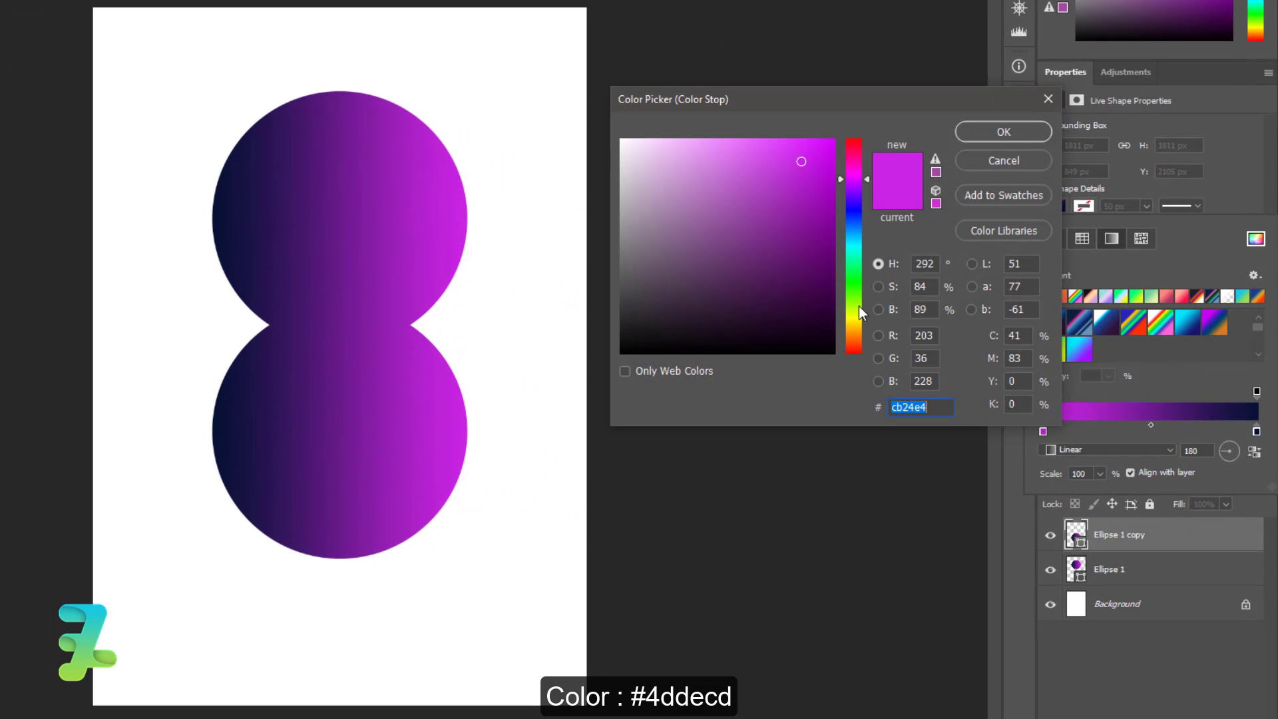
type("4ddecd")
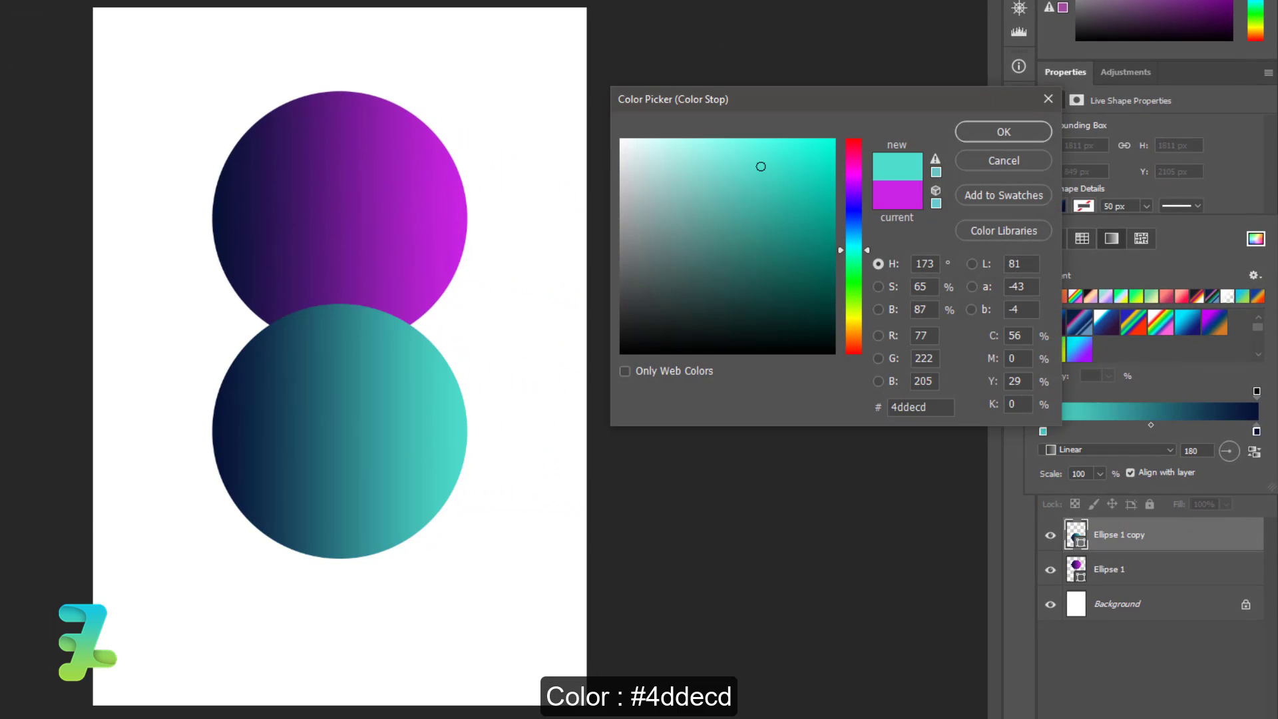
left_click(964, 132)
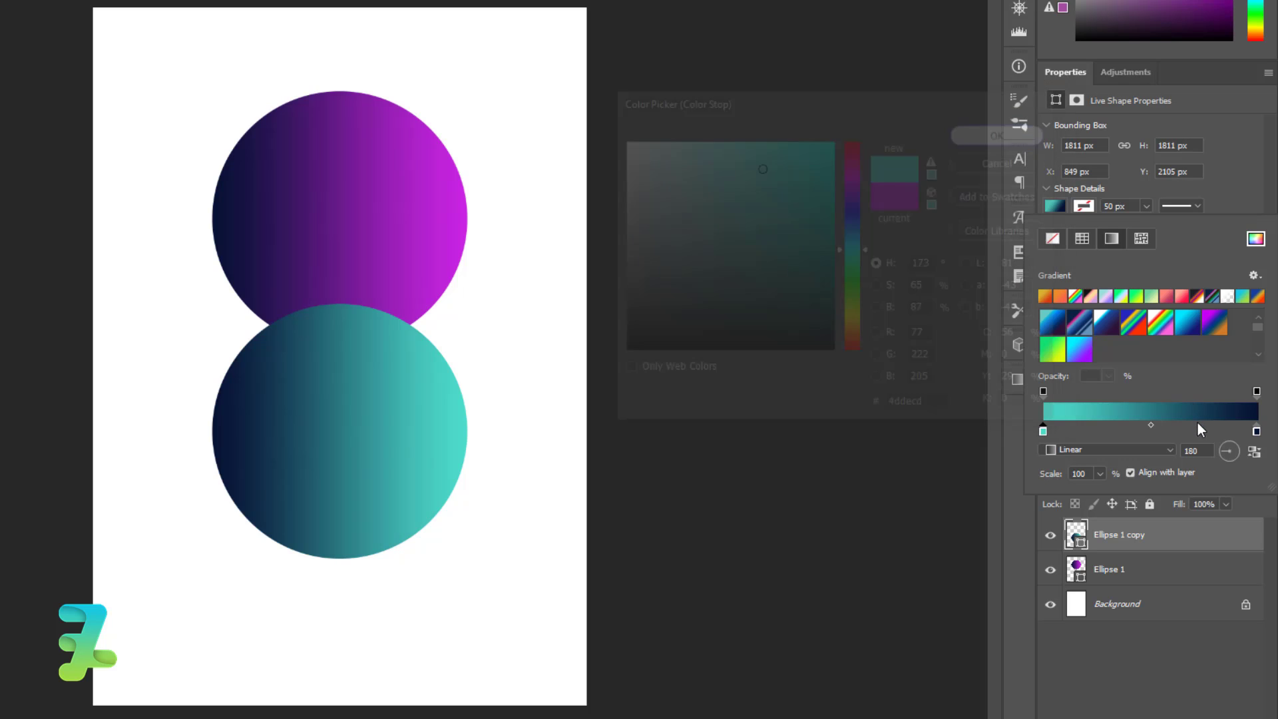
left_click(1256, 452)
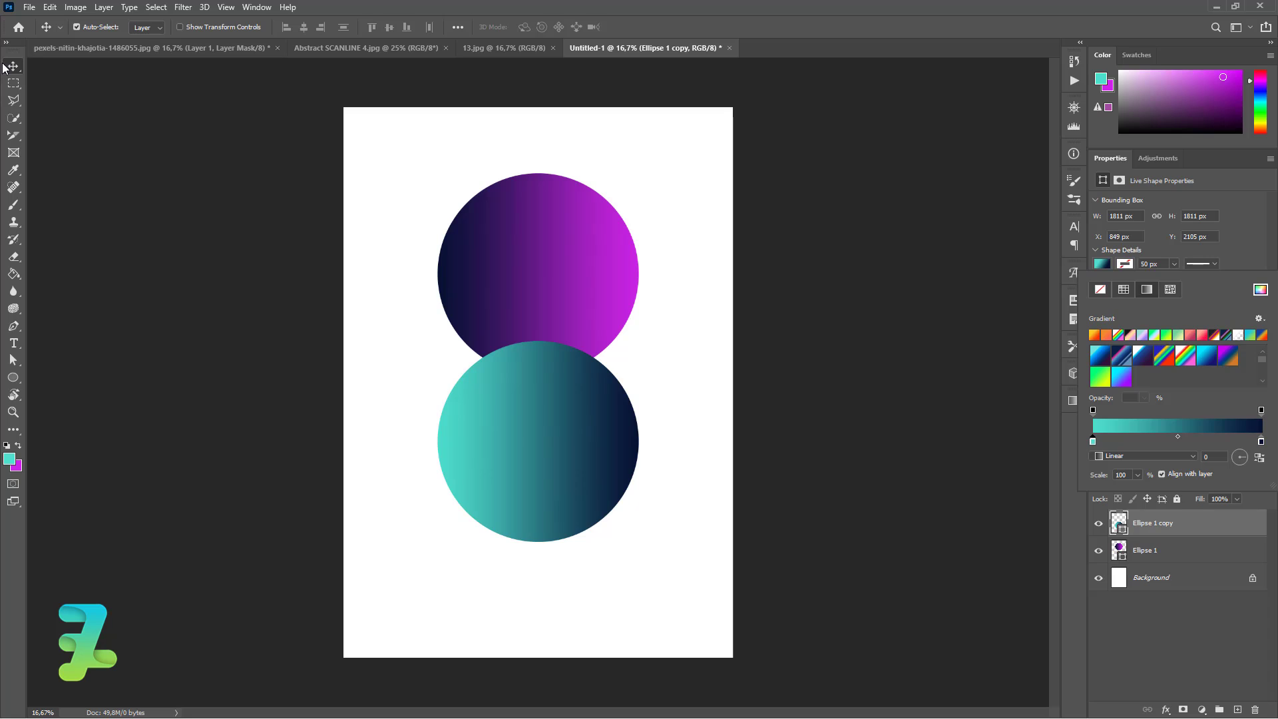
left_click(42, 82)
Step: Fill the white Background layer with navy #061233 using the Paint Bucket
left_click(1116, 579)
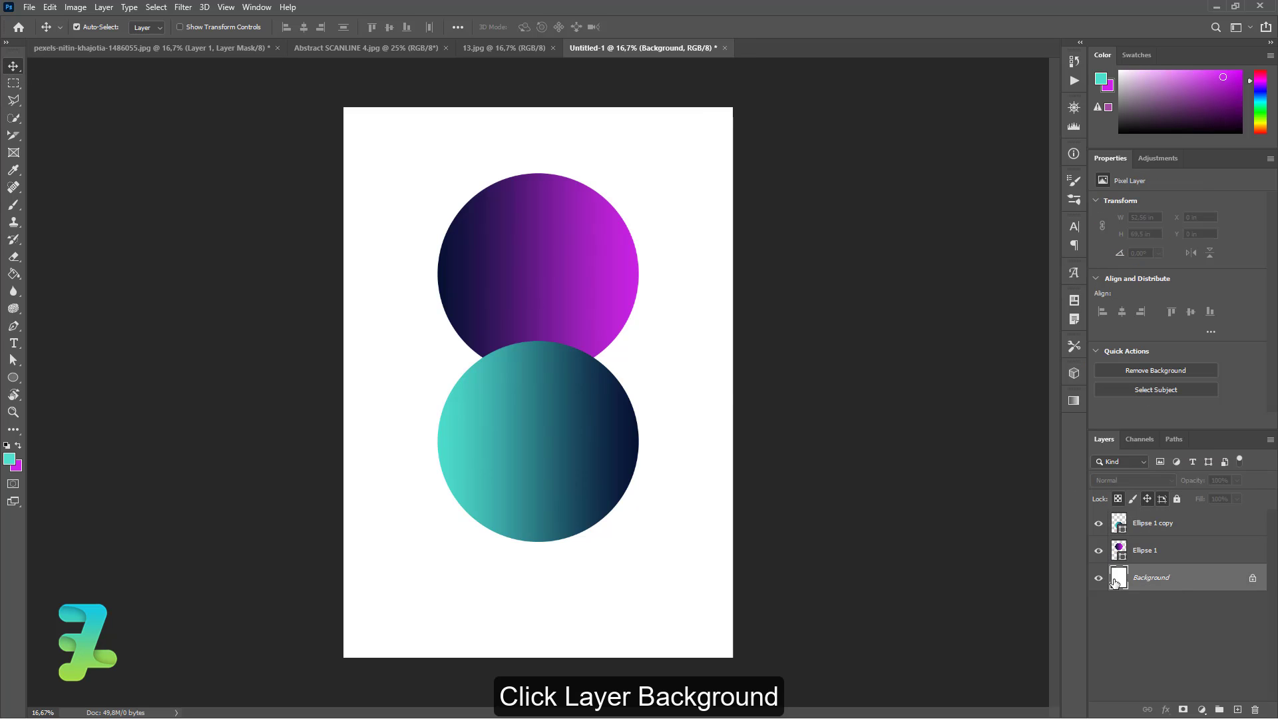
left_click(13, 273)
right_click(13, 274)
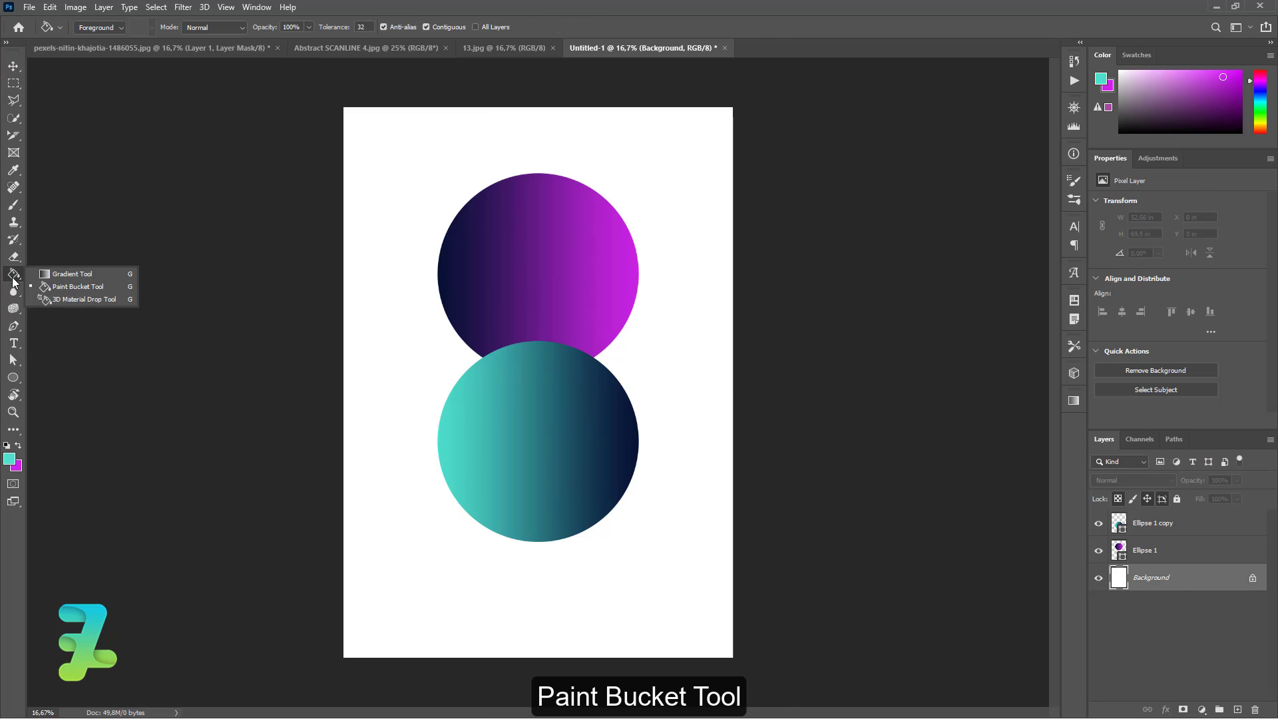
left_click(57, 291)
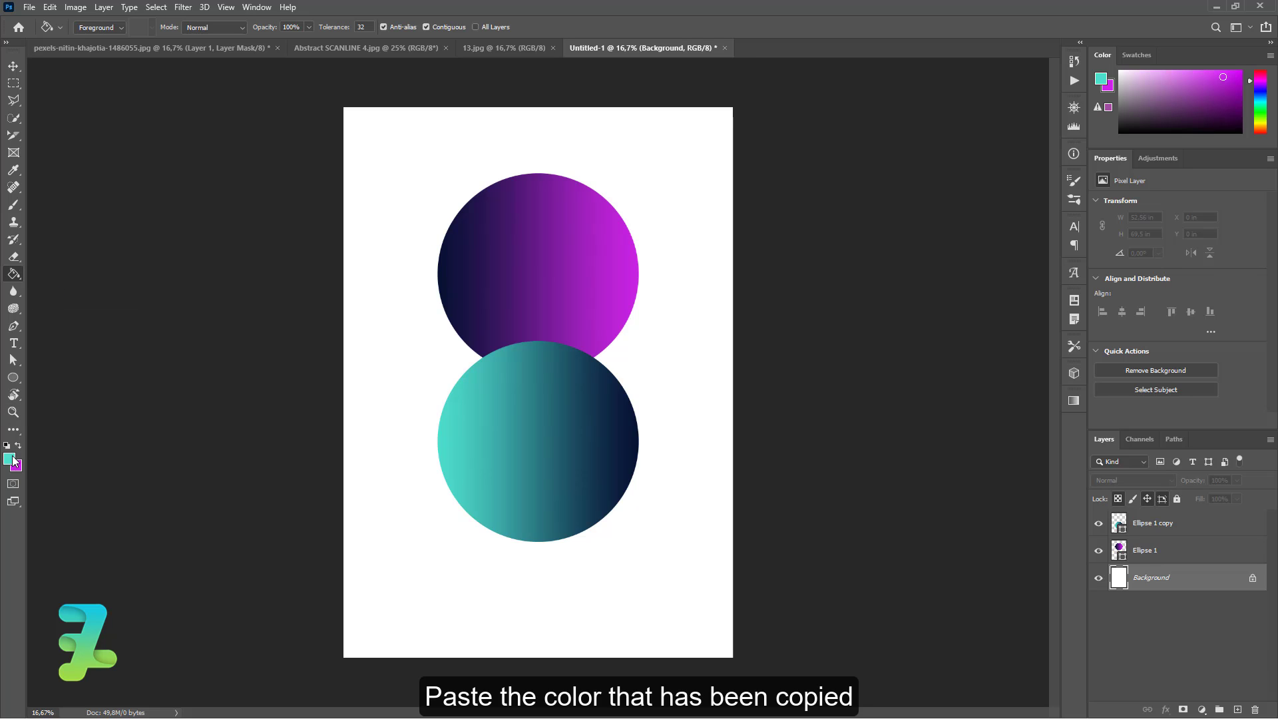
left_click(9, 459)
type("061233")
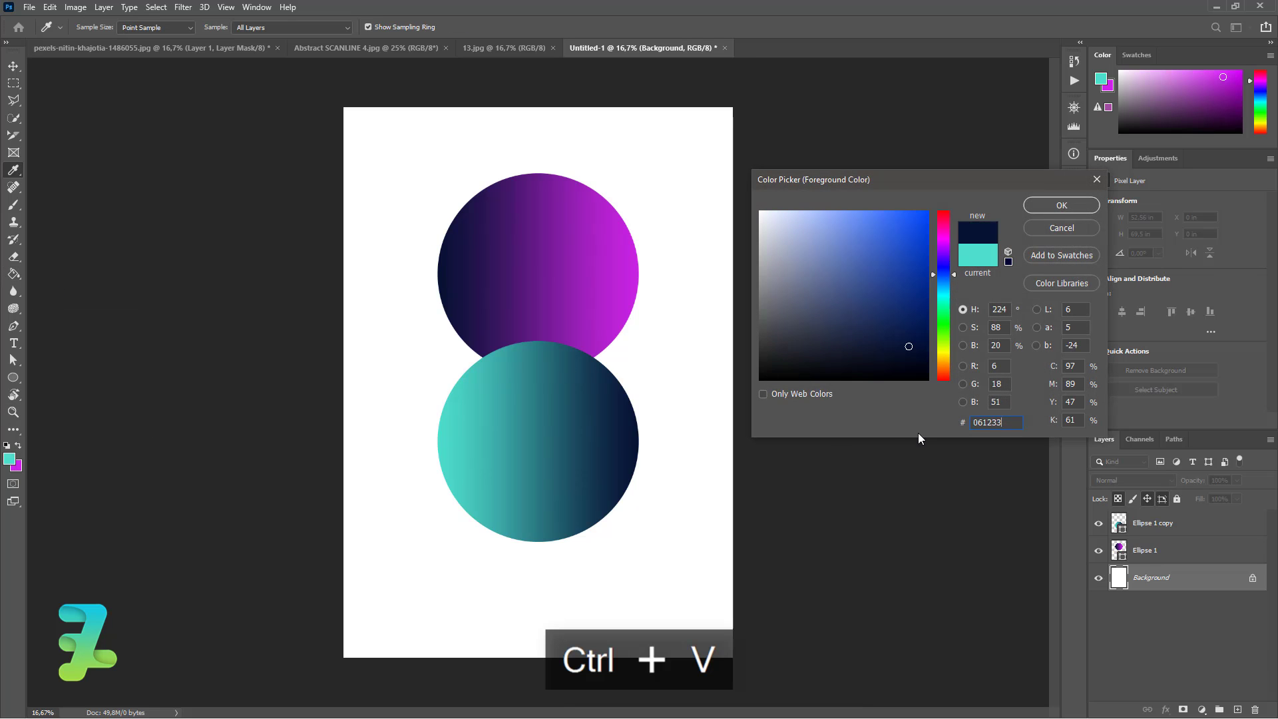
left_click(1041, 211)
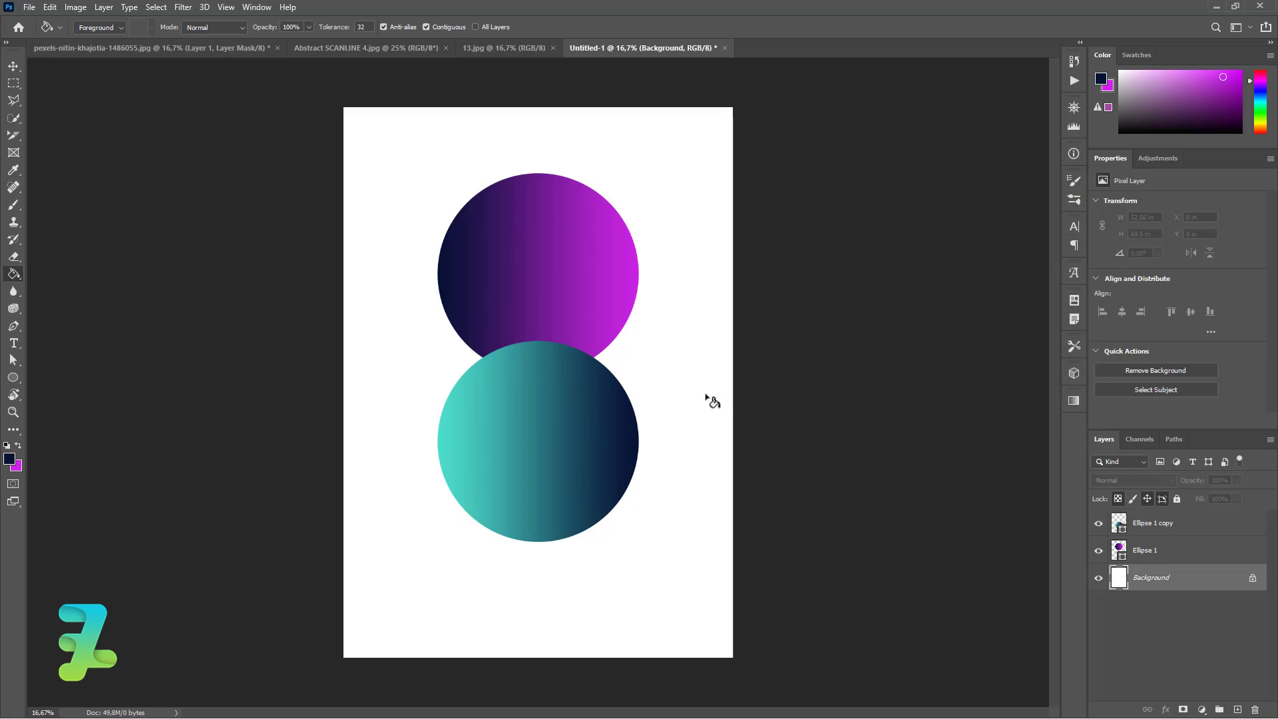
left_click(646, 354)
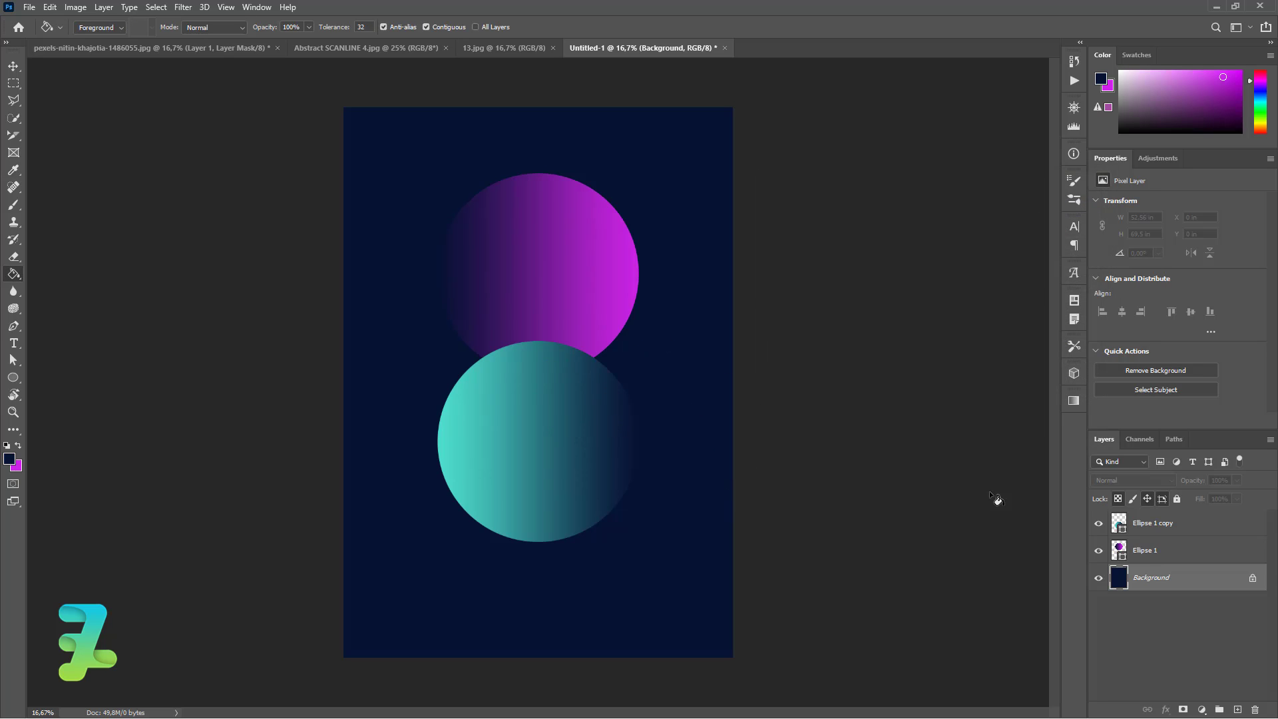
left_click(1119, 523)
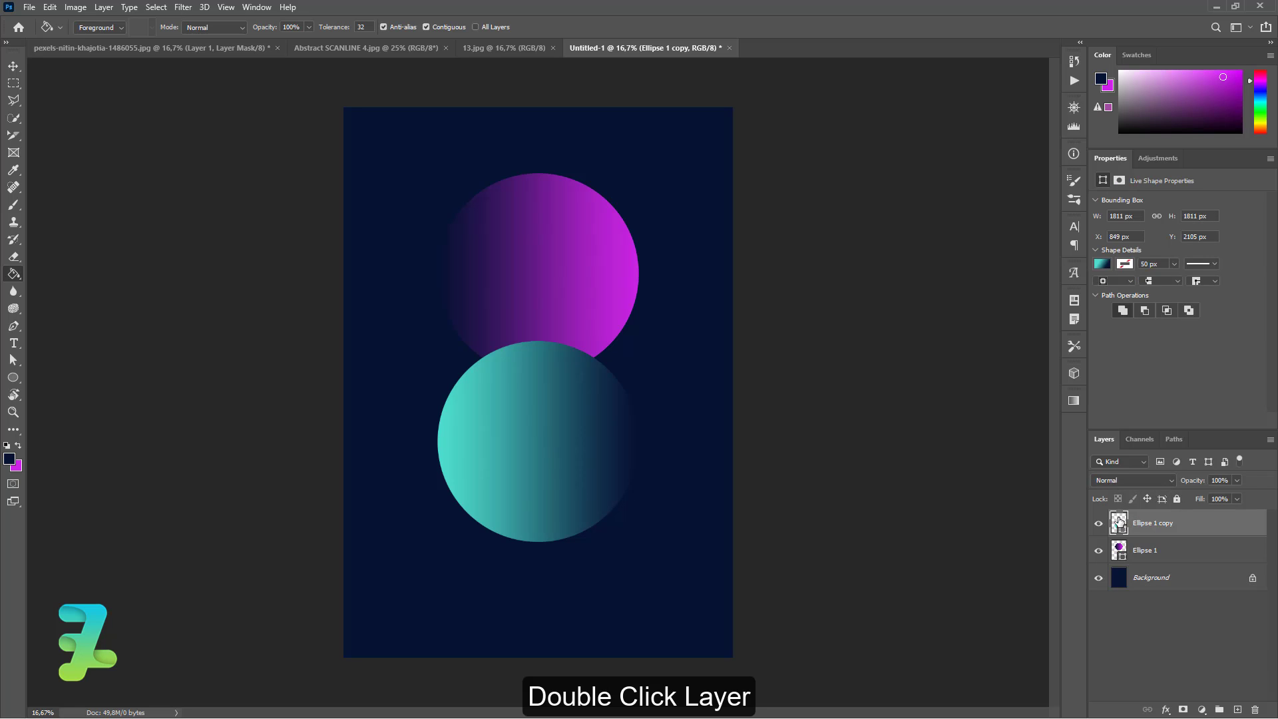
Step: Move the teal circle's dark navy gradient stop to about 70%
double_click(1119, 523)
left_click(851, 183)
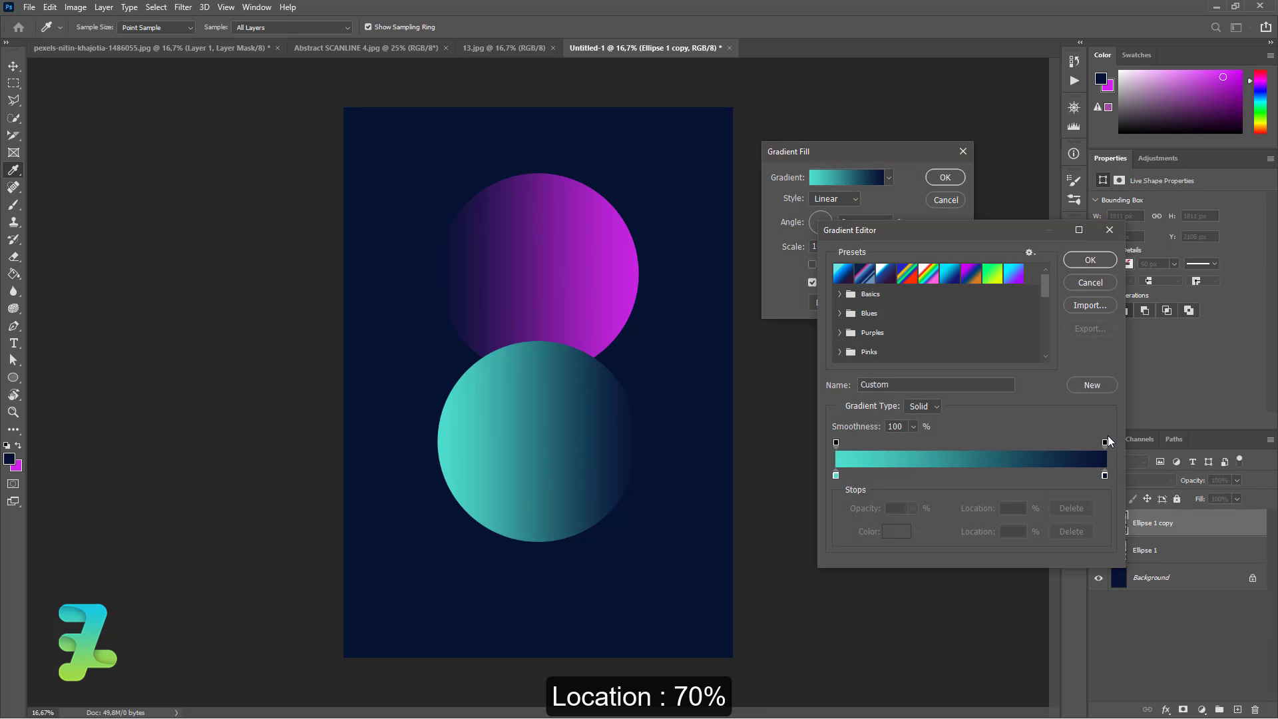
left_click_drag(1105, 476, 998, 475)
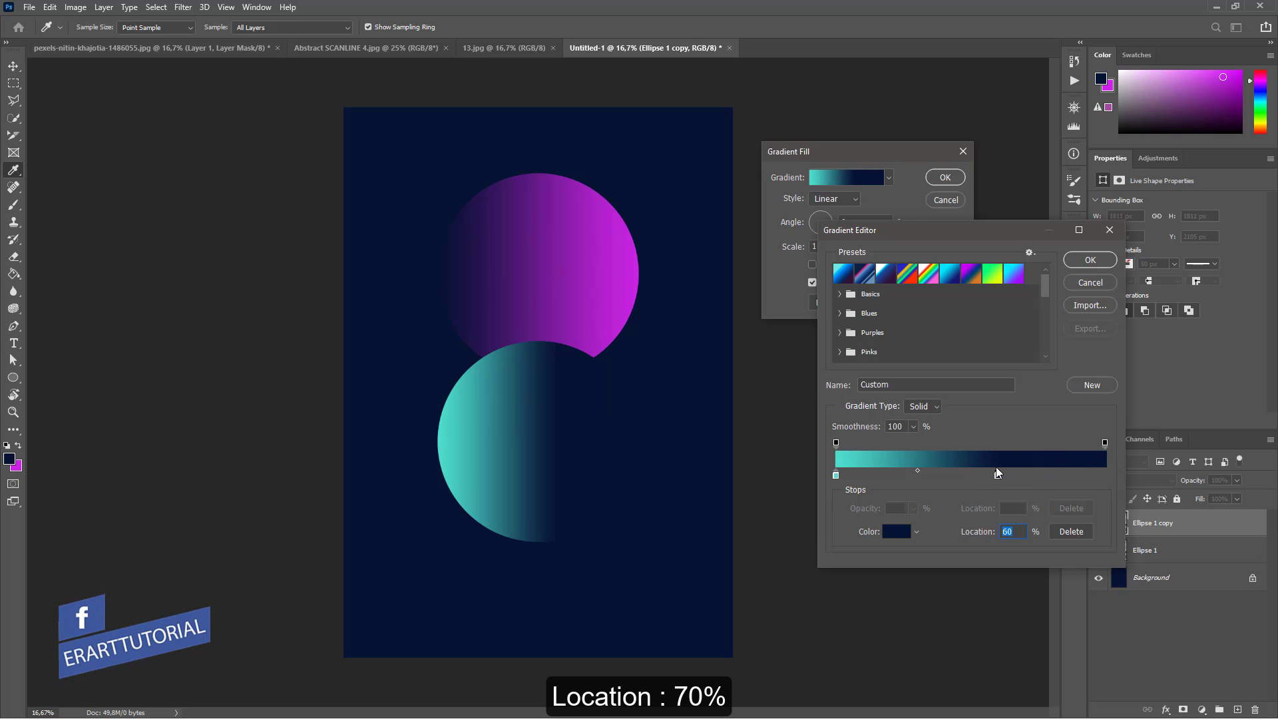
left_click_drag(997, 475, 1024, 478)
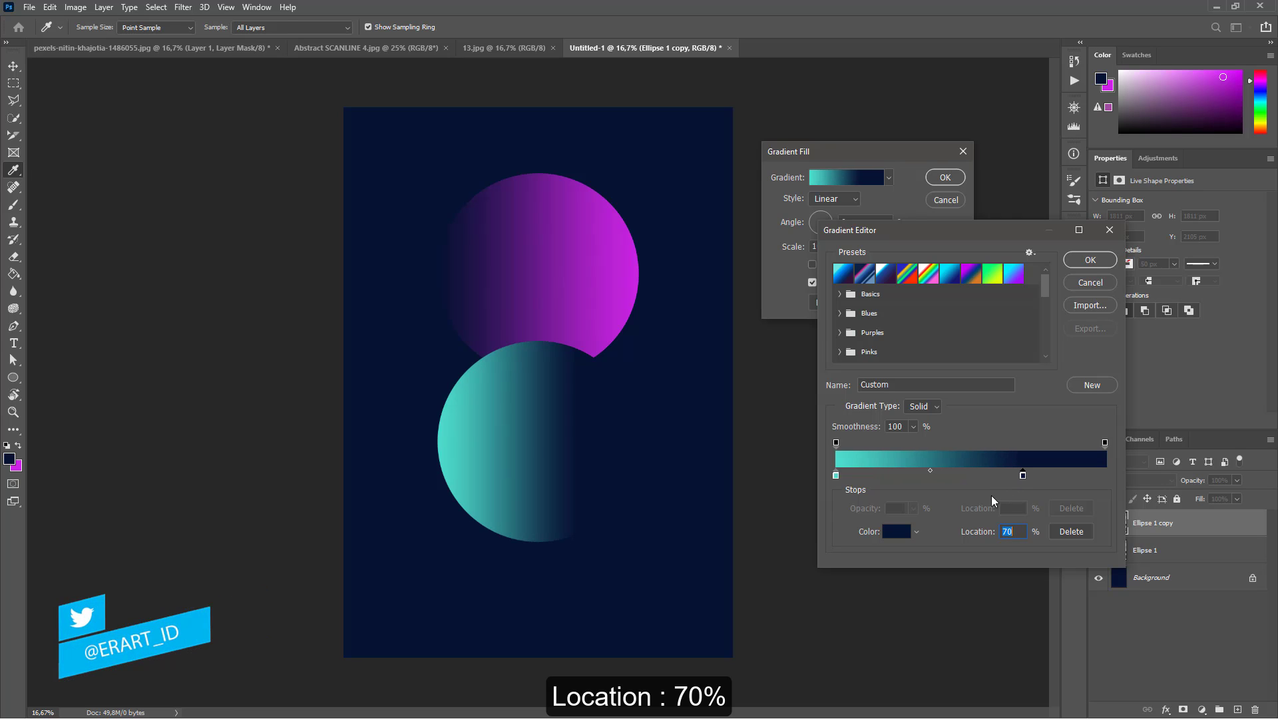
left_click(1090, 260)
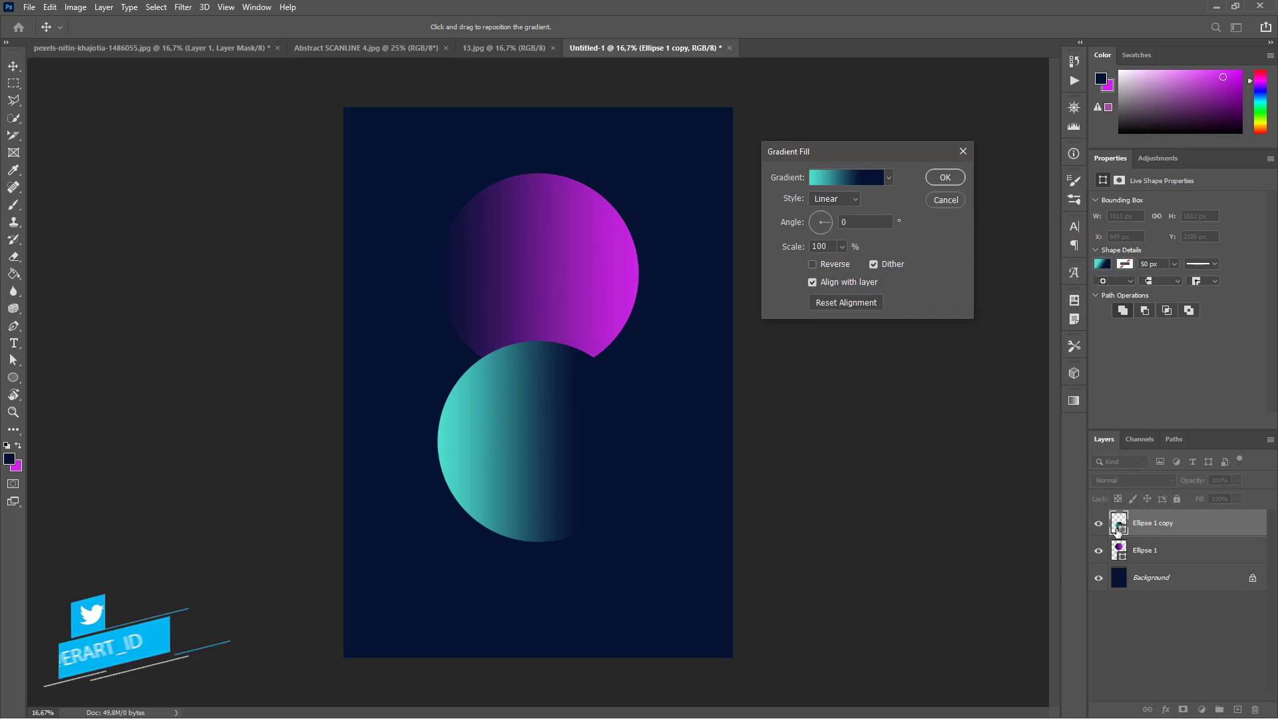
left_click(942, 178)
Step: Move the purple circle's dark navy gradient stop to about 70%
double_click(1119, 550)
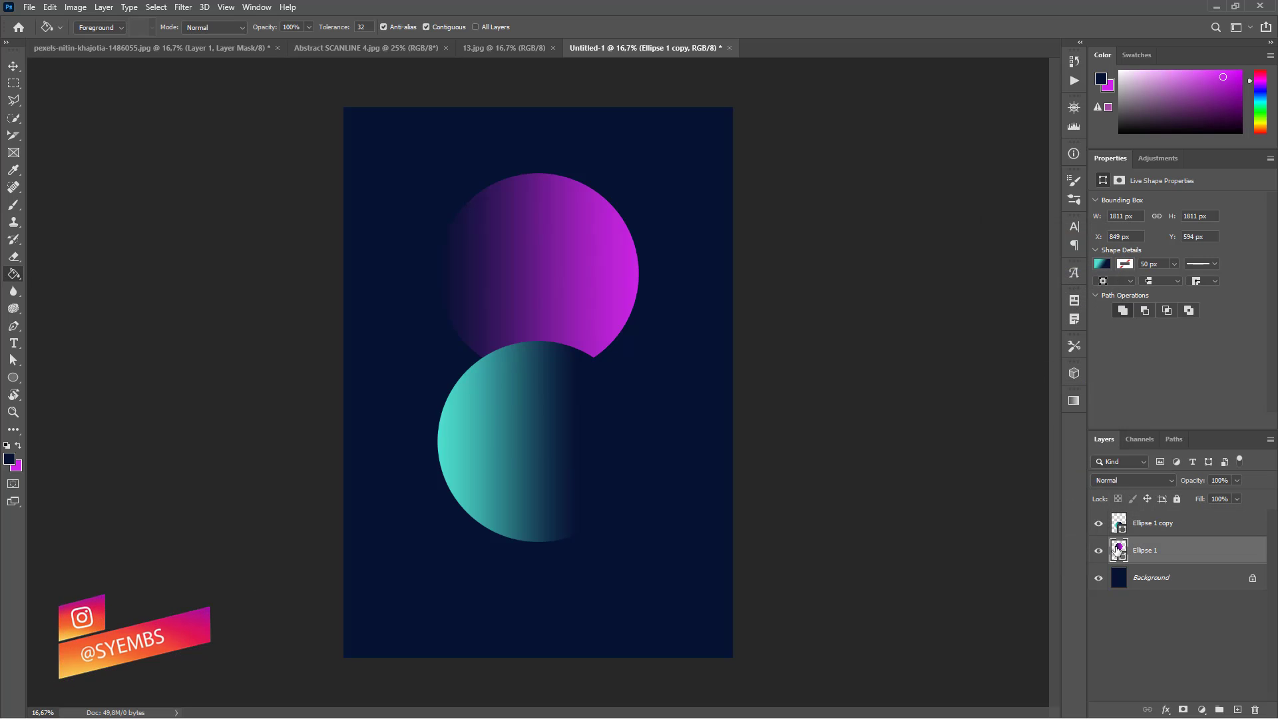
left_click(854, 178)
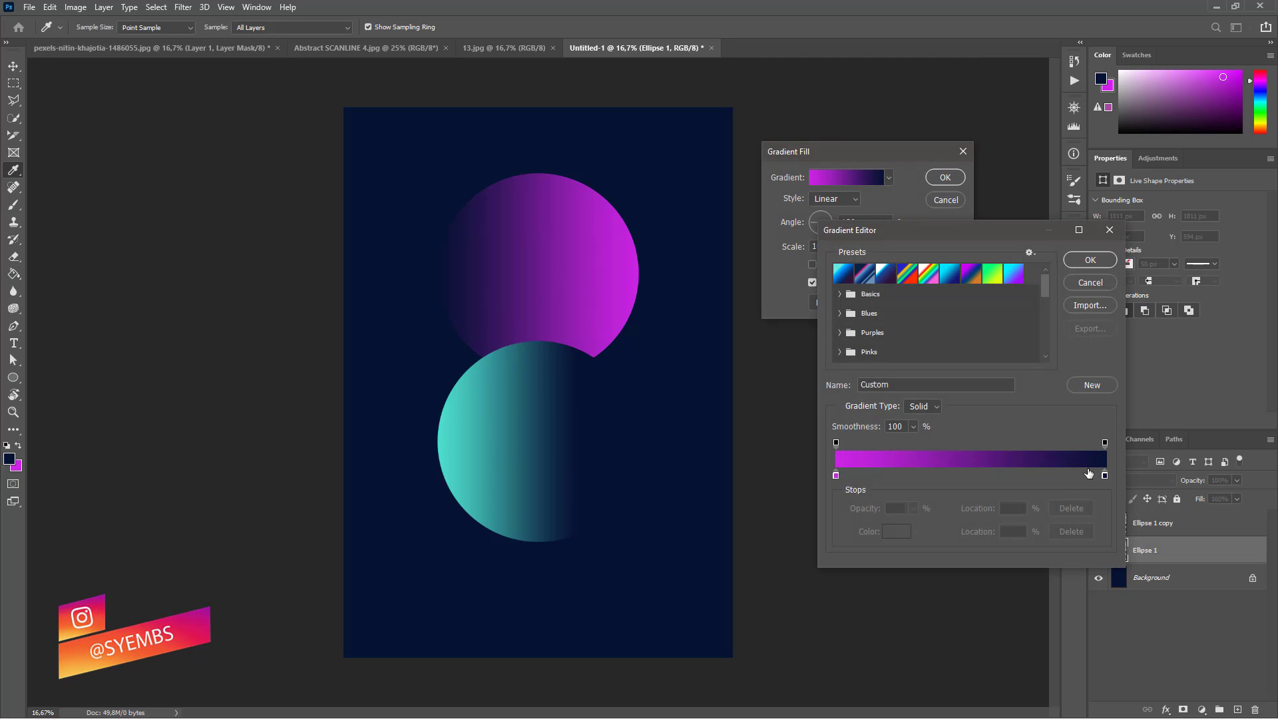
left_click_drag(1104, 475, 1022, 478)
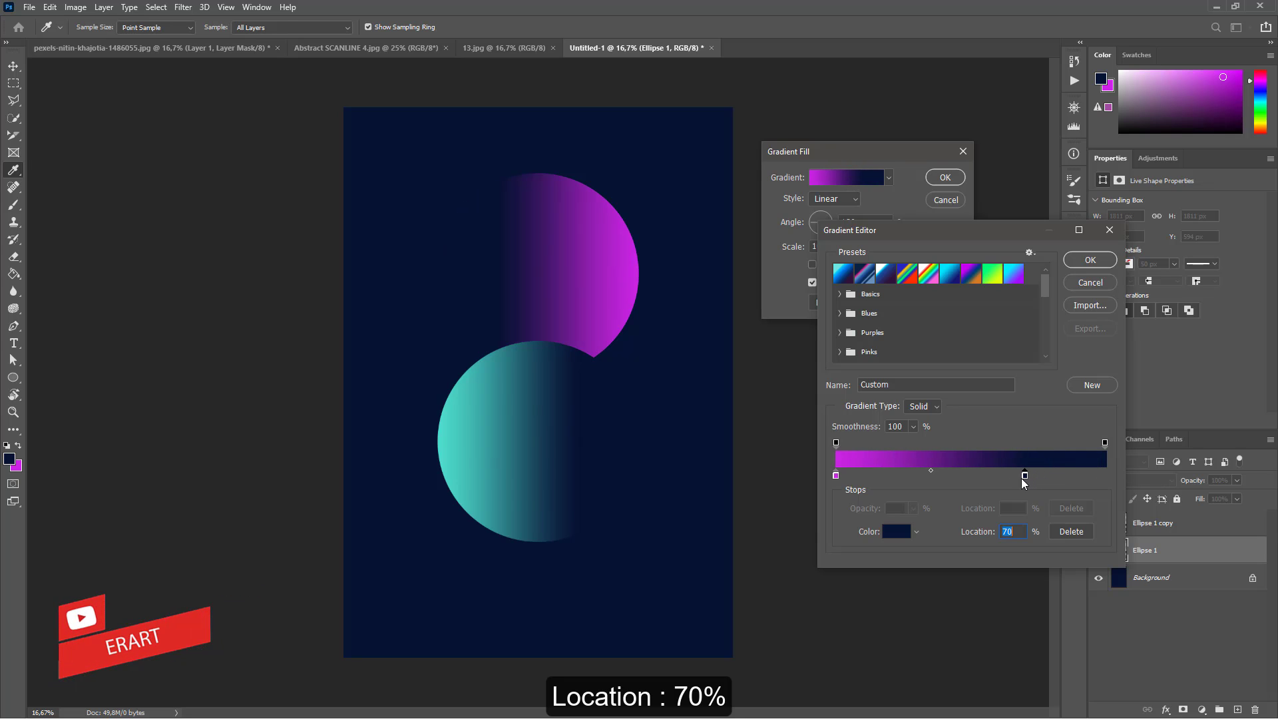
left_click(1085, 261)
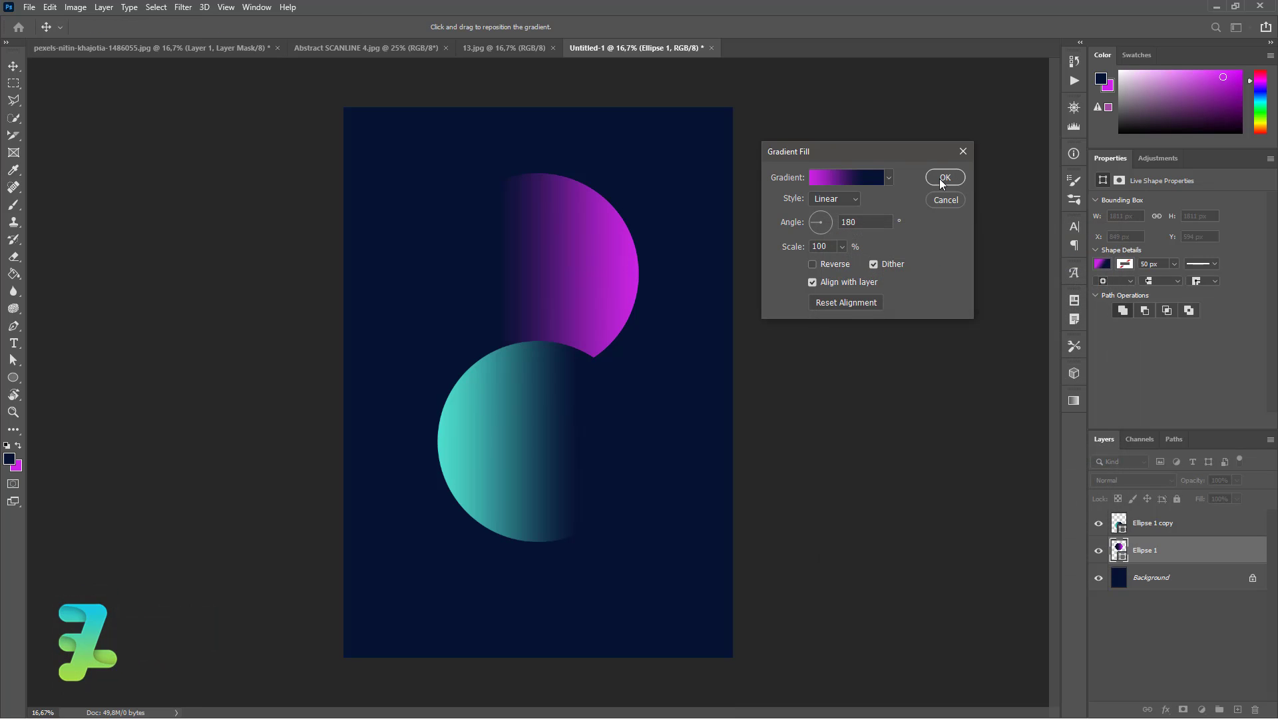
left_click(940, 179)
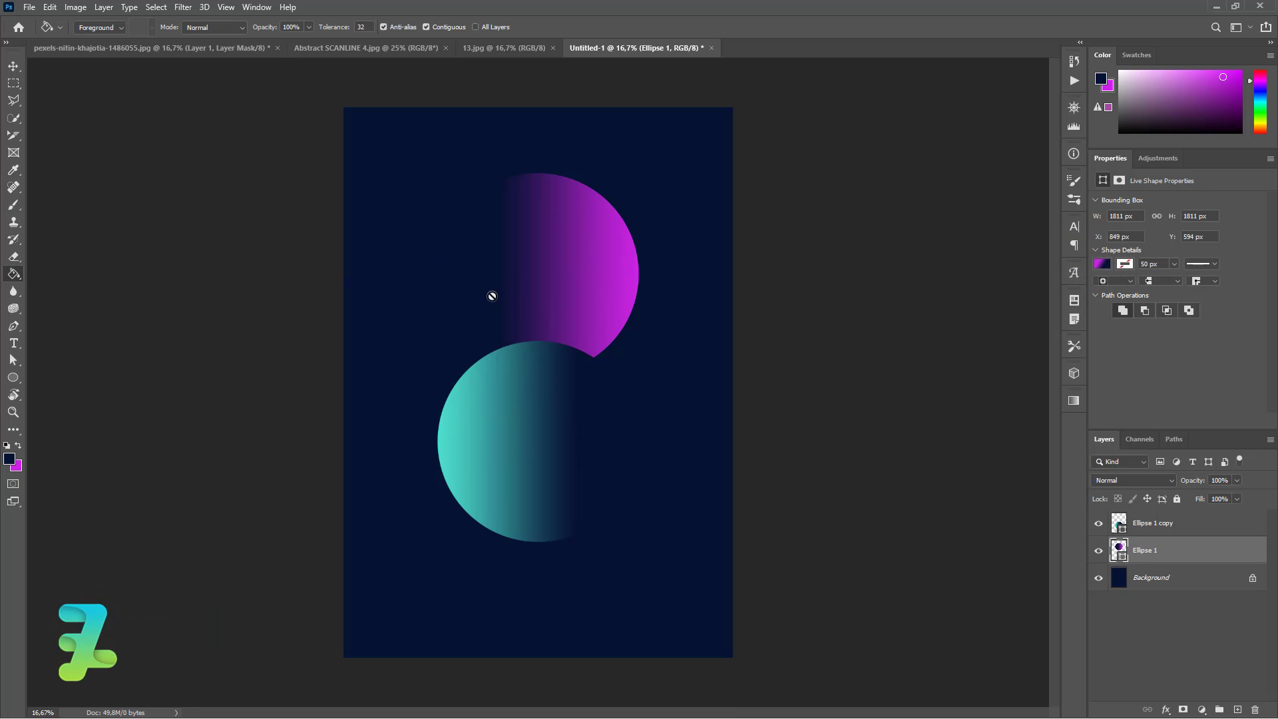
left_click(18, 65)
Step: Drag the masked man from the floated pexels photo into the poster document
left_click(122, 46)
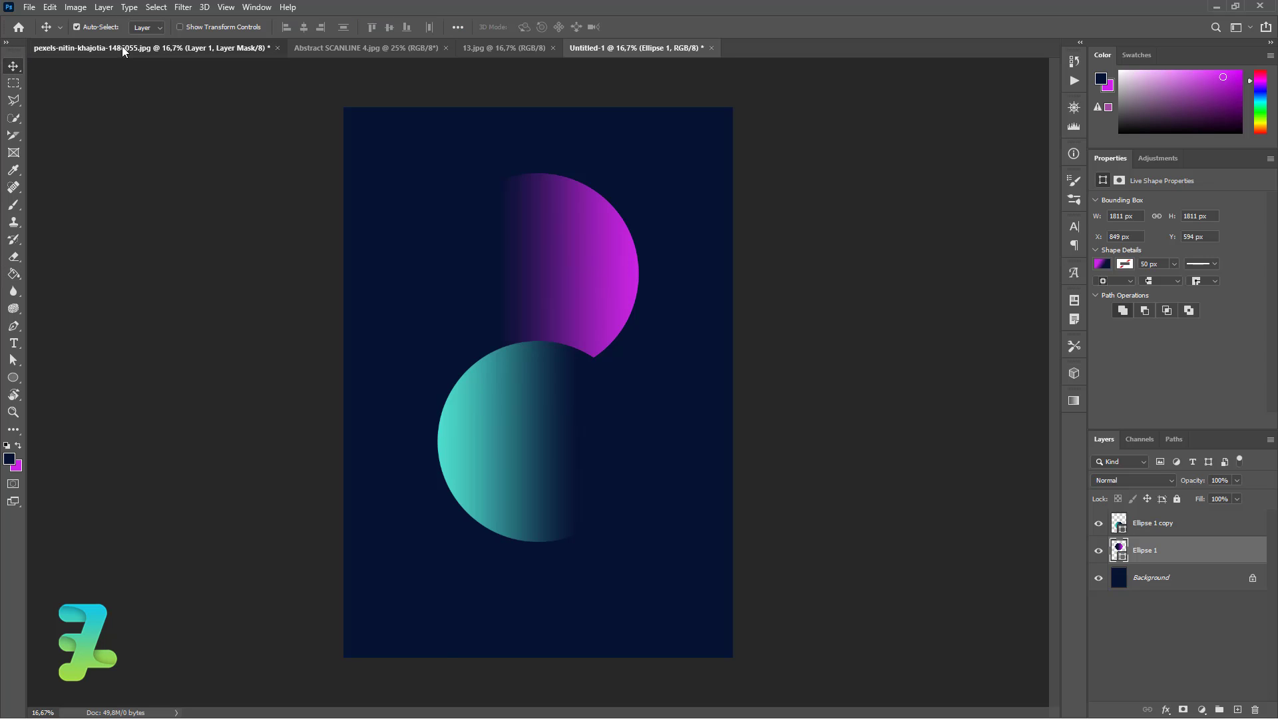
right_click(122, 46)
left_click(159, 113)
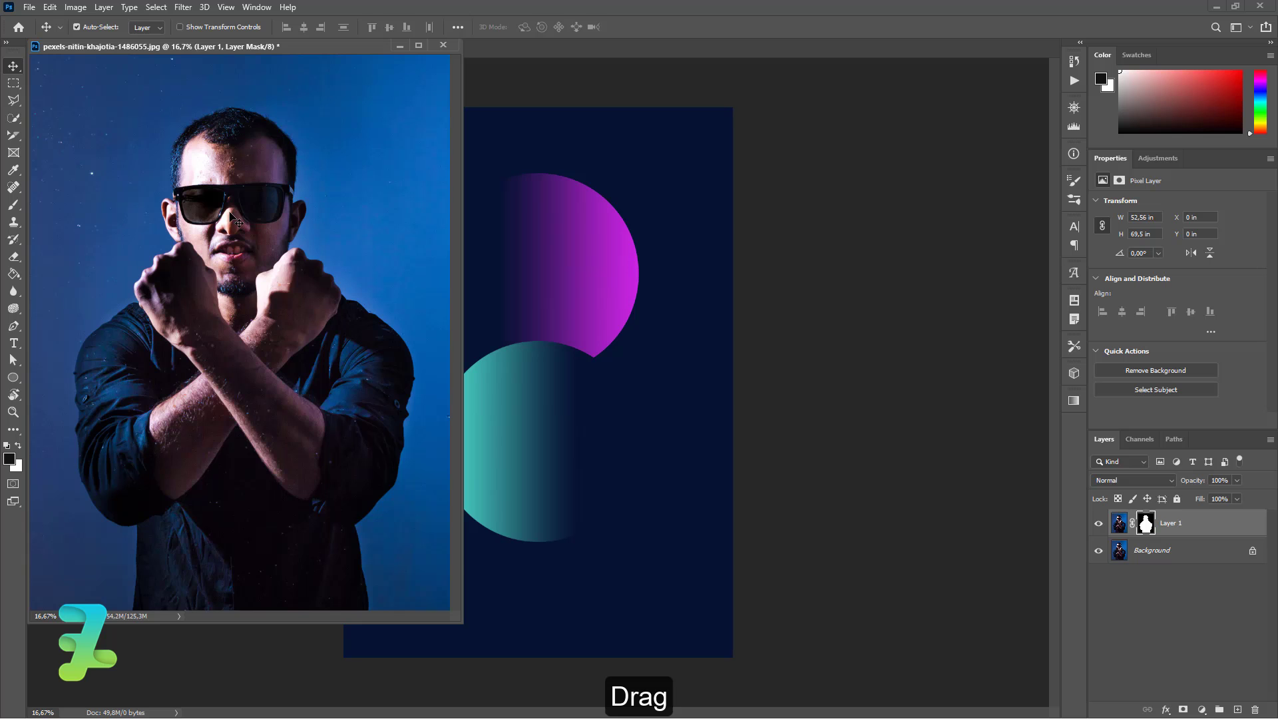
mouse_move(236, 217)
left_mouse_down()
mouse_move(491, 303)
mouse_move(501, 295)
left_mouse_up()
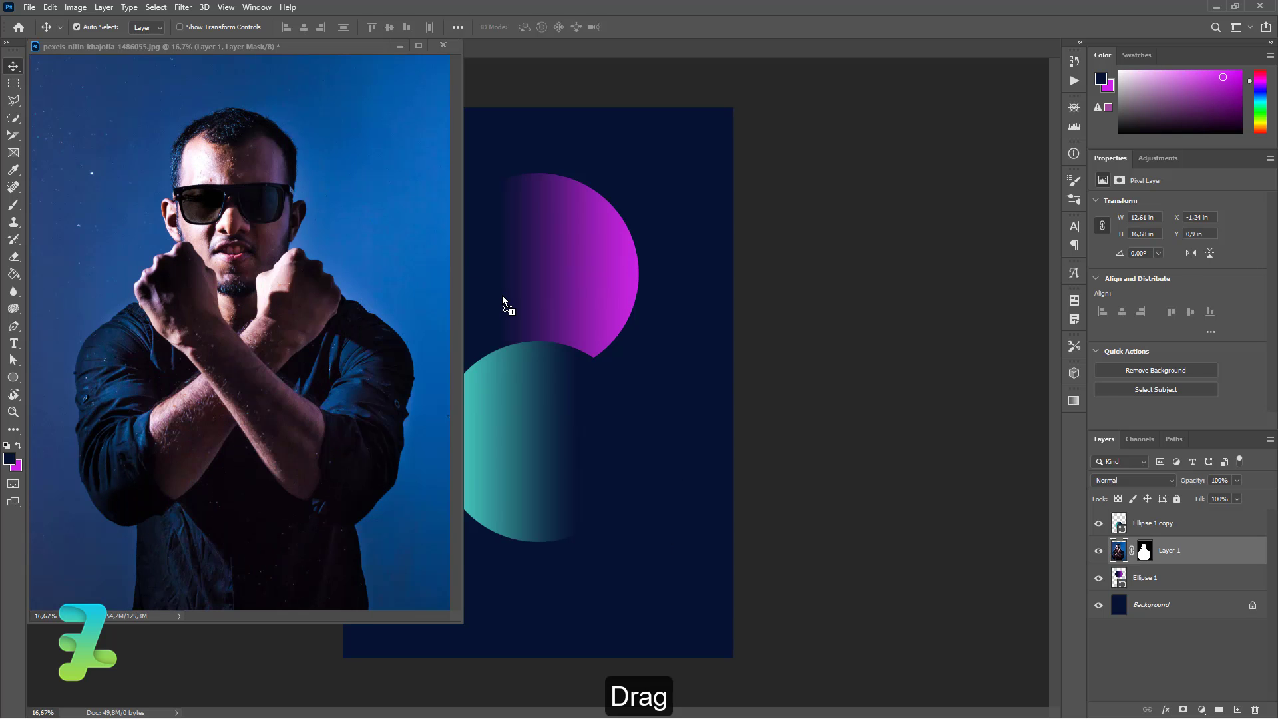
left_click_drag(277, 47, 429, 51)
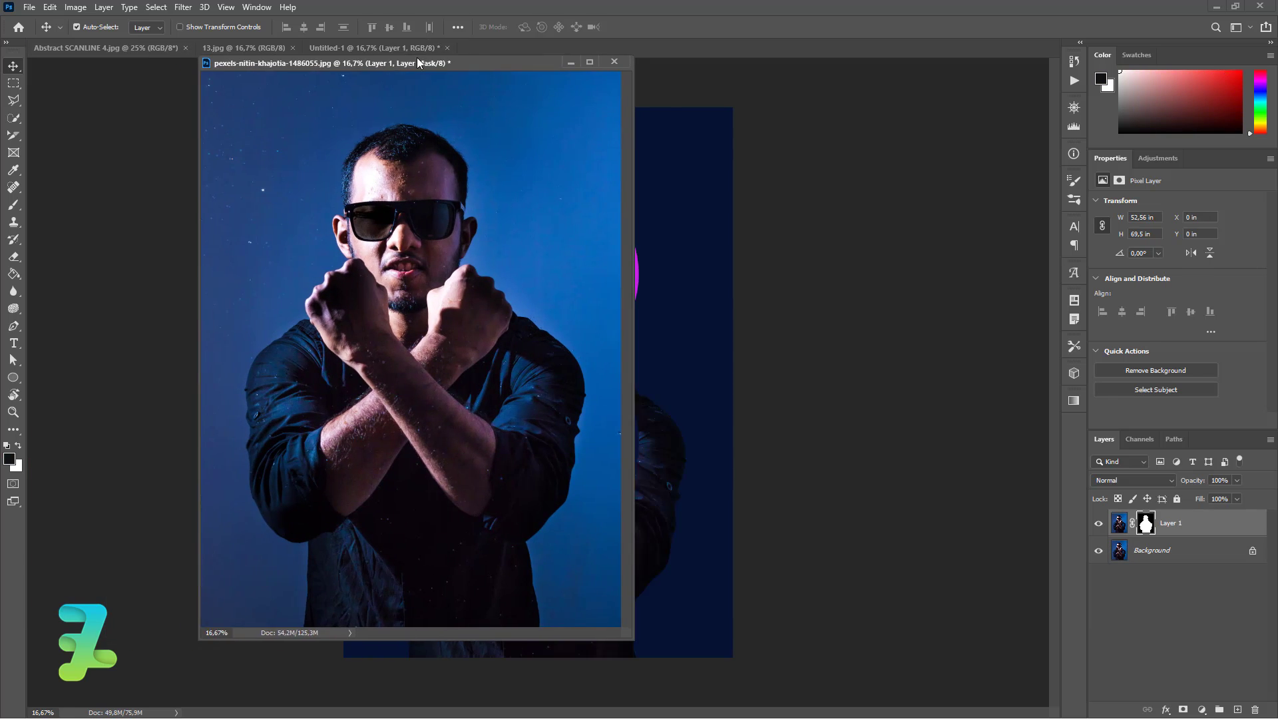
Step: Move the man's Layer 1 above both circle layers
left_click(137, 52)
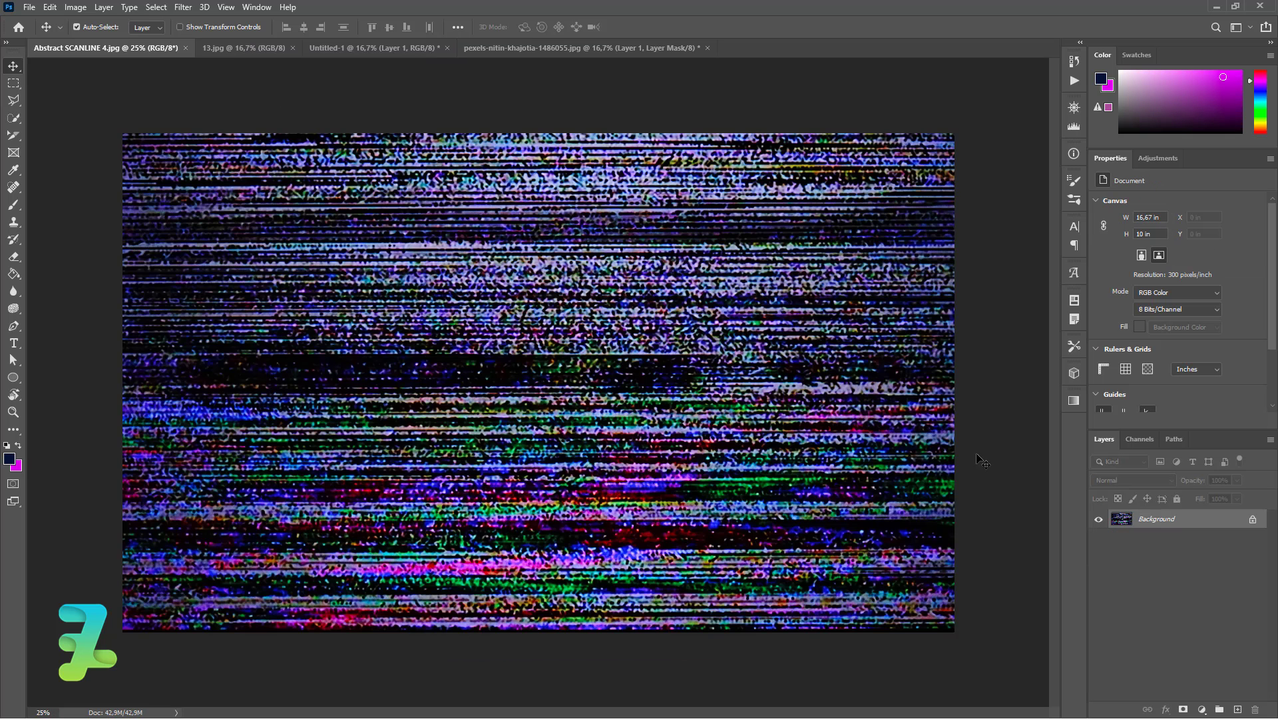
left_click(326, 47)
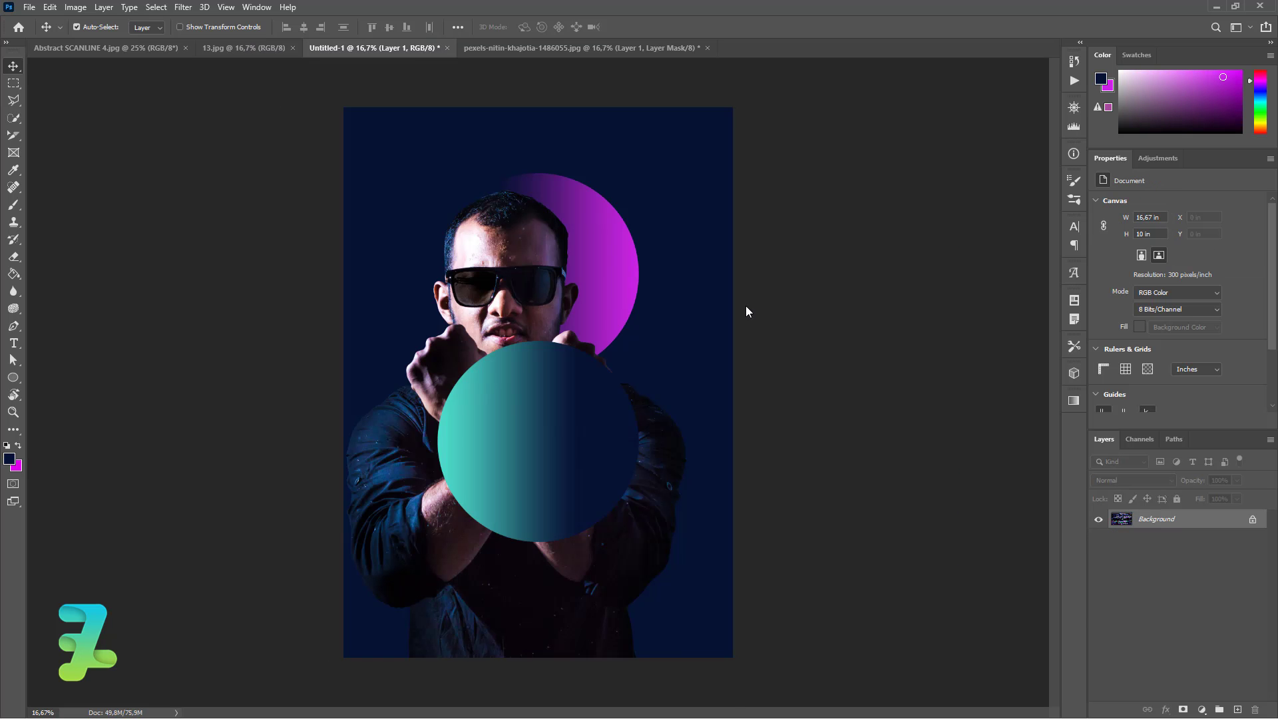
left_click_drag(1158, 577, 1103, 514)
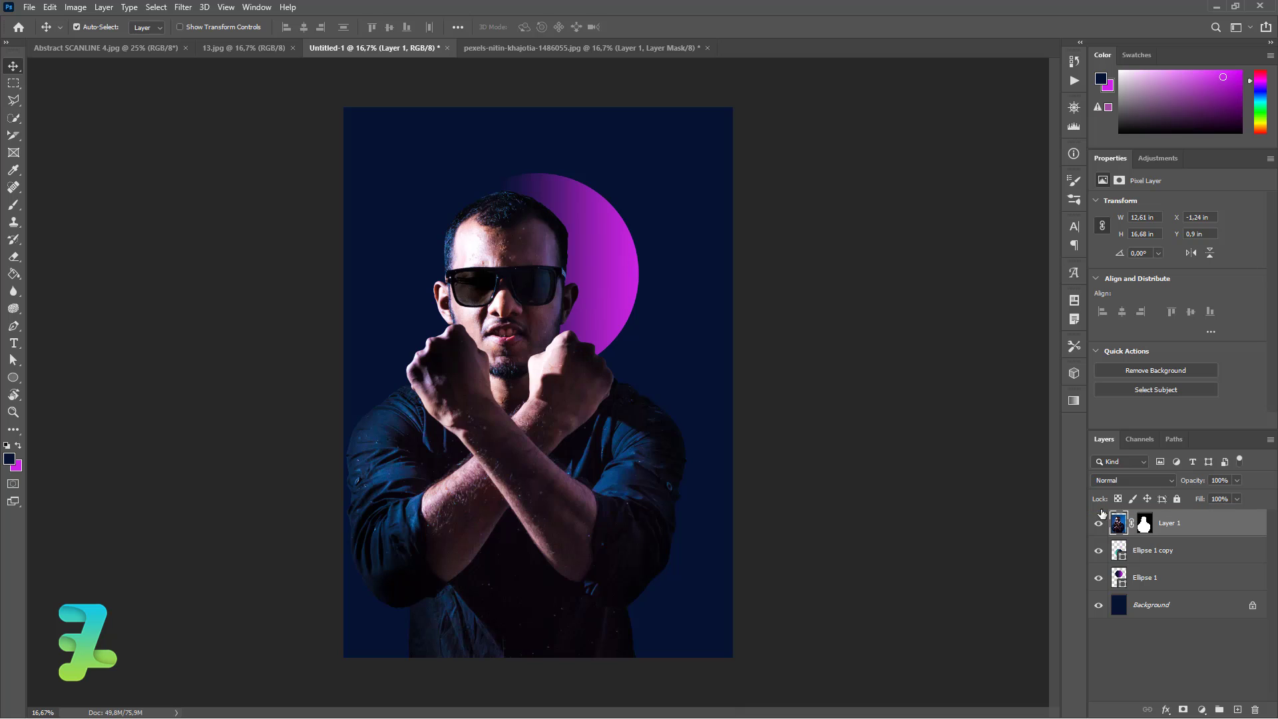
Step: Shift the man lower, teal circle left, and purple circle up-right behind his head
mouse_move(514, 437)
left_mouse_down()
mouse_move(550, 496)
mouse_move(553, 429)
left_mouse_up()
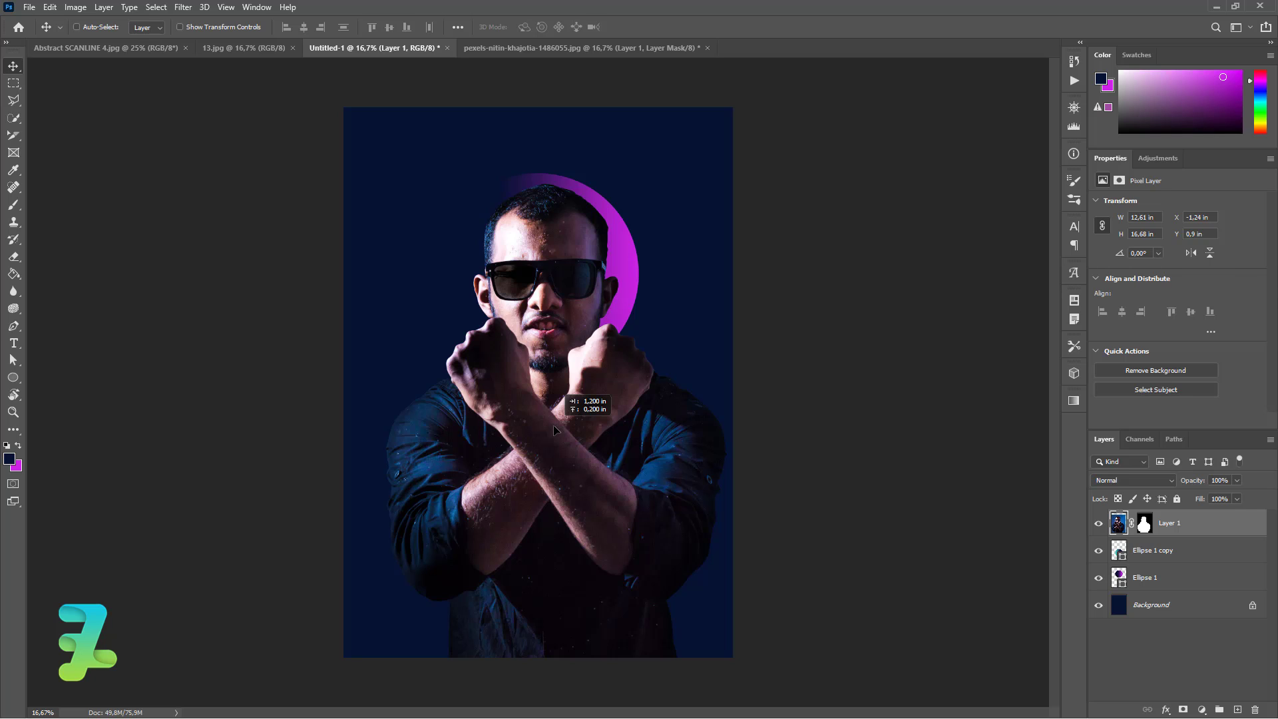
left_click(1118, 561)
mouse_move(535, 375)
left_mouse_down()
mouse_move(530, 385)
mouse_move(475, 340)
mouse_move(485, 352)
mouse_move(481, 333)
mouse_move(492, 334)
left_mouse_up()
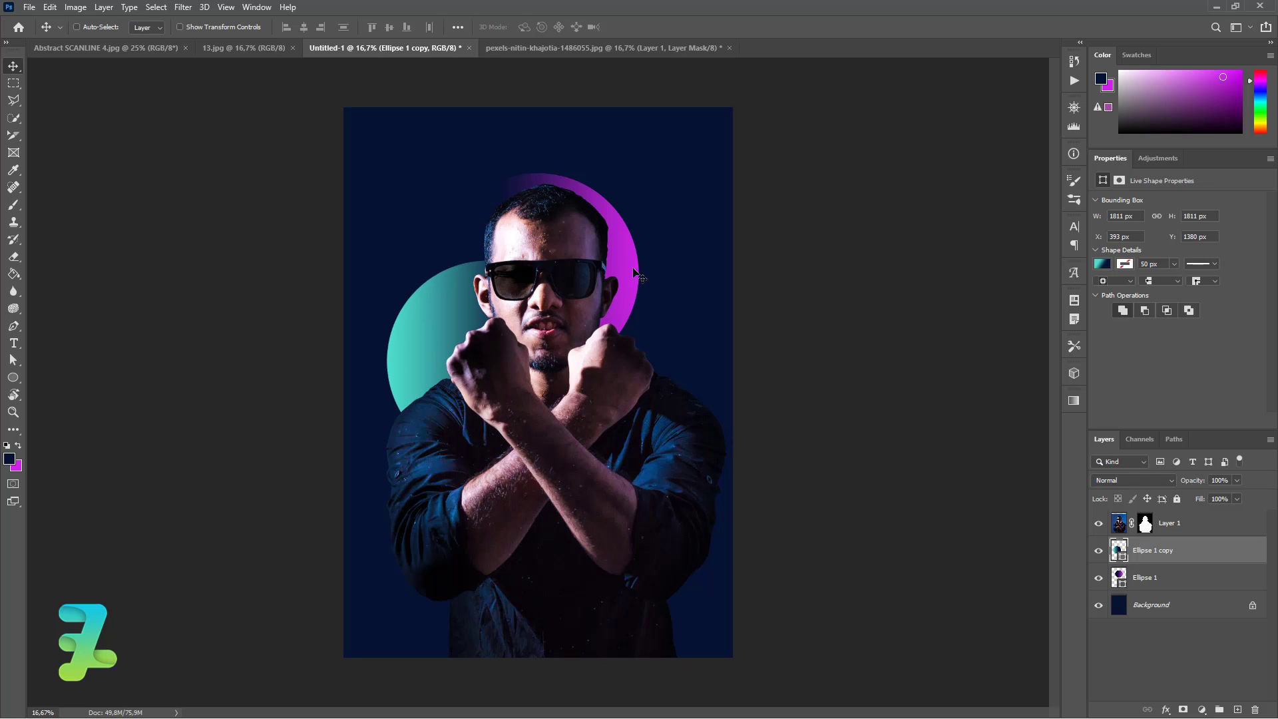
left_click_drag(632, 255, 627, 255)
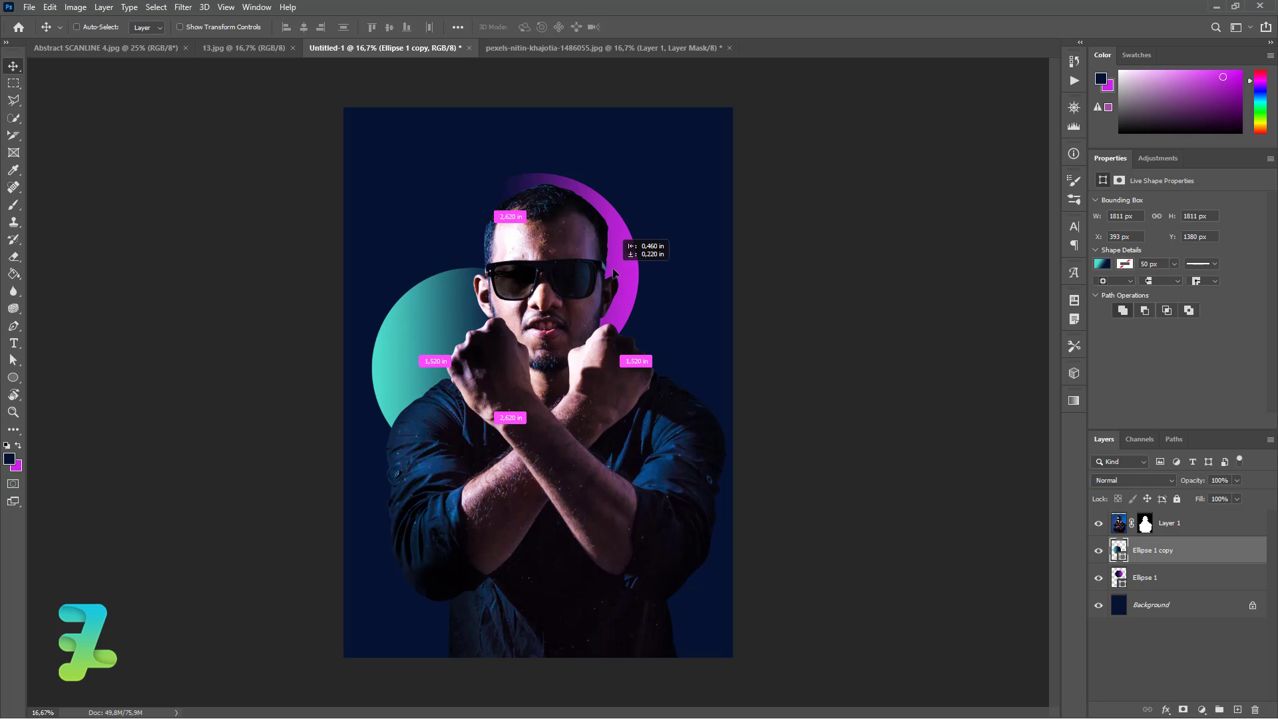
left_click(620, 240, "ctrl")
mouse_move(616, 260)
left_mouse_down()
mouse_move(620, 240)
mouse_move(663, 204)
left_mouse_up()
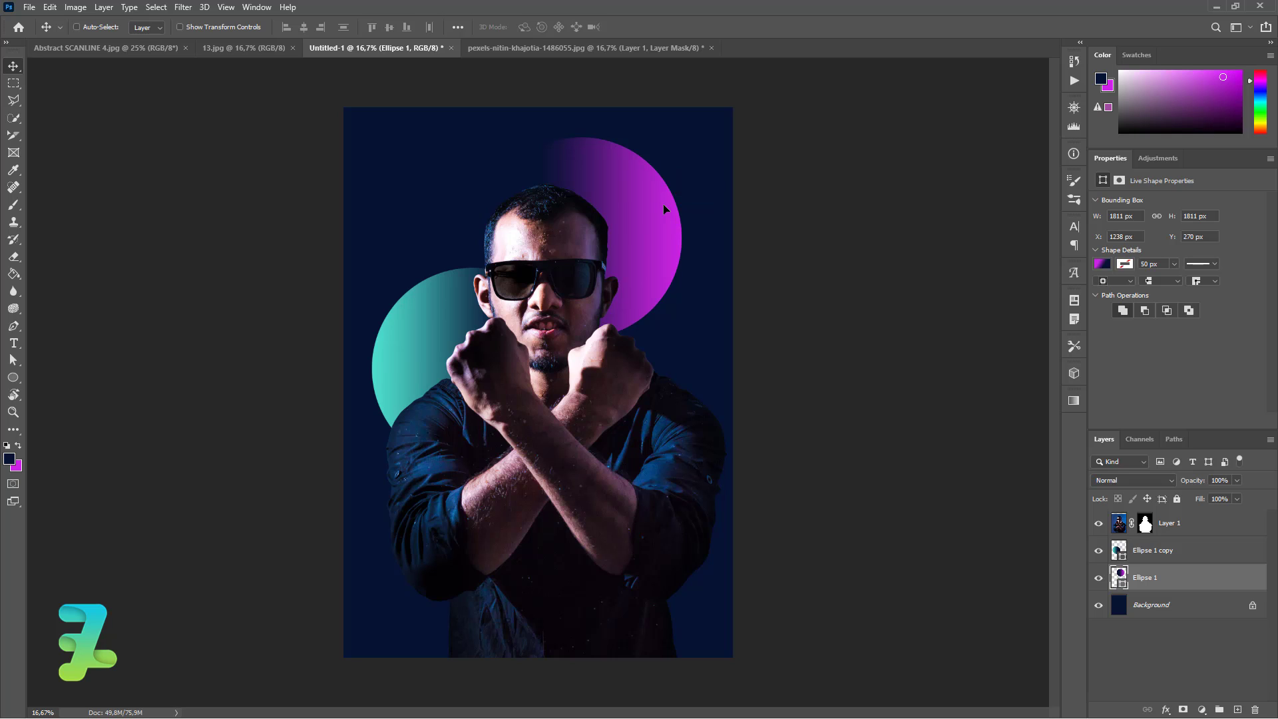
left_click(1130, 524)
right_click(1205, 527)
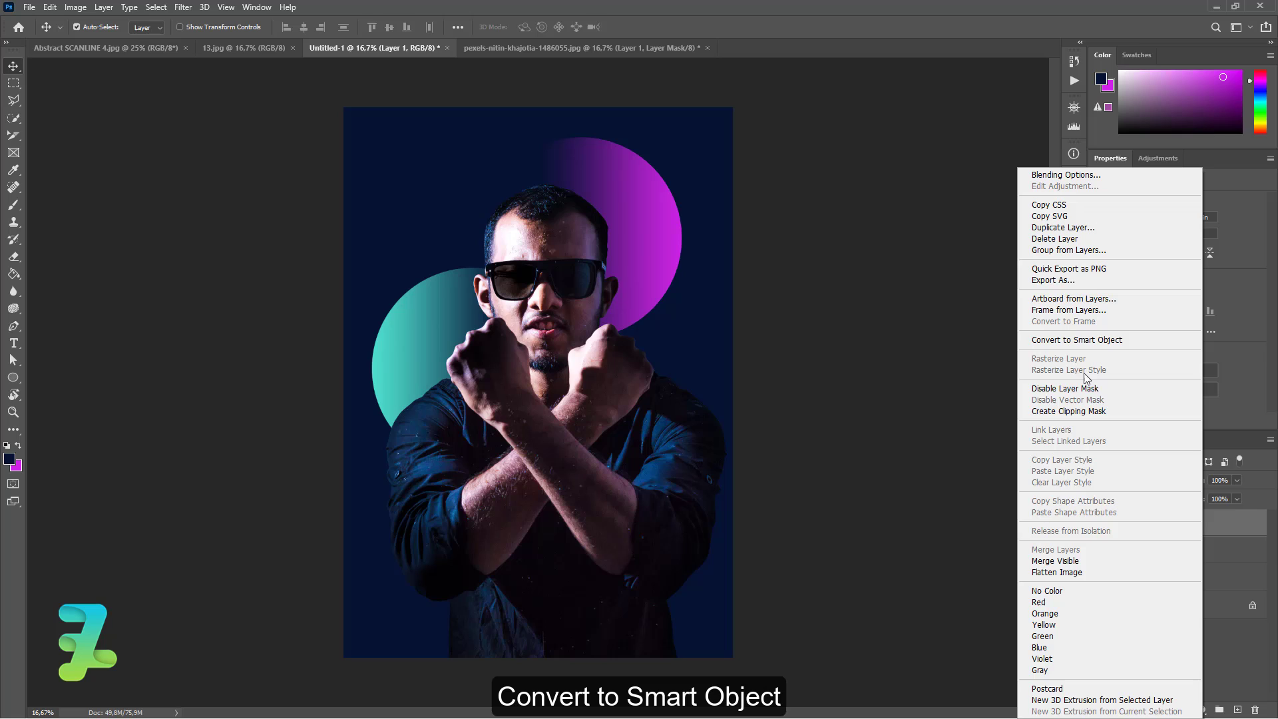
Step: Convert the man's layer to a smart object and centre it horizontally
left_click(1078, 340)
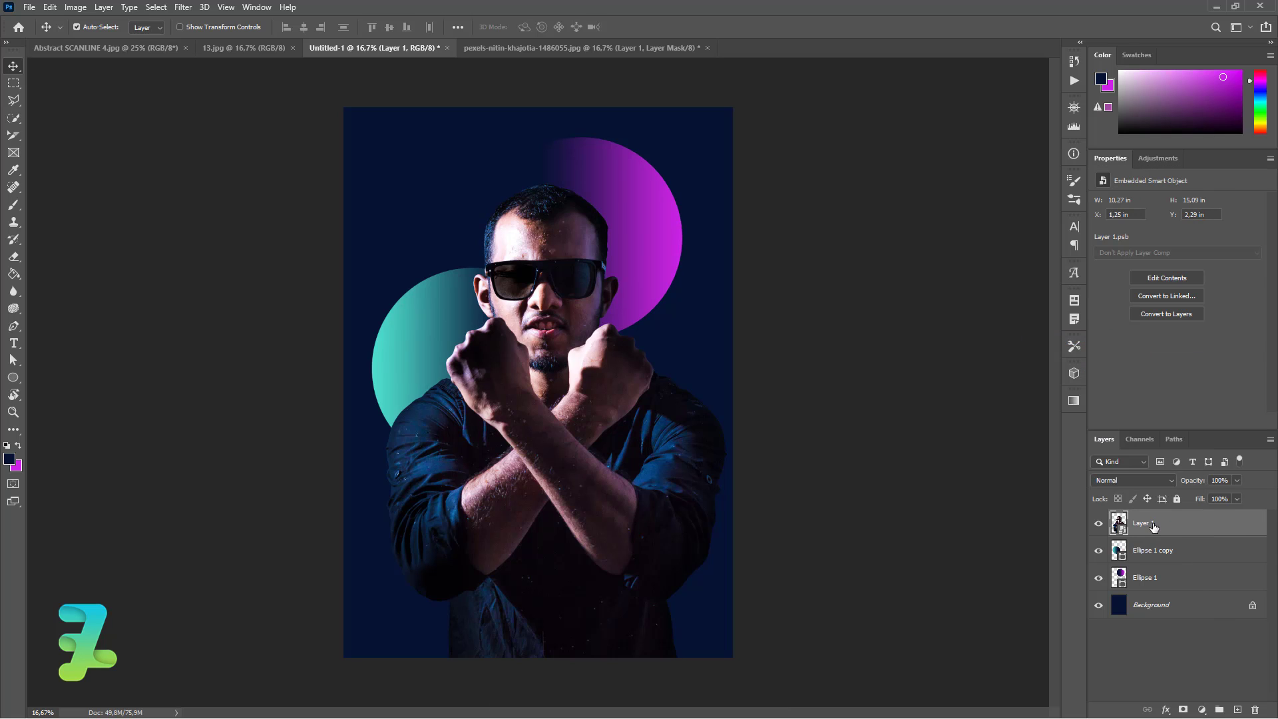
key("ctrl+a")
left_click(303, 28)
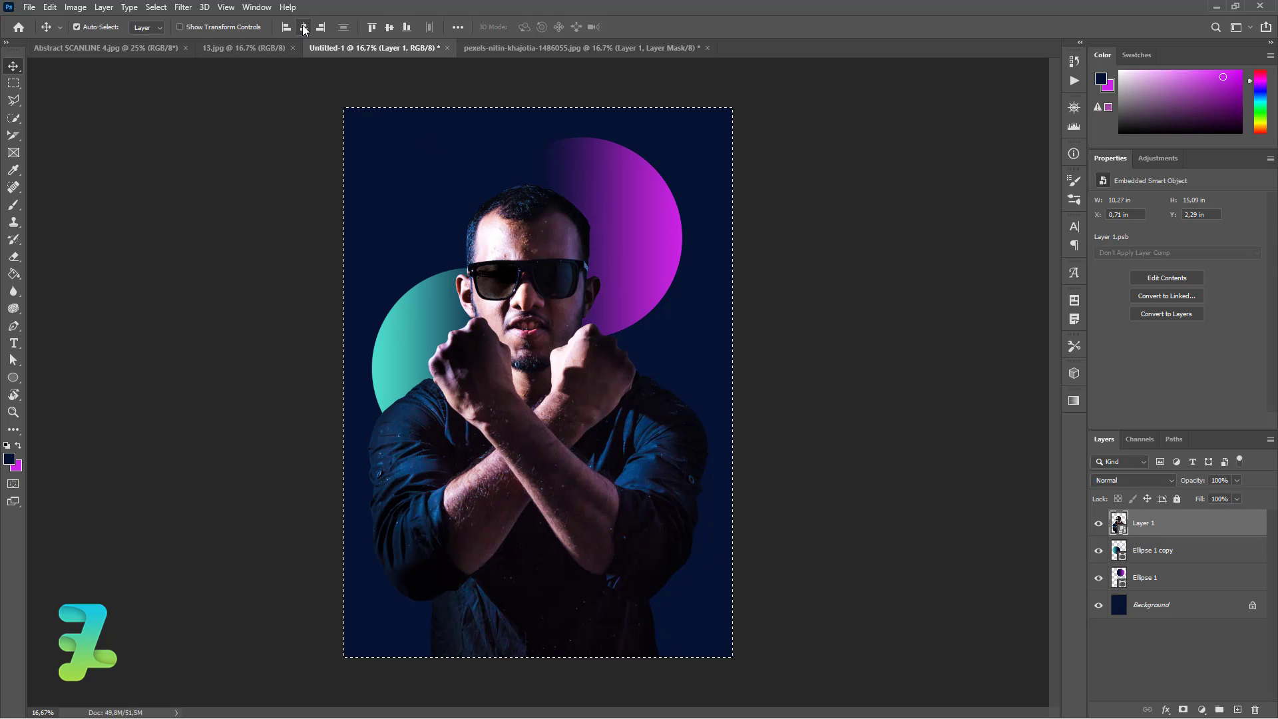
key("ctrl+d")
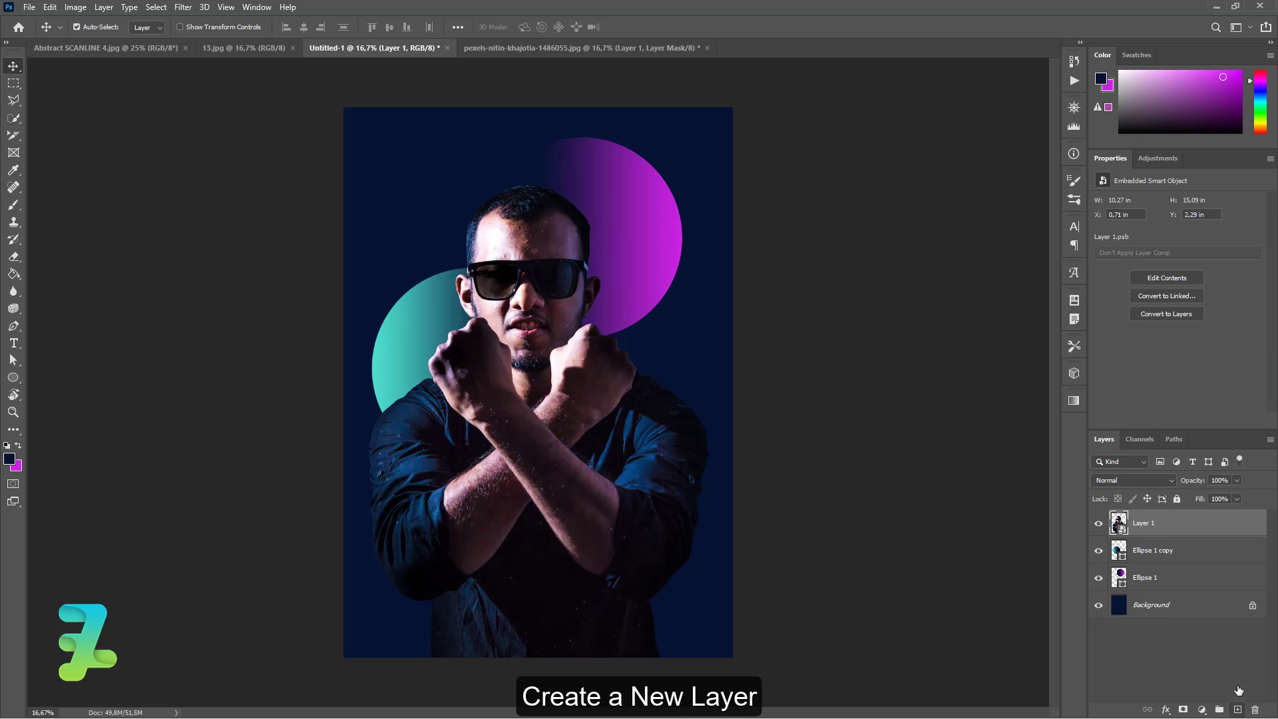
Step: Add a new Layer 2 clipped to the man's layer
left_click(1237, 709)
right_click(1168, 523)
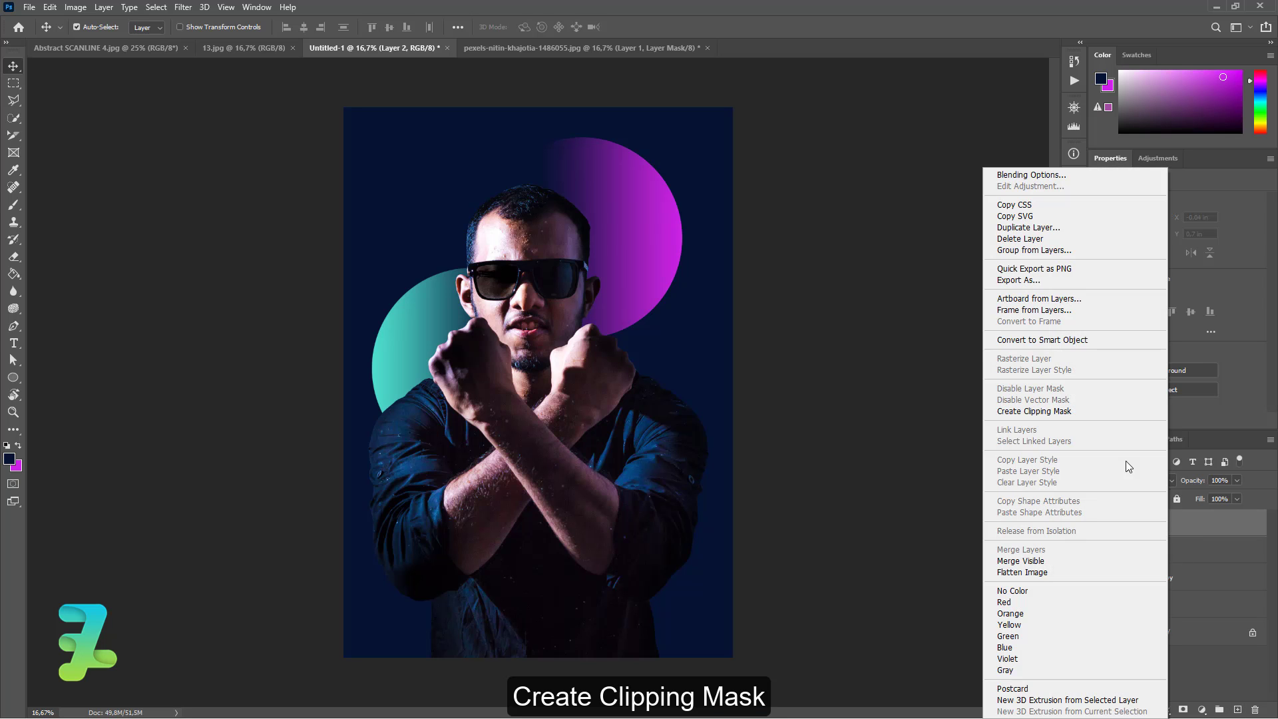
left_click(1064, 411)
Step: Zoom in and trace the right sunglasses lens with the Pen Tool
key("ctrl+equal")
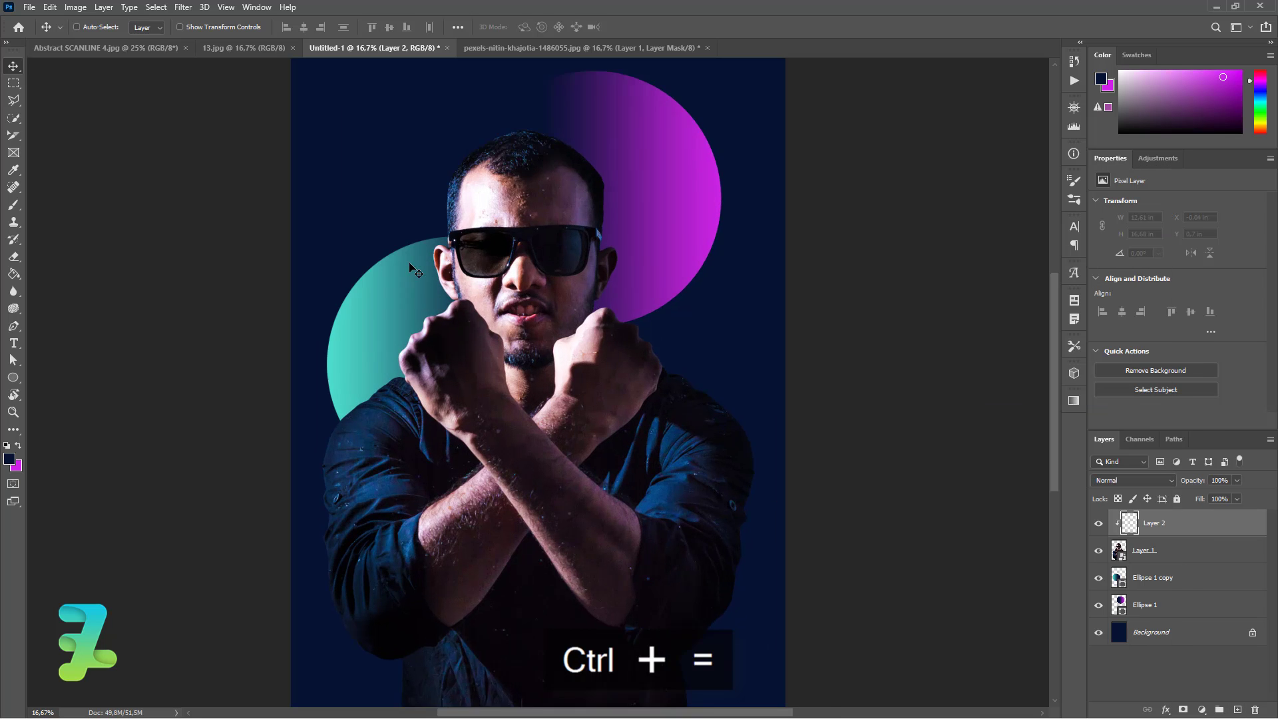
key("ctrl+equal")
key("ctrl+equal")
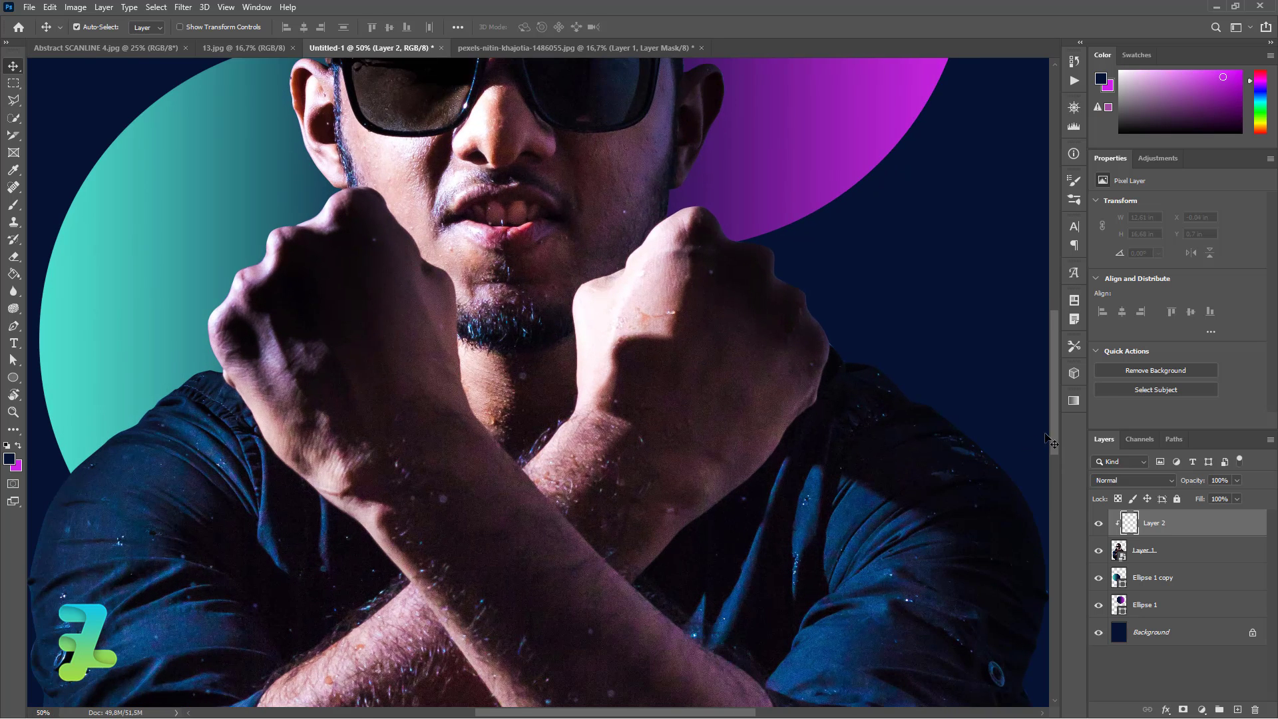
left_click_drag(1053, 424, 1053, 368)
right_click(13, 325)
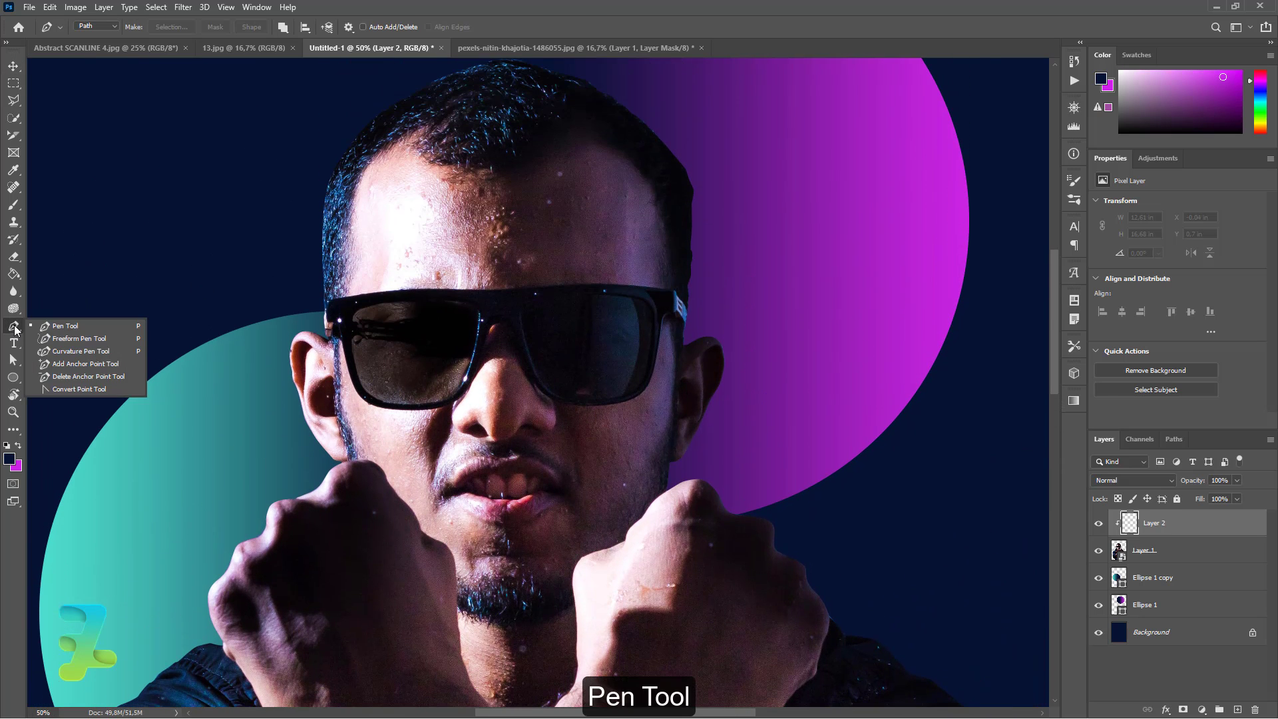
left_click(35, 330)
left_click(520, 323)
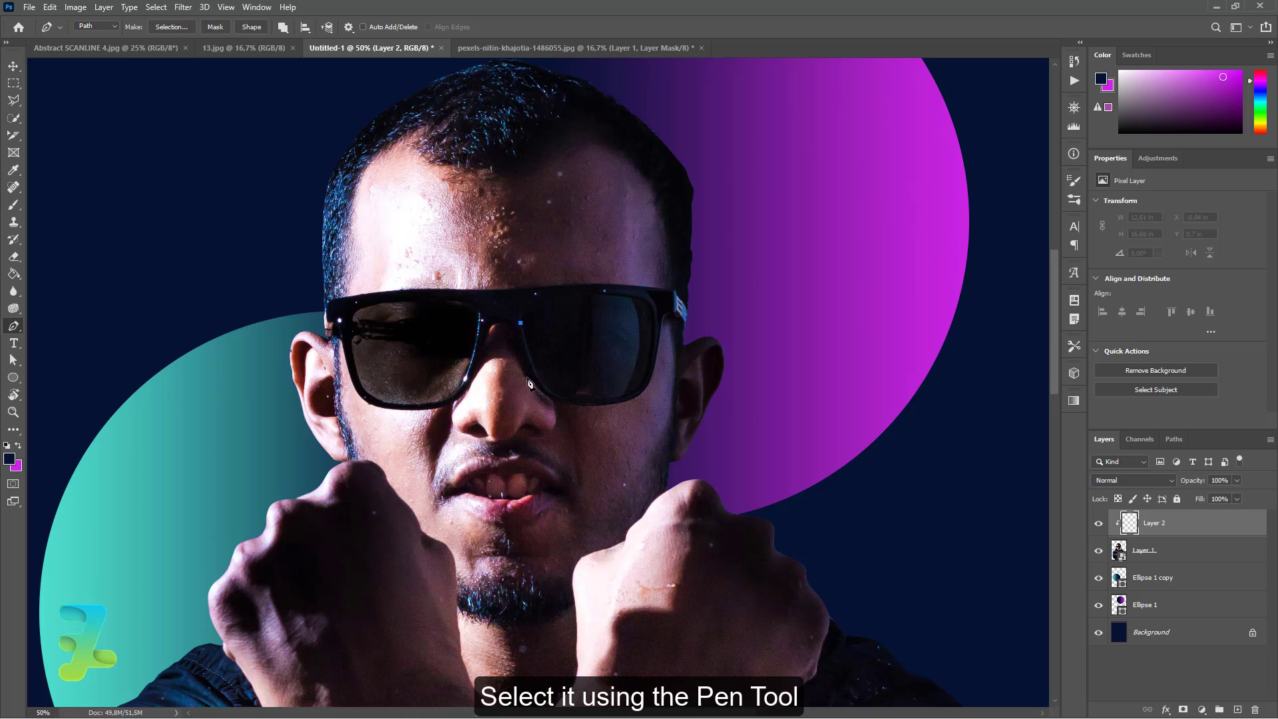
mouse_move(547, 390)
left_mouse_down()
mouse_move(622, 399)
mouse_move(651, 370)
left_mouse_up()
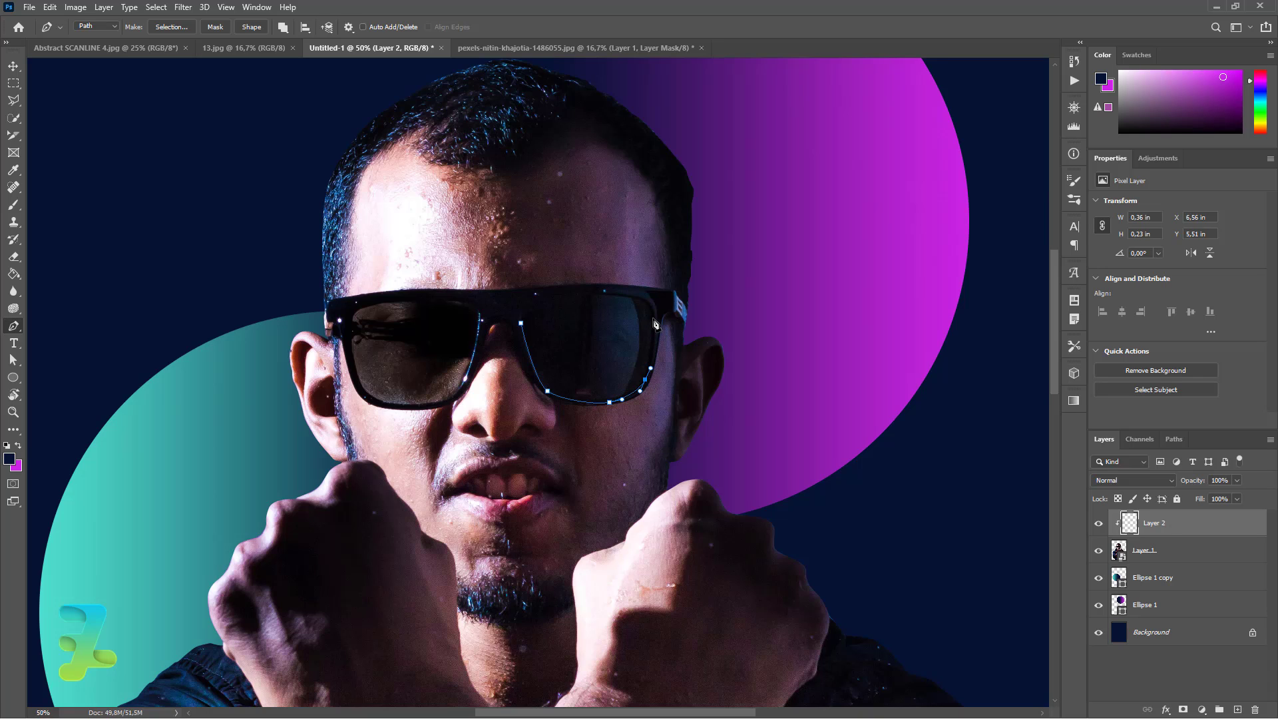
left_click_drag(654, 324, 656, 311)
left_click(575, 293)
left_click(525, 307)
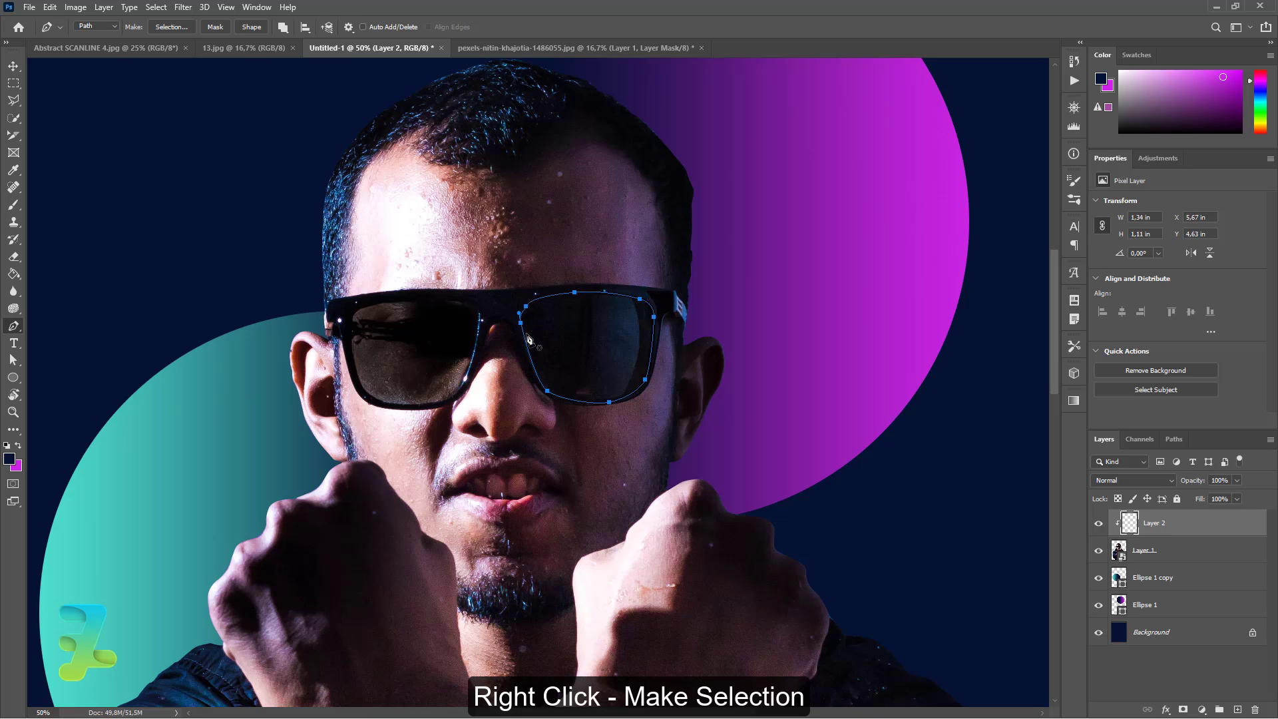
Step: Turn the lens path into a selection with 0 feather radius
right_click(525, 336)
left_click(565, 411)
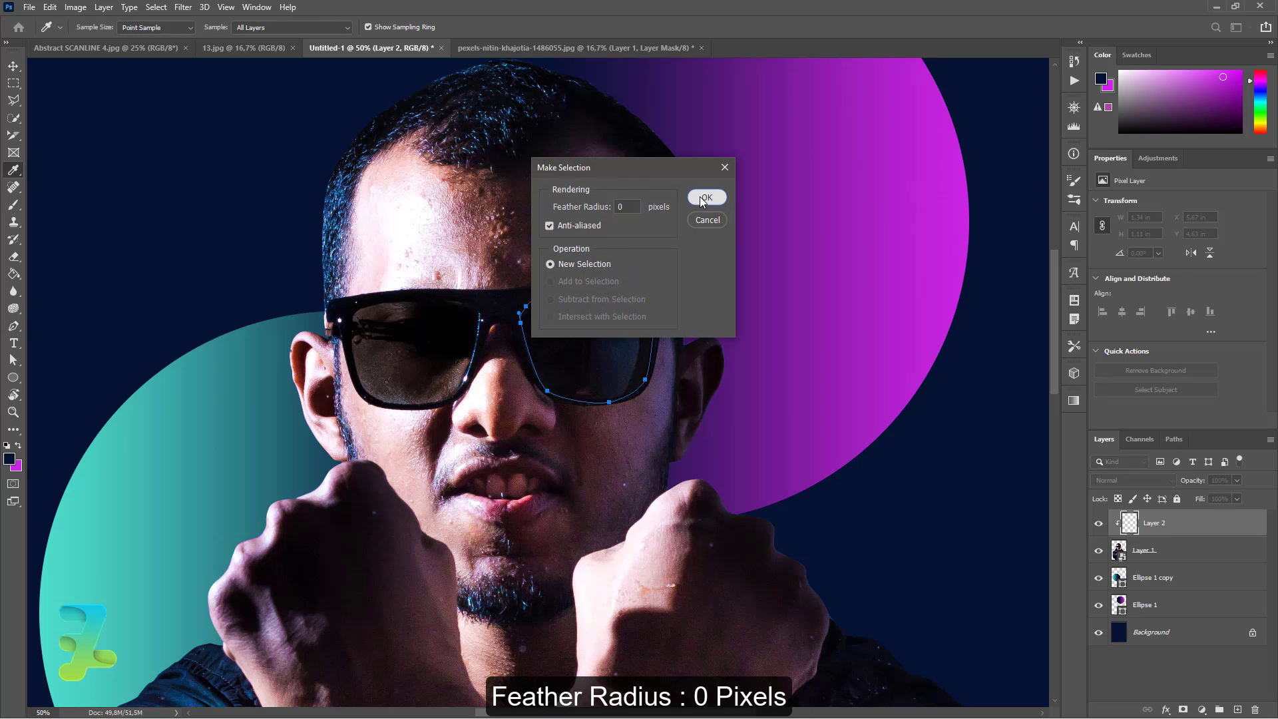
left_click(705, 197)
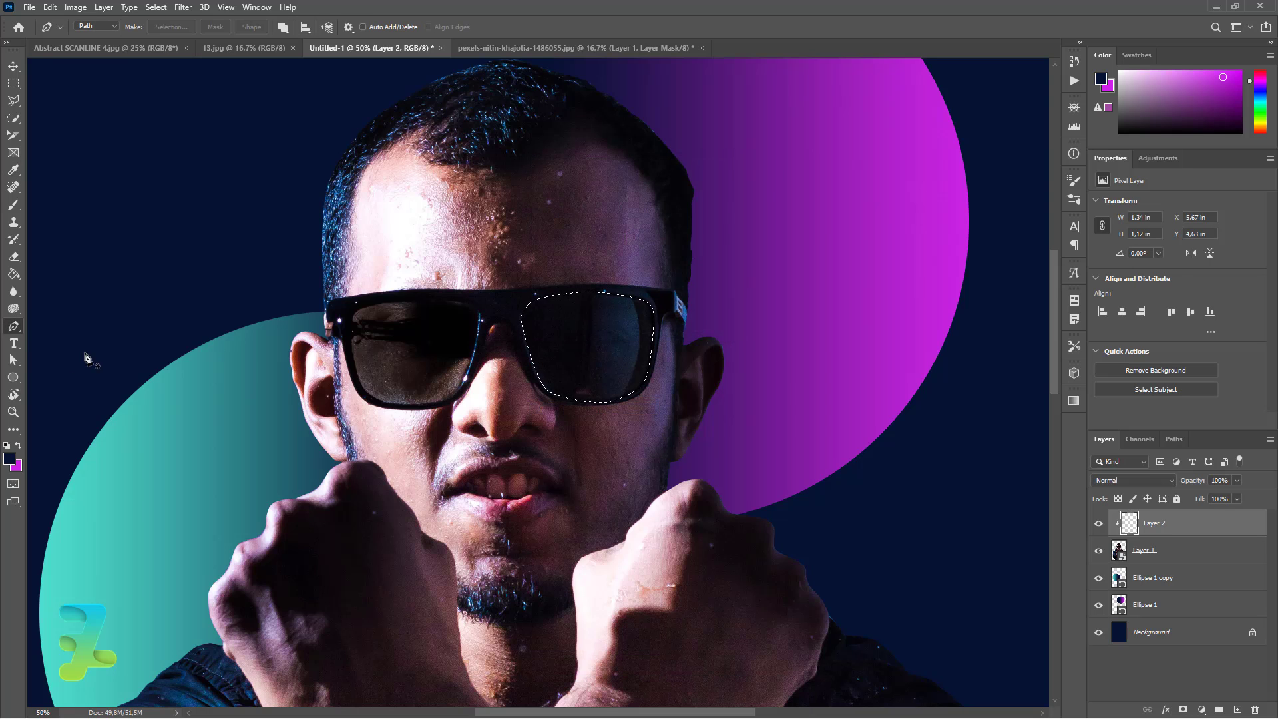
Step: Fill the lens with magenta #c923e2, refill it teal #4cddcc, then deselect
left_click(13, 274)
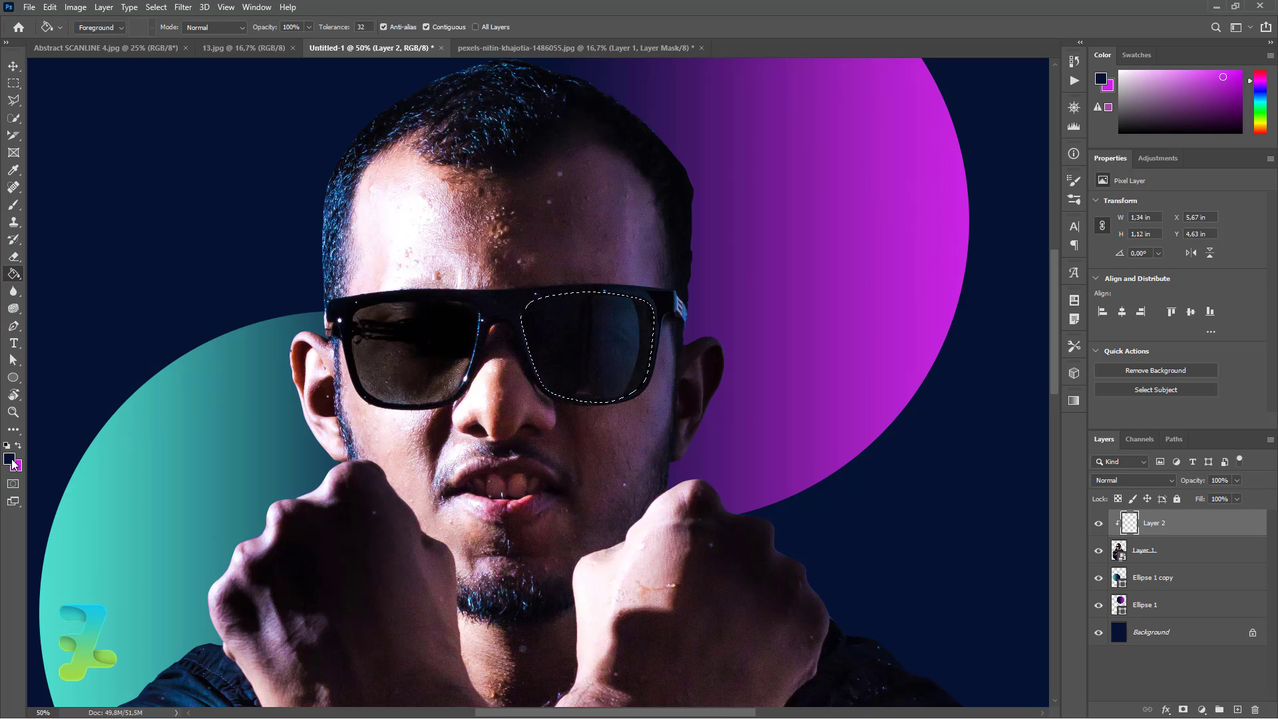
left_click(11, 459)
type("c923e2")
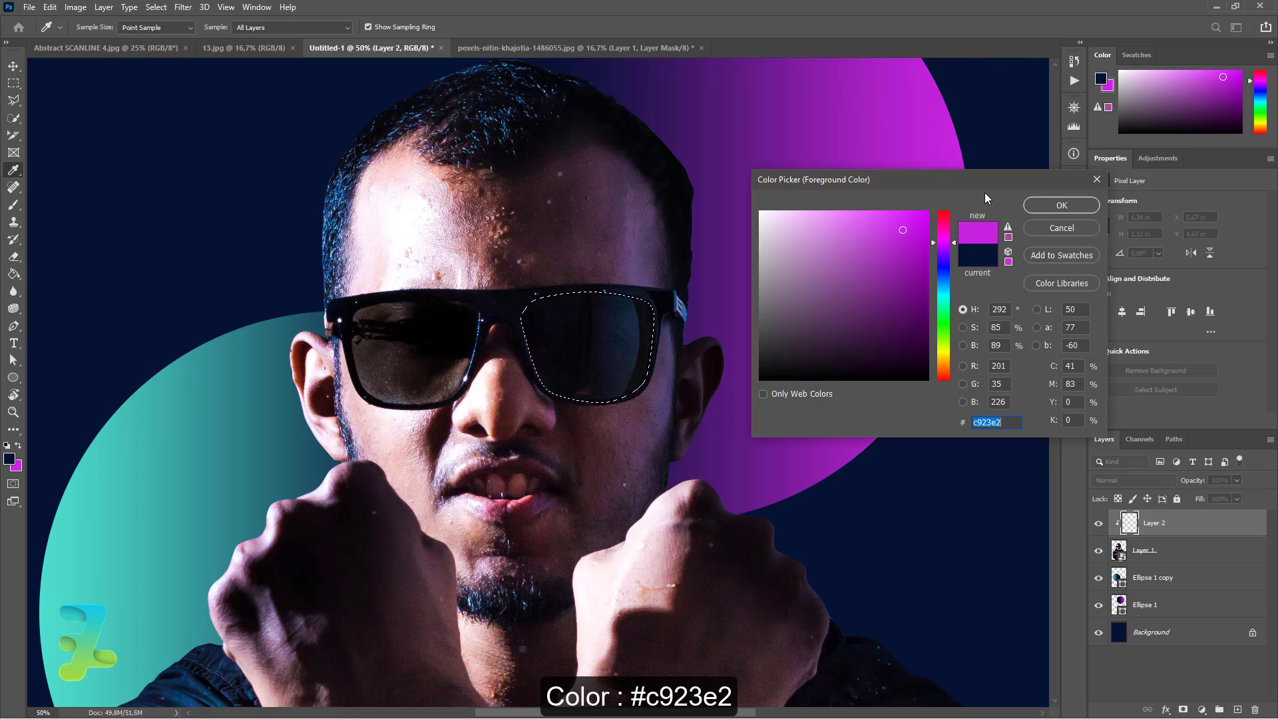
left_click(1061, 205)
left_click(586, 361)
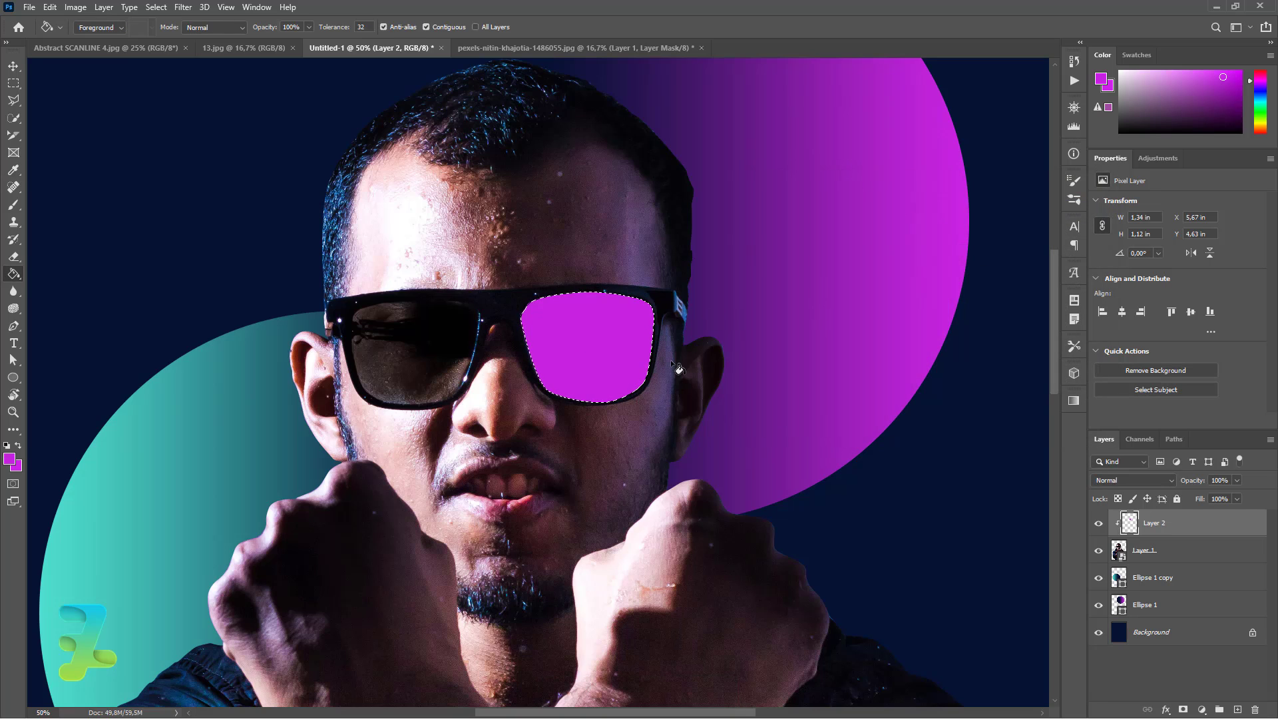
left_click(8, 457)
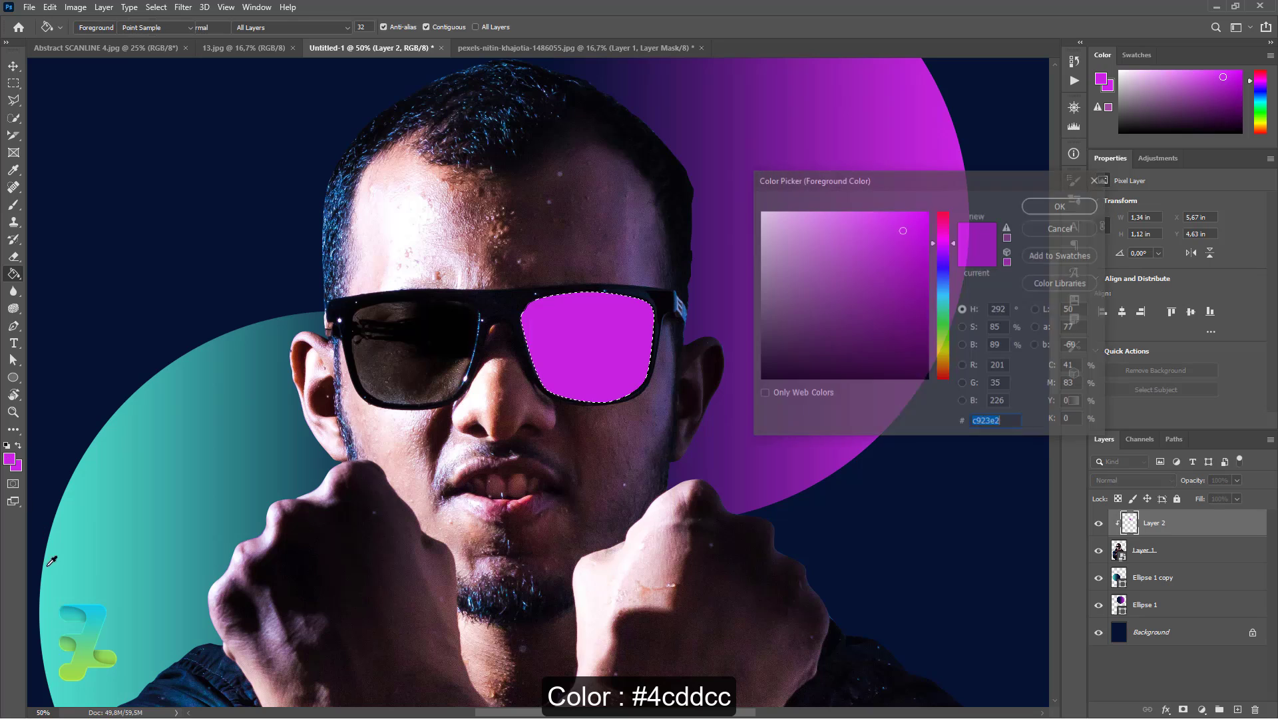
type("4cddcc")
left_click(1059, 206)
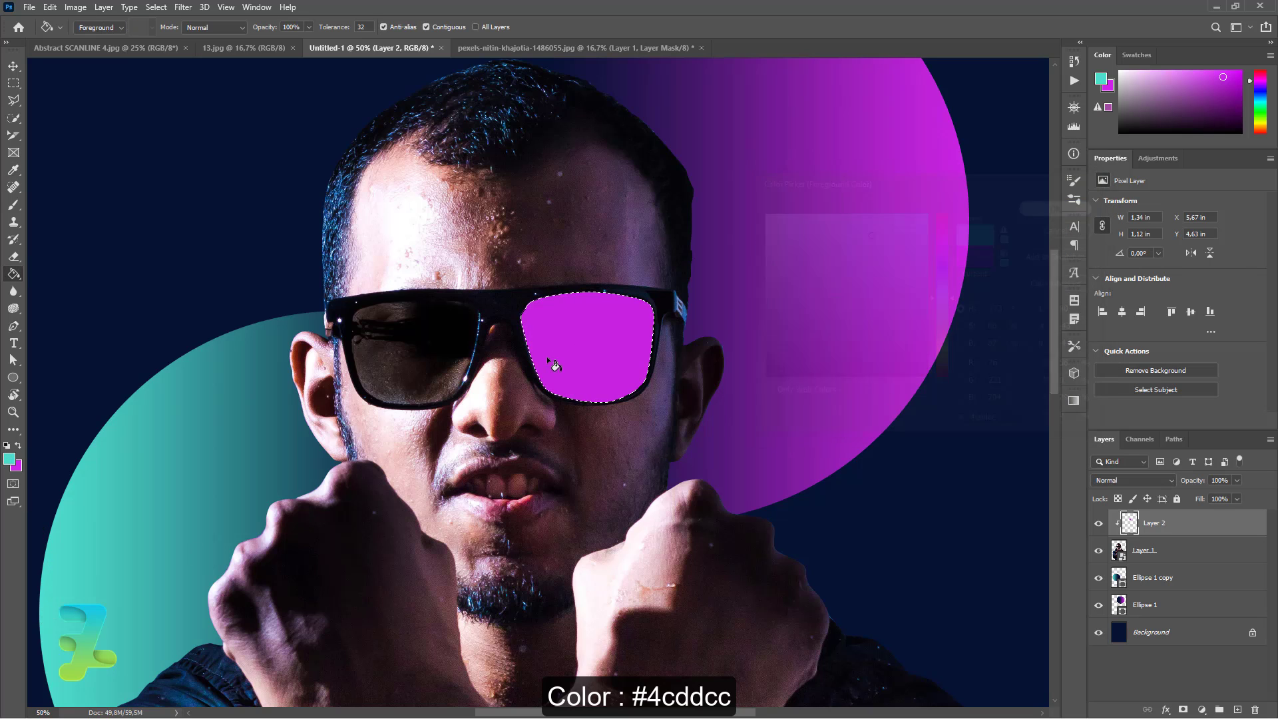
left_click(542, 360)
key("ctrl+d")
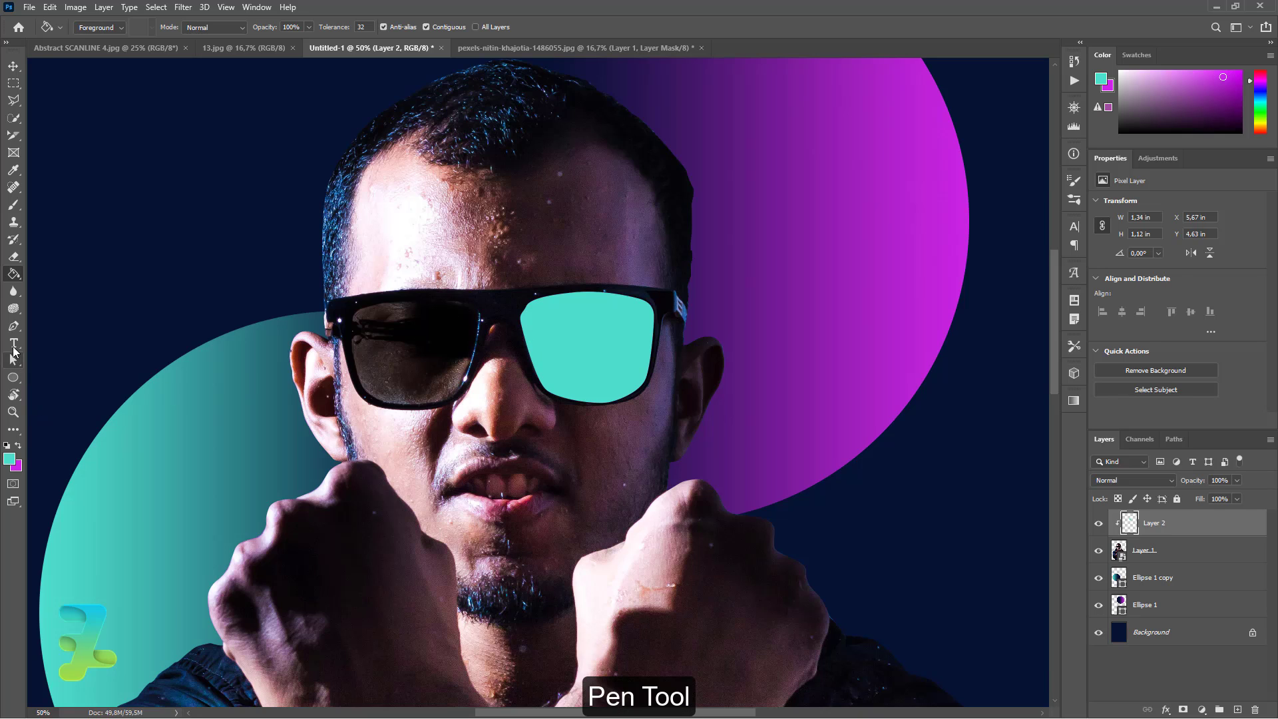
Step: Trace a closed Pen path around the left sunglasses lens, undoing misplaced points along the way
left_click(13, 325)
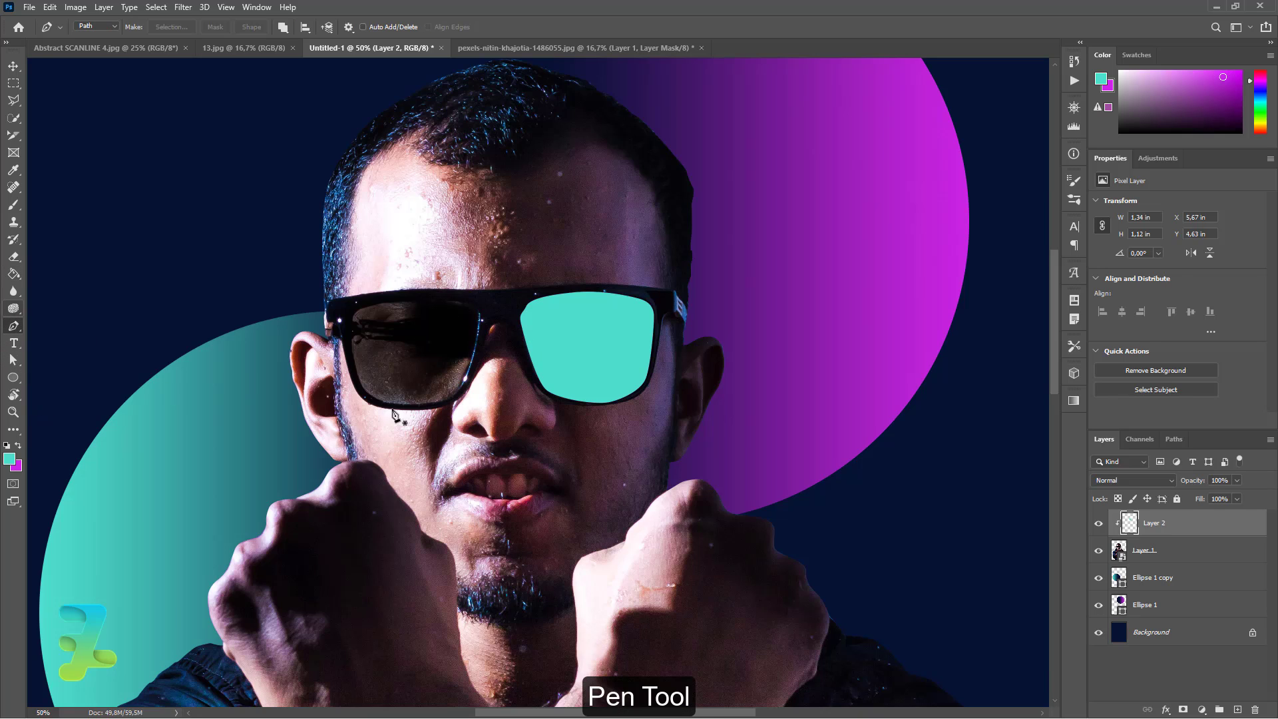
left_click(350, 329)
left_click_drag(366, 393, 427, 404)
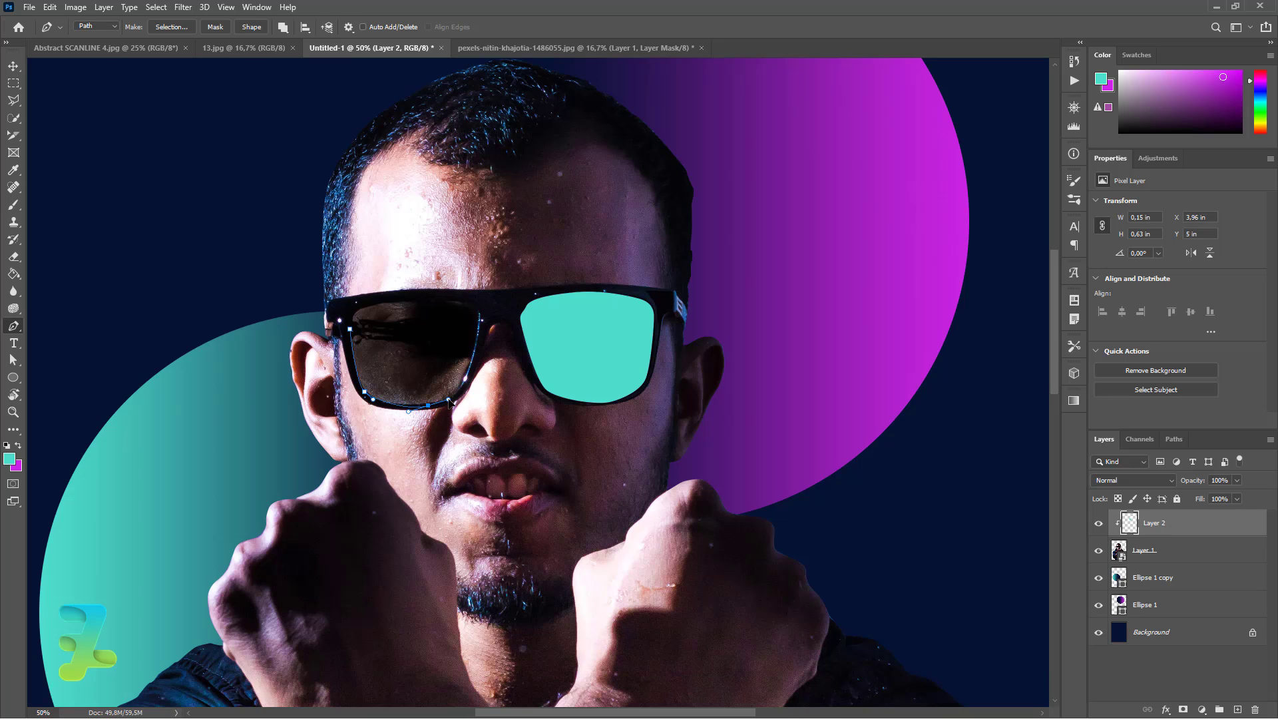
key("ctrl+z")
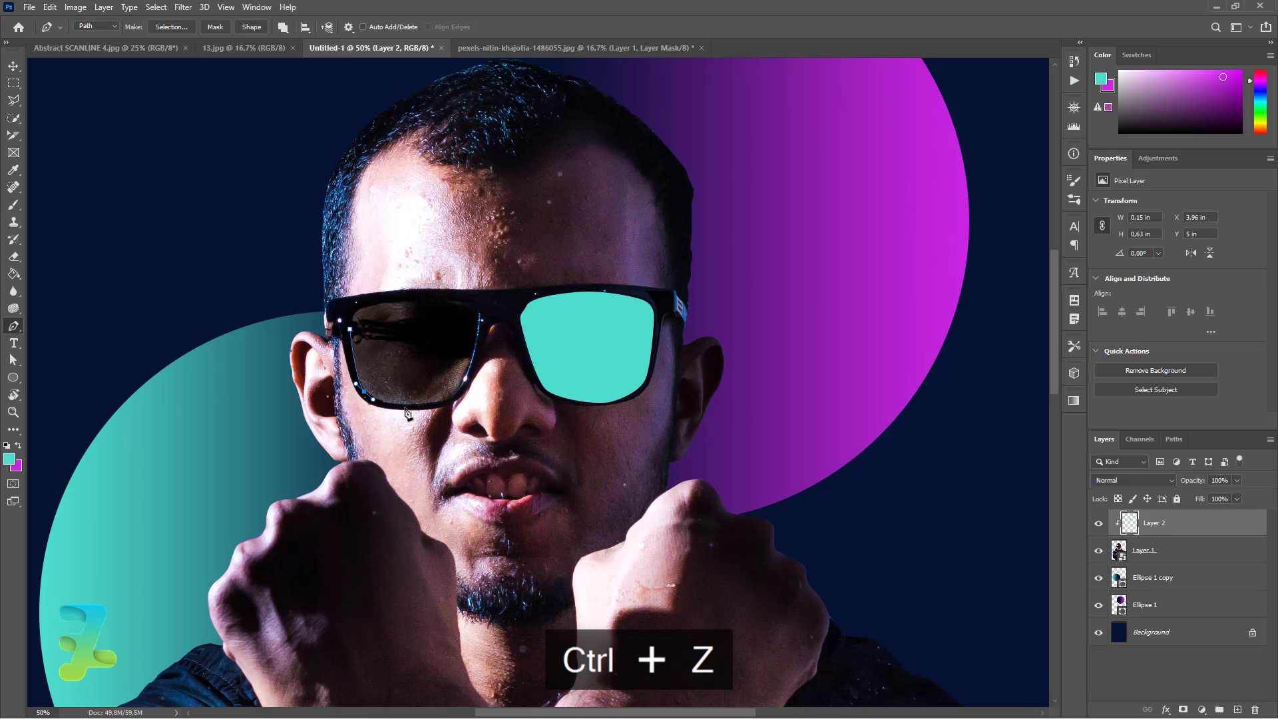
key("ctrl+z")
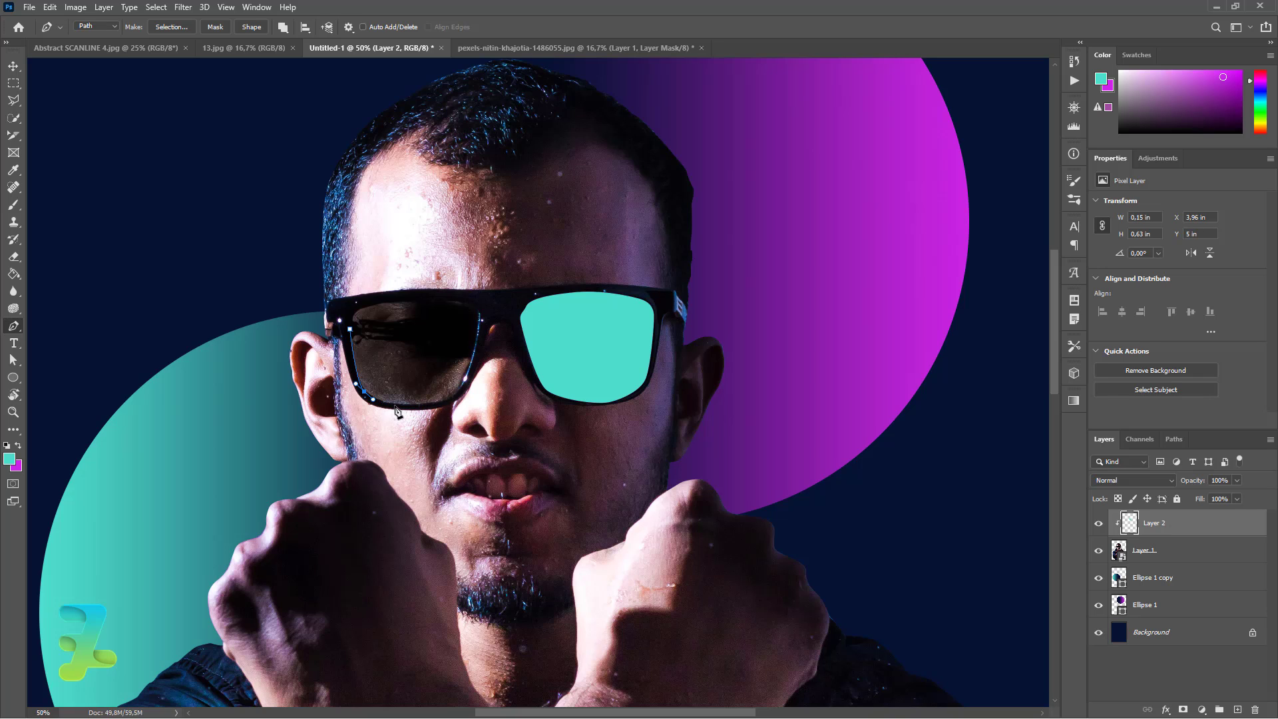
left_click_drag(394, 405, 409, 408)
key("ctrl+z")
key("ctrl+z")
left_click_drag(433, 403, 453, 394)
key("ctrl+z")
left_click(472, 350)
key("ctrl+z")
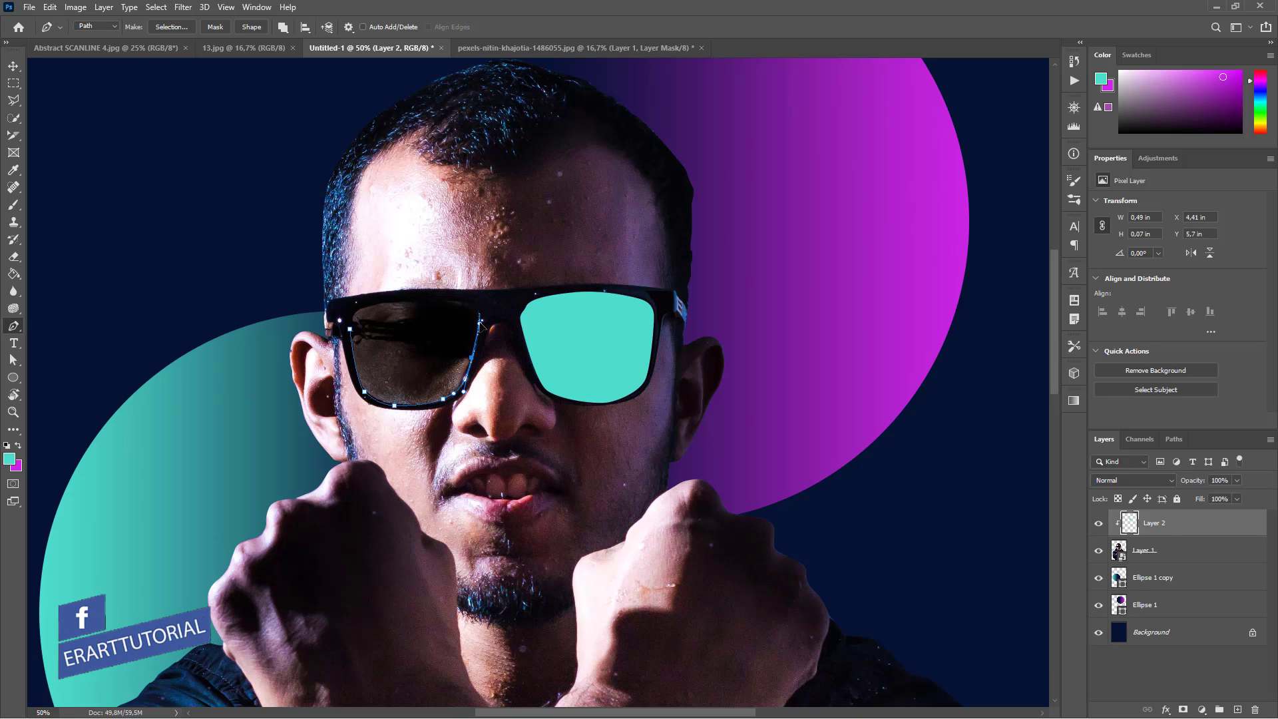
left_click(472, 306)
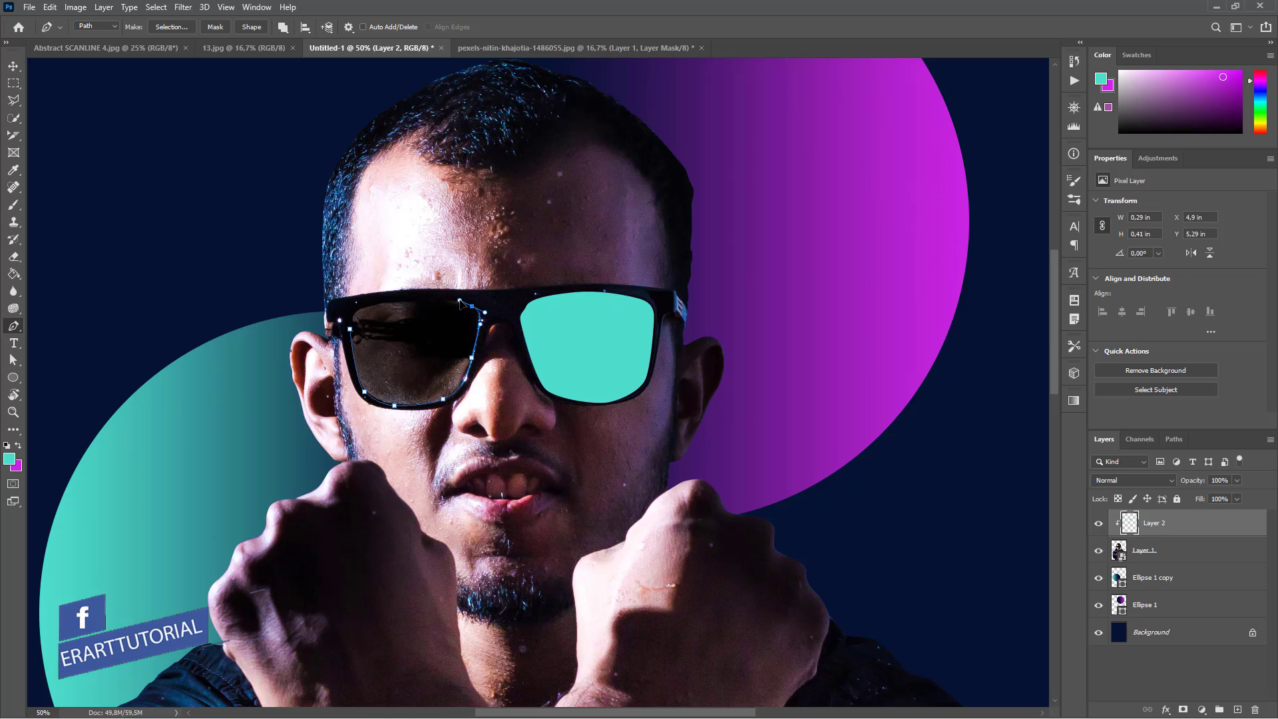
left_click(370, 303)
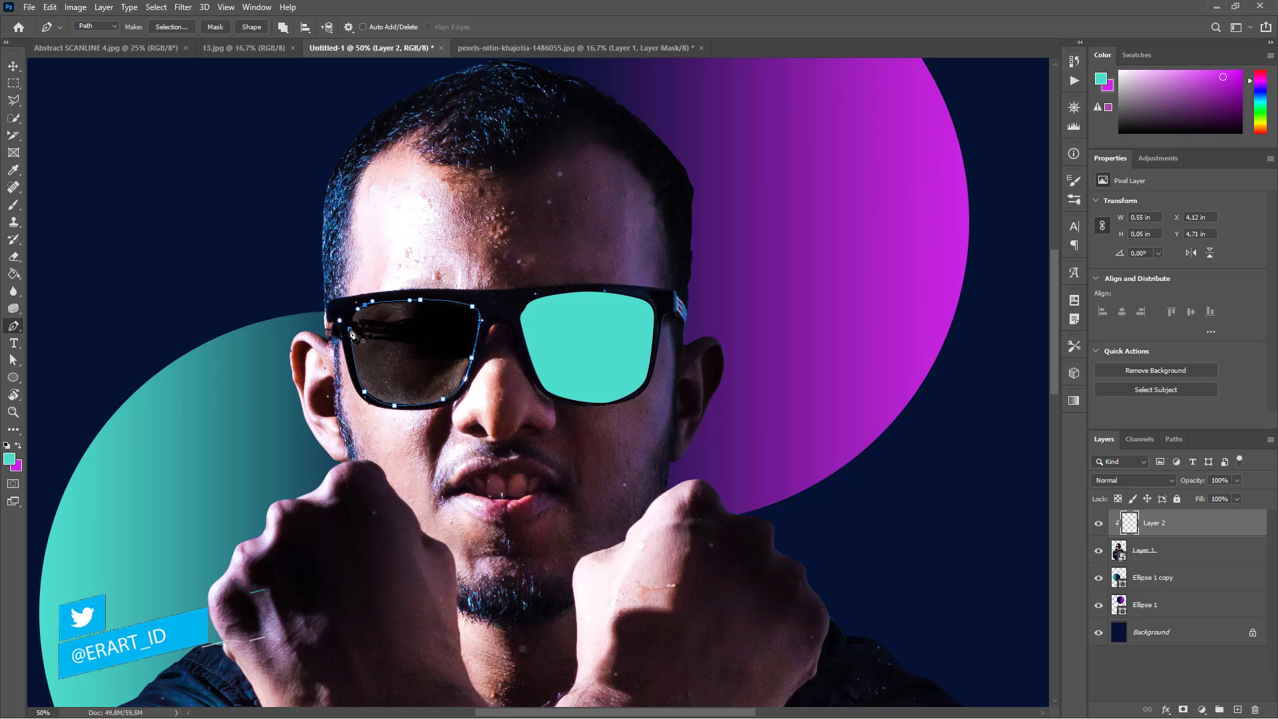
left_click(349, 328)
Step: Turn the lens path into a selection with 0 feather, make magenta the foreground, and delete the path
right_click(390, 345)
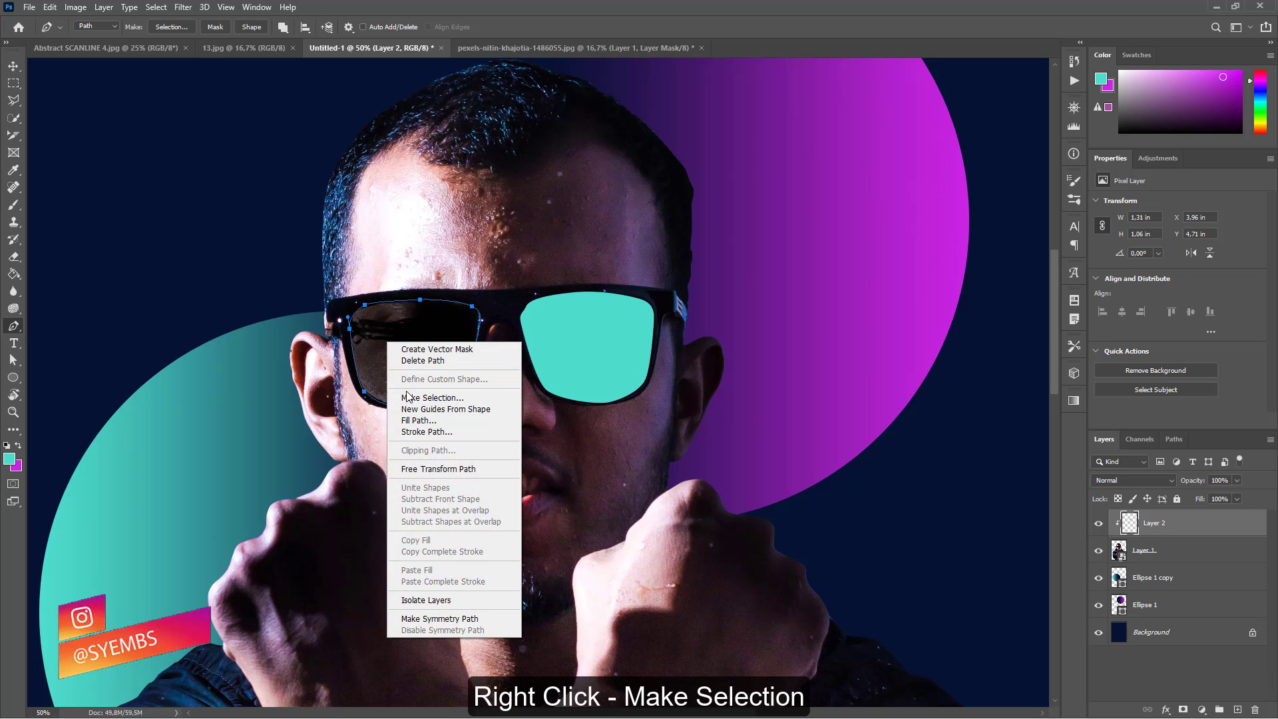
left_click(426, 397)
left_click(706, 200)
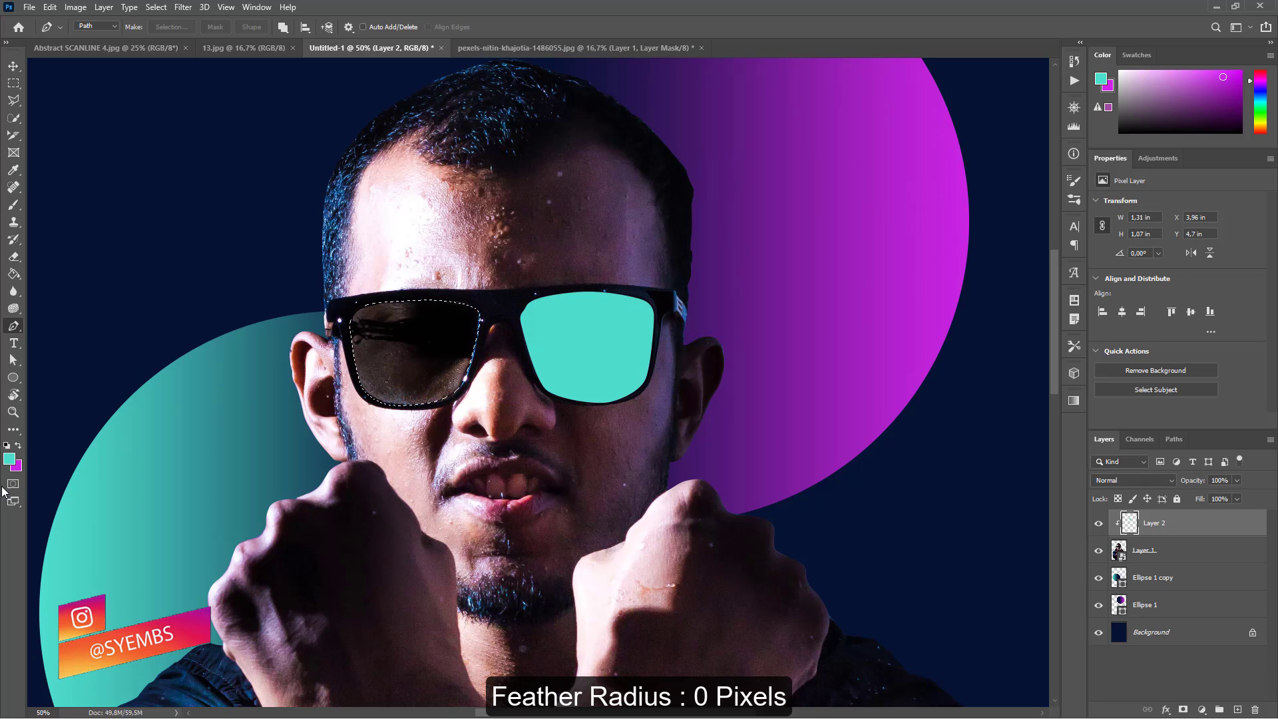
key("x")
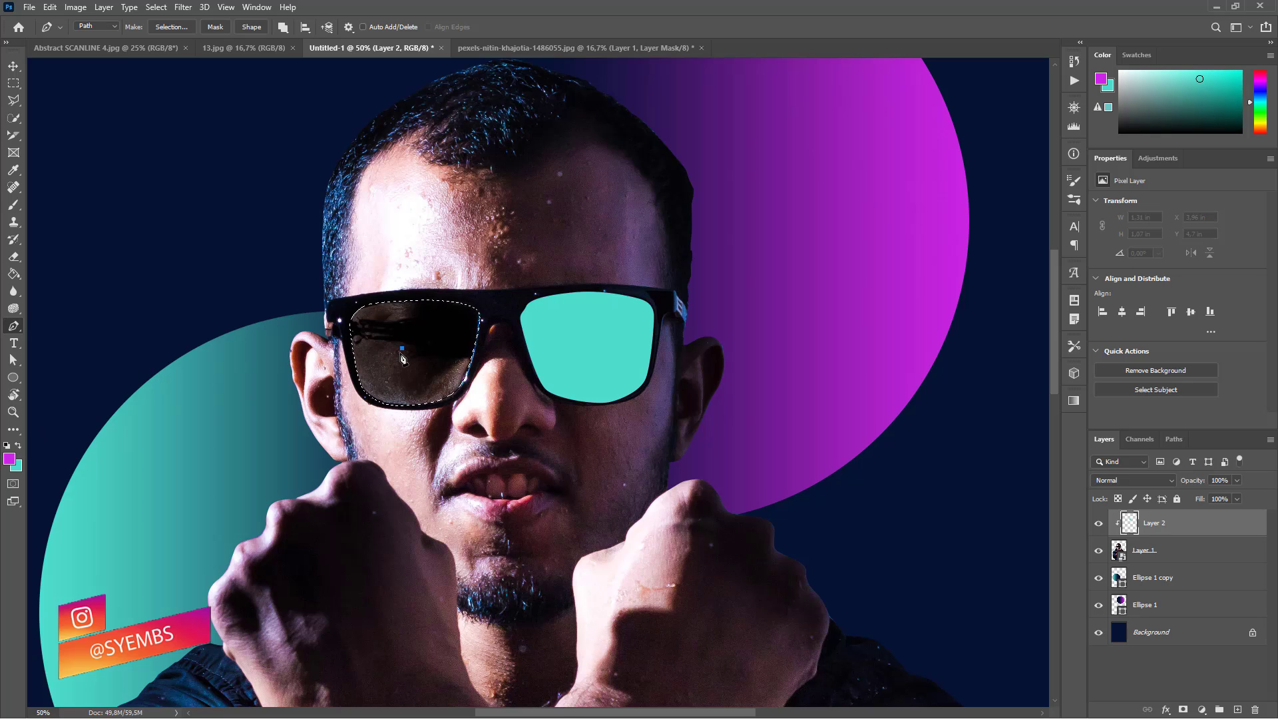
right_click(401, 350)
left_click(426, 359)
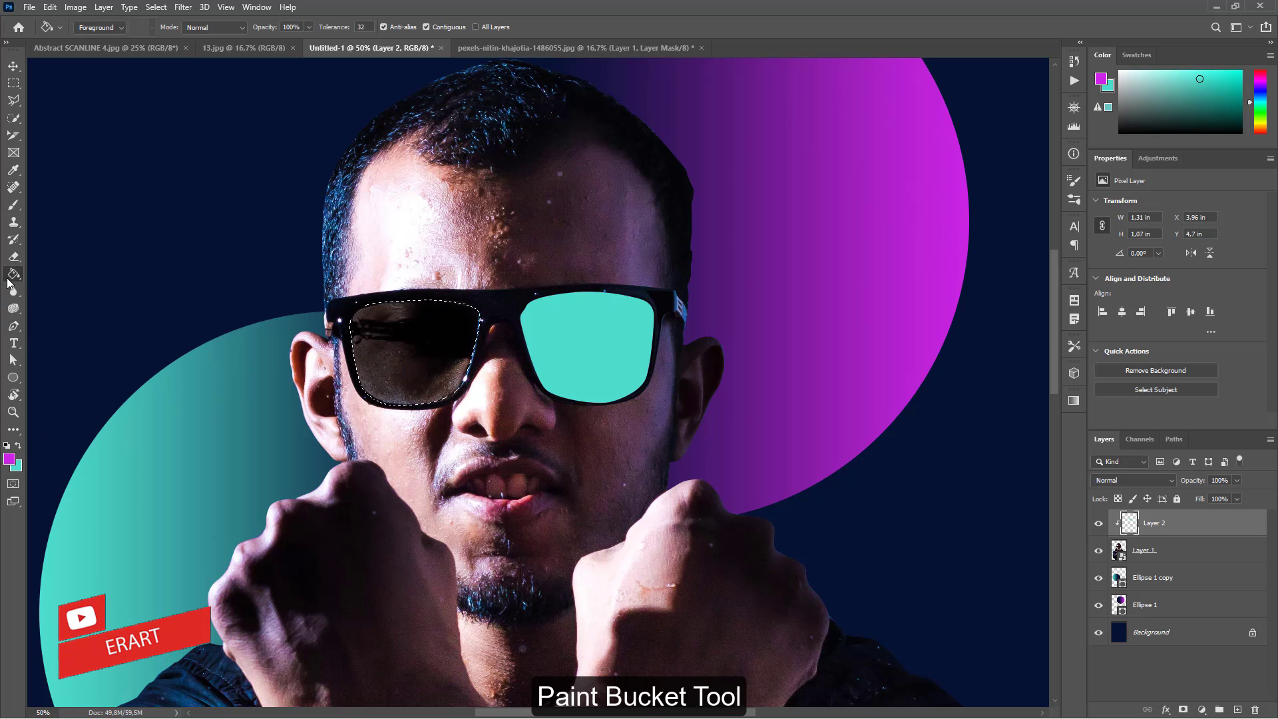
Step: Fill the left lens magenta with the Paint Bucket, deselect, and zoom to frame the poster
right_click(13, 273)
left_click(60, 288)
left_click(405, 354)
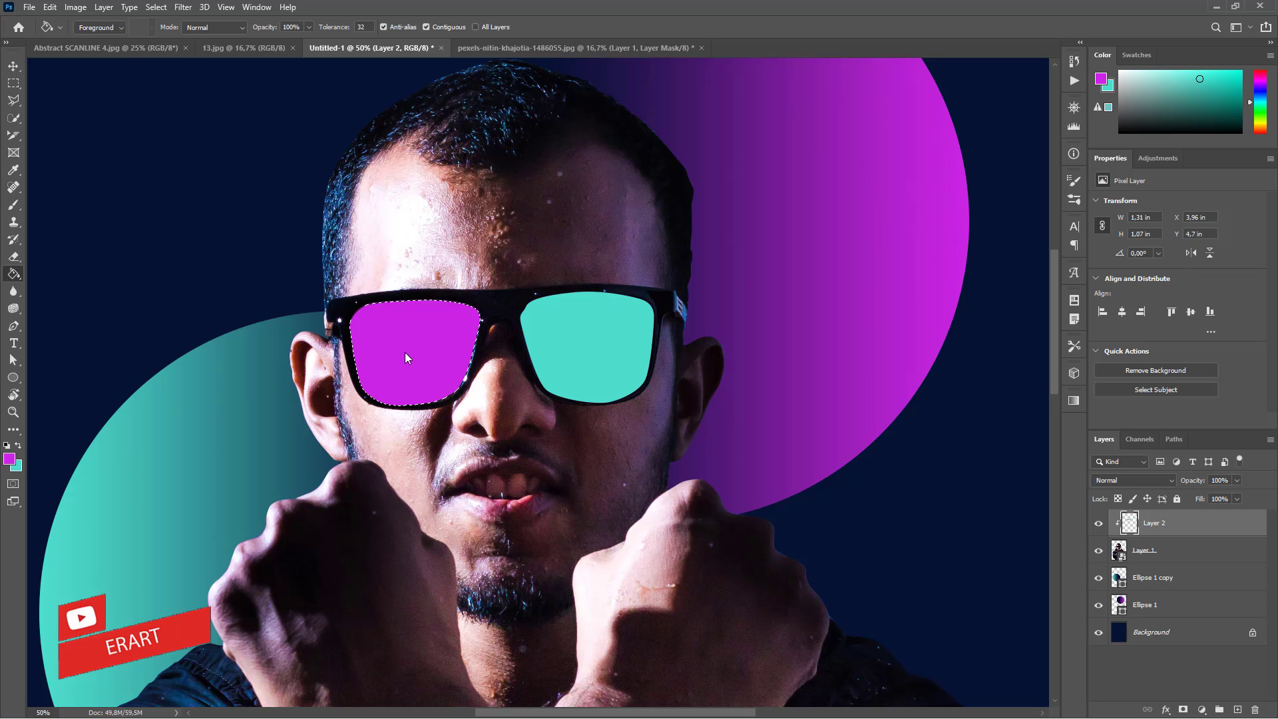
key("ctrl+d")
key("ctrl+minus")
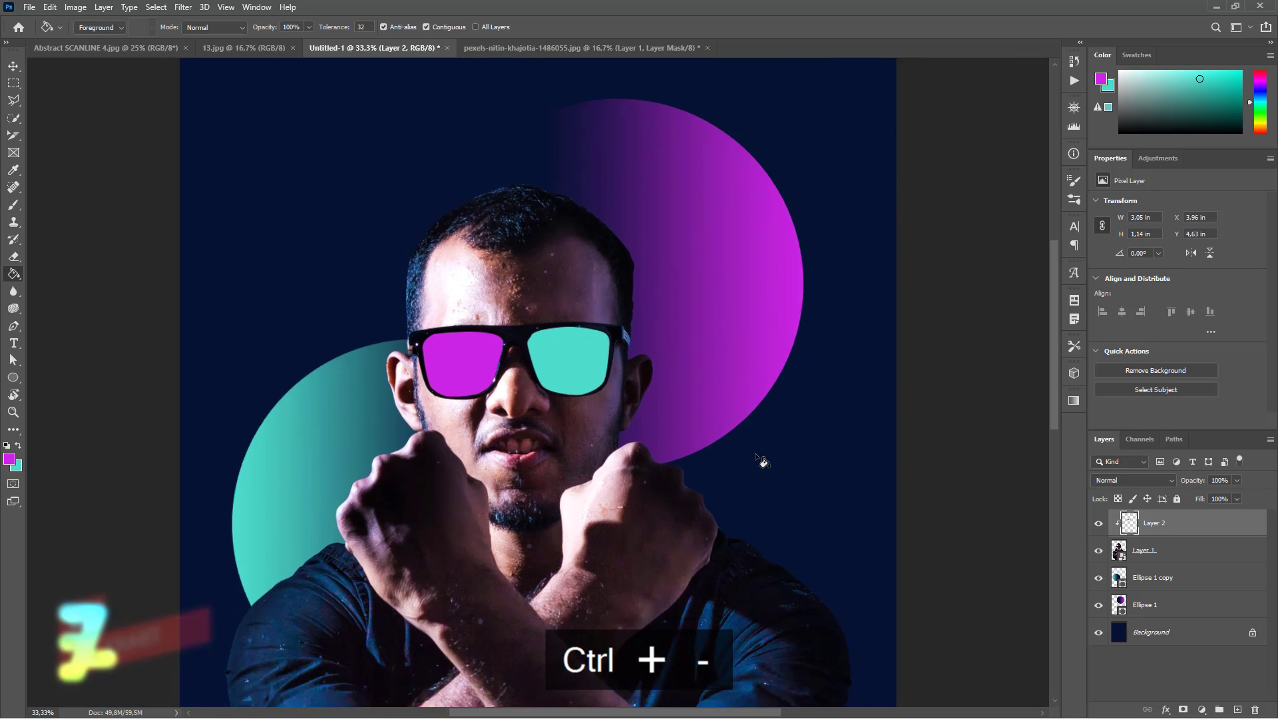
key("ctrl+minus")
key("ctrl+minus")
key("ctrl+equal")
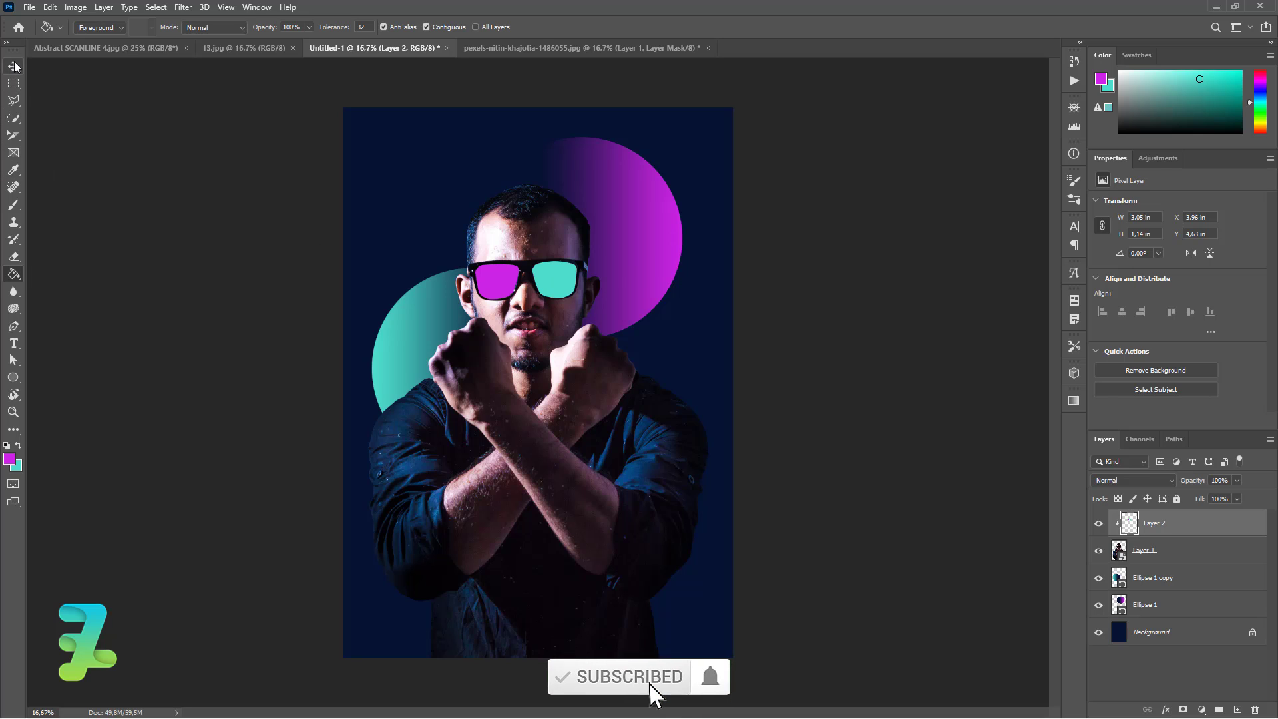
key("v")
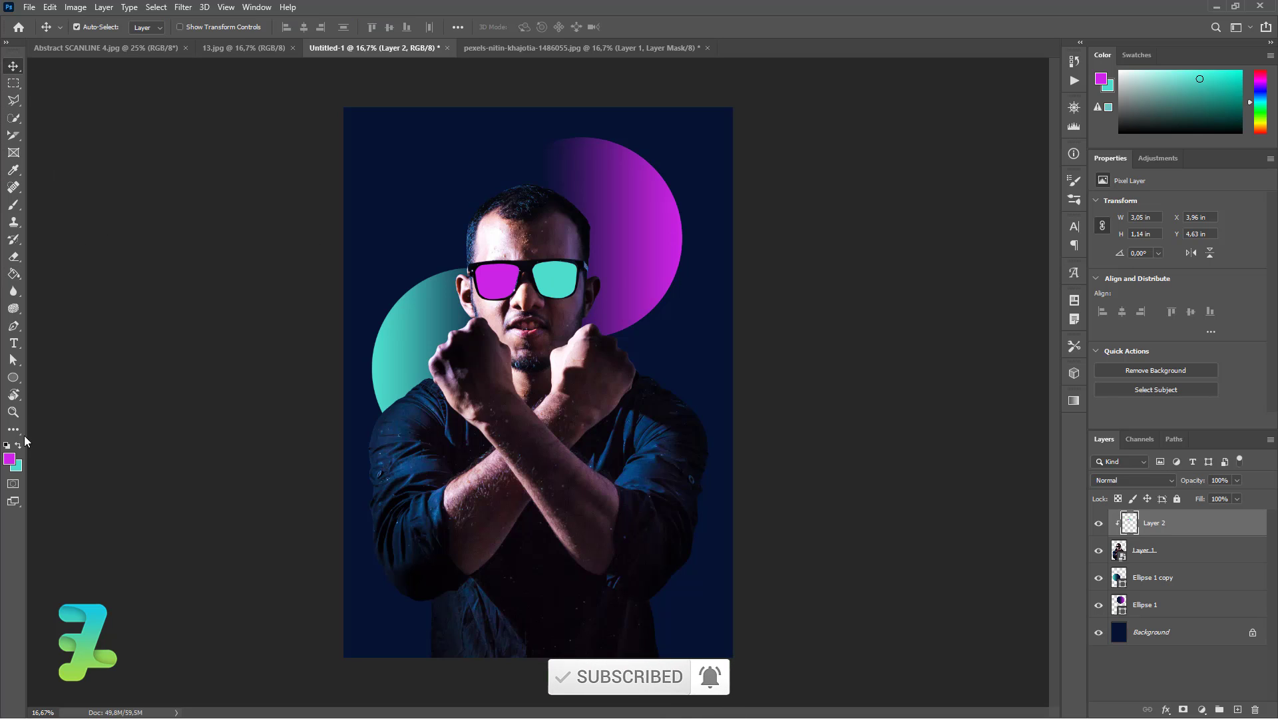
Step: Choose the Horizontal Type tool and set its font to Roboto Black at 120 pt
left_click(21, 378)
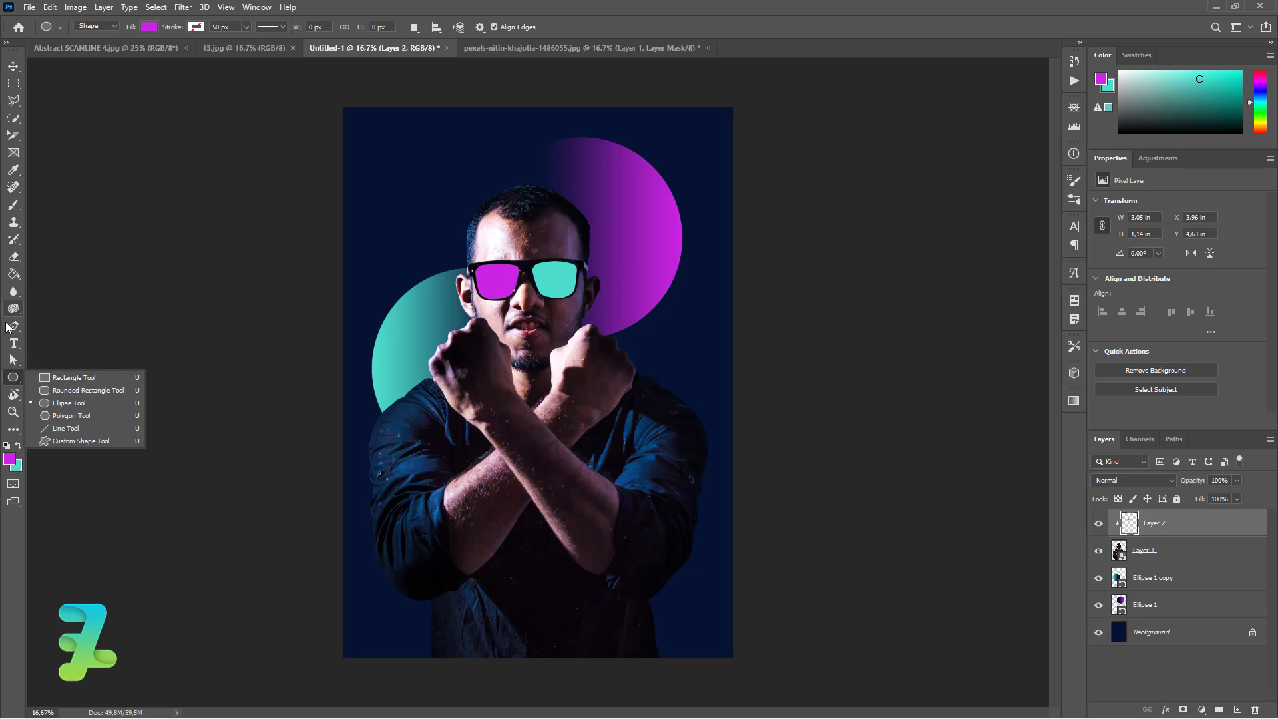
left_click(13, 343)
left_click(13, 343)
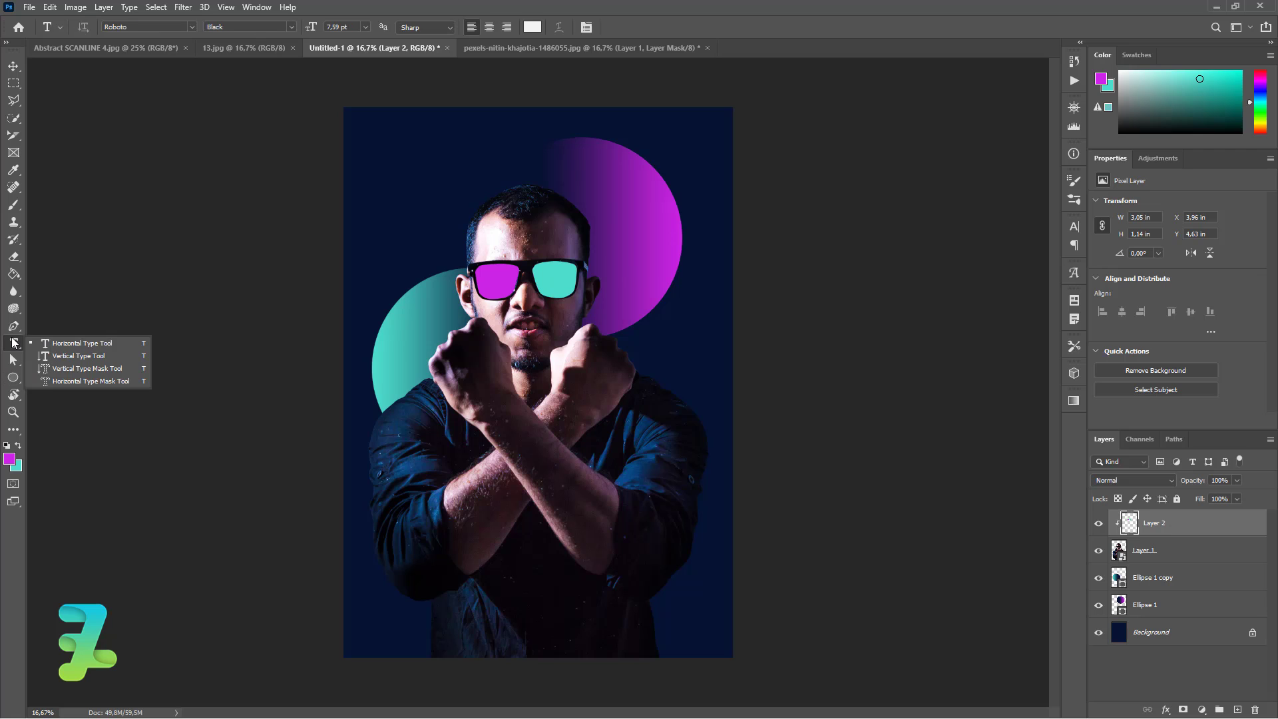
left_click(190, 30)
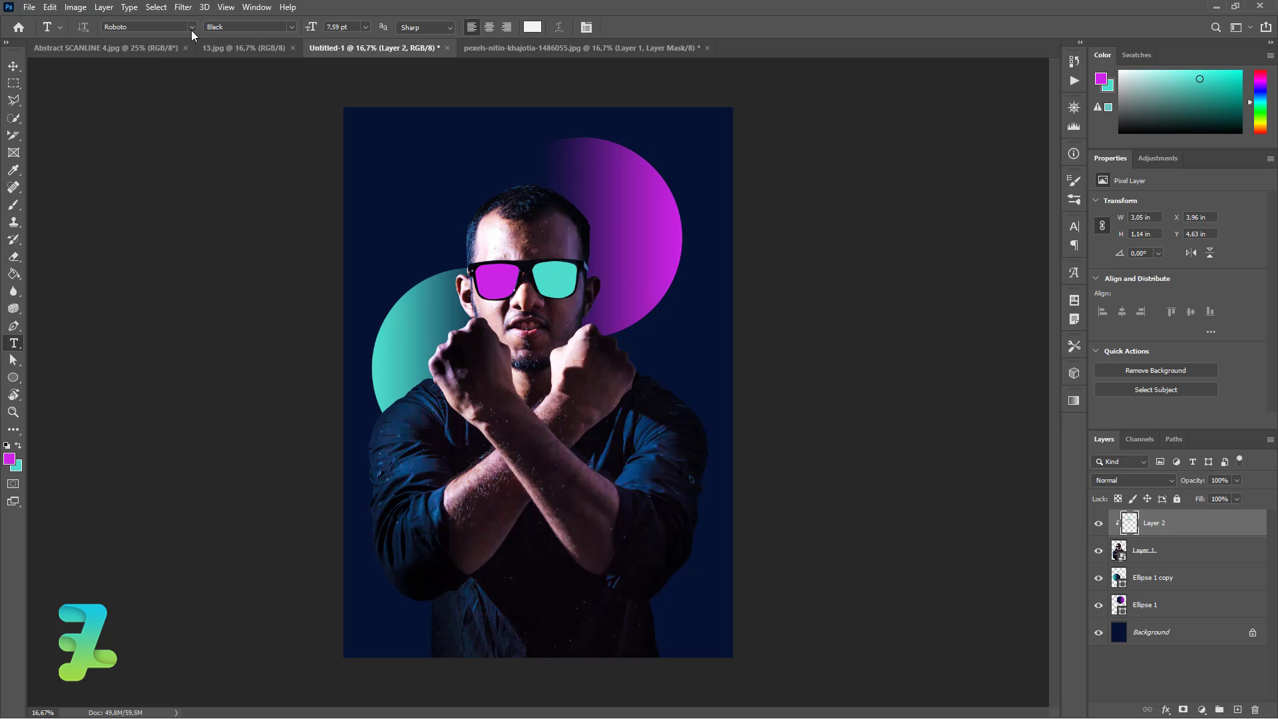
left_click(192, 27)
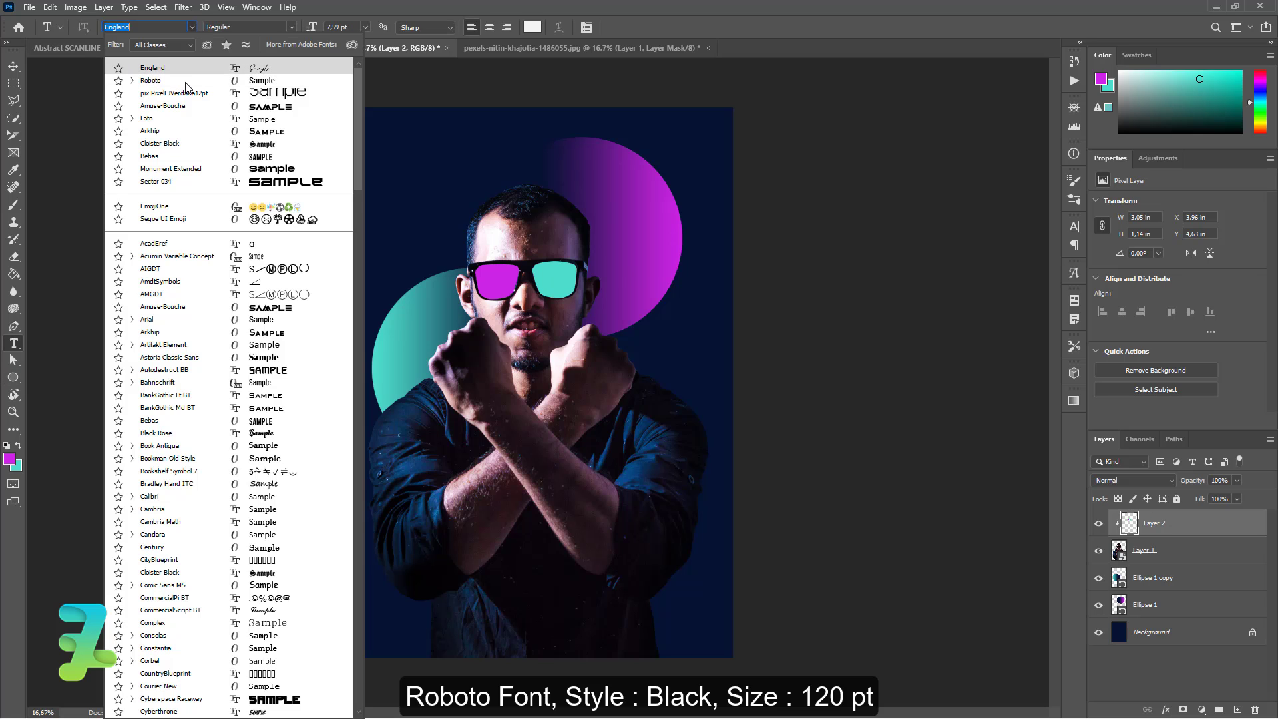
left_click(186, 81)
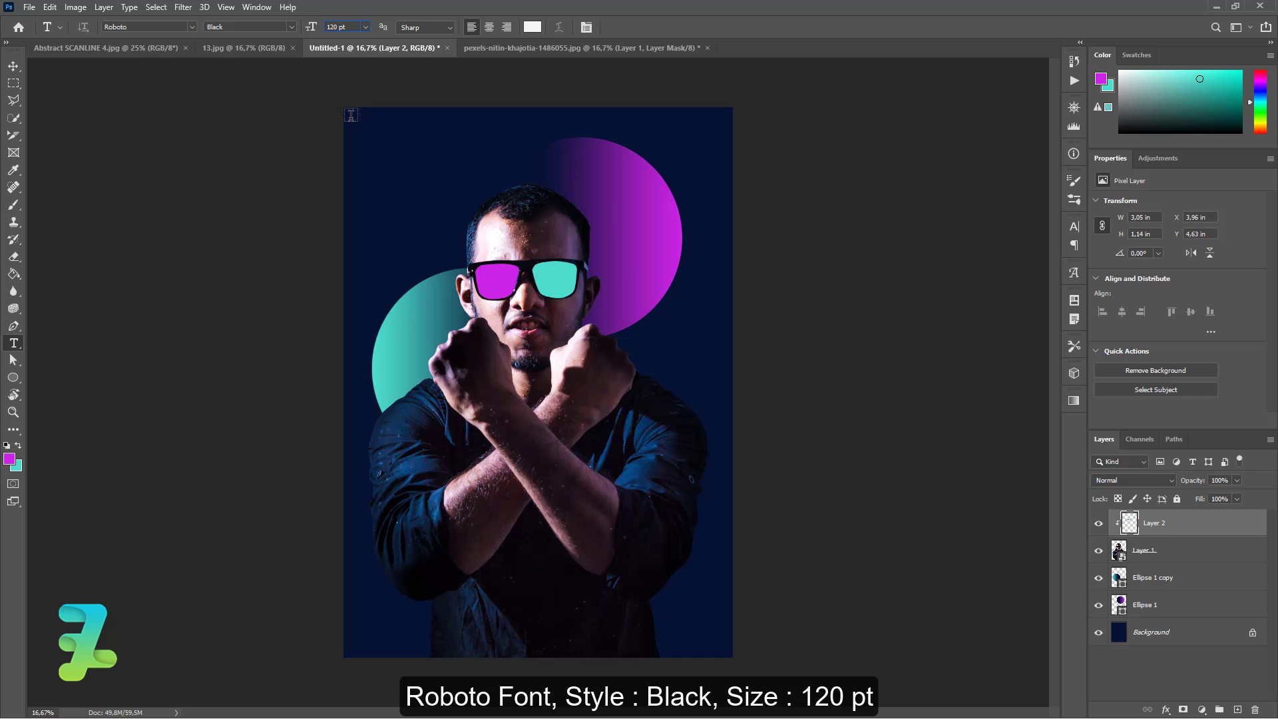
left_click(13, 66)
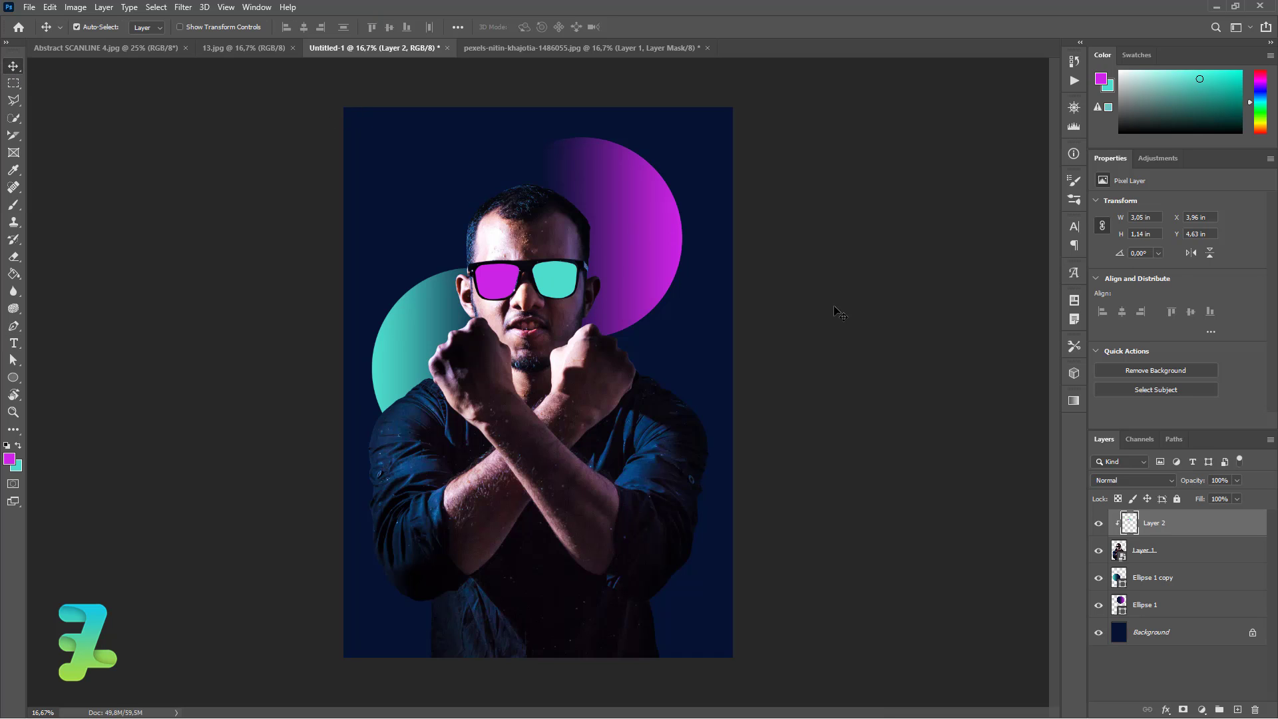
Step: Create a new empty layer and set the foreground colour to white #ffffff
left_click(1237, 709)
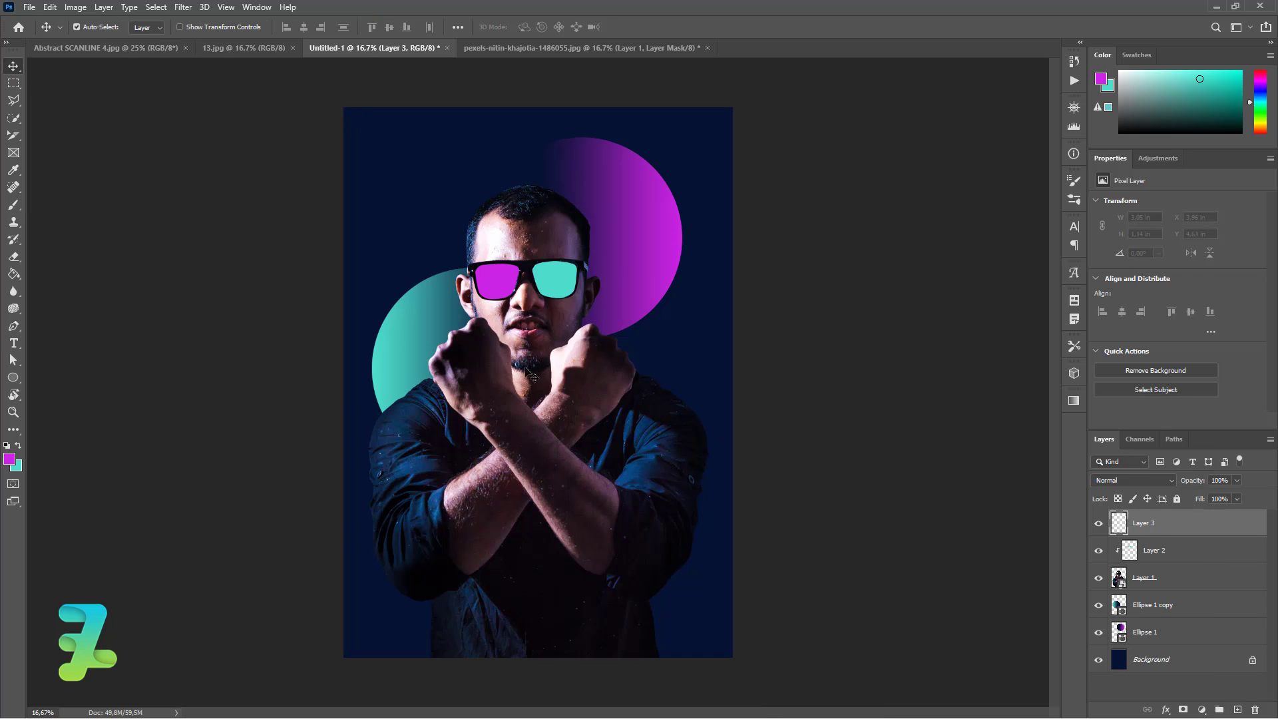
left_click(10, 459)
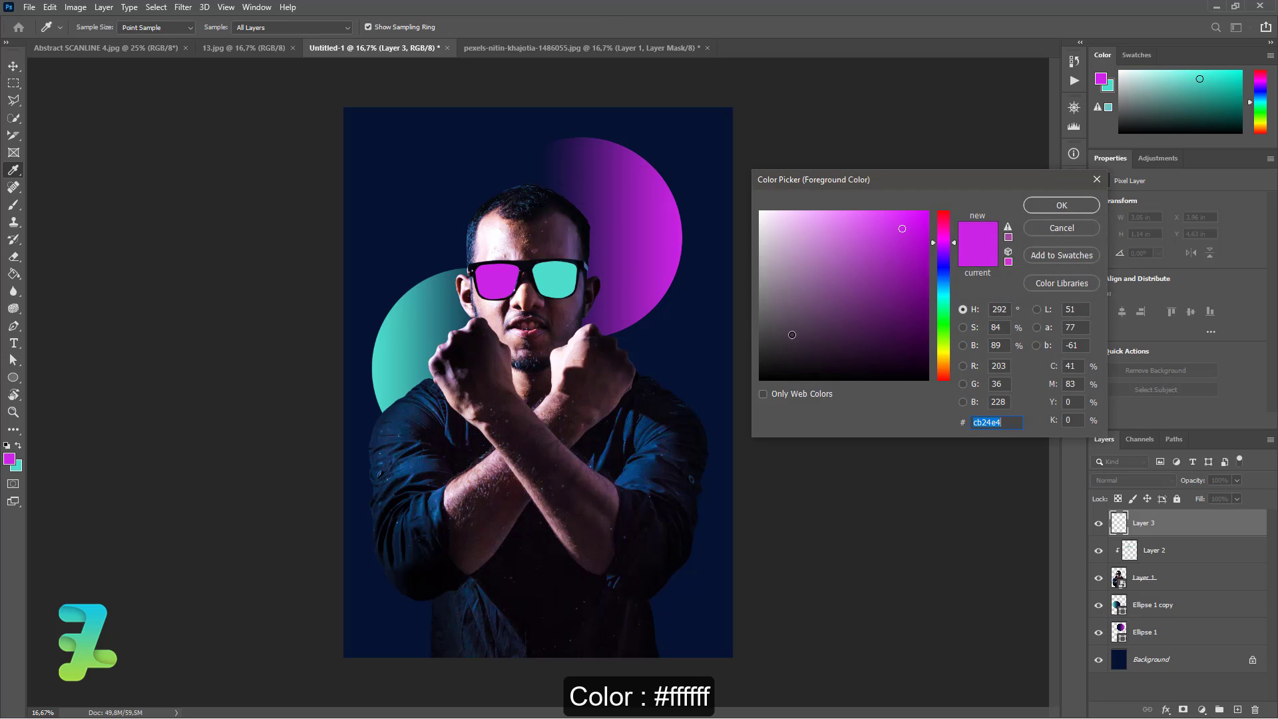
type("ffffff")
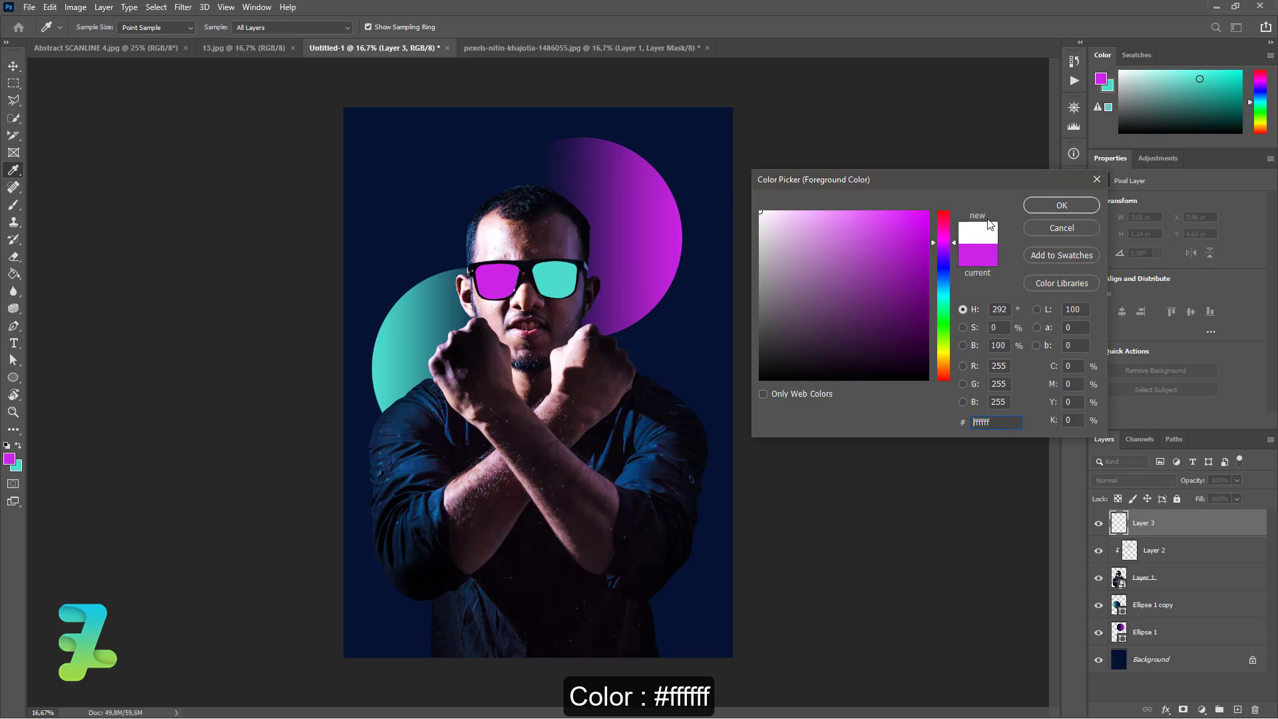
left_click(1053, 205)
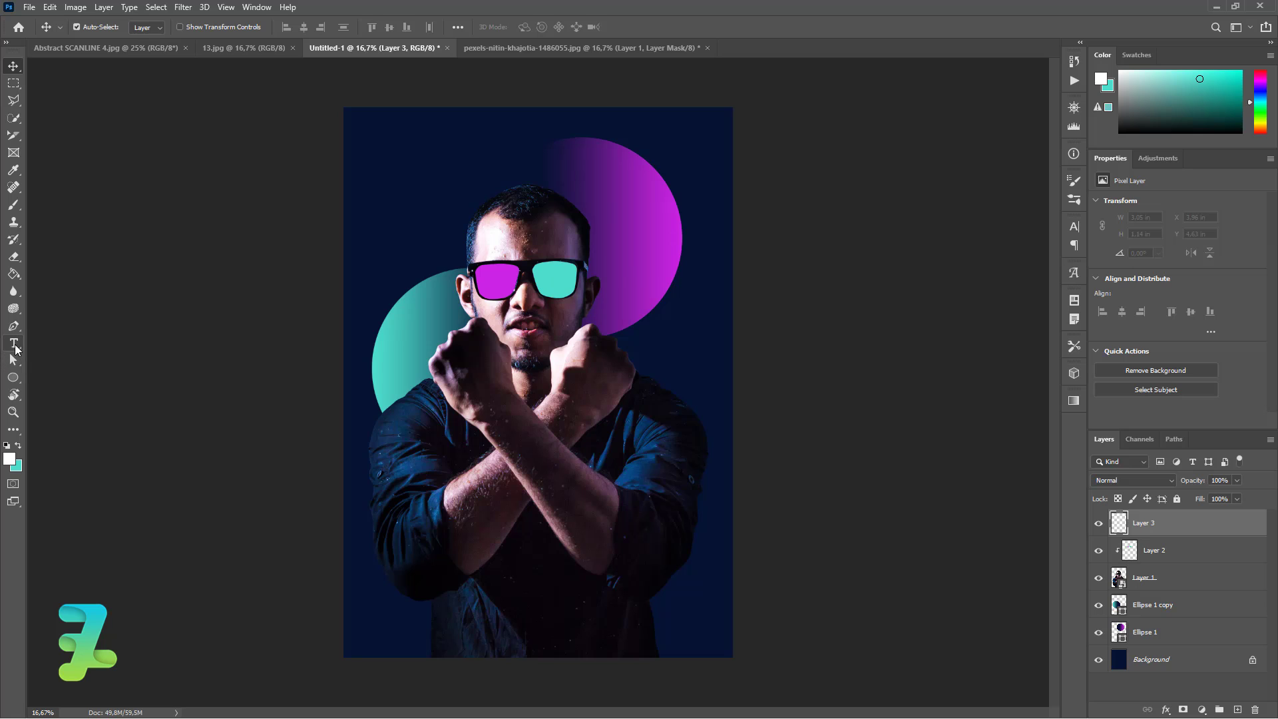
Step: Type a letter E to the left of the man's head and commit it
left_click(13, 343)
left_click(454, 240)
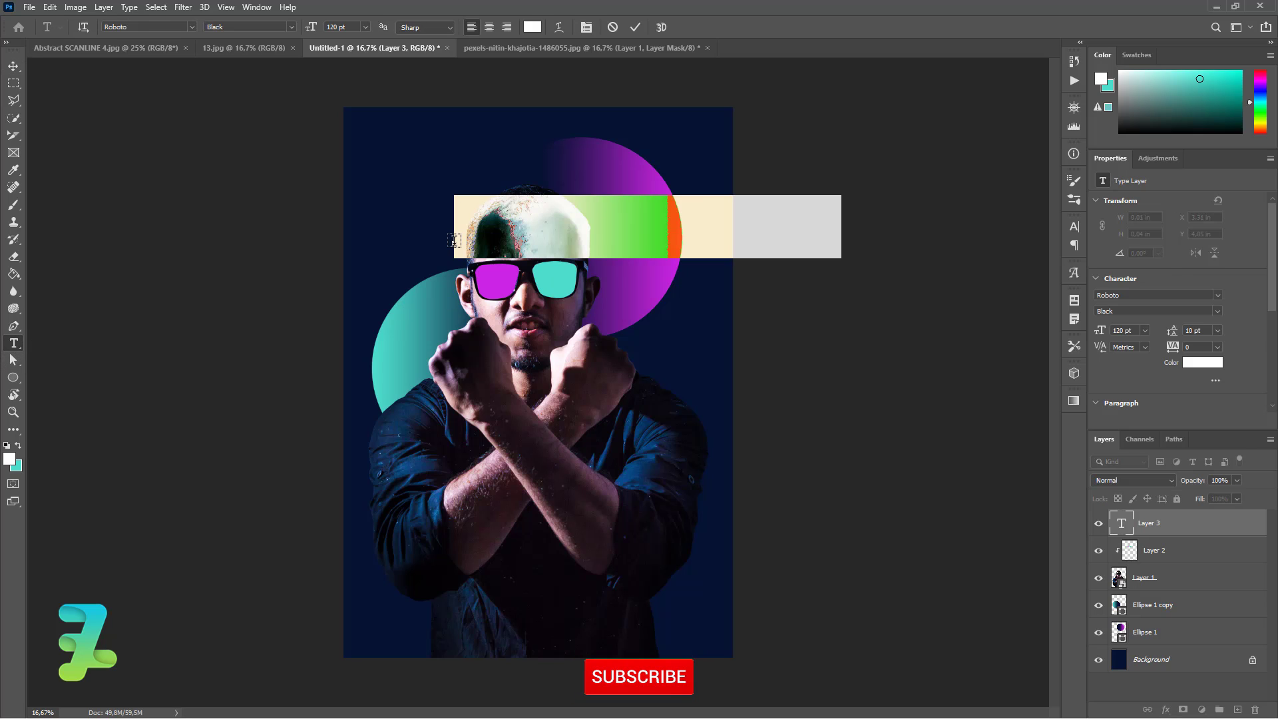
type("E")
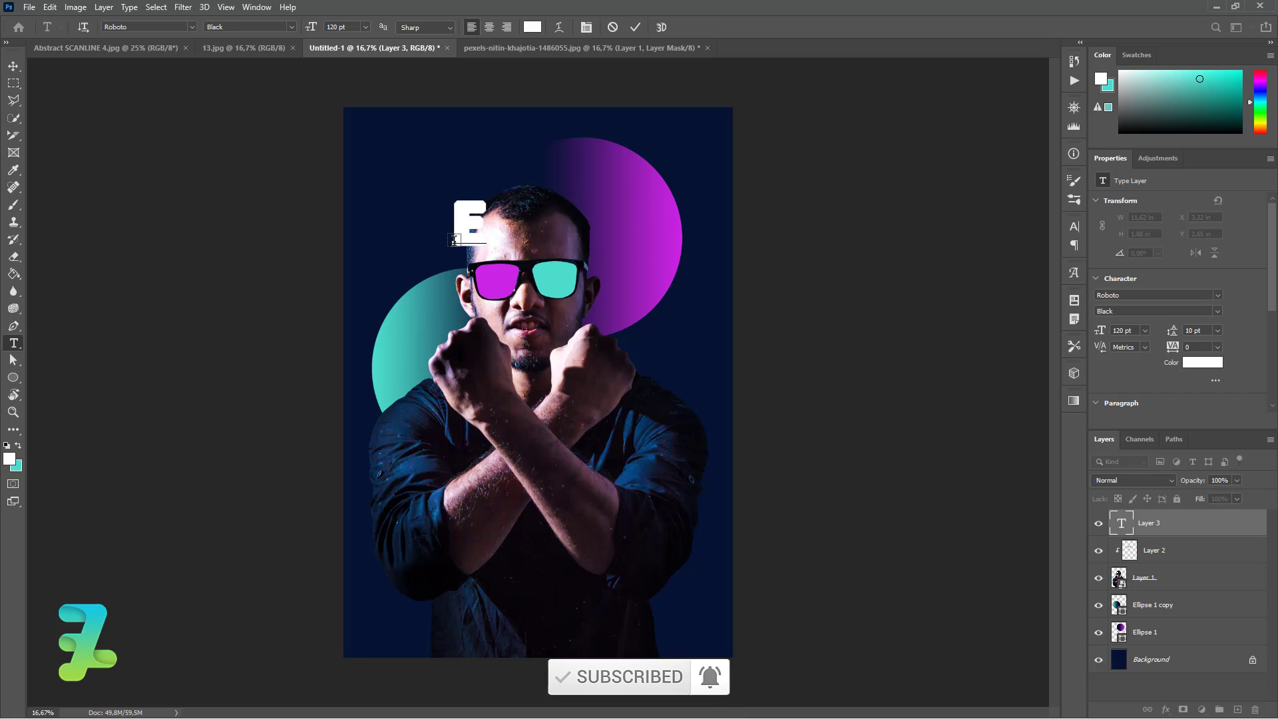
key("BackSpace")
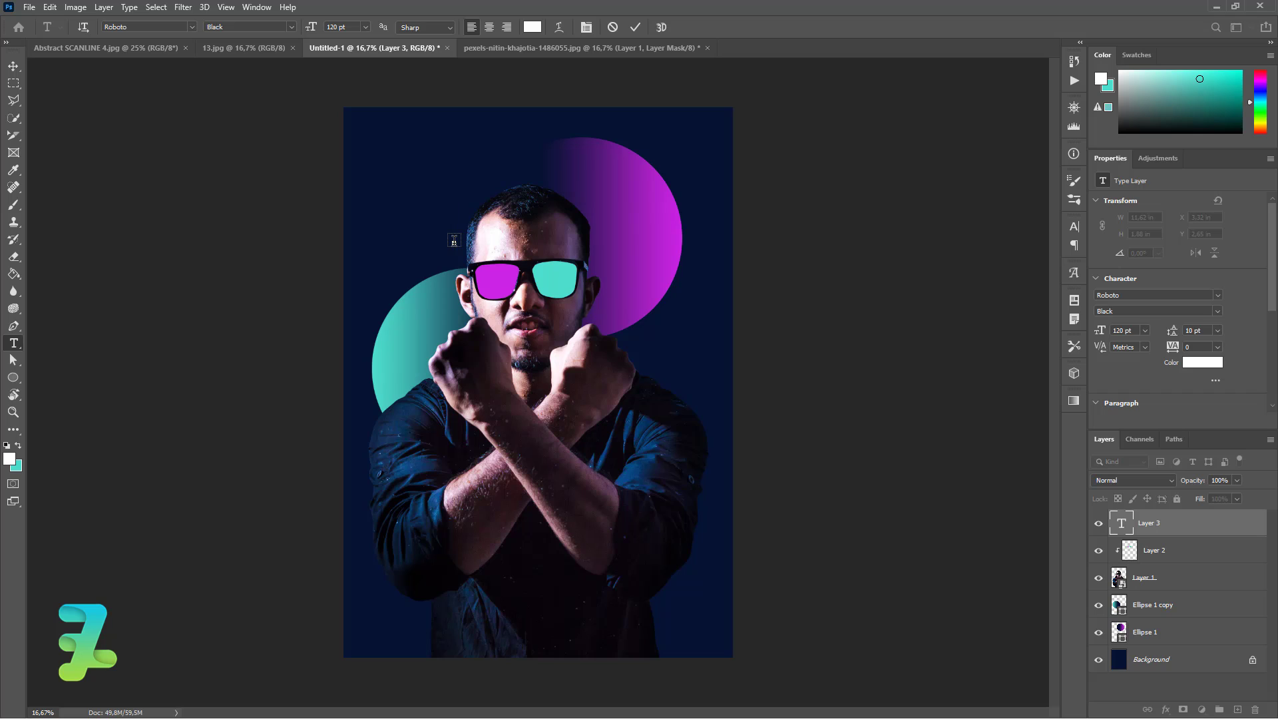
type("E")
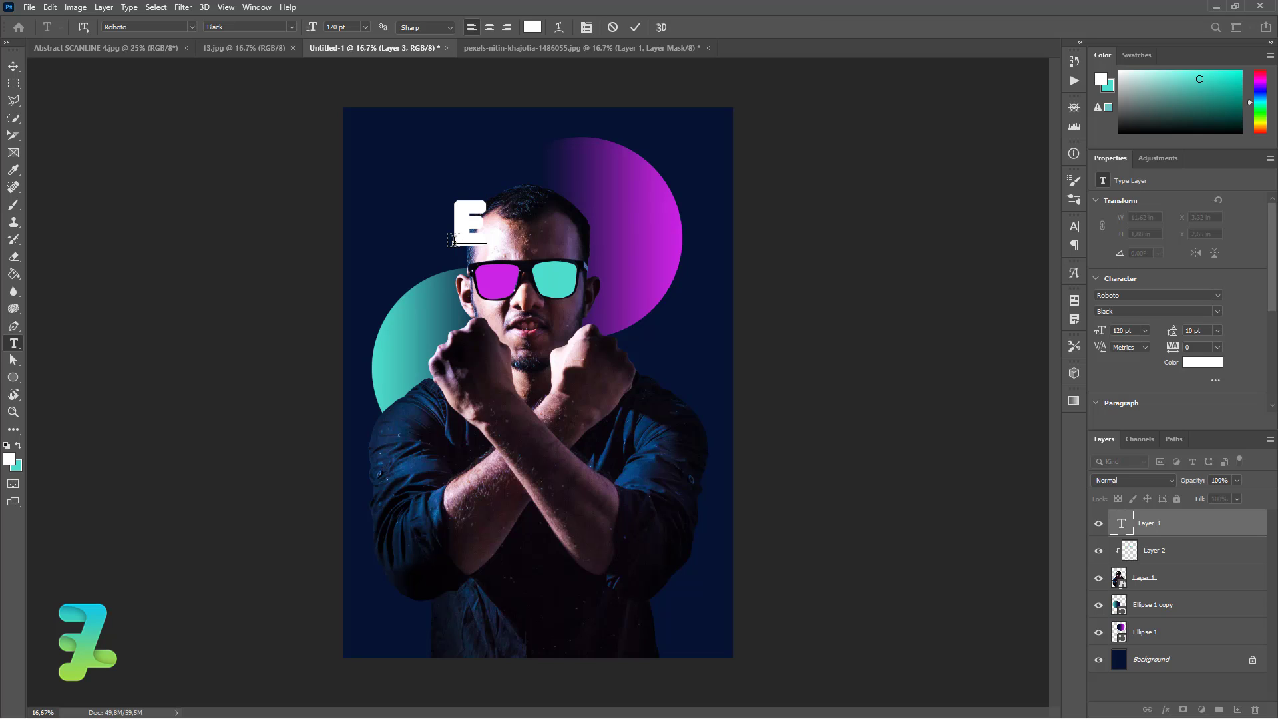
left_click(14, 66)
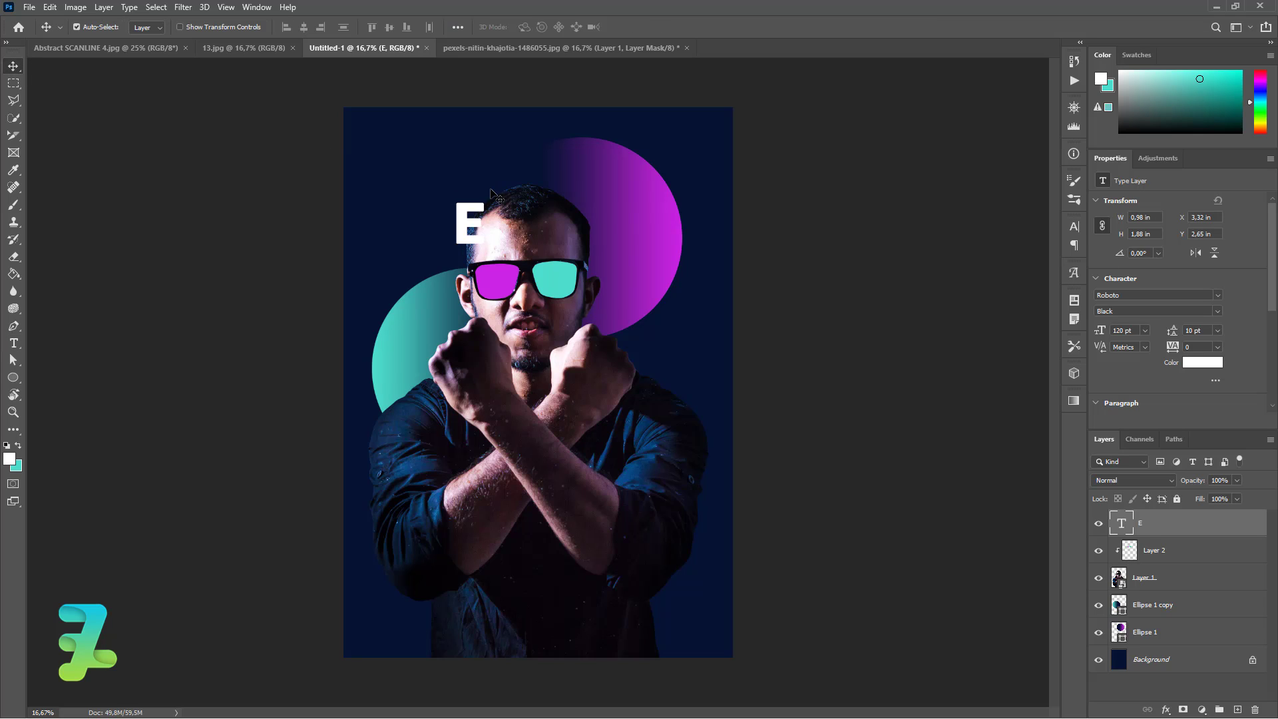
Step: Move the E over the man's torso and enlarge it with Free Transform
mouse_move(475, 250)
left_mouse_down()
mouse_move(538, 411)
mouse_move(535, 586)
mouse_move(586, 513)
mouse_move(673, 488)
mouse_move(781, 360)
left_mouse_up()
key("ctrl+t")
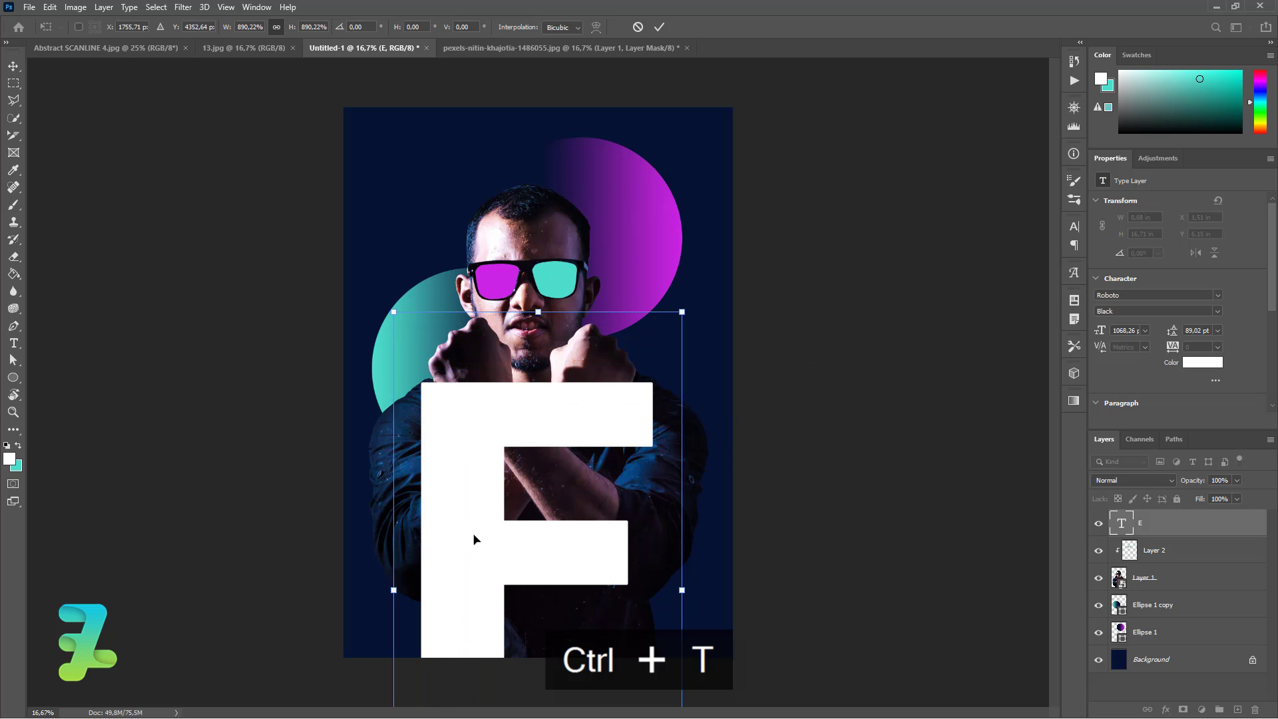
mouse_move(476, 536)
left_mouse_down()
mouse_move(492, 489)
mouse_move(485, 451)
mouse_move(476, 461)
left_mouse_up()
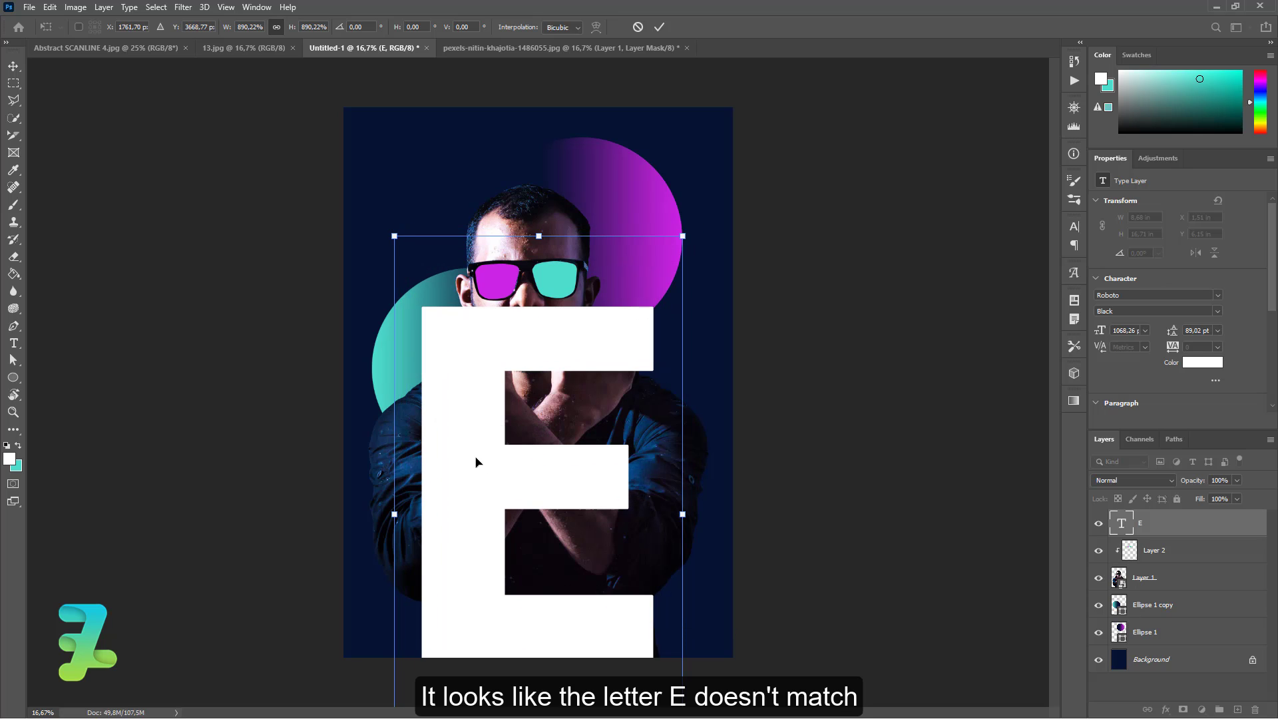
left_click(13, 66)
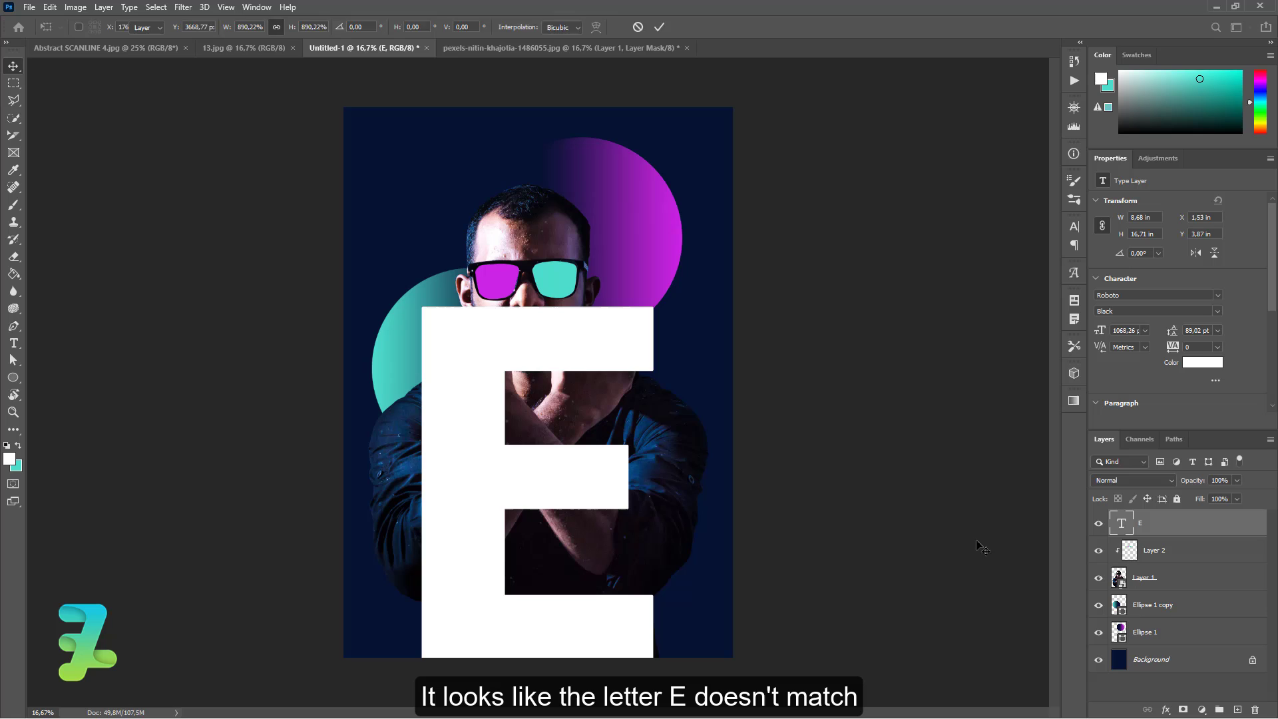
Step: Change the letter to S, position it, and centre it horizontally on the canvas
double_click(1113, 528)
type("S")
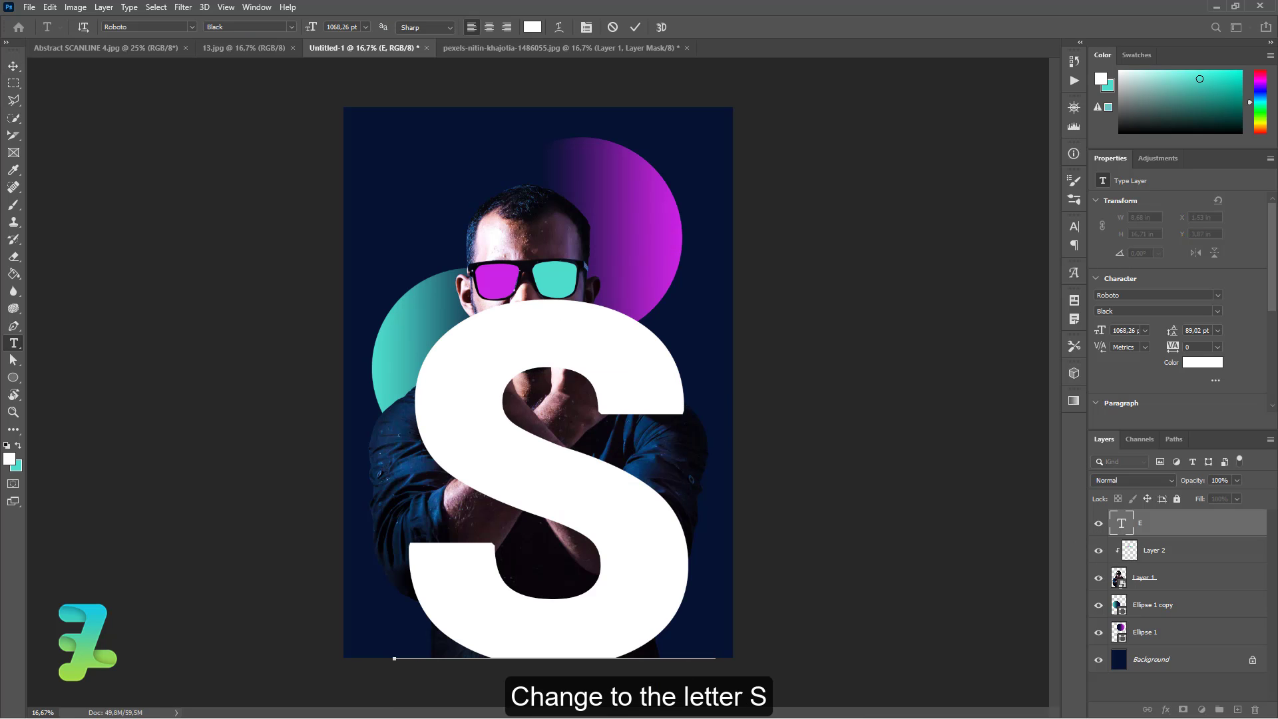
left_click(11, 64)
left_click_drag(477, 353, 452, 370)
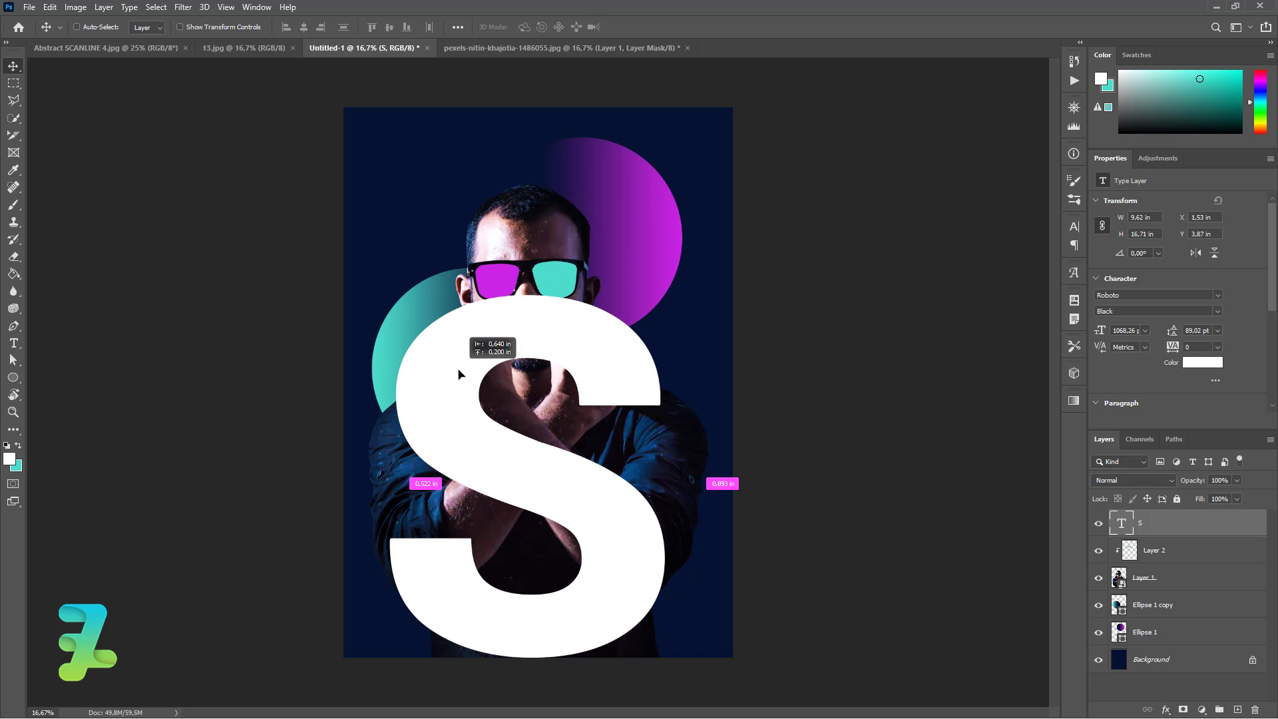
left_click_drag(452, 370, 462, 368)
key("ctrl+a")
left_click(303, 26)
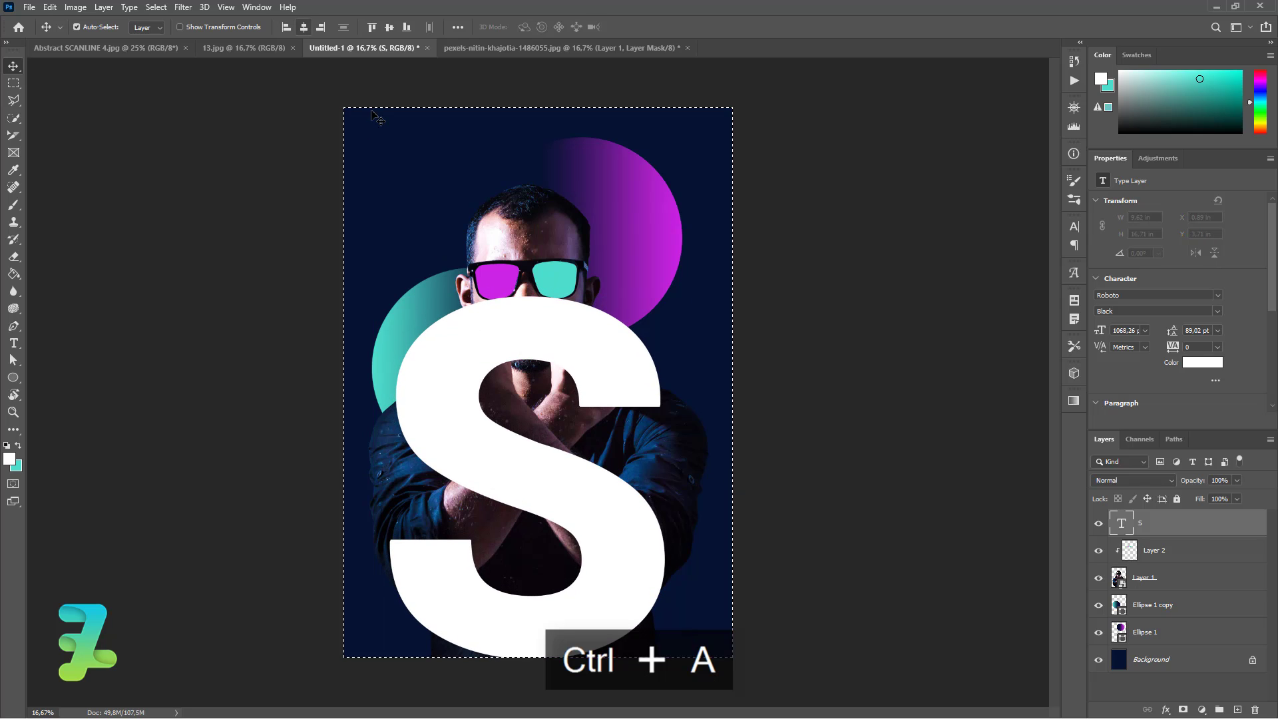
key("ctrl+d")
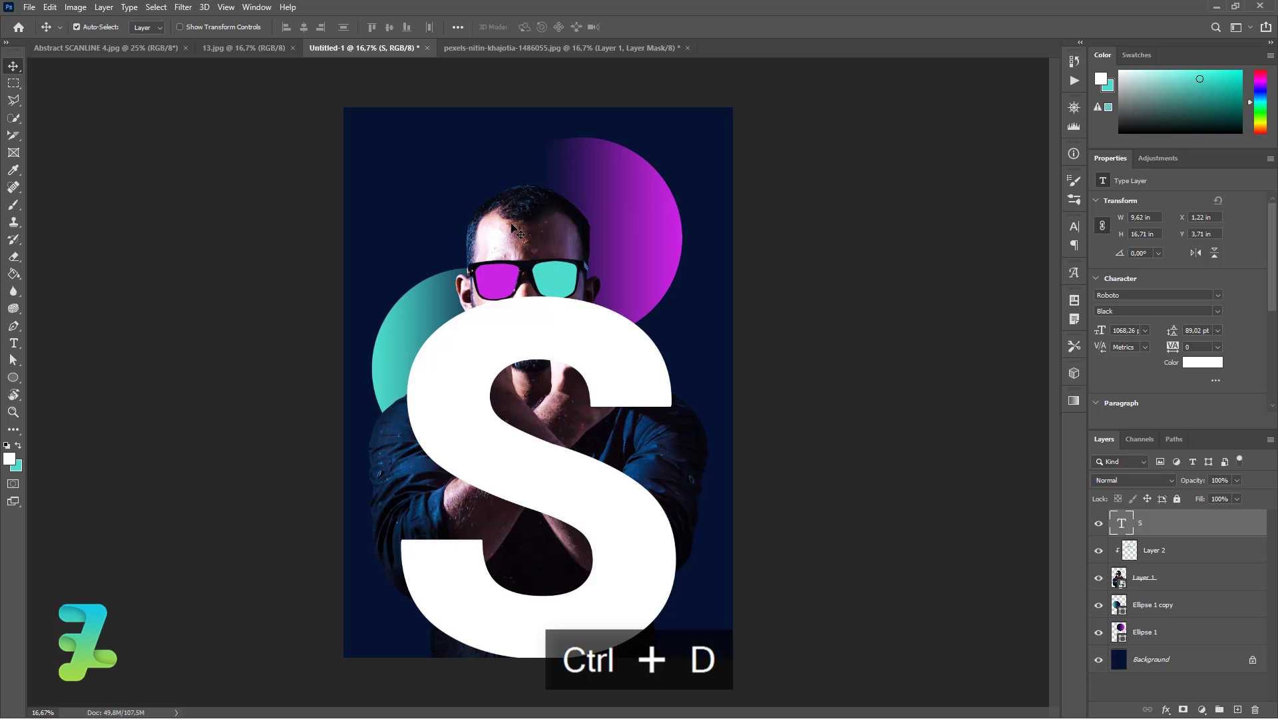
key("Up")
key("Up")
key("Up")
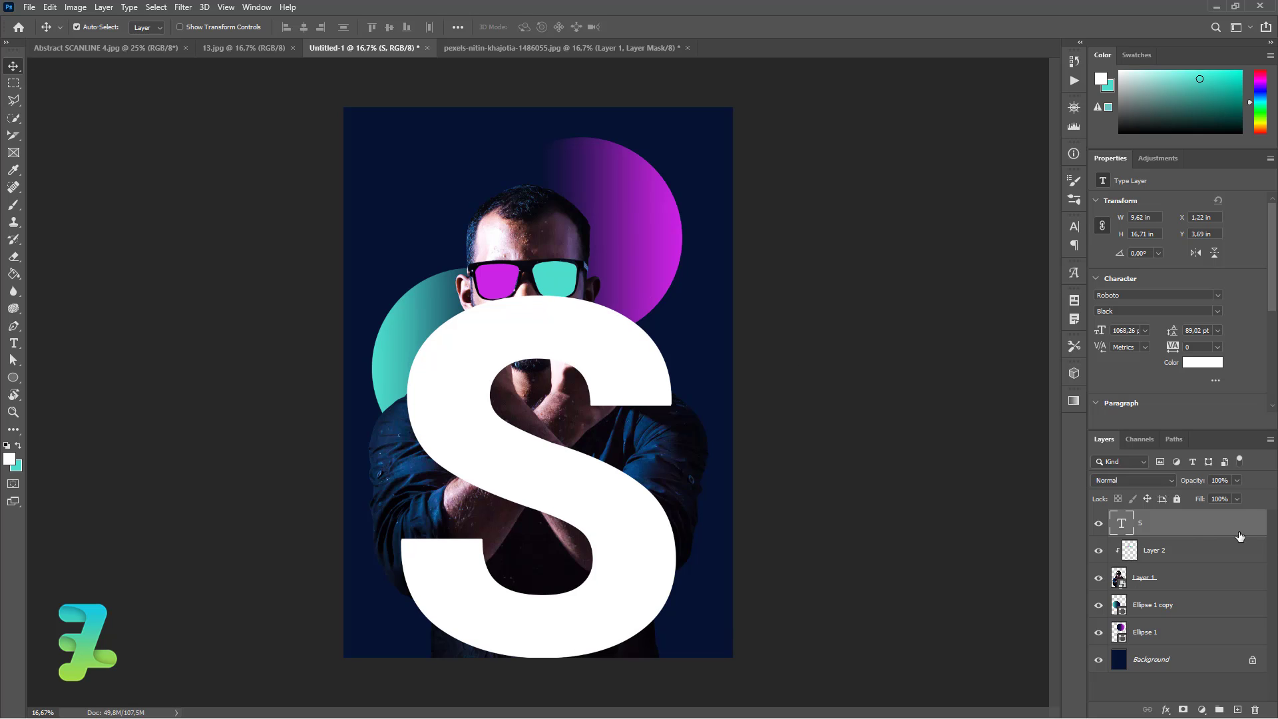
Step: Set the S layer to Soft Light blending and recolour its text light blue #a1d3e6
left_click(1160, 481)
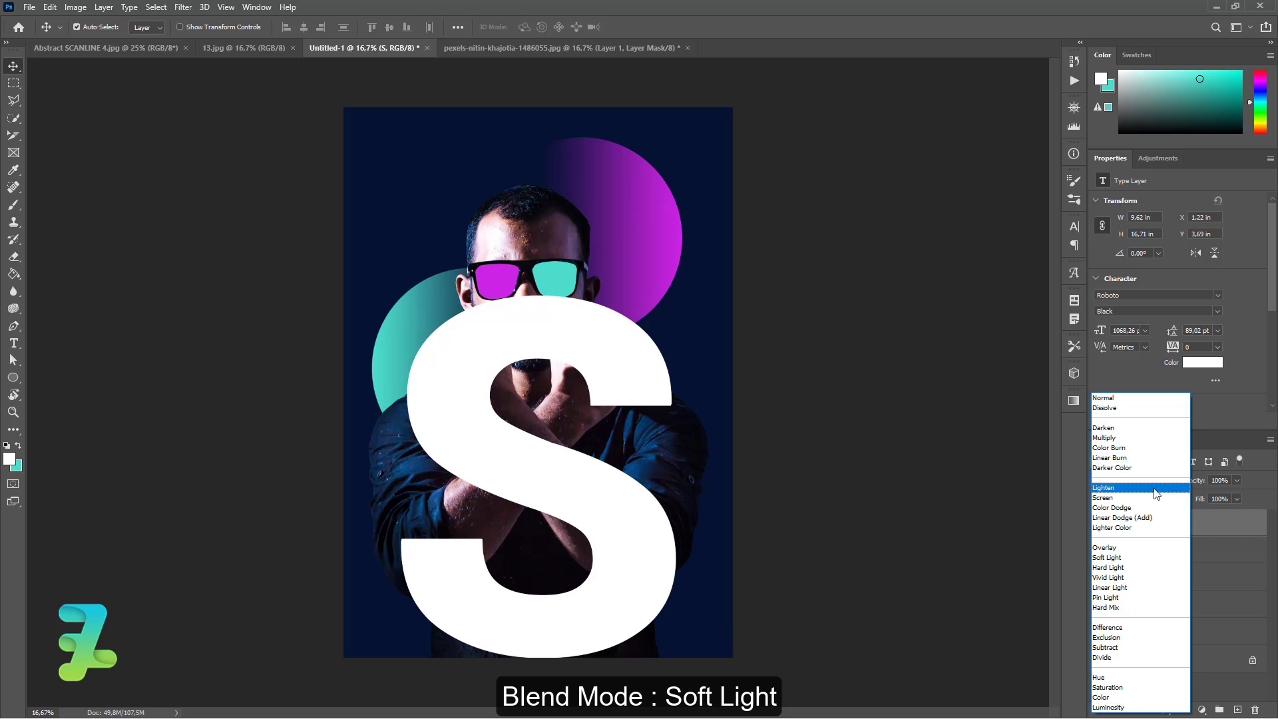
left_click(1111, 559)
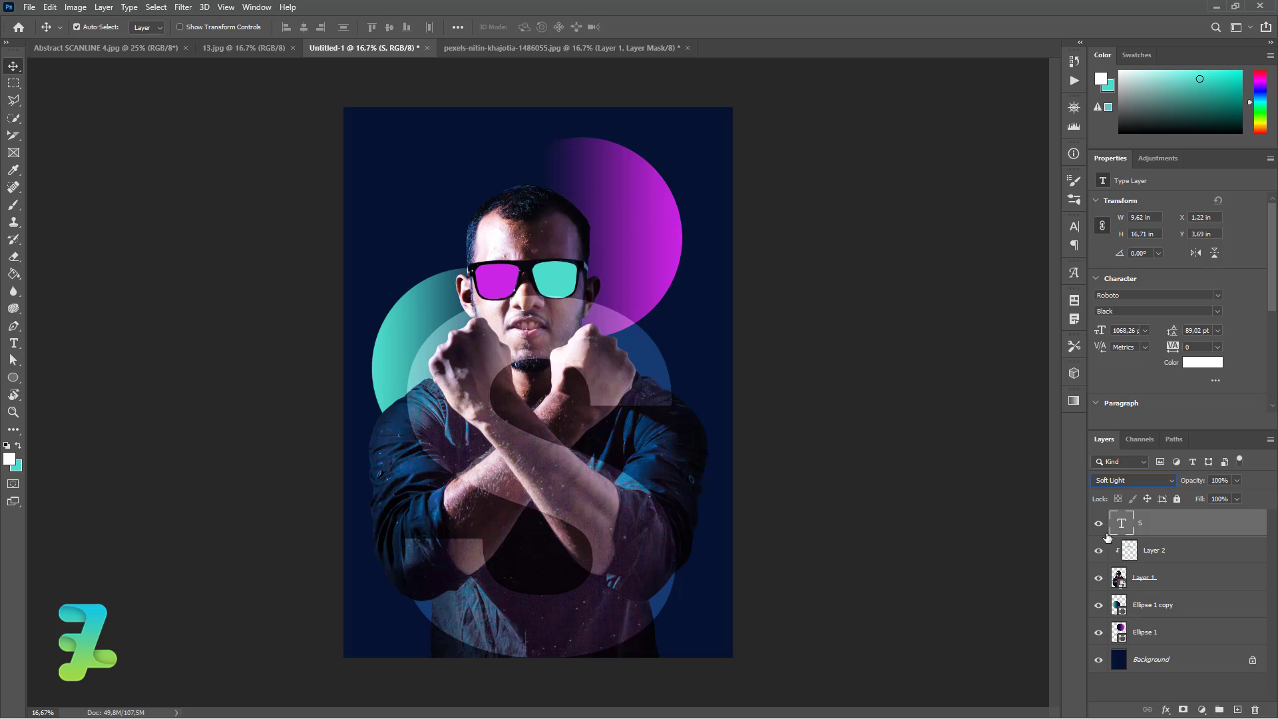
double_click(1117, 527)
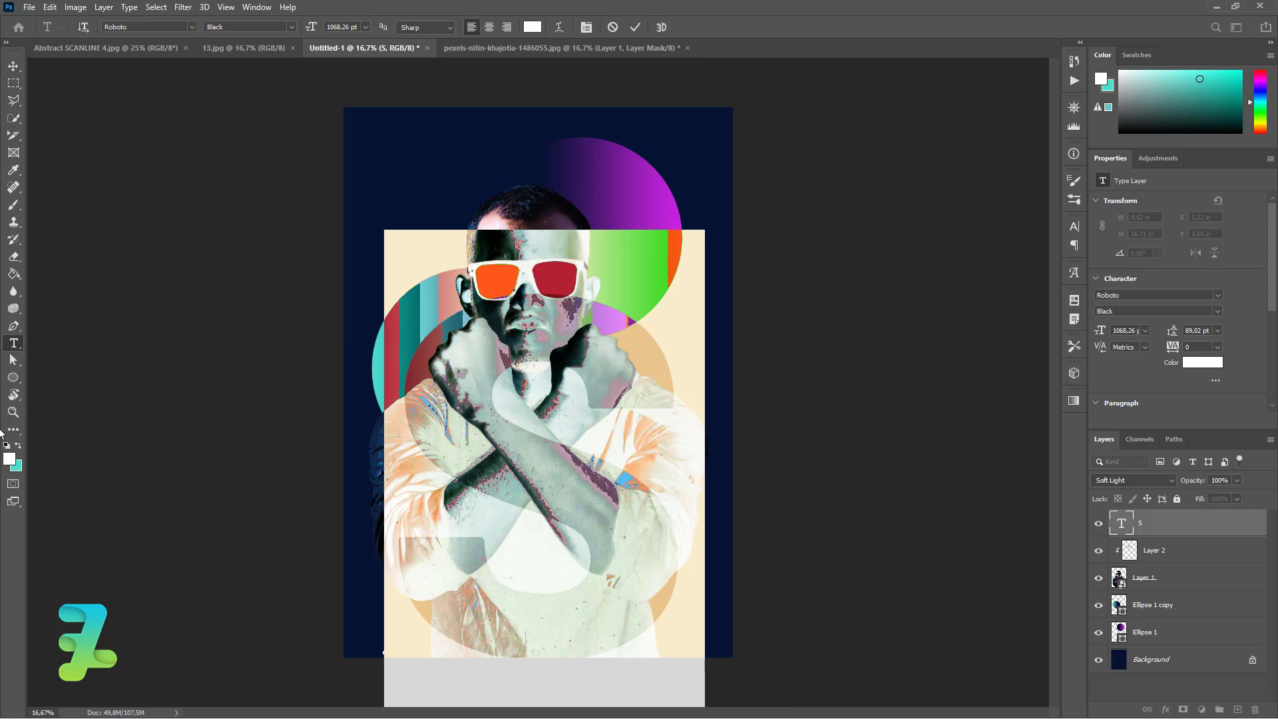
left_click(9, 458)
left_click(850, 240)
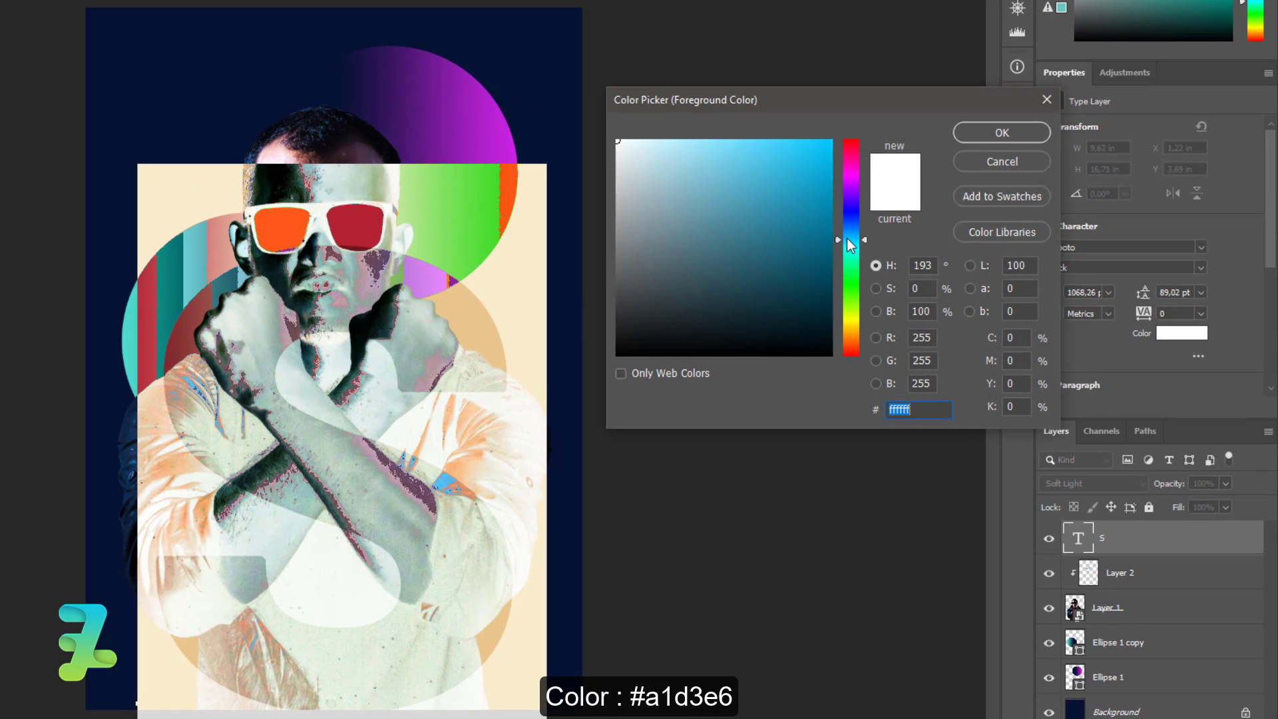
left_click_drag(733, 238, 682, 161)
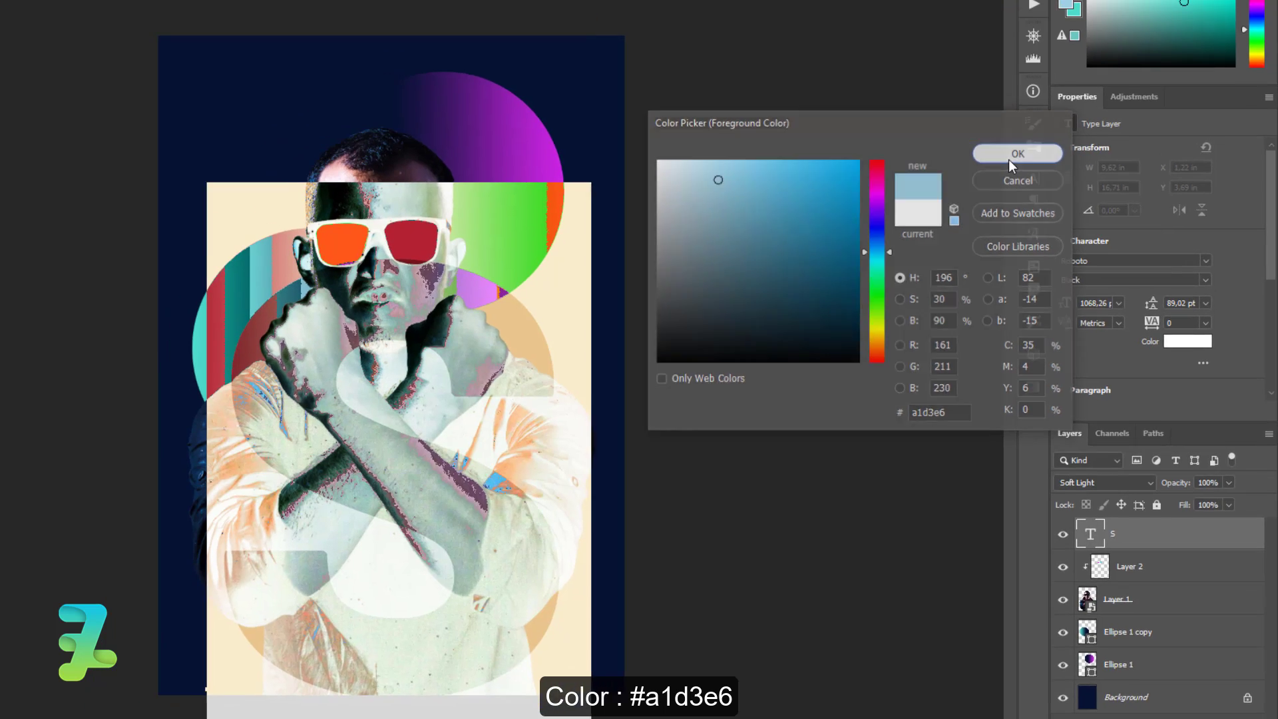
left_click(1002, 132)
left_click(12, 66)
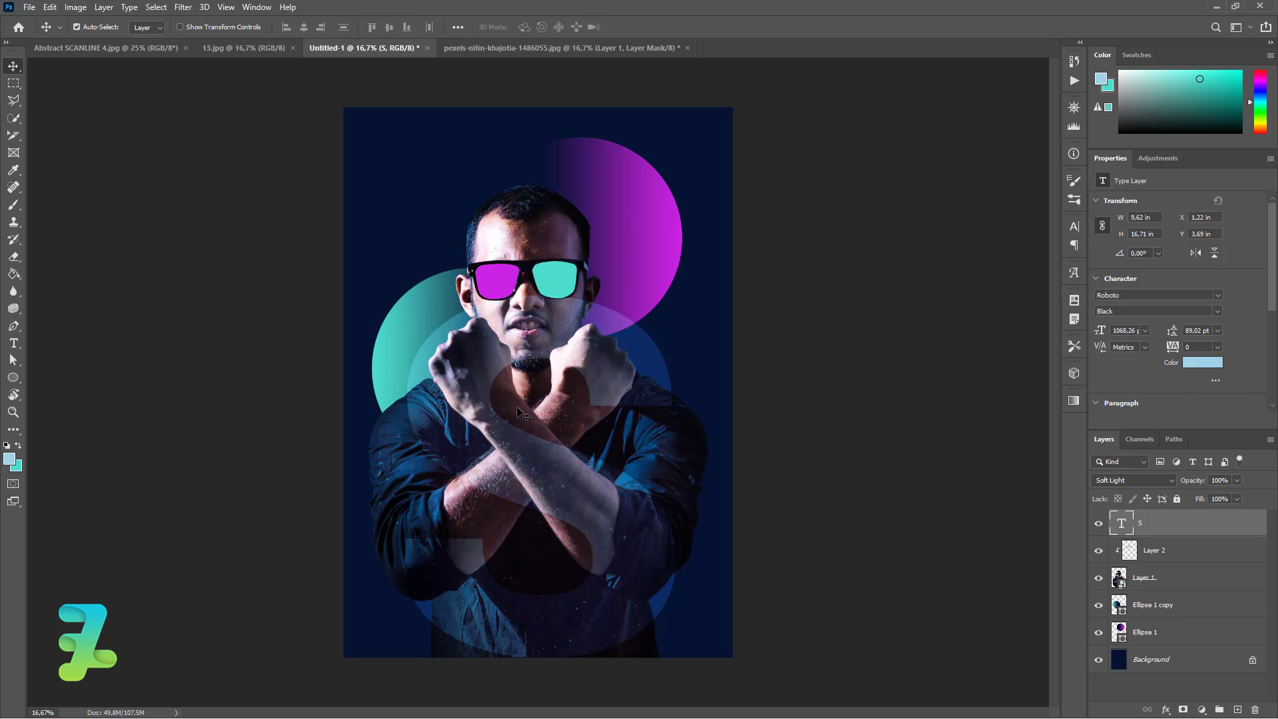
Step: Type SOLUTION near the poster's top and colour it white #ffffff
left_click(14, 344)
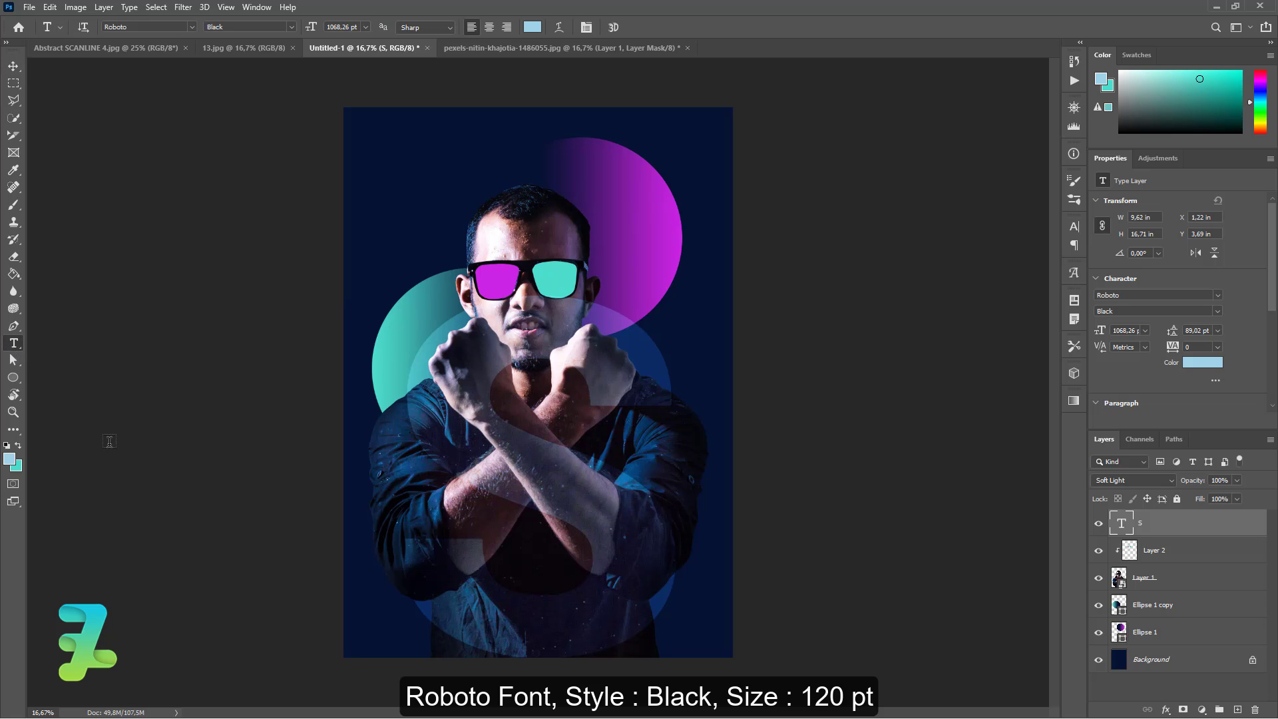
left_click(378, 167)
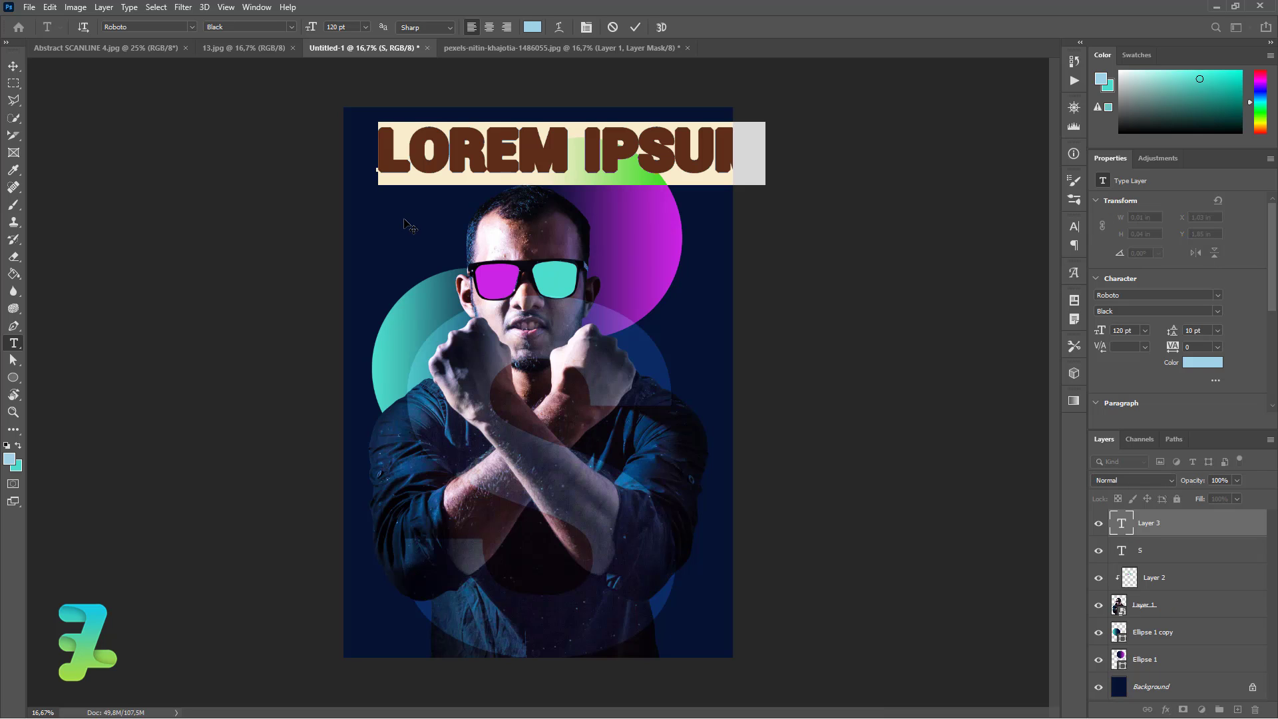
type("S")
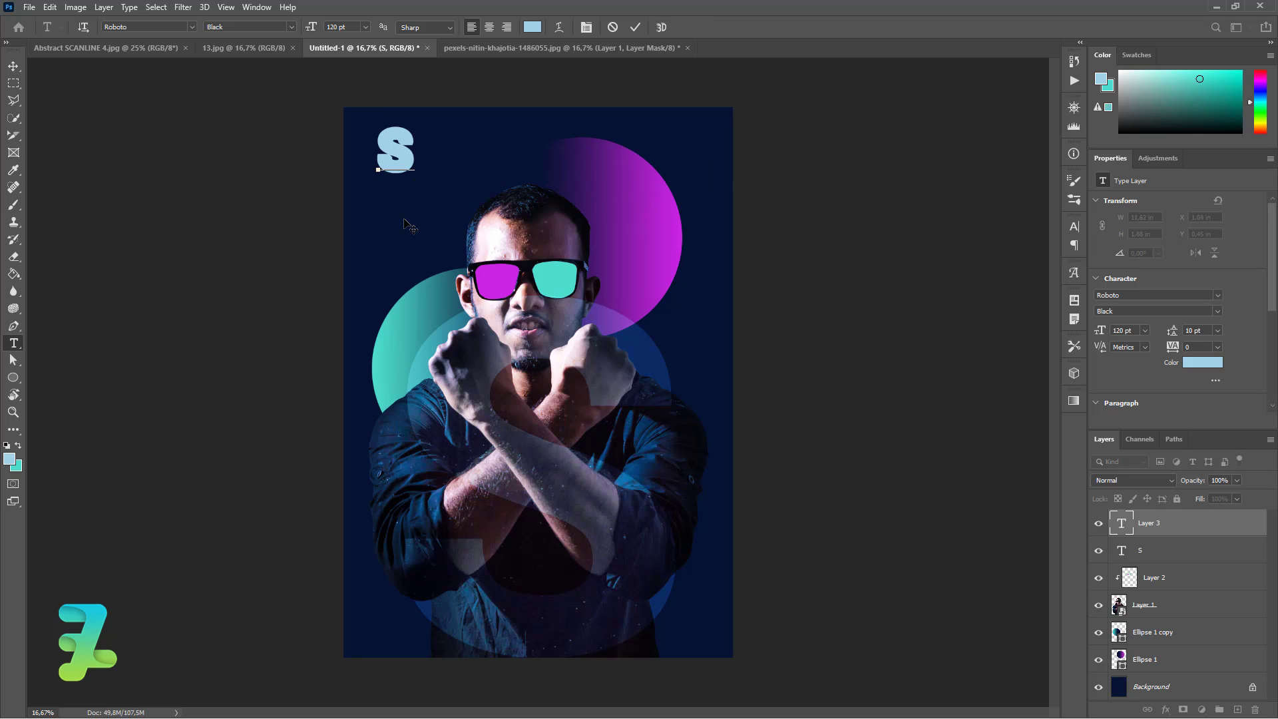
type("O")
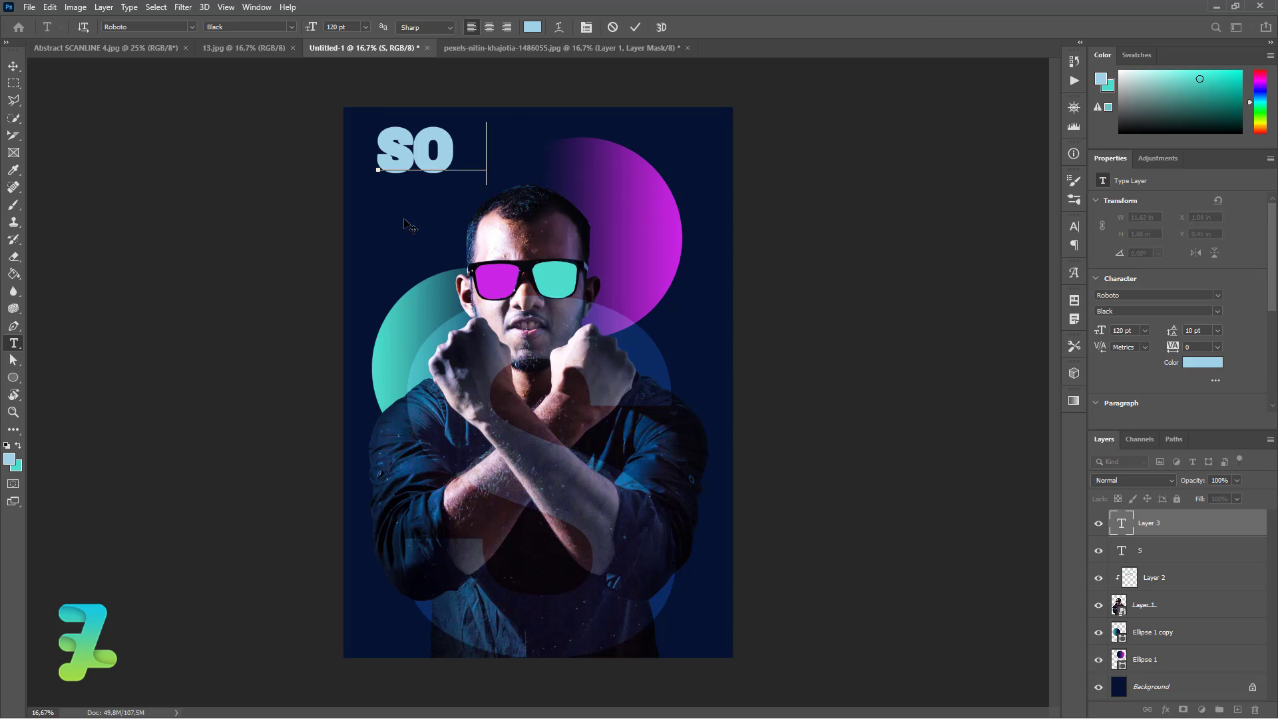
type("LUTION")
key("ctrl+a")
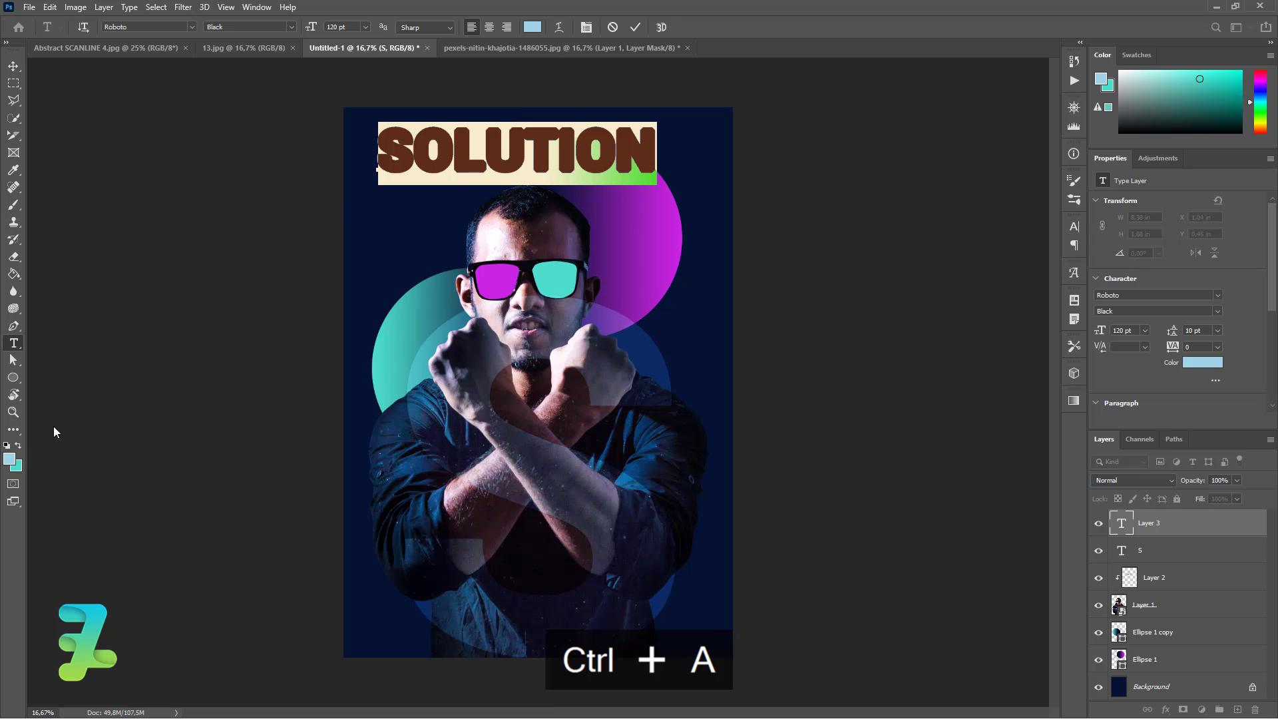
left_click(10, 459)
type("ffffff")
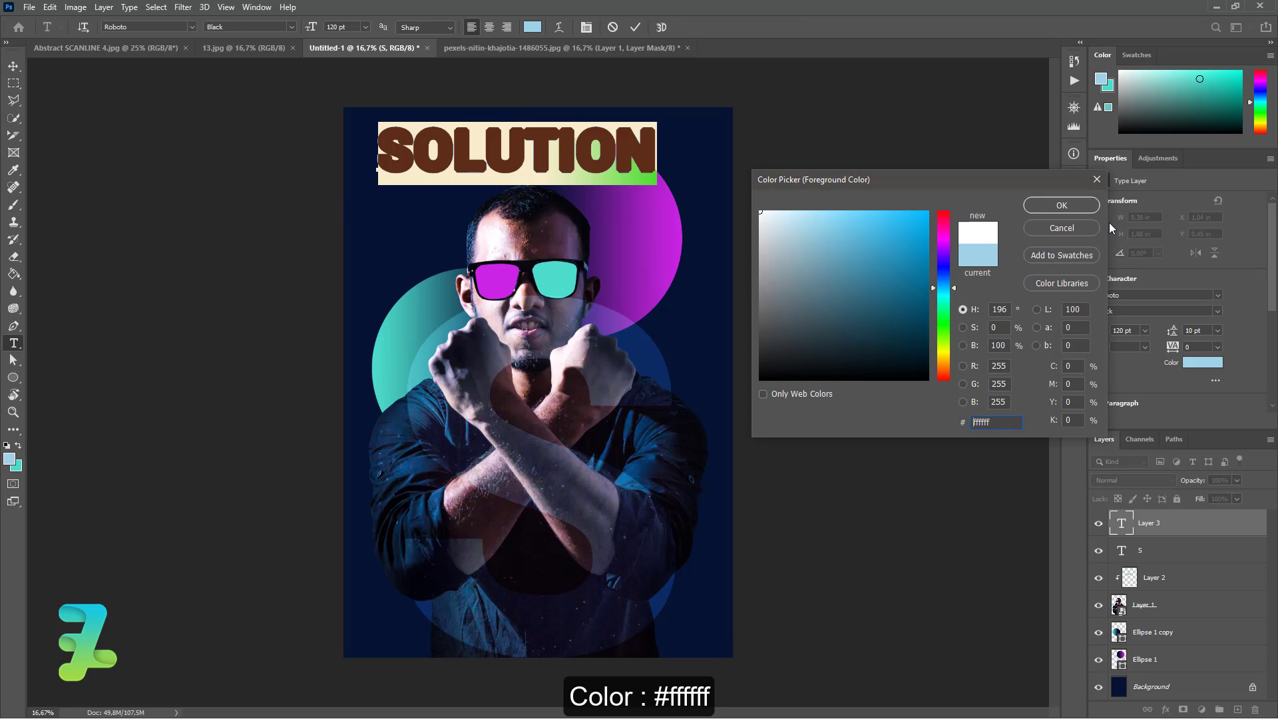
left_click(1073, 210)
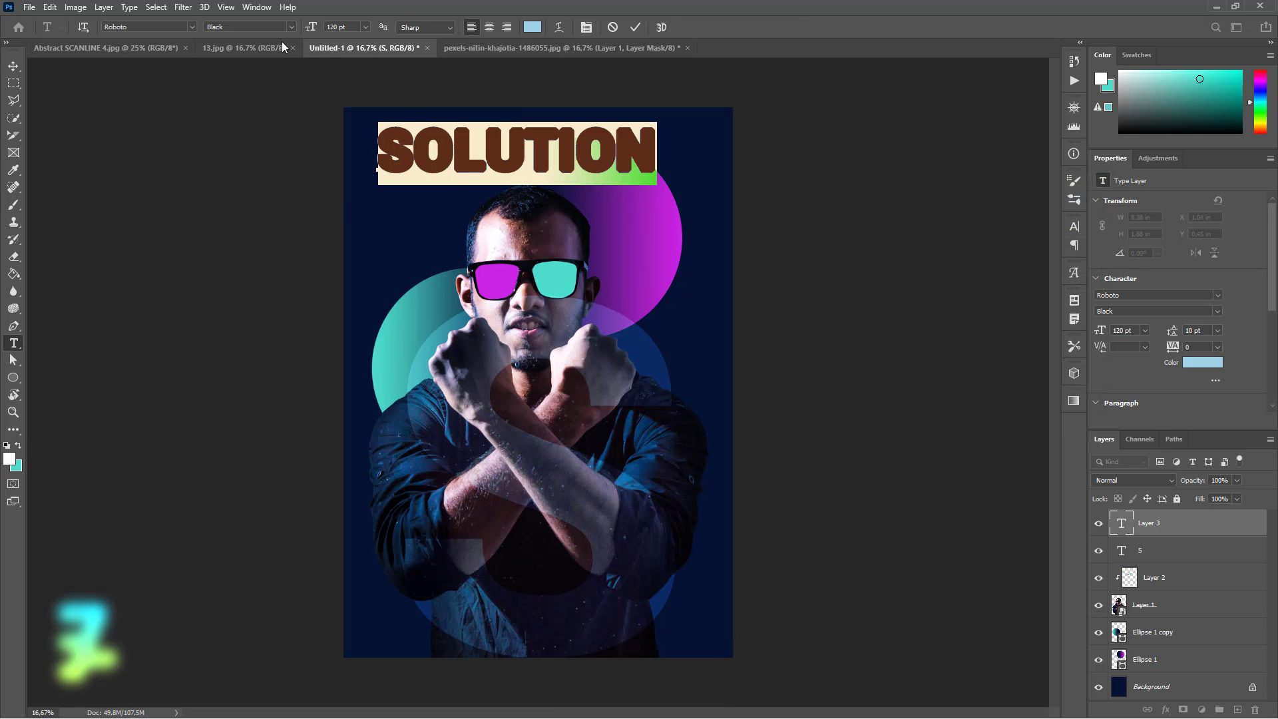
Step: Set SOLUTION to 24 pt and move it down beside the man's head
left_click(364, 27)
left_click(368, 87)
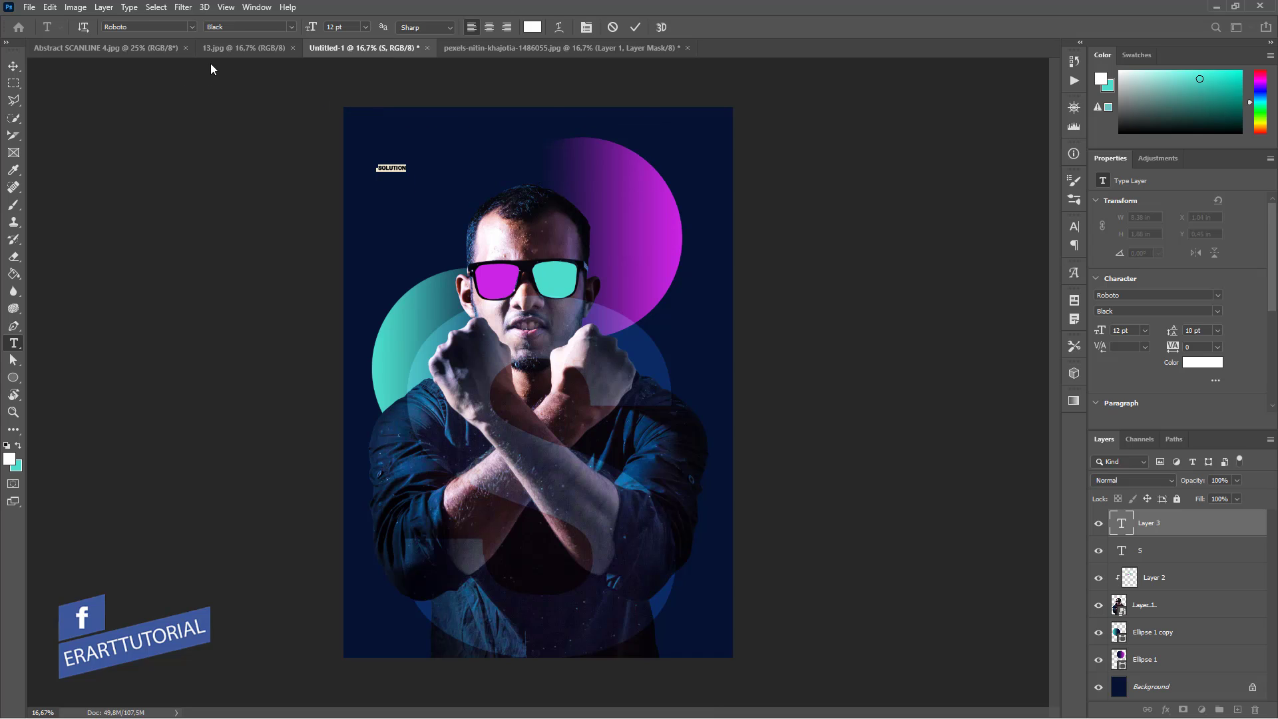
left_click(365, 26)
left_click(372, 145)
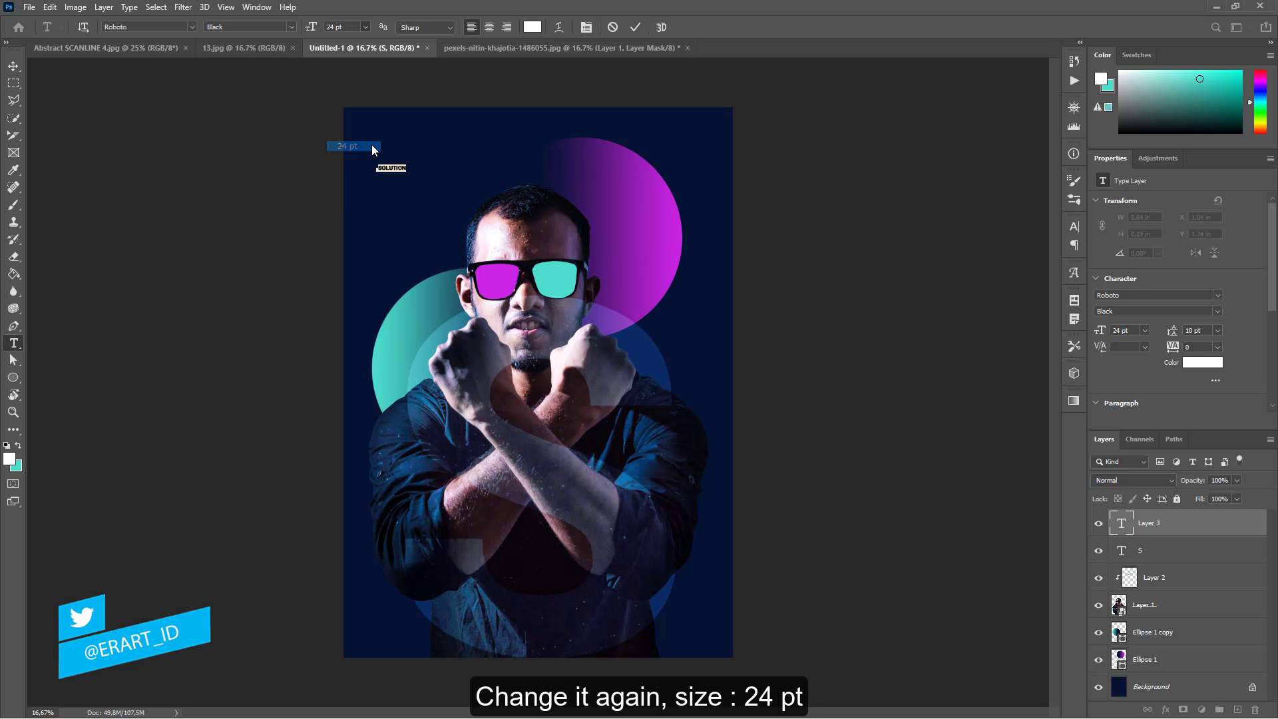
left_click(13, 66)
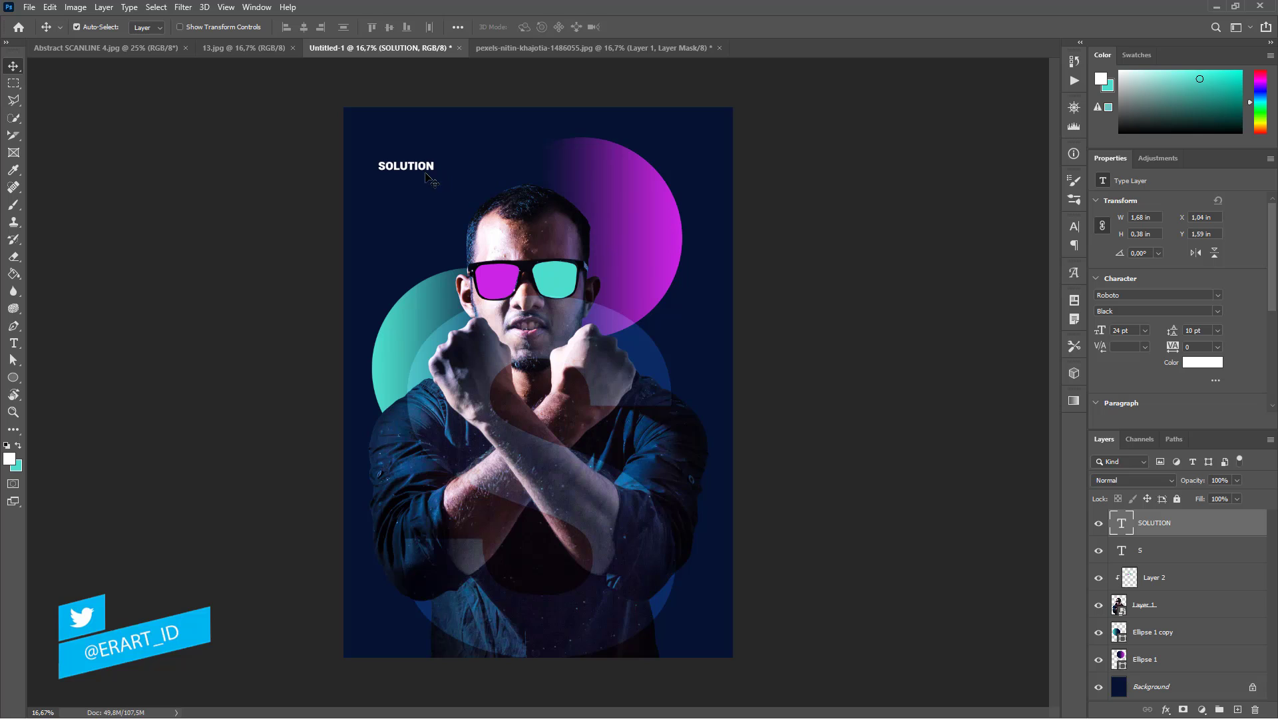
left_click_drag(427, 175, 444, 250)
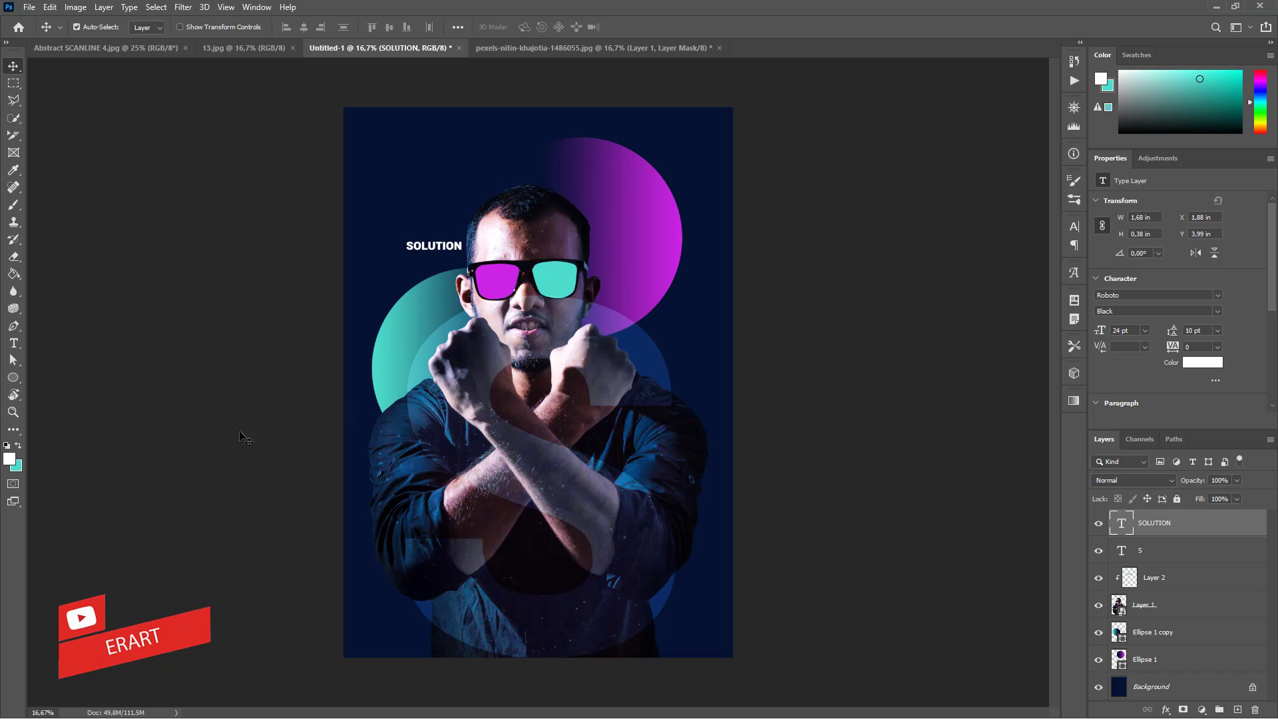
Step: Type a white 2 at 100 pt near the poster's top-left
left_click(14, 343)
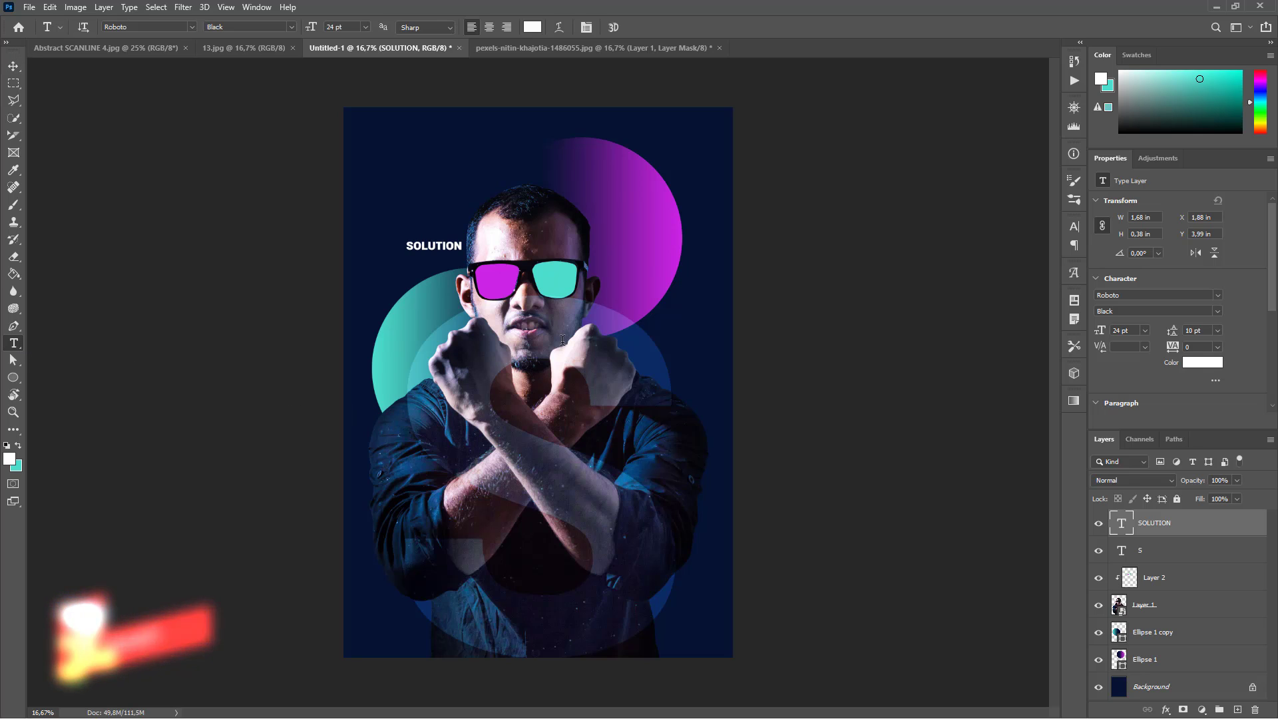
left_click(632, 172)
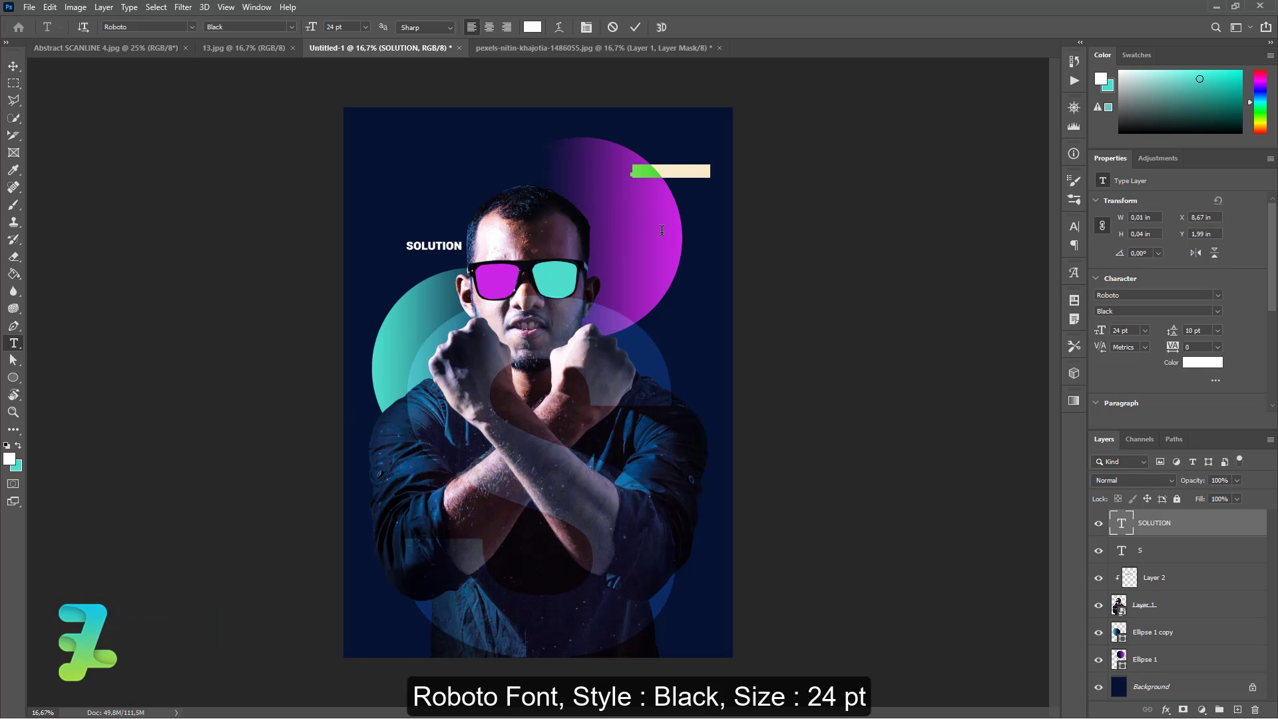
type("2")
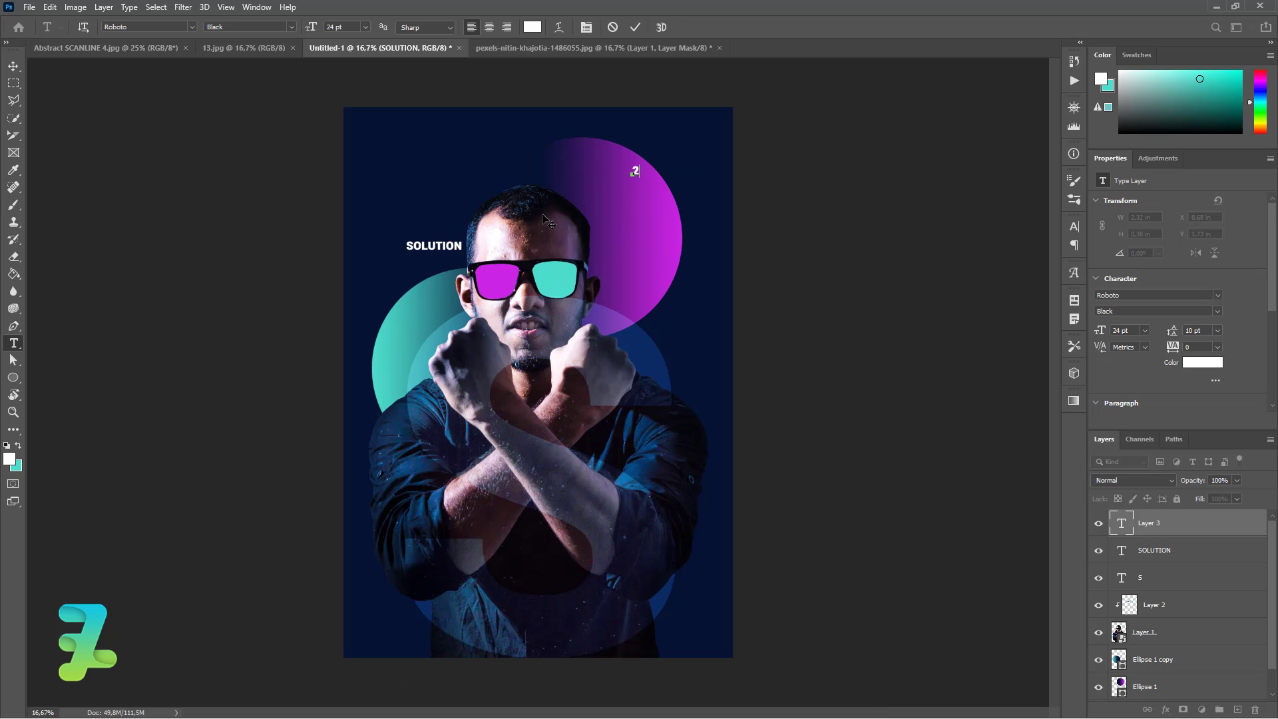
key("ctrl+a")
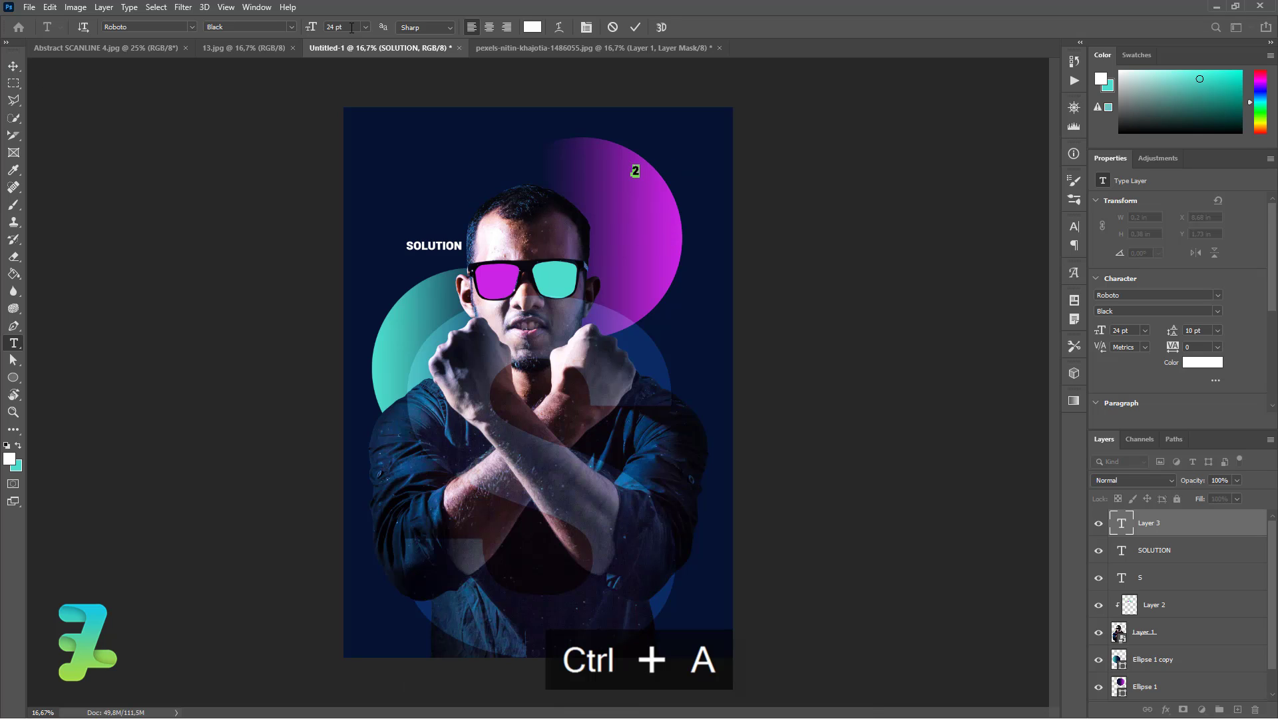
left_click(331, 27)
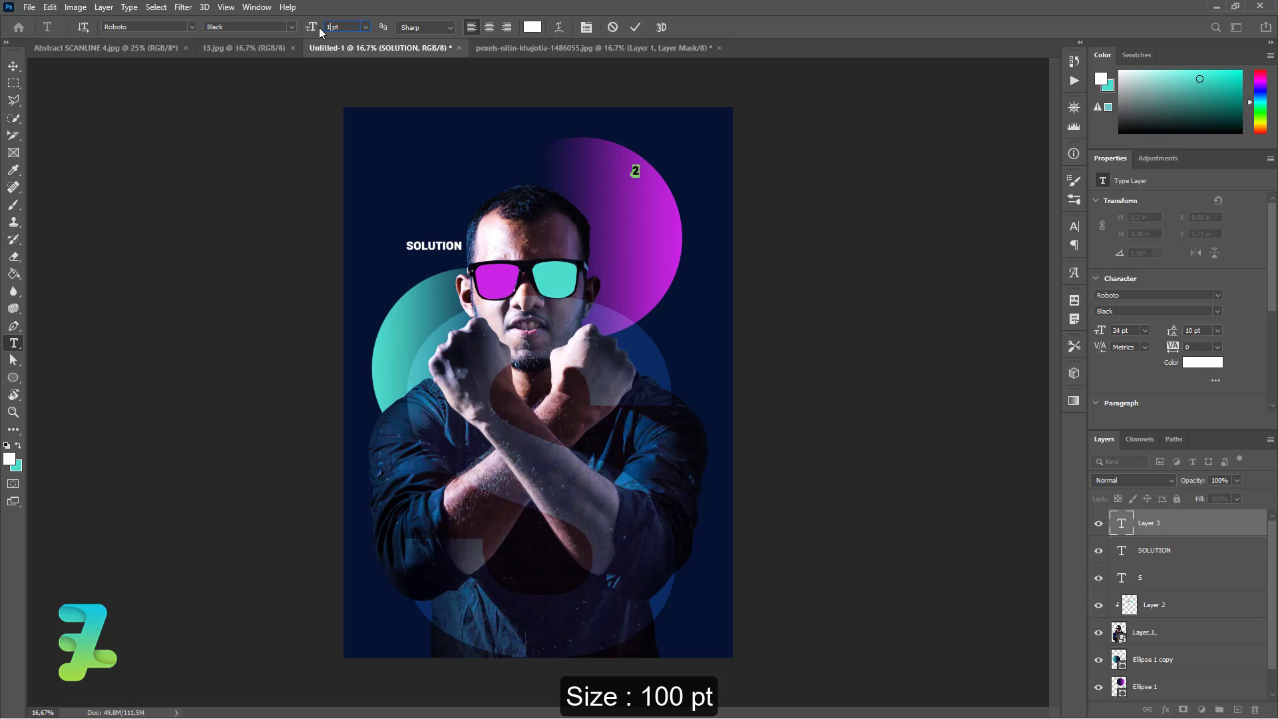
type("0")
key("Return")
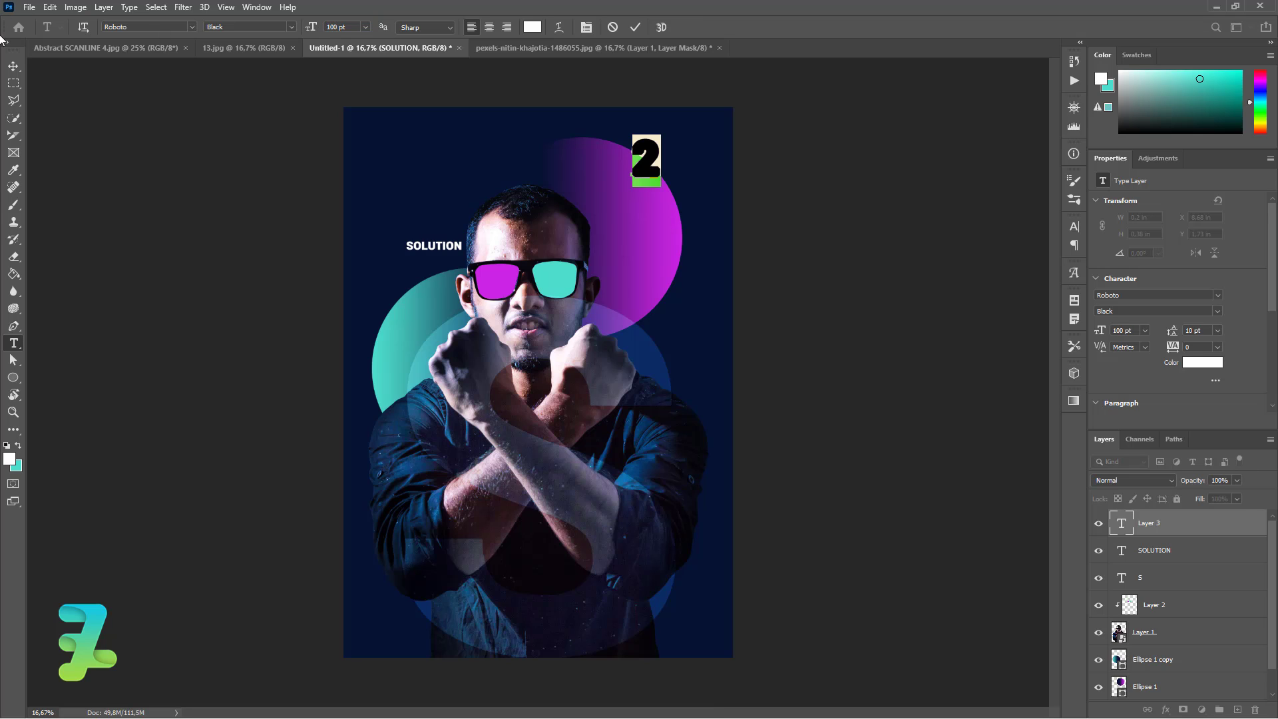
left_click(16, 67)
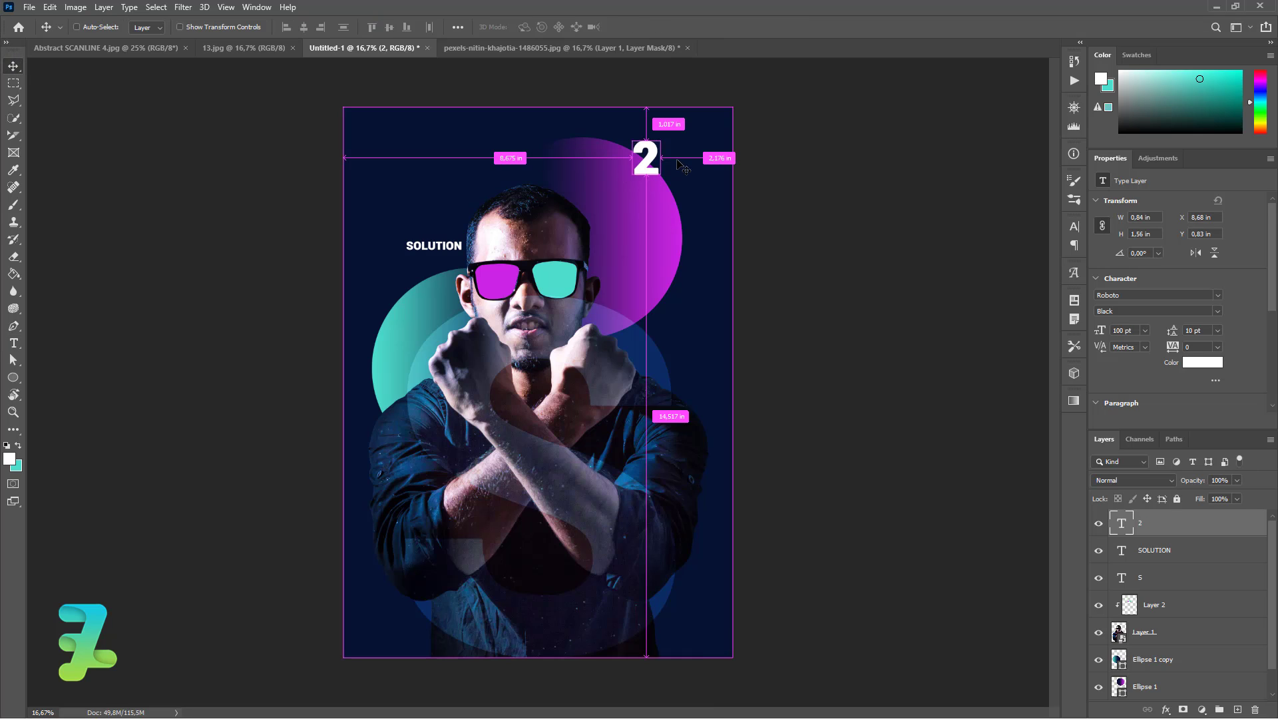
Step: Enlarge the 2 to about double size, then duplicate it above the man's head
key("ctrl+t")
mouse_move(665, 135)
left_mouse_down()
mouse_move(690, 115)
mouse_move(389, 145)
left_mouse_up()
left_click(13, 65)
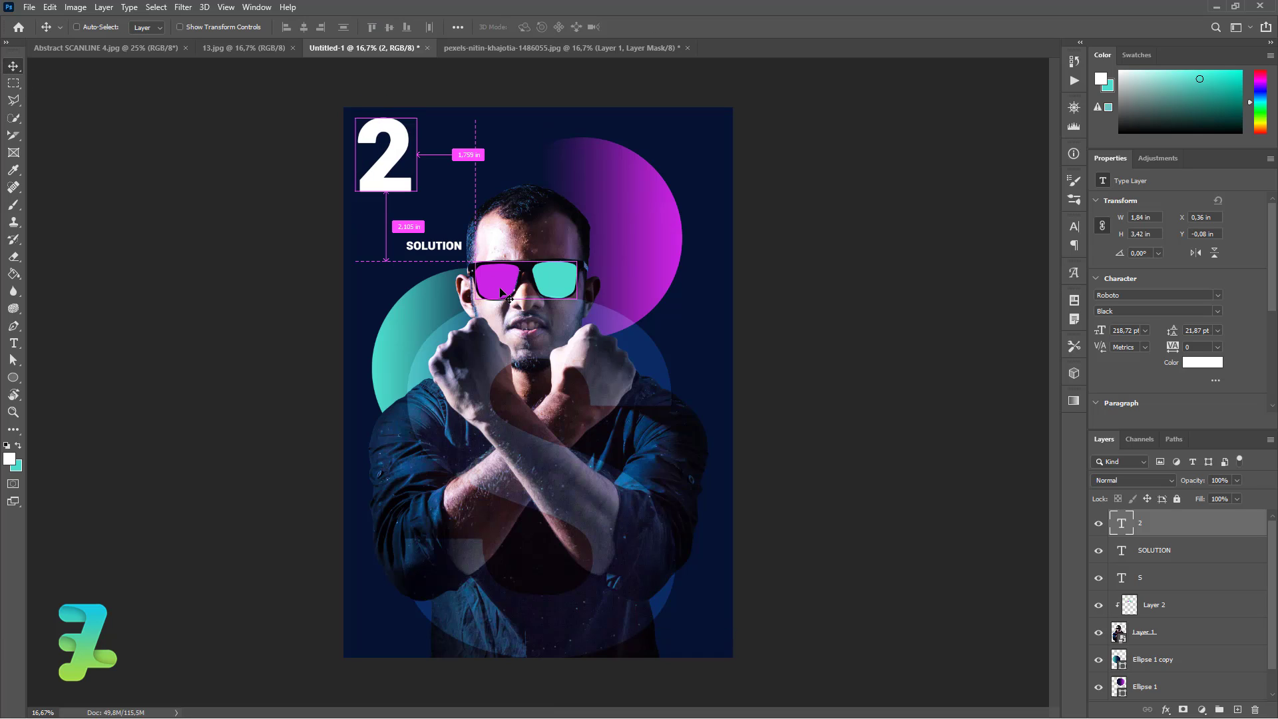
key("ctrl+j")
left_click_drag(406, 169, 531, 222)
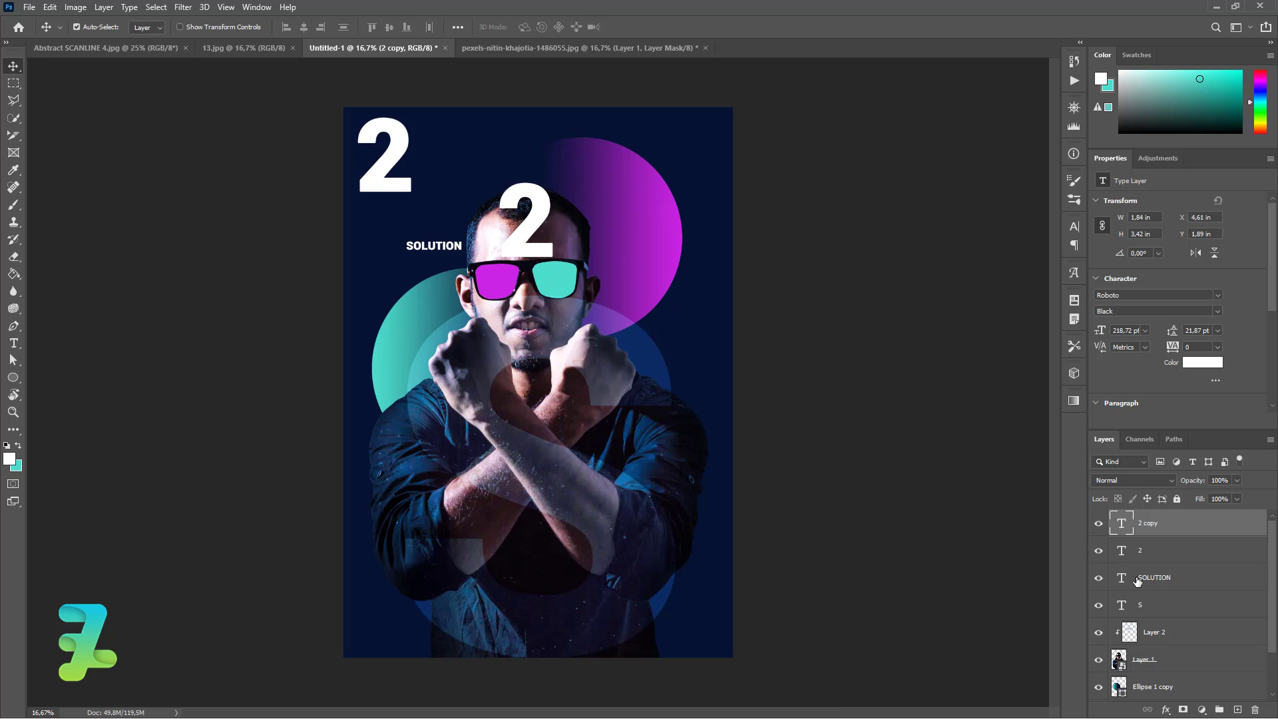
Step: Change the copied 2 to a 0, nudge it up, and place a duplicate 0 near the bottom centre
double_click(1120, 523)
type("0")
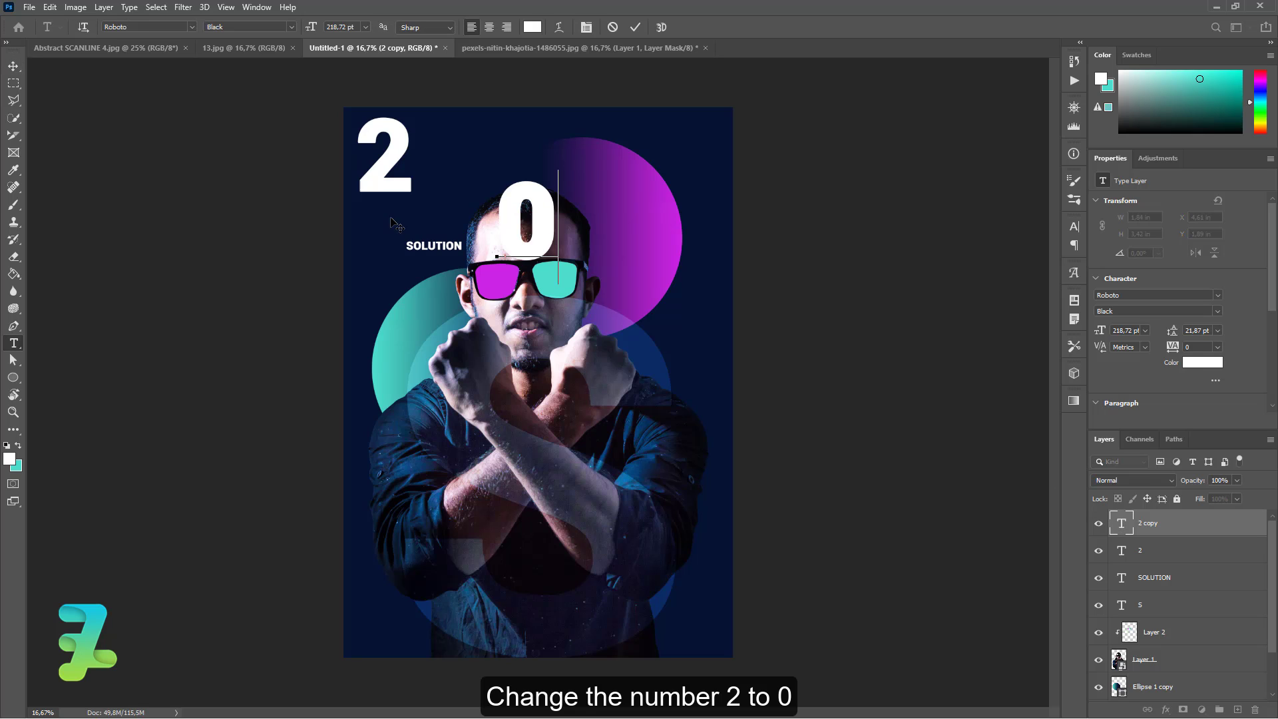
left_click(14, 66)
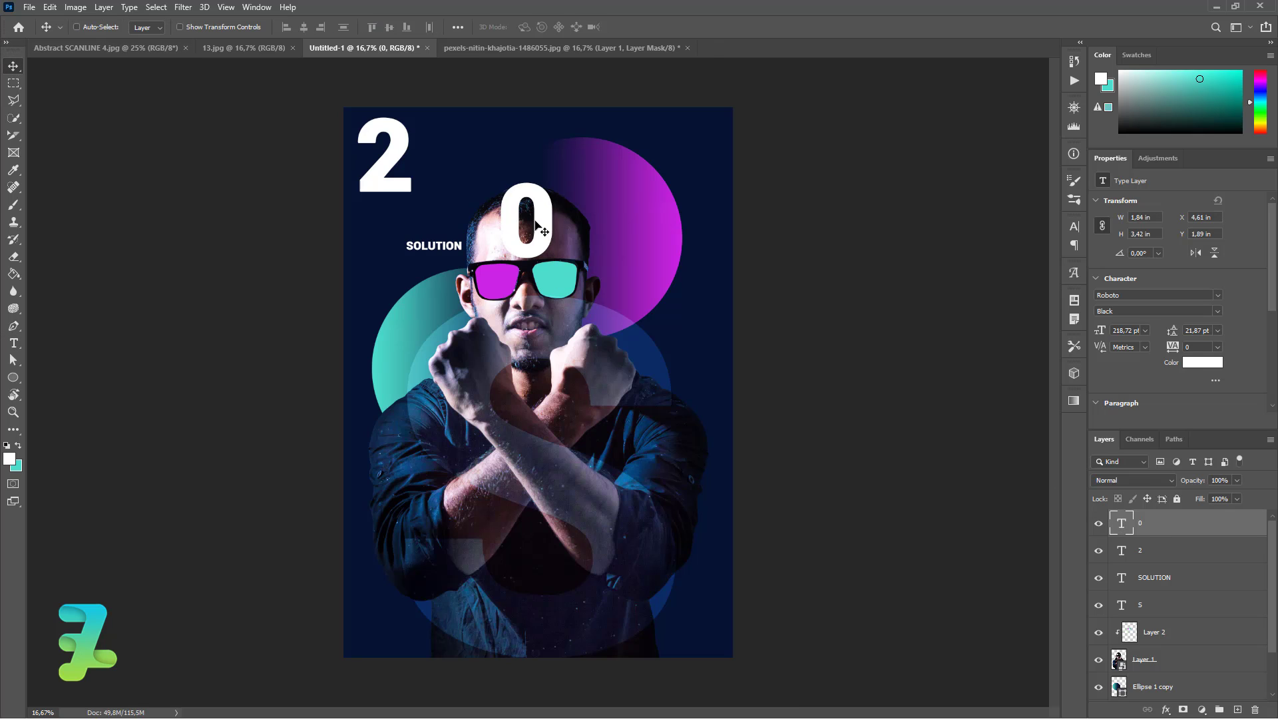
left_click_drag(536, 224, 536, 211)
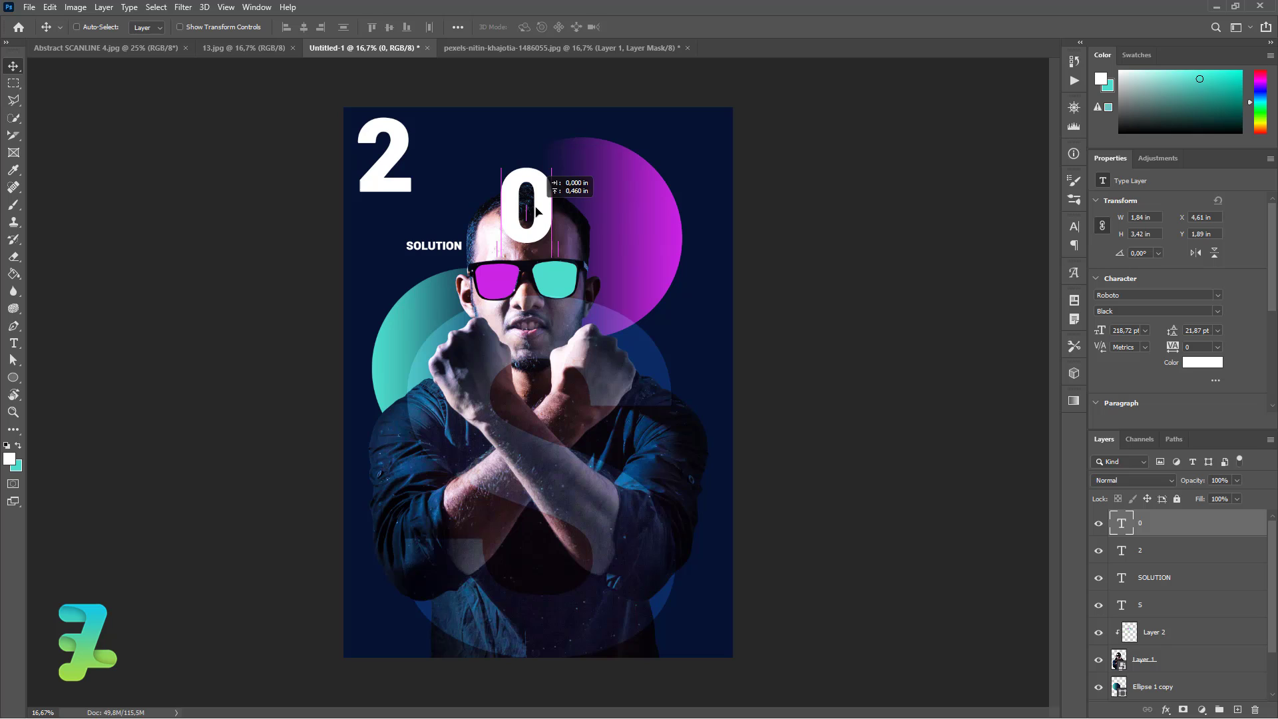
key("ctrl+j")
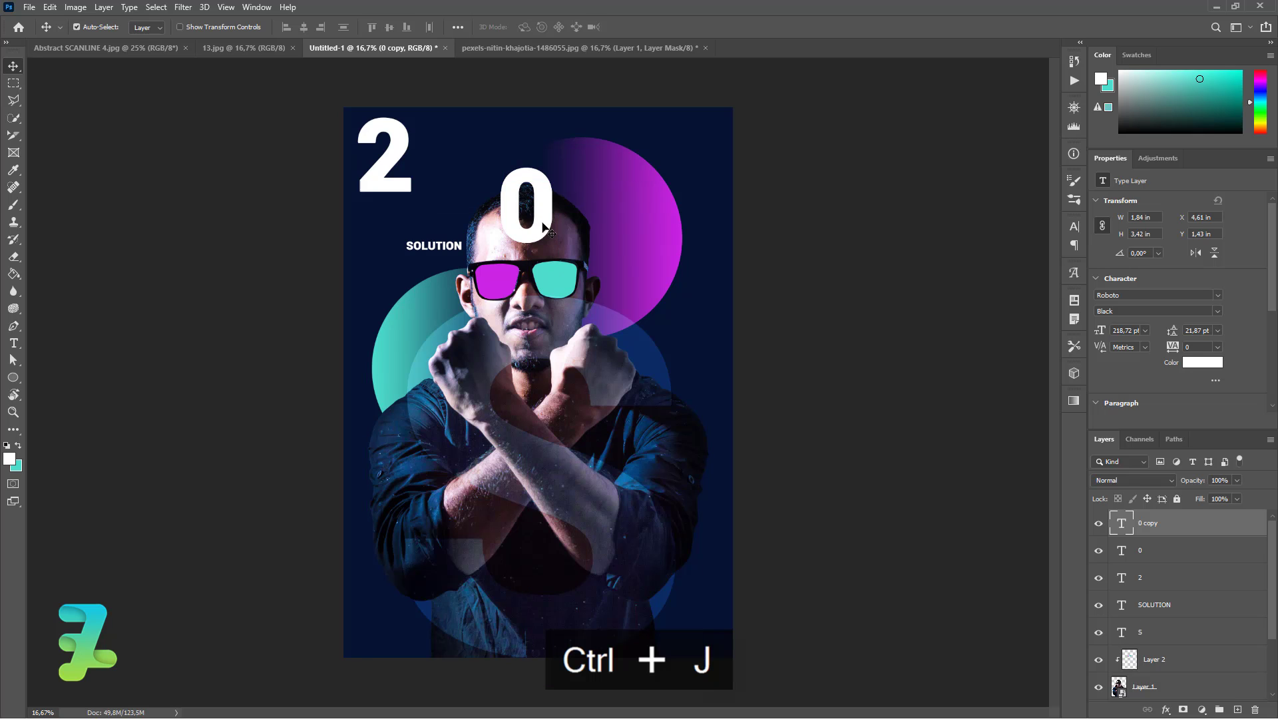
mouse_move(546, 228)
left_mouse_down()
mouse_move(663, 399)
mouse_move(643, 430)
mouse_move(547, 445)
mouse_move(529, 433)
left_mouse_up()
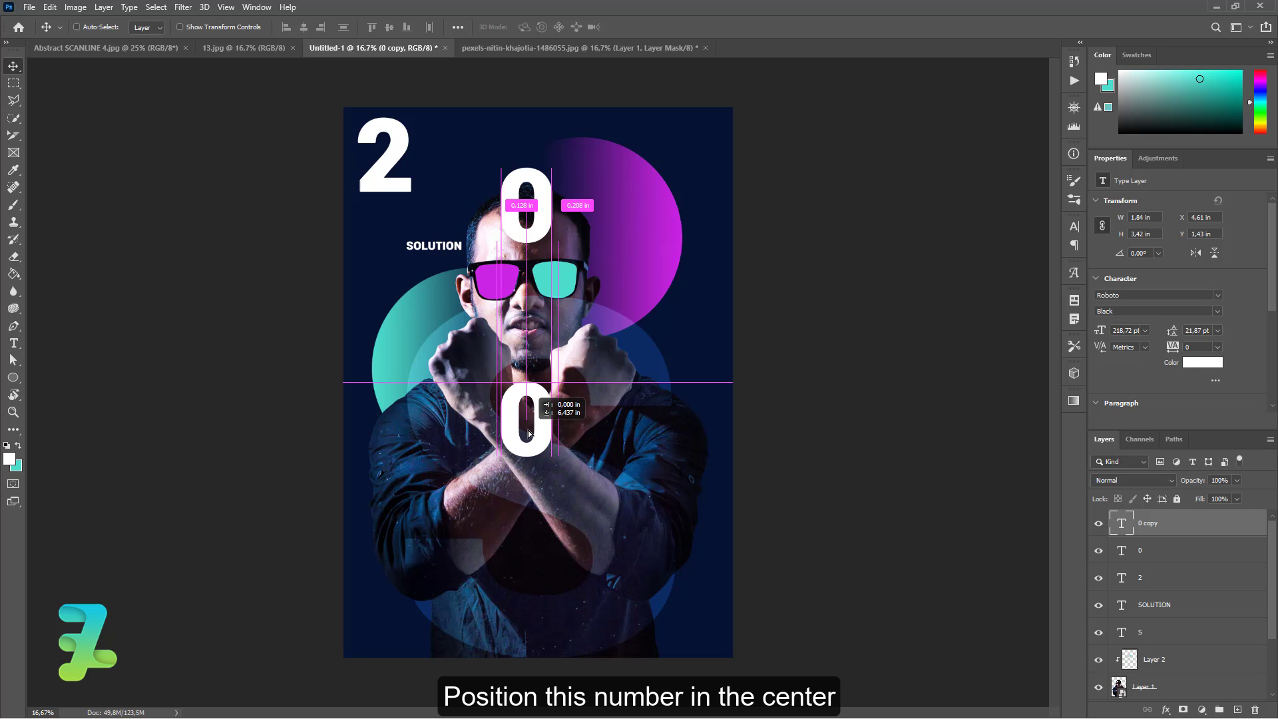
left_click_drag(529, 433, 537, 576)
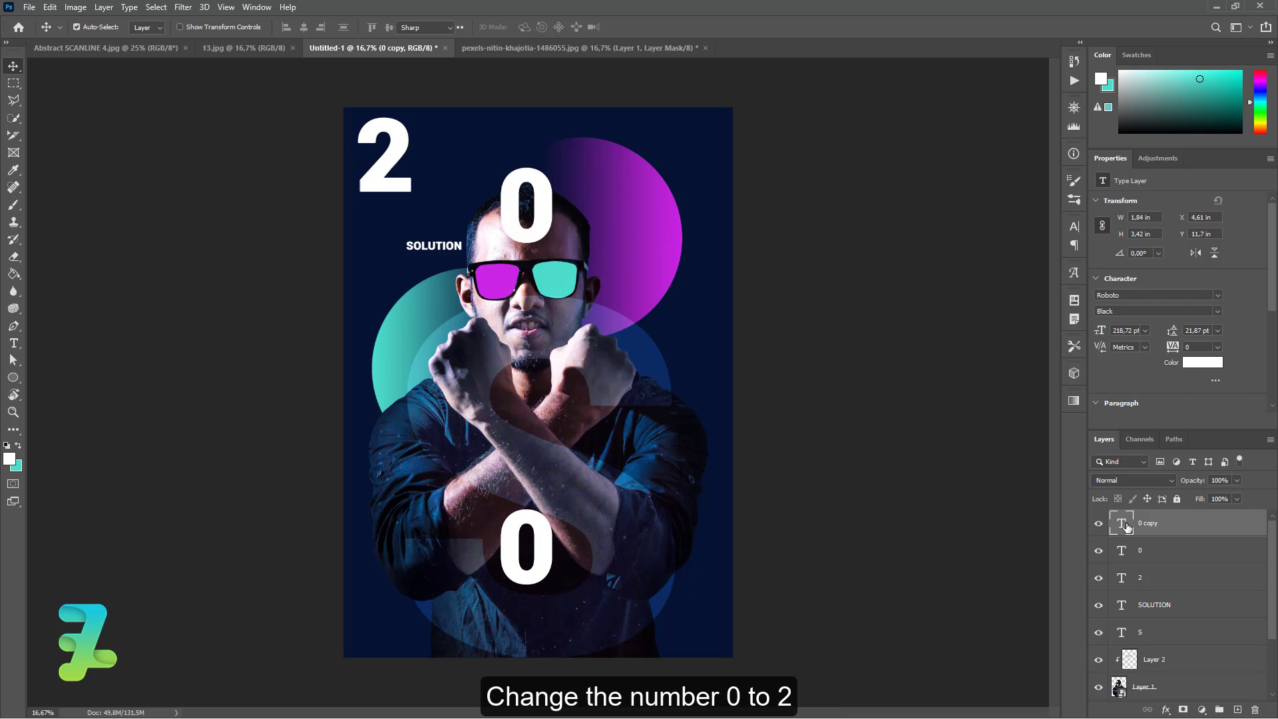
Step: Retype the lower 0 as 2, add a copy reading 1 bottom-right, and group all four digits
double_click(1128, 527)
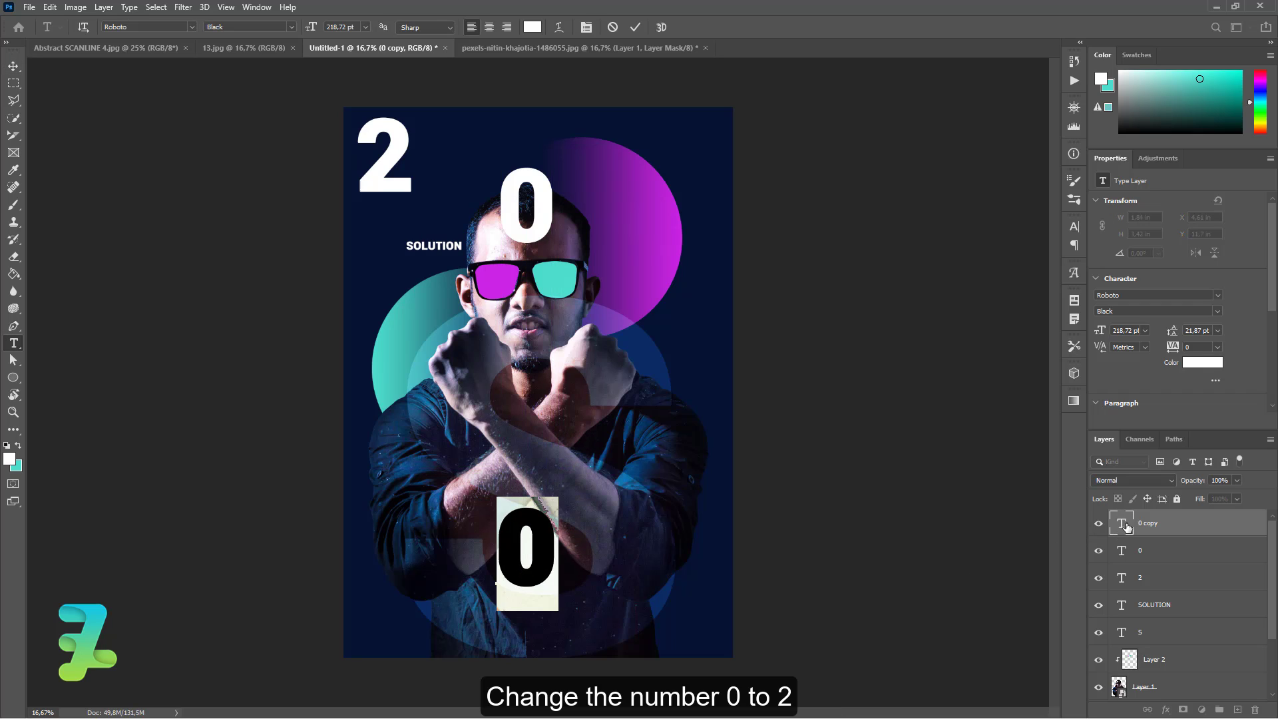
type("2")
left_click(14, 66)
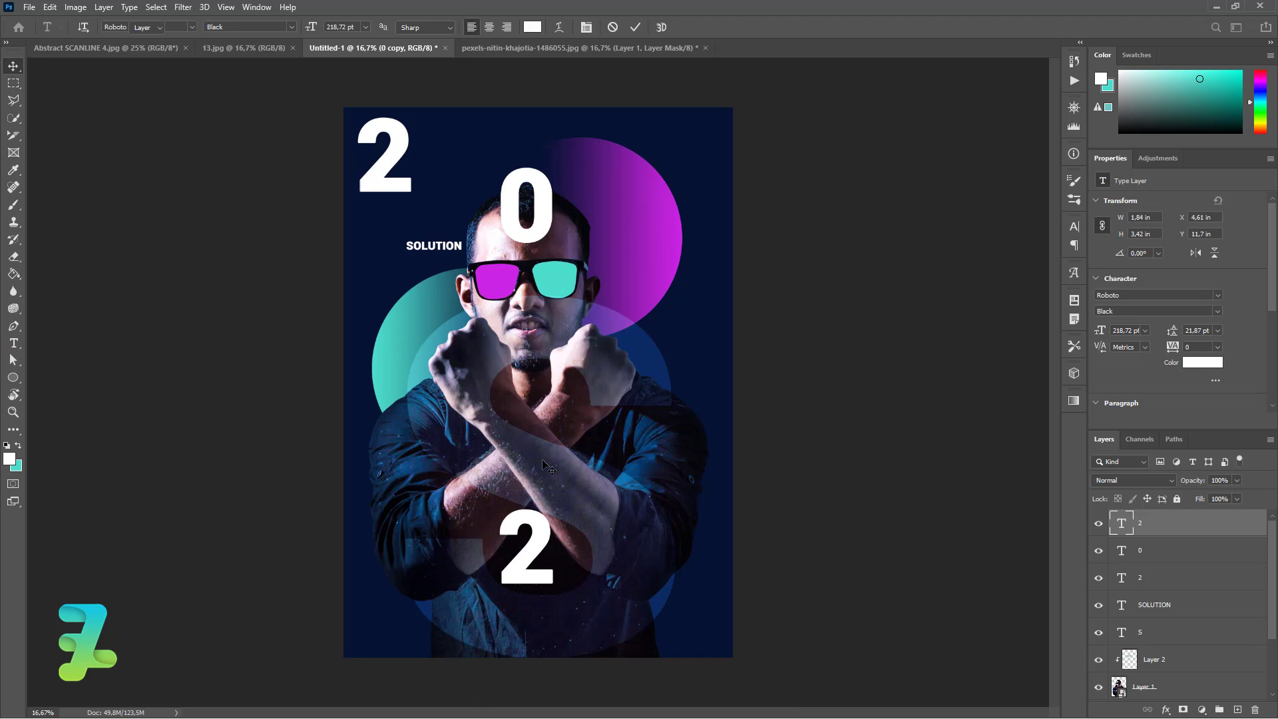
key("ctrl+j")
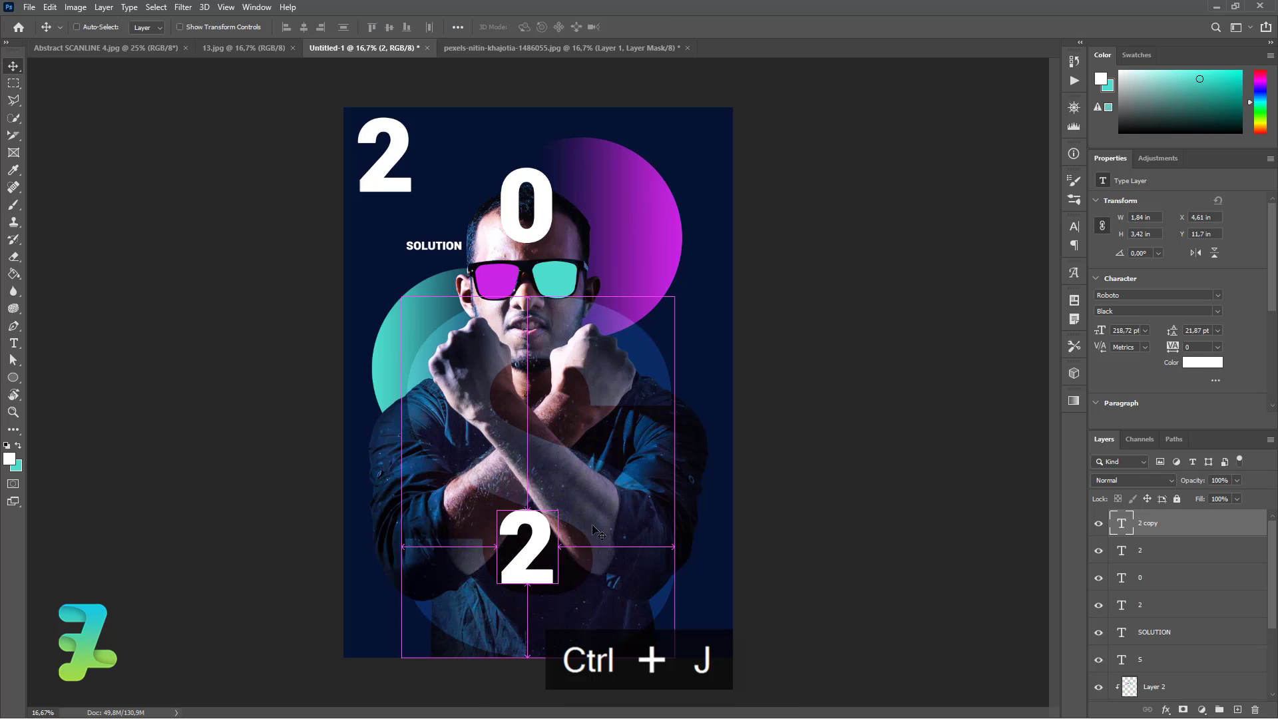
left_click_drag(553, 546, 693, 603)
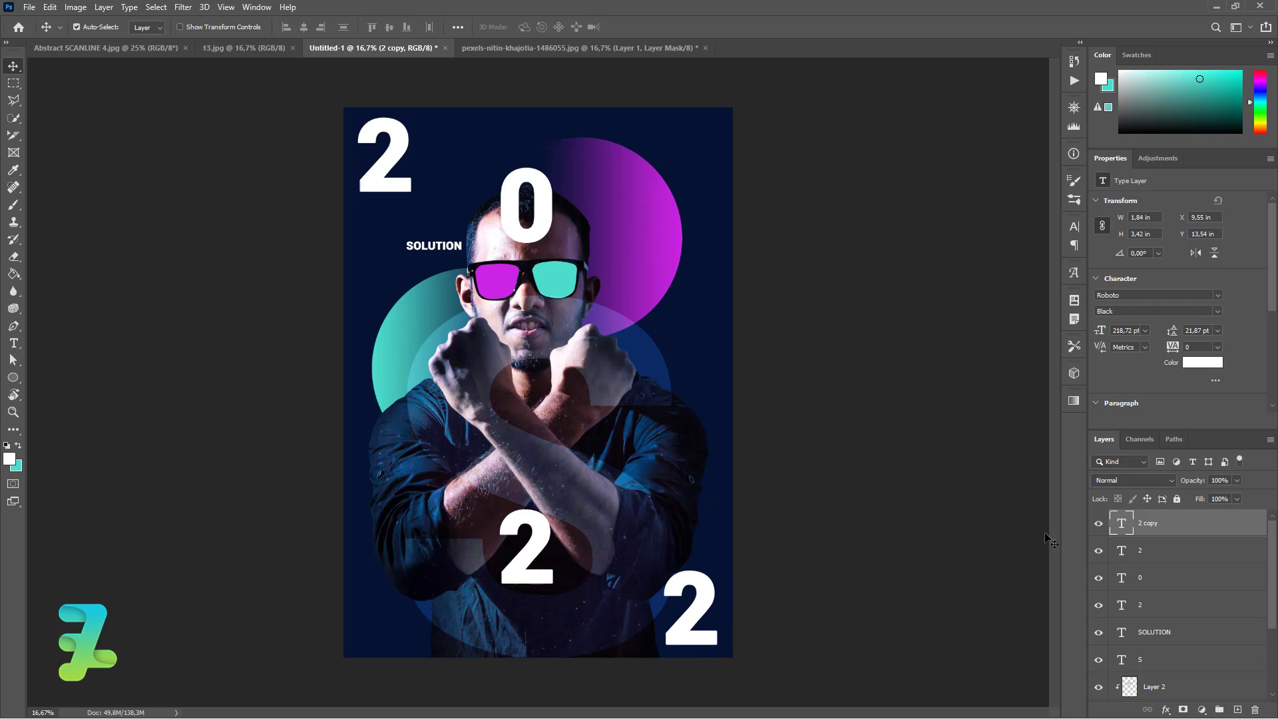
double_click(1122, 527)
type("1")
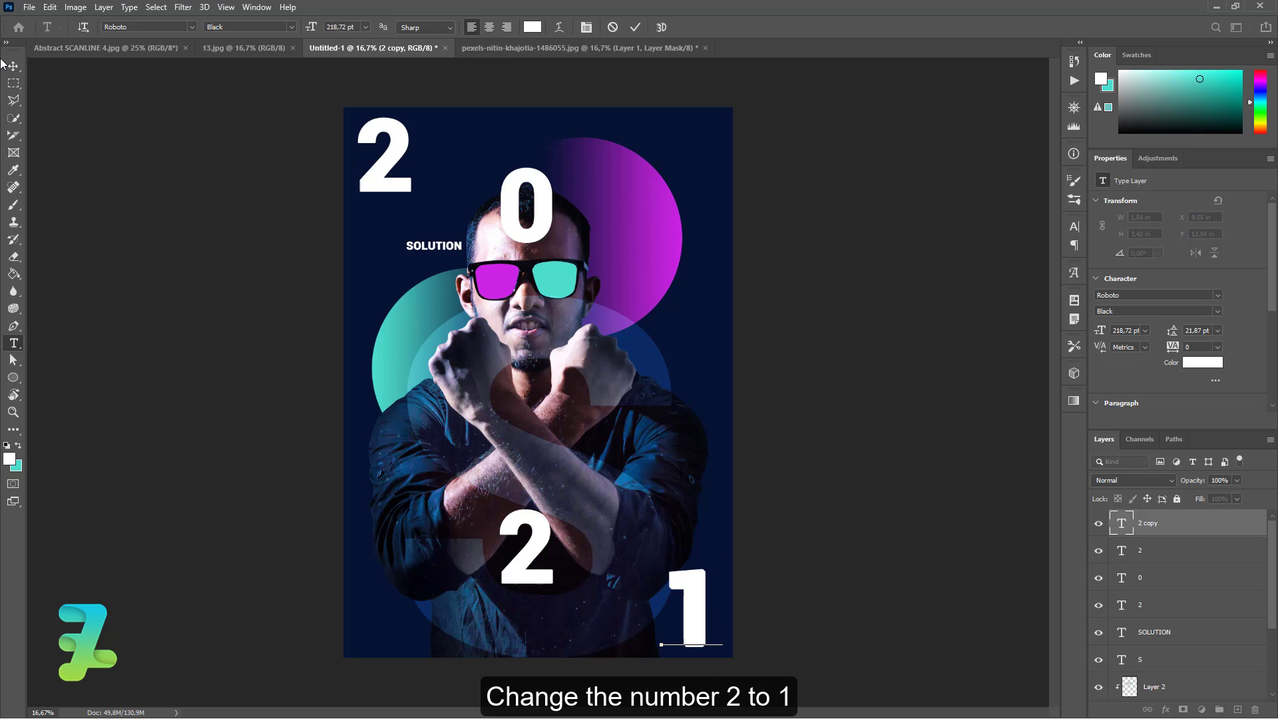
left_click(15, 64)
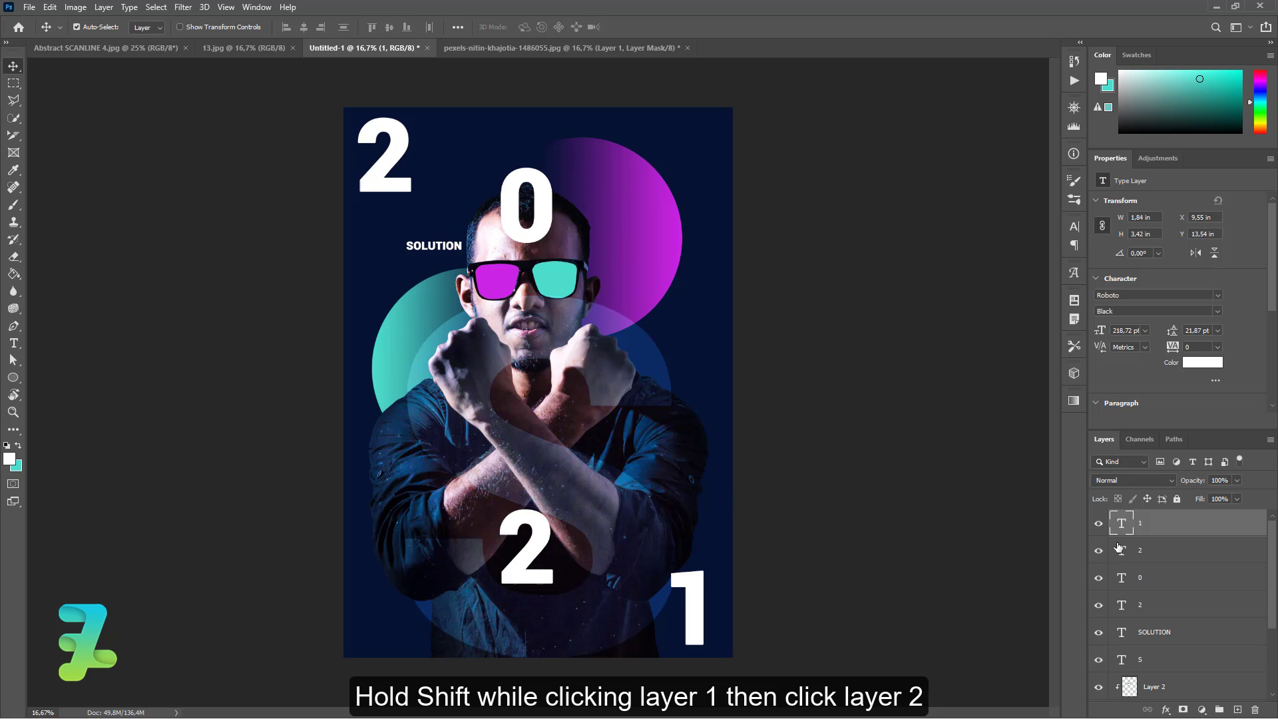
left_click(1181, 610, "shift")
key("ctrl+g")
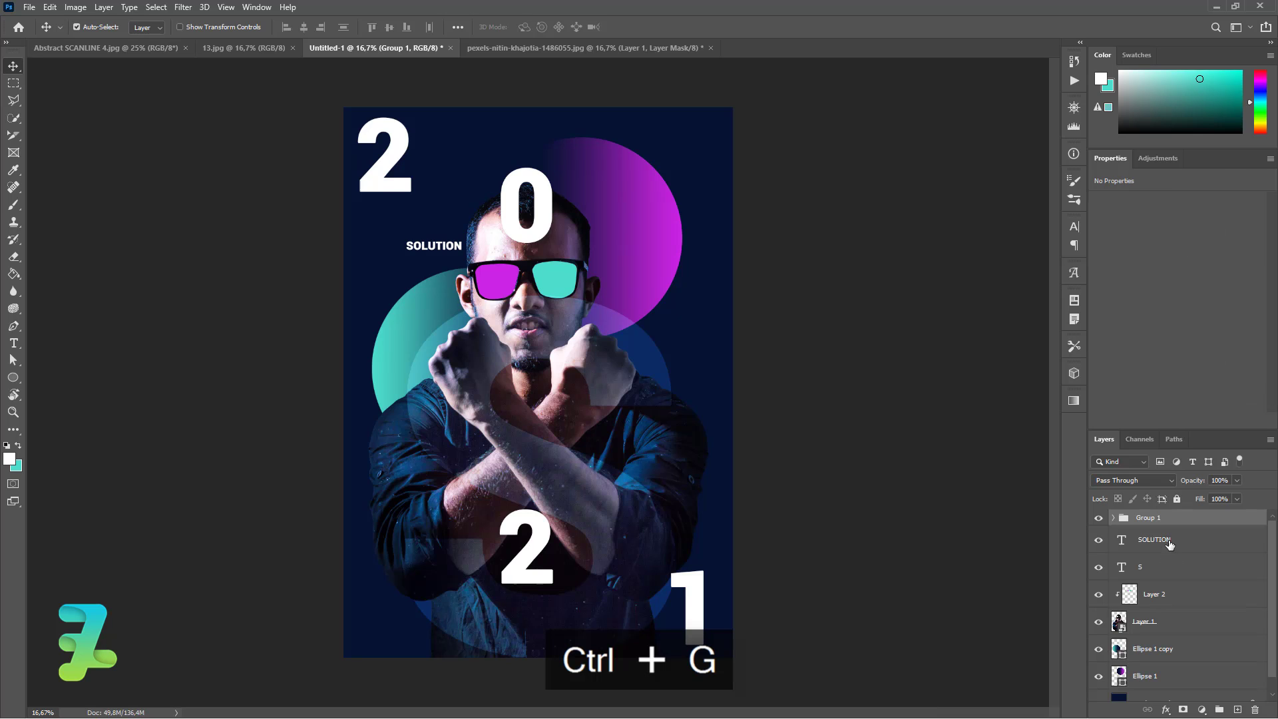
Step: Give Group 1 a #e4b04c Color Overlay so the 2021 digits turn from white to gold
double_click(1224, 524)
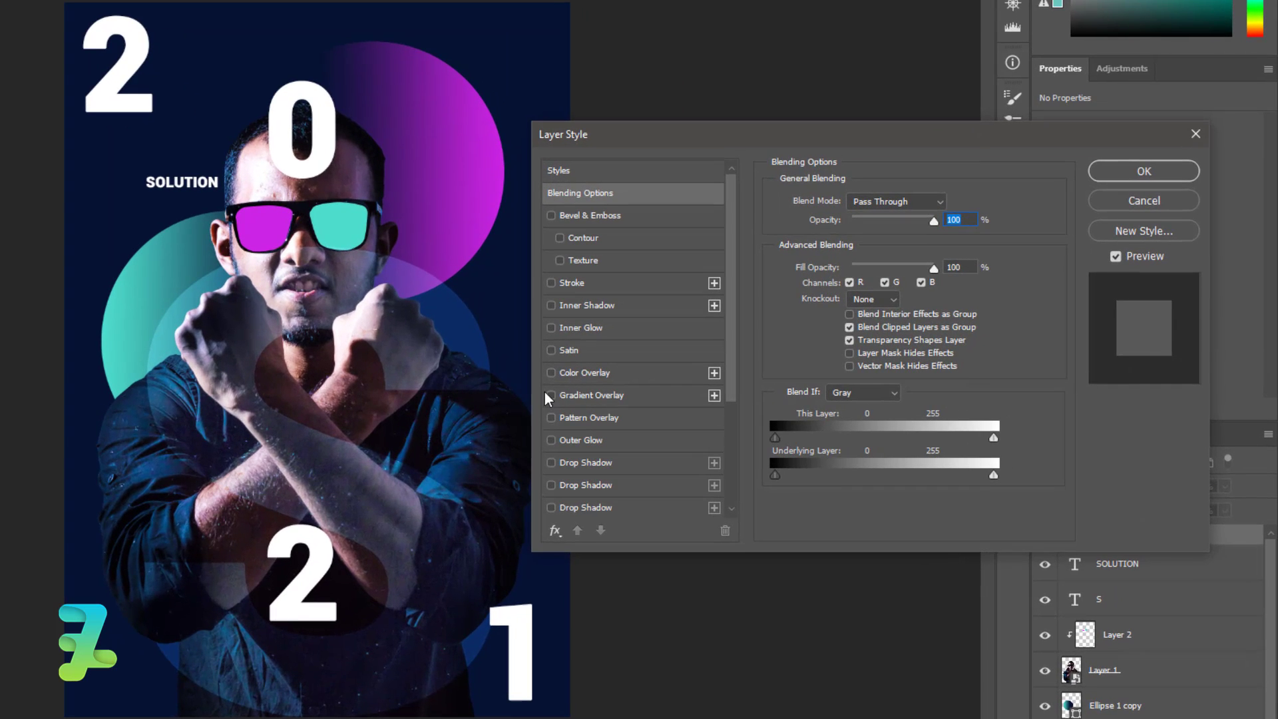
left_click(551, 372)
left_click(572, 371)
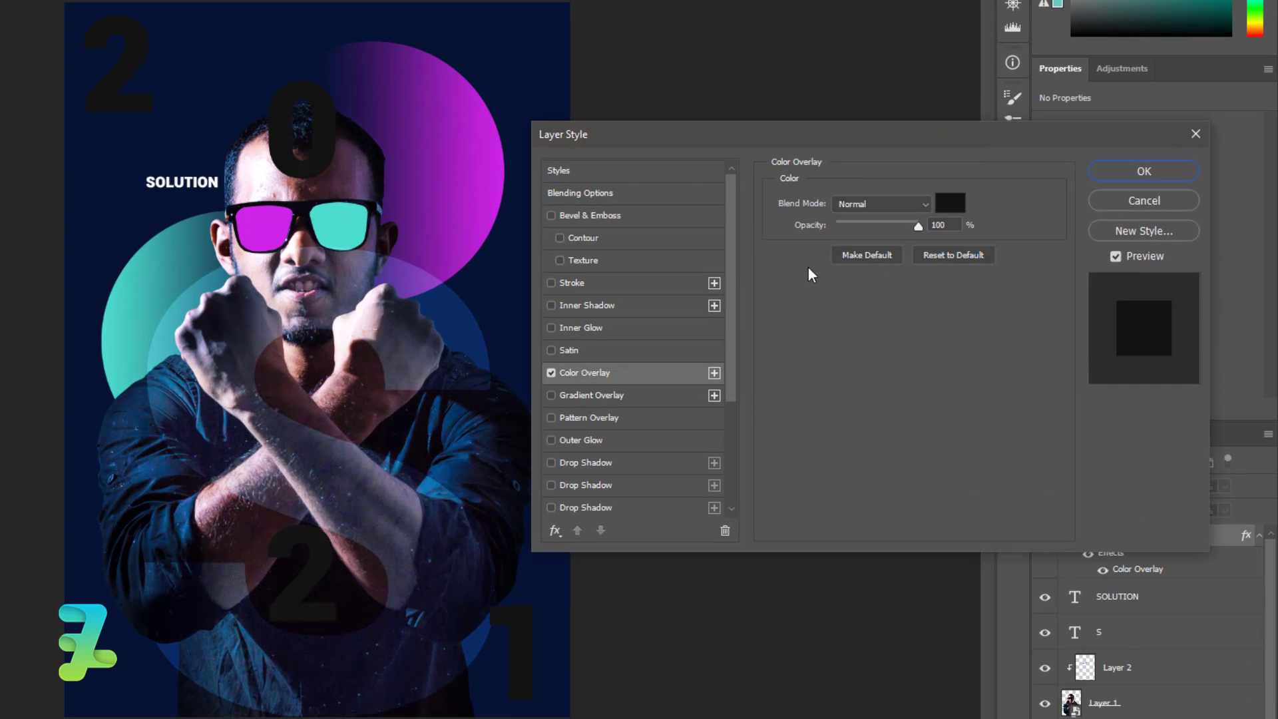
left_click(938, 213)
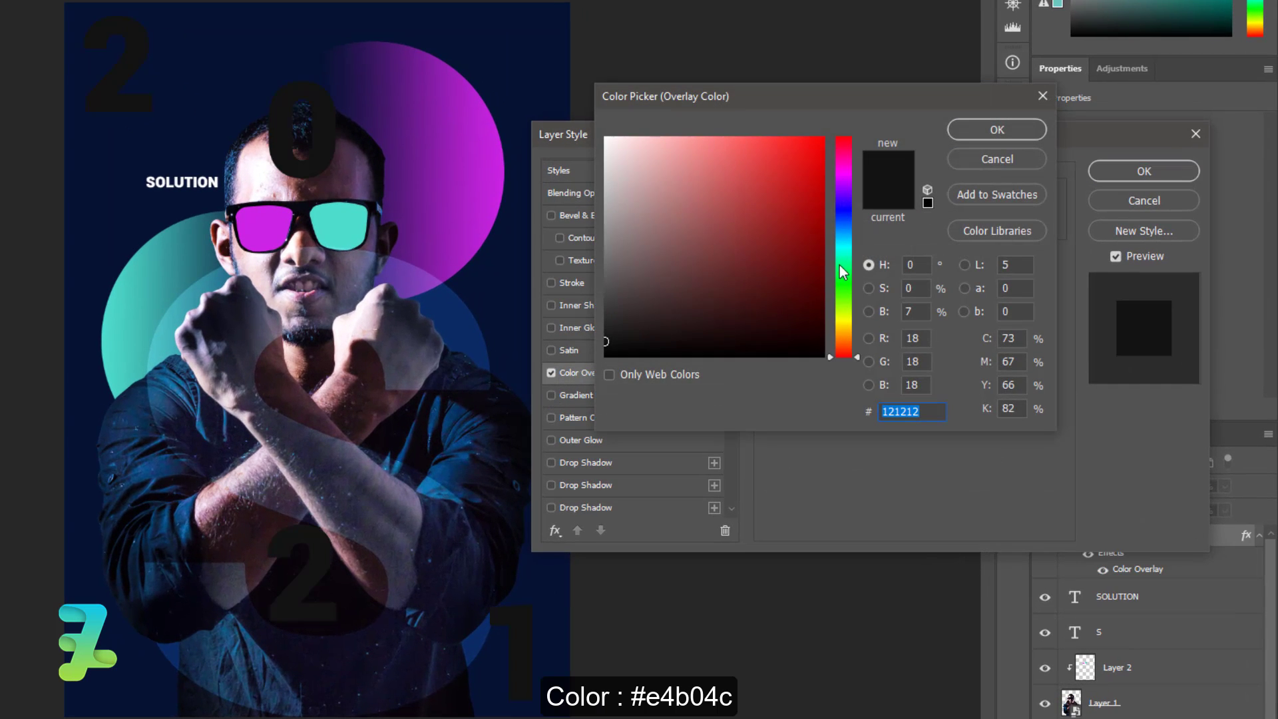
left_click(847, 341)
left_click_drag(847, 341, 848, 333)
left_click(756, 187)
type("e4b04c")
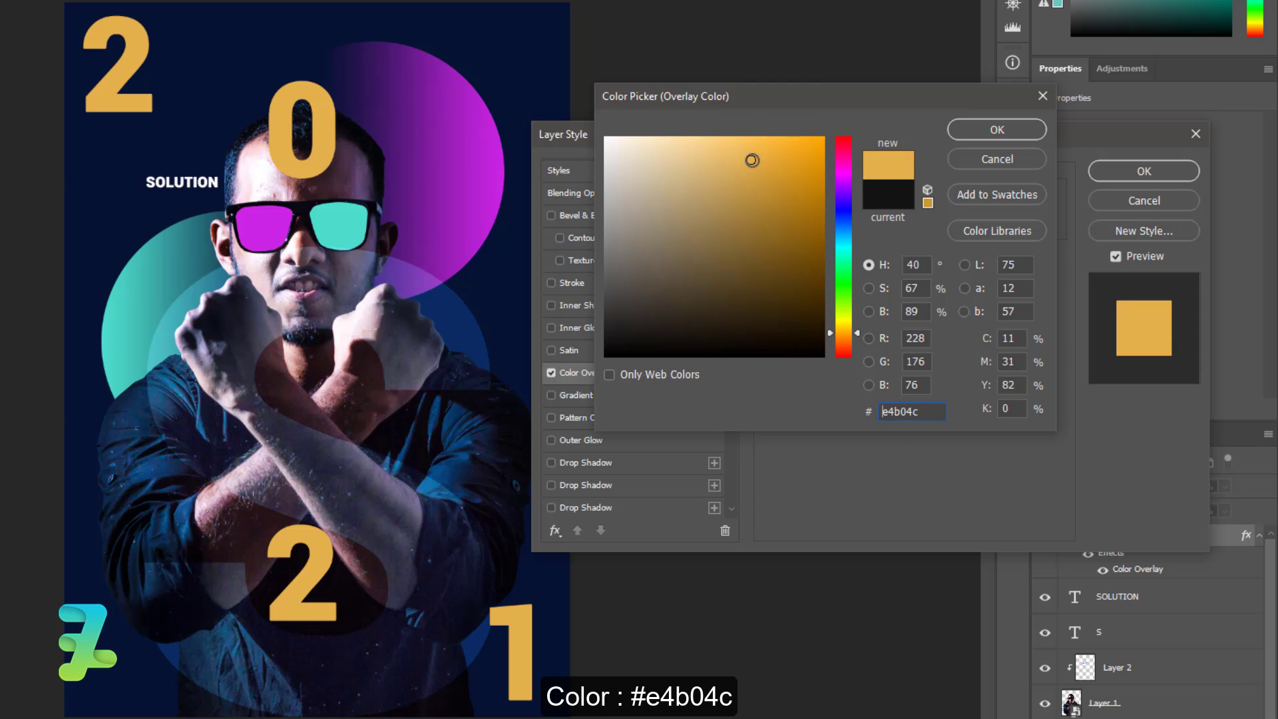
left_click(993, 136)
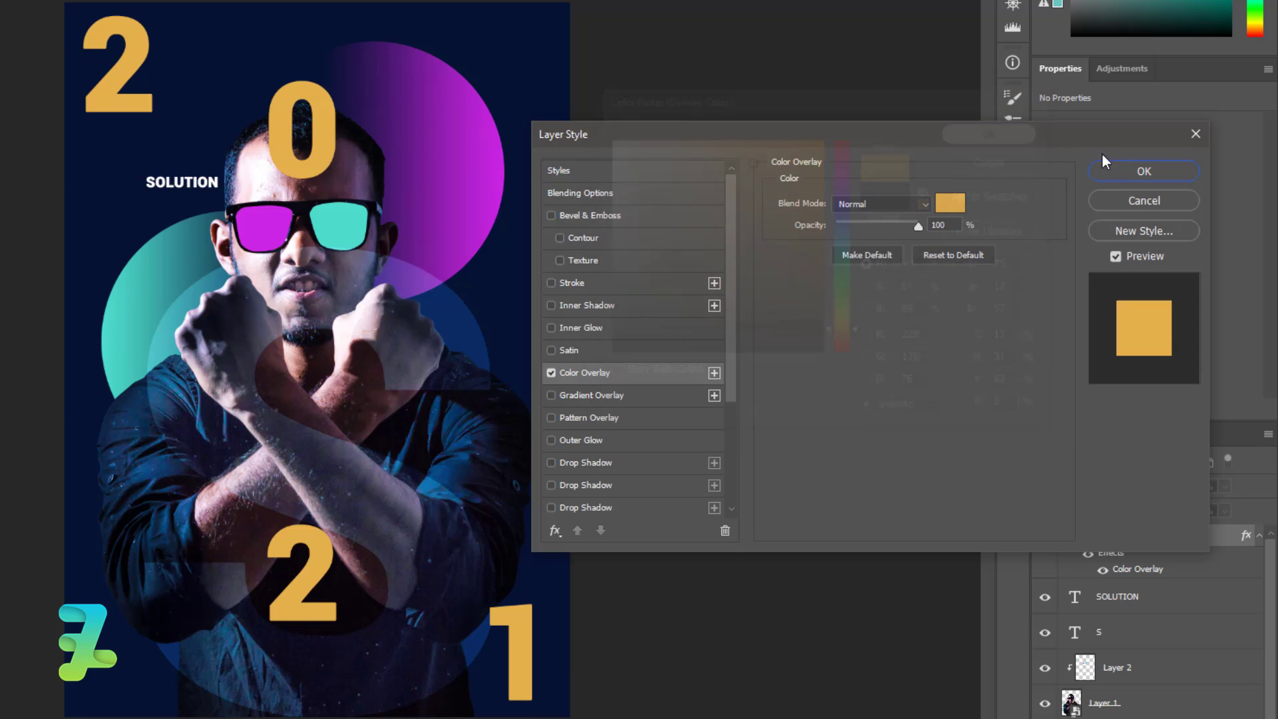
left_click(1133, 171)
left_click(1158, 481)
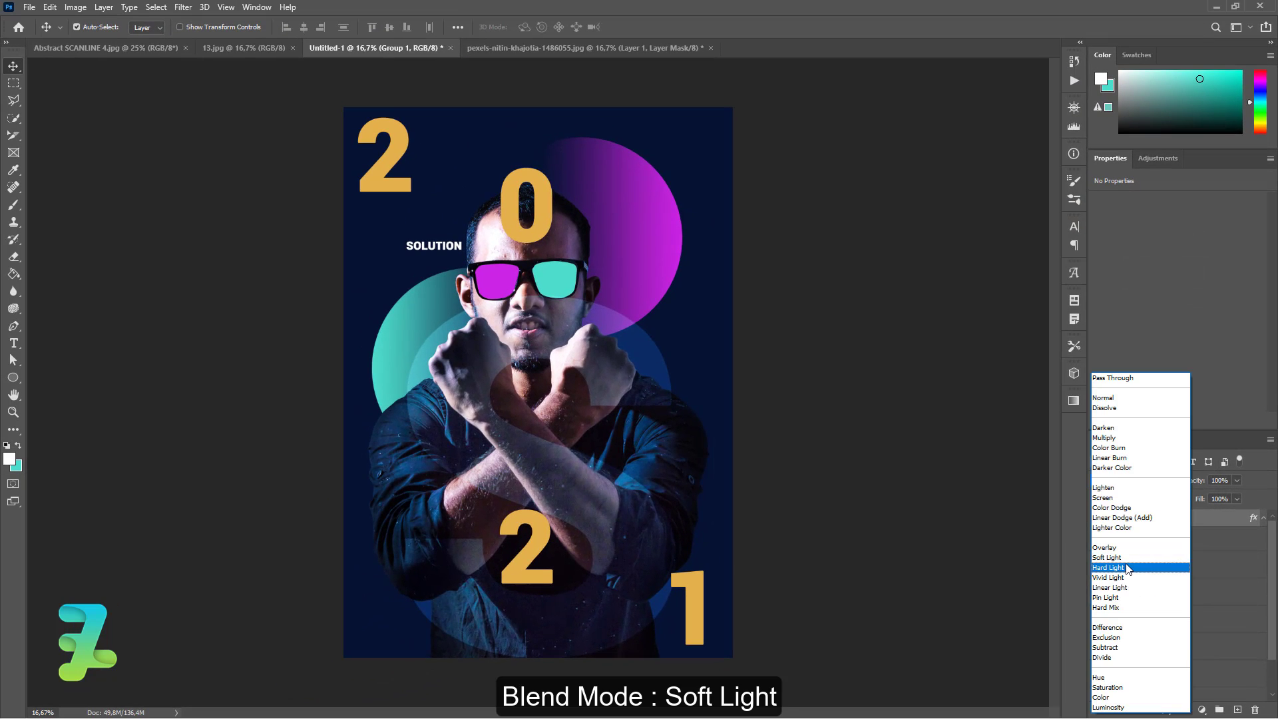
Step: Set Group 1's blend mode to Soft Light and lower its opacity to 90%
left_click(1123, 557)
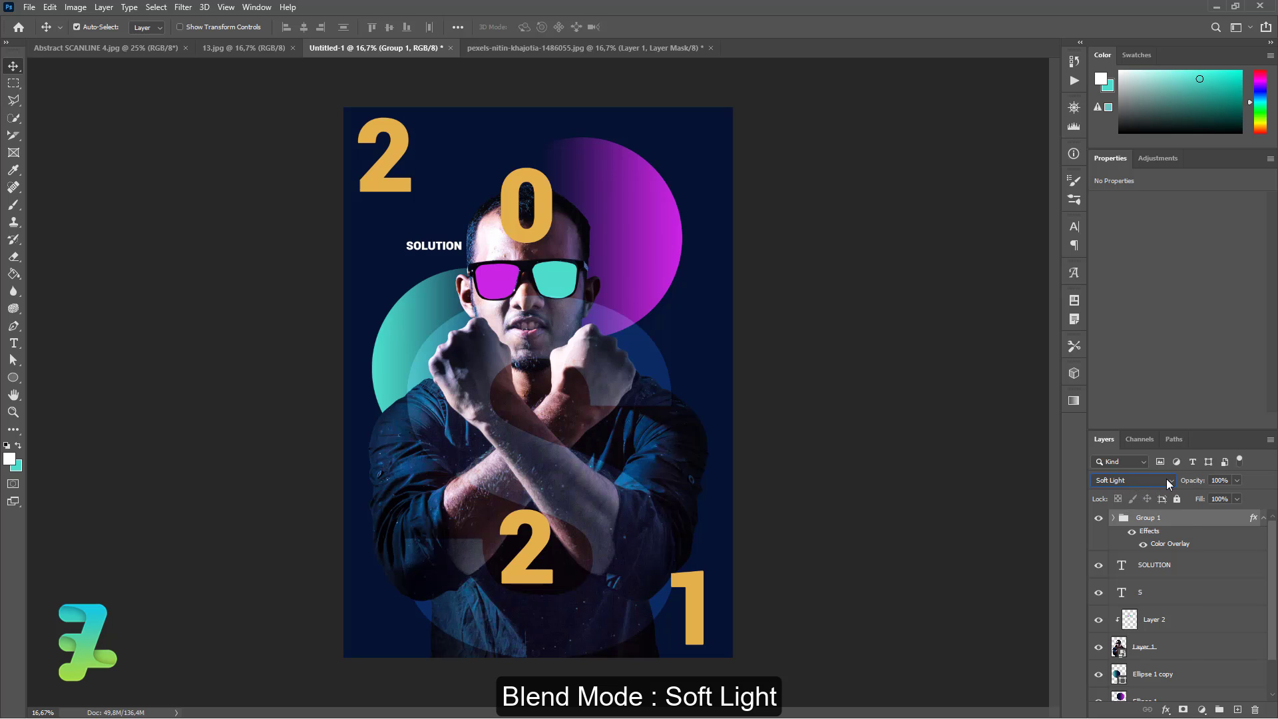
left_click(1169, 481)
left_click(1132, 561)
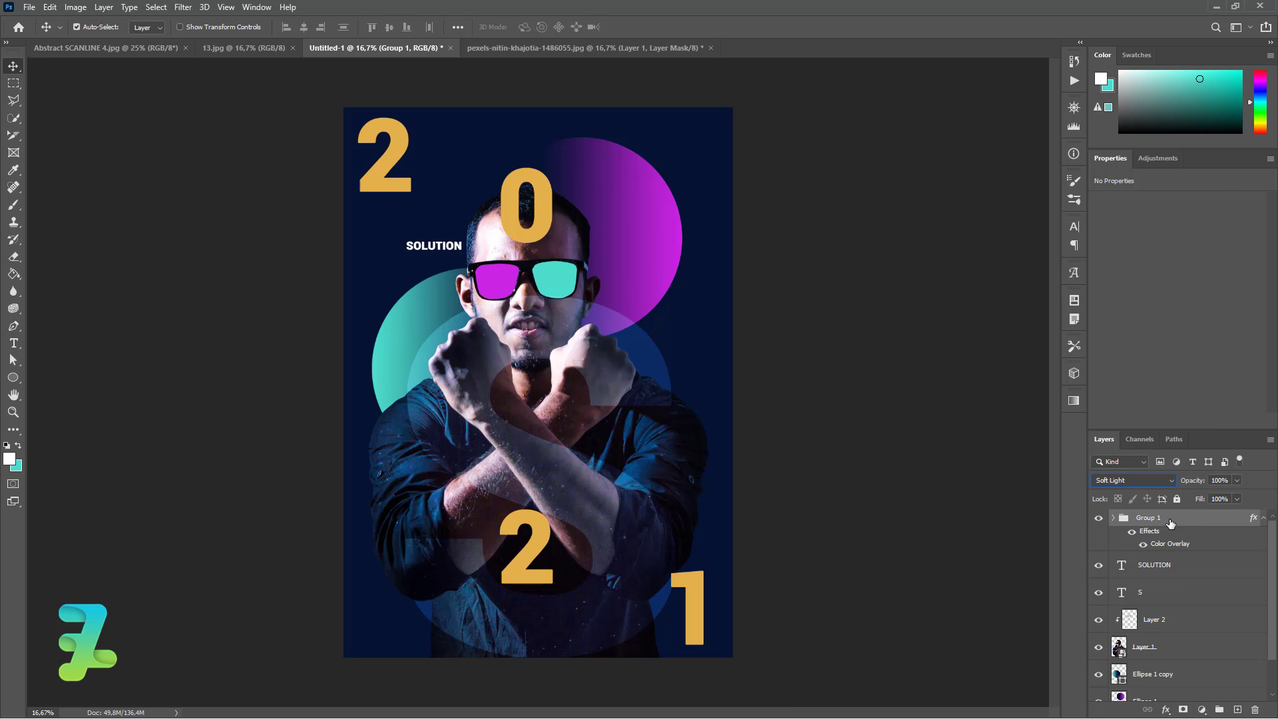
left_click(1237, 480)
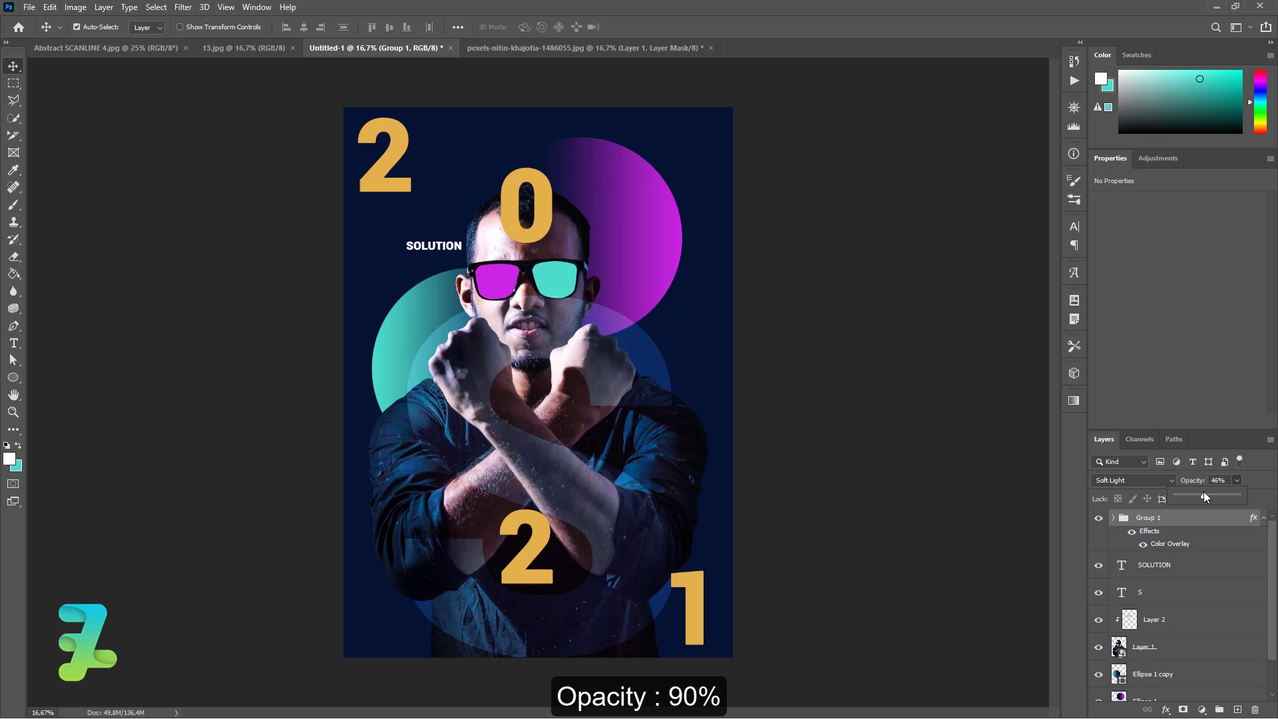
left_click_drag(1203, 491, 1237, 496)
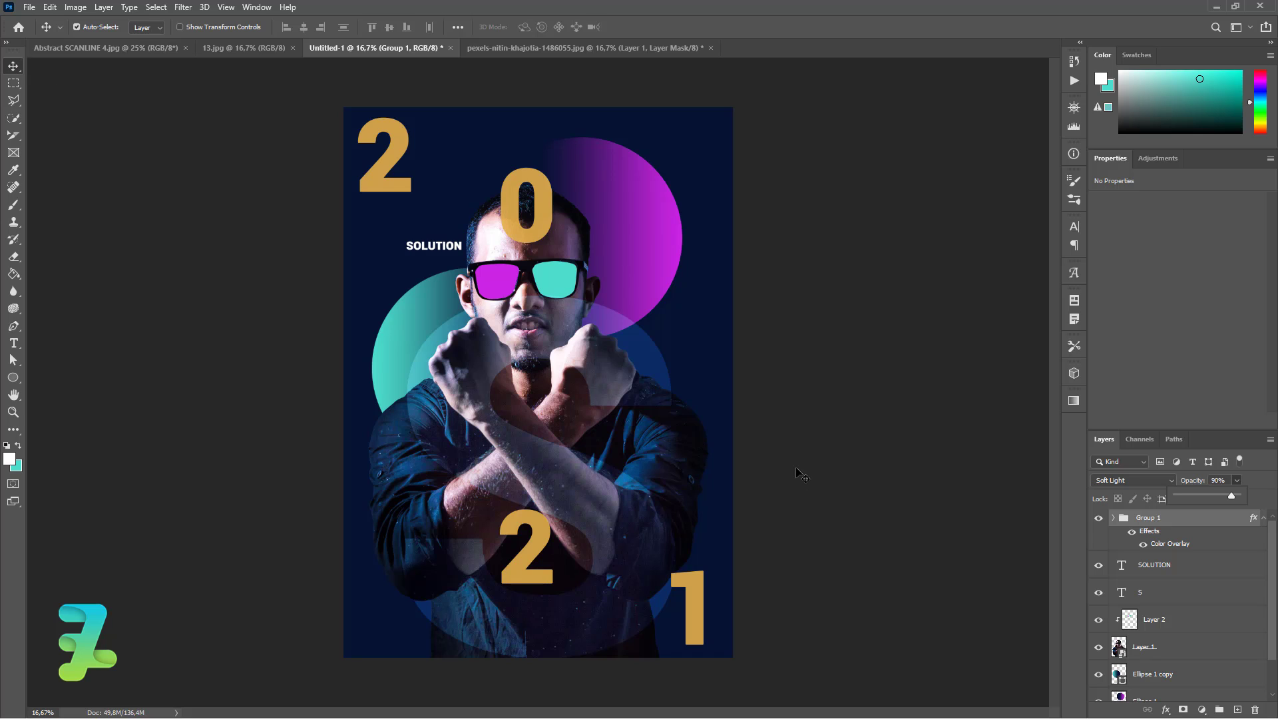
Step: Duplicate the Ellipse 1 and Ellipse 1 copy circle layers and hide both originals
scroll(1275, 580, "down", 2)
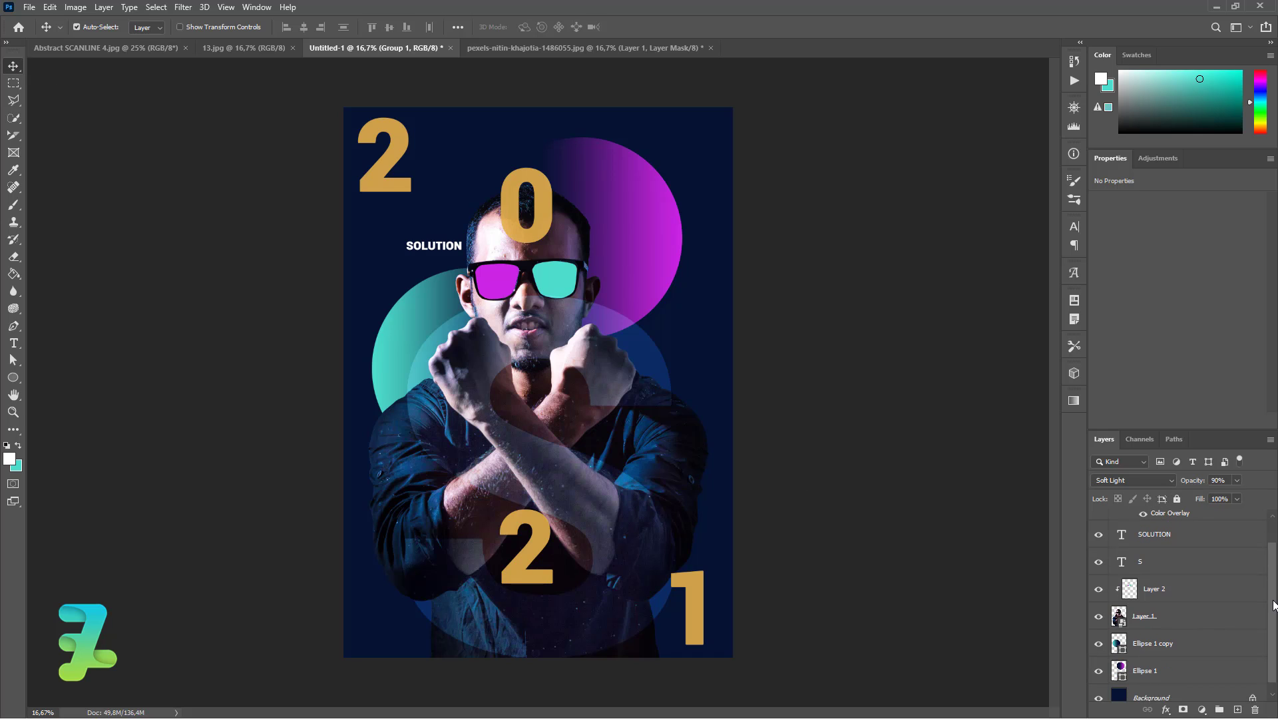
left_click(1198, 638)
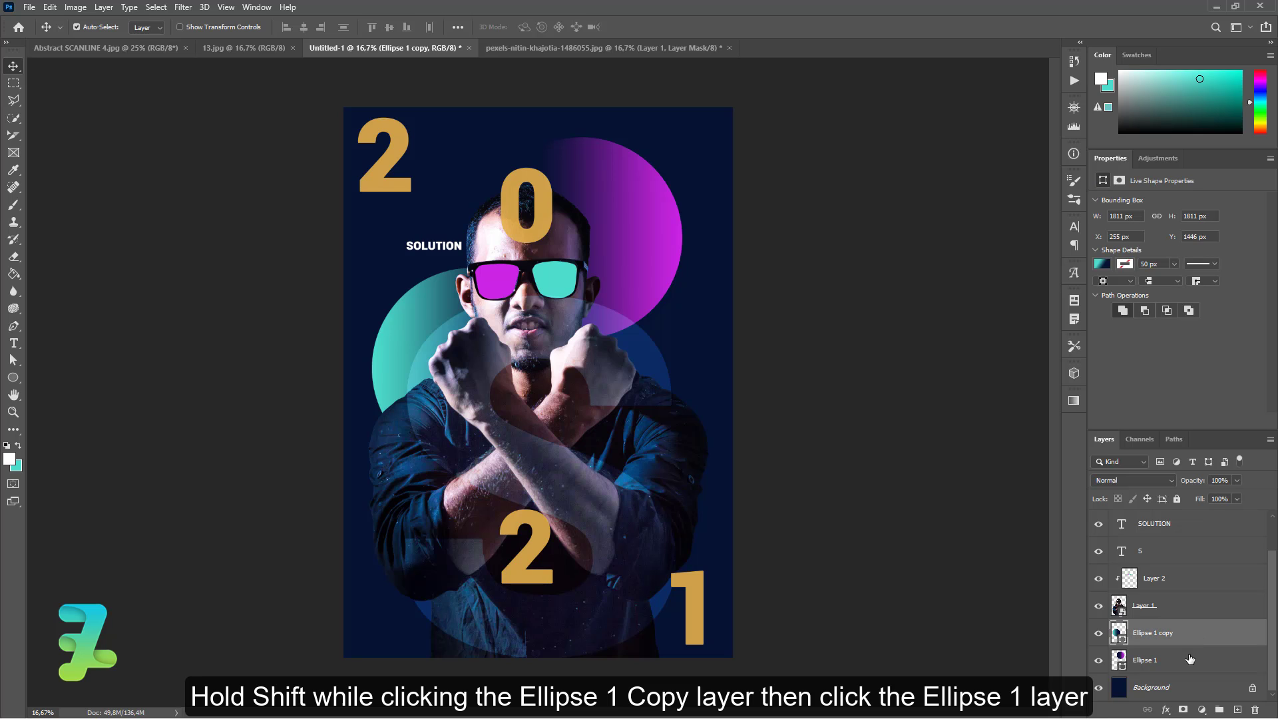
left_click(1190, 660, "shift")
key("ctrl+j")
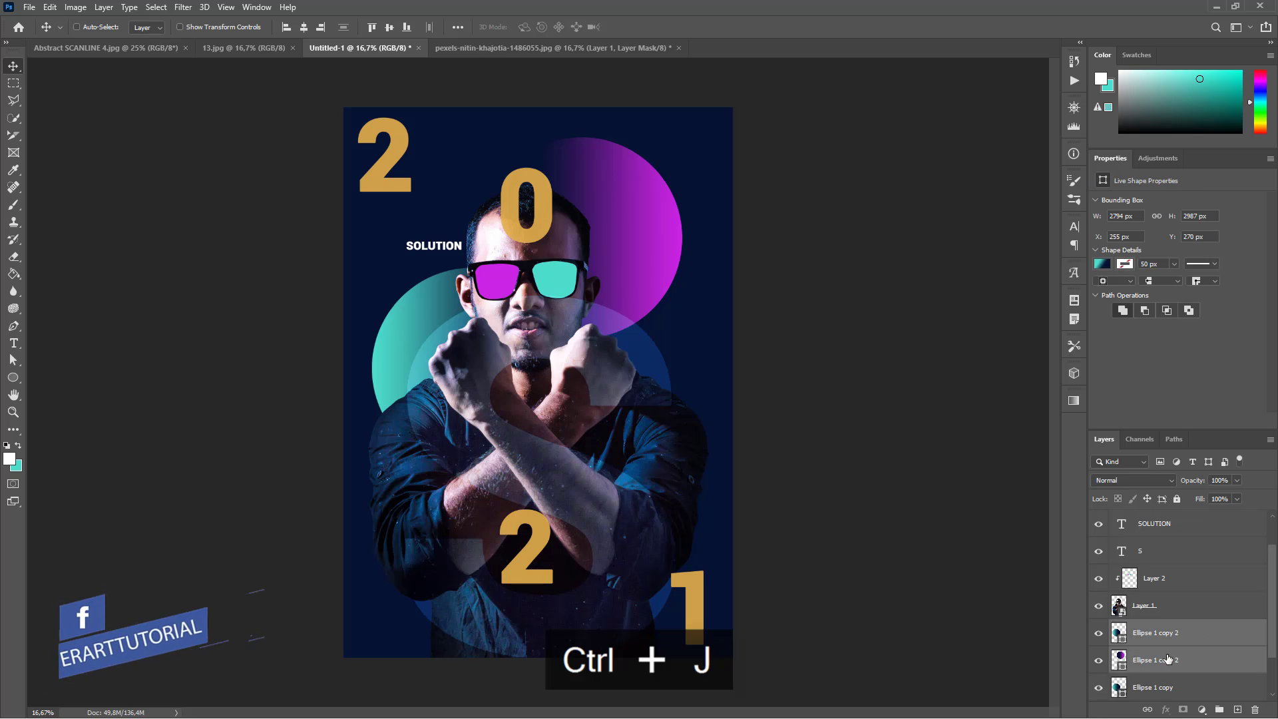
scroll(1271, 621, "down", 2)
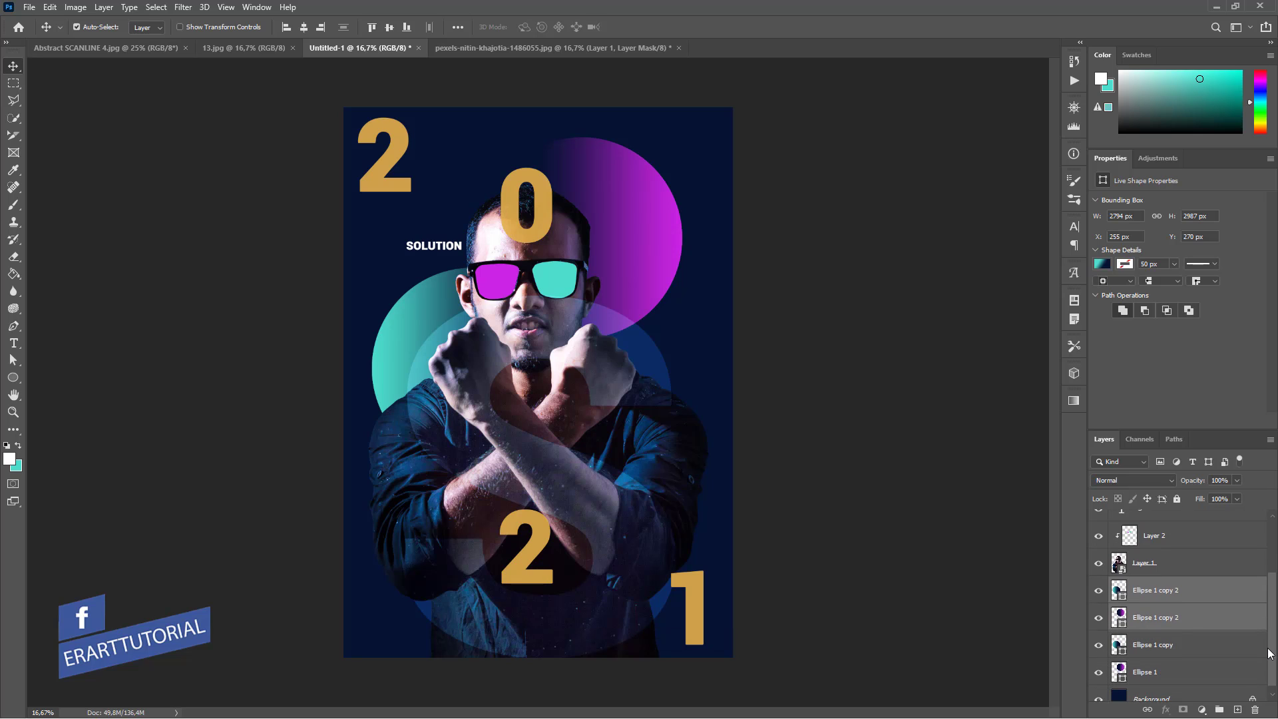
left_click(1098, 636)
left_click(1099, 663)
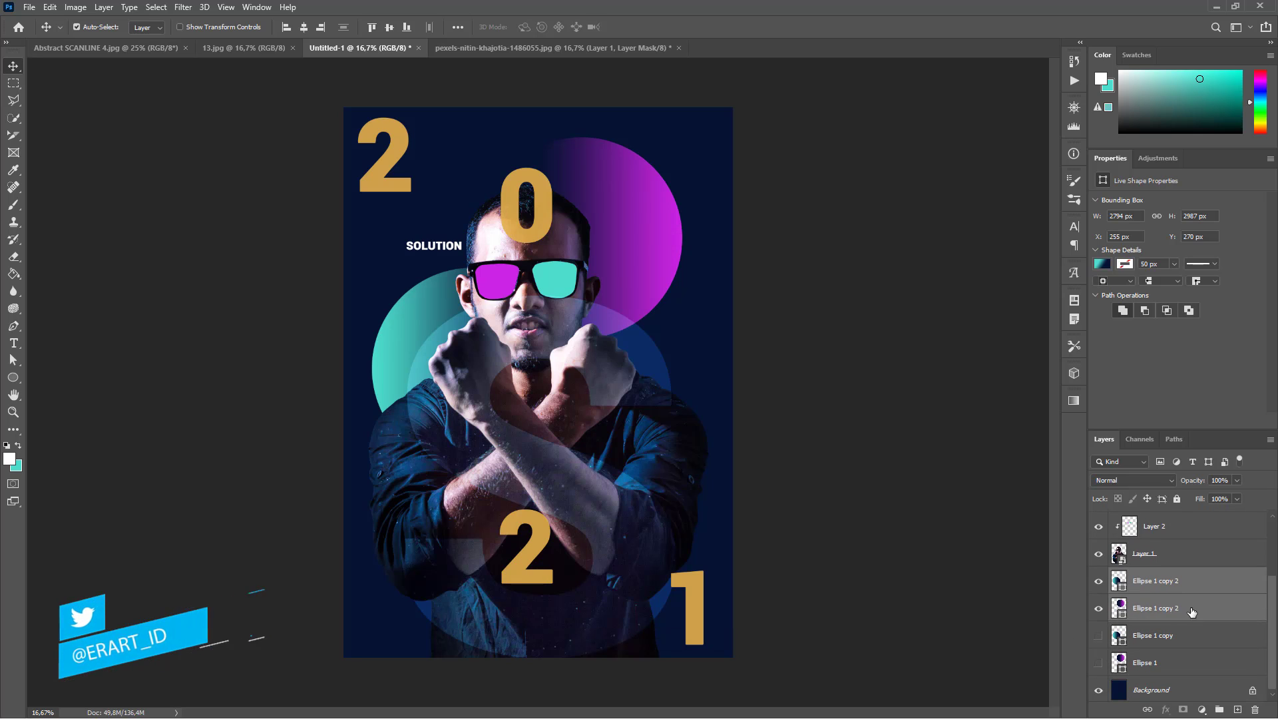
Step: Rasterize both duplicated circle layers and merge them into one pixel layer
left_click(1196, 592)
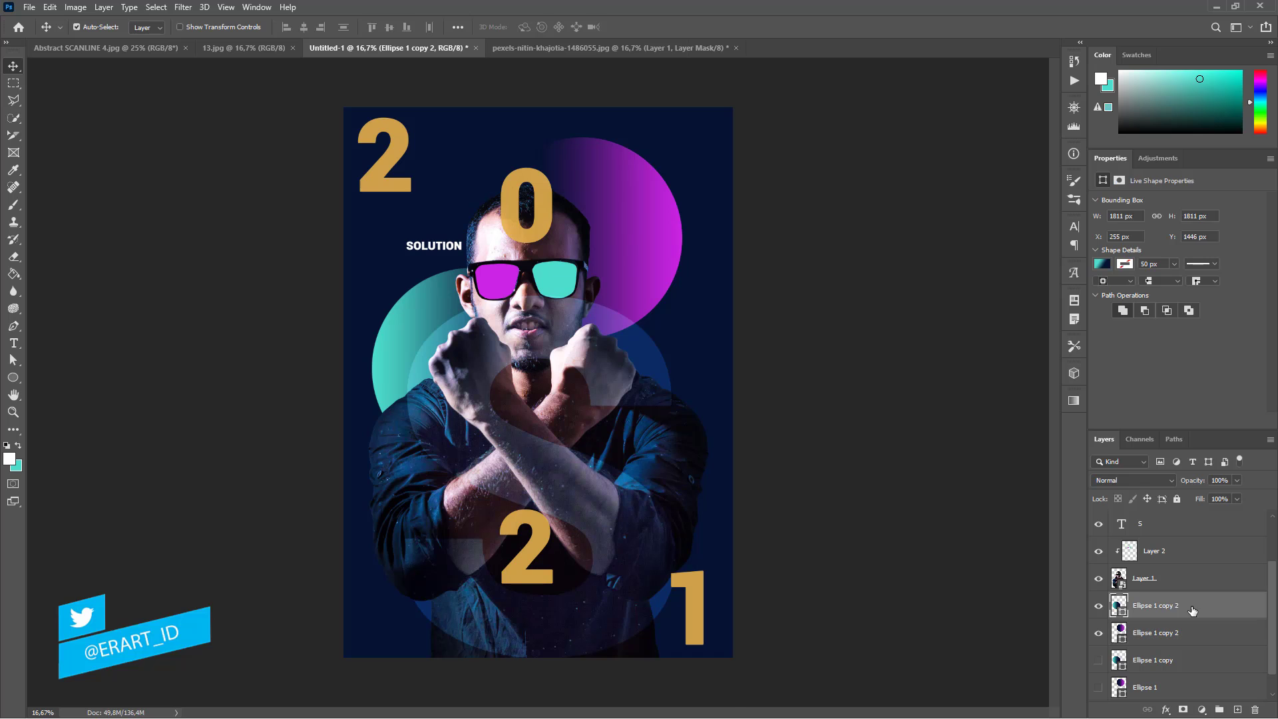
right_click(1191, 609)
left_click(1145, 245)
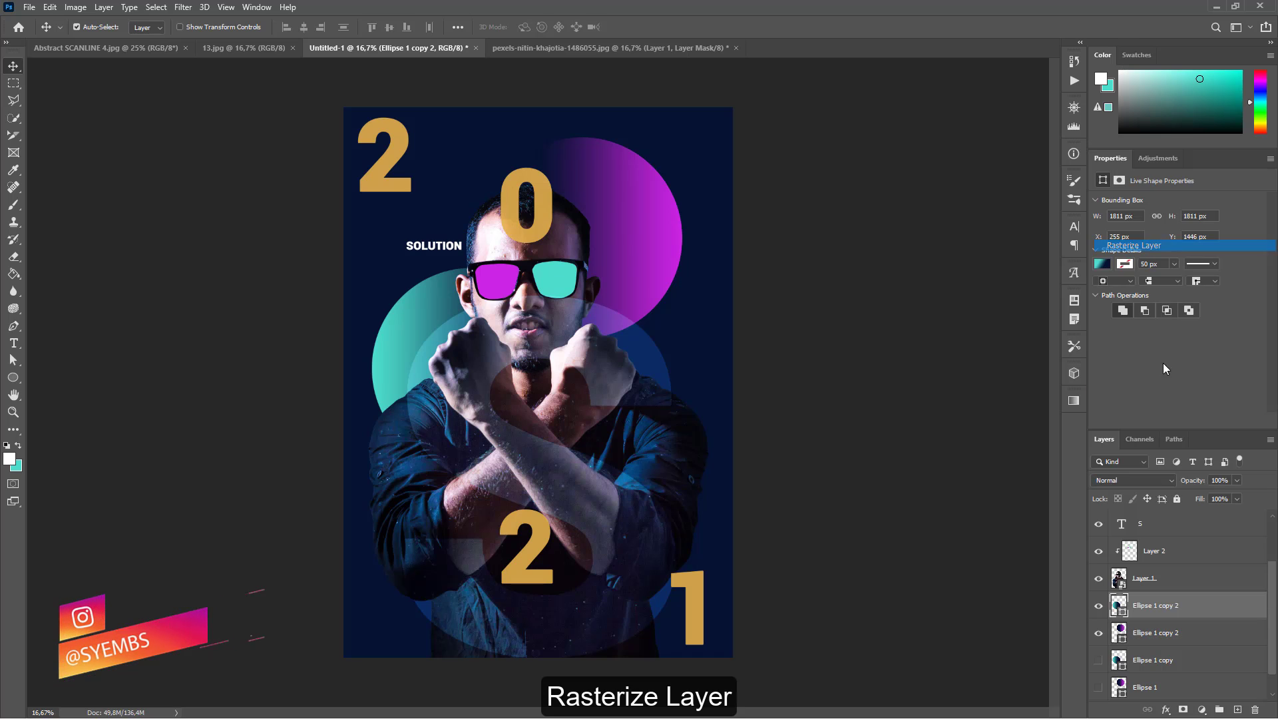
right_click(1200, 634)
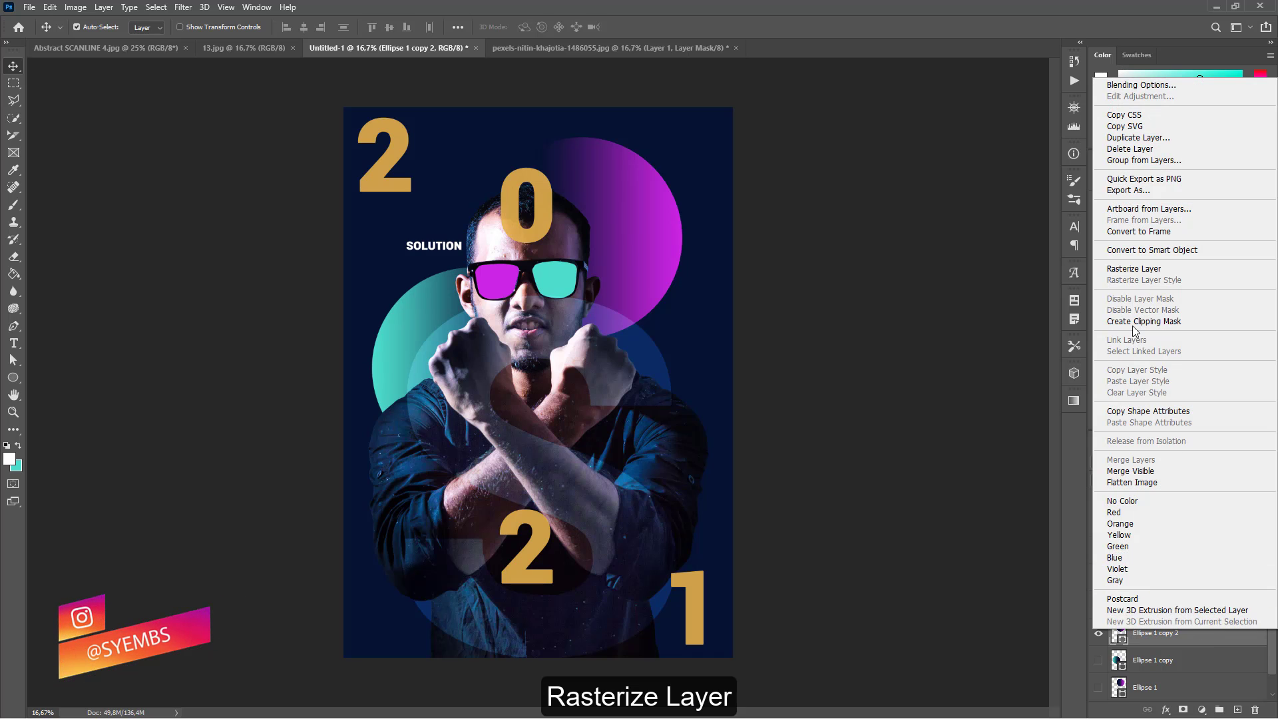
left_click(1141, 269)
left_click(1193, 608, "shift")
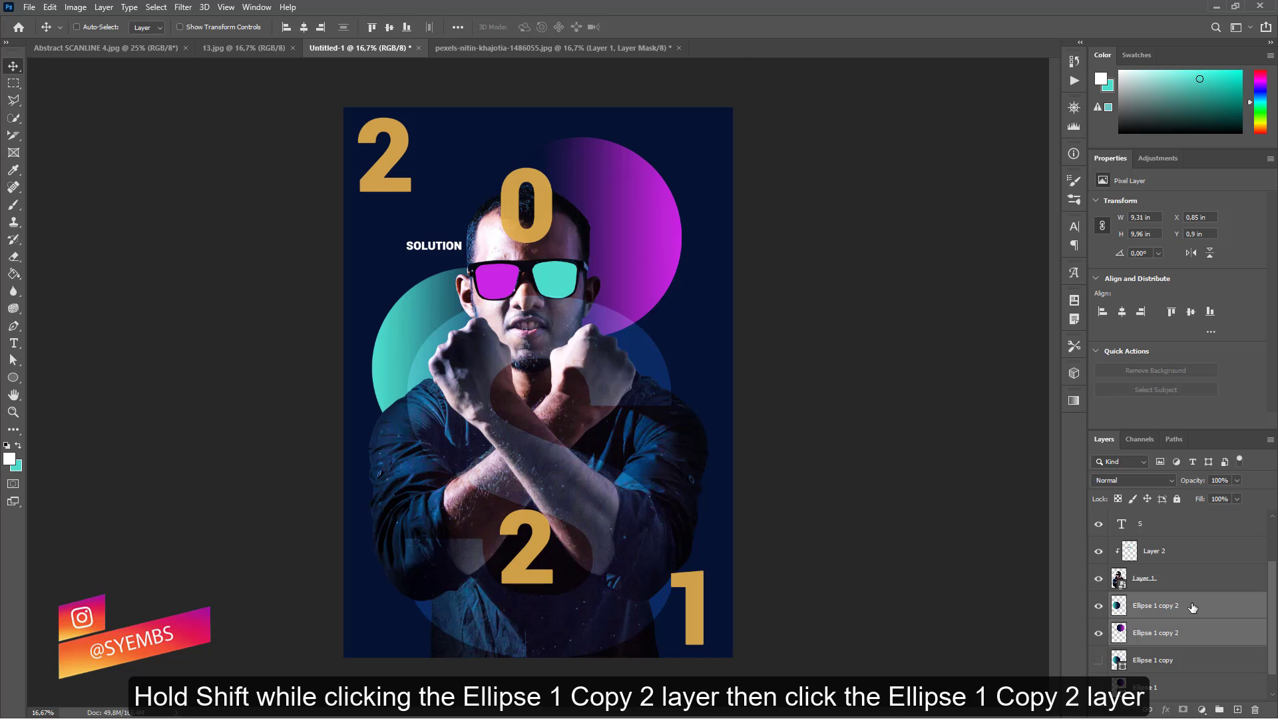
right_click(1192, 607)
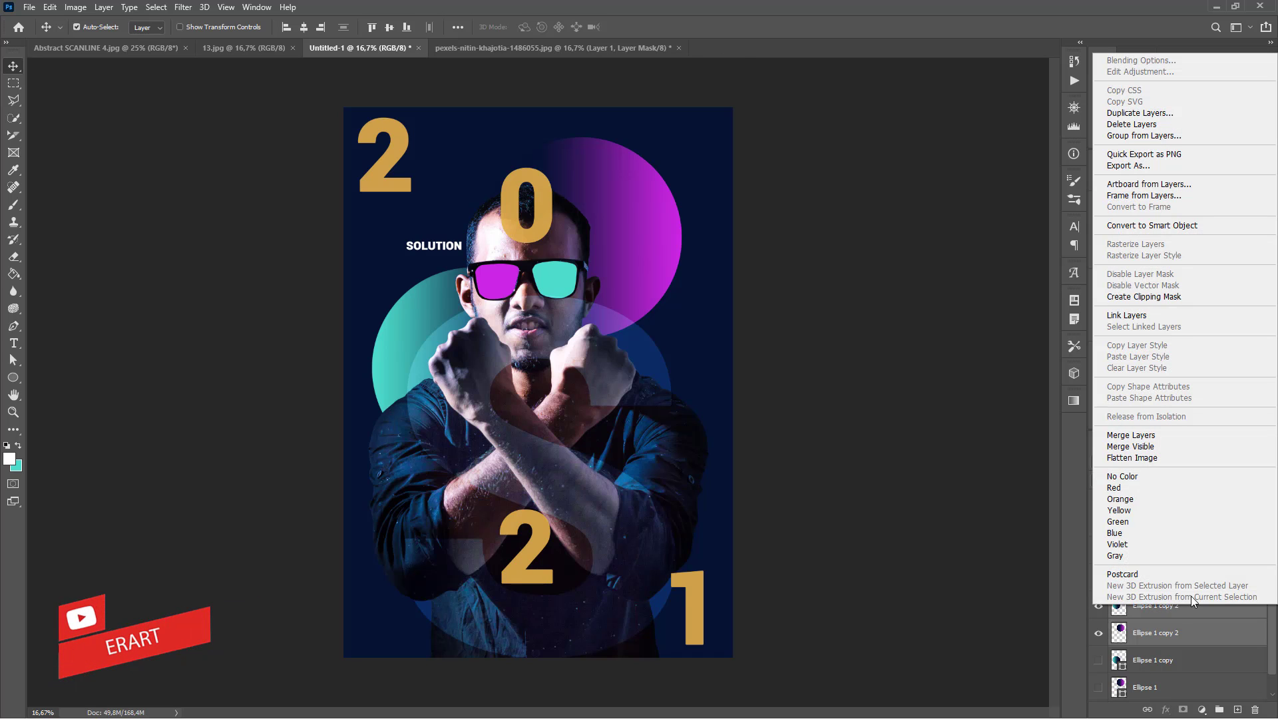
left_click(1188, 609)
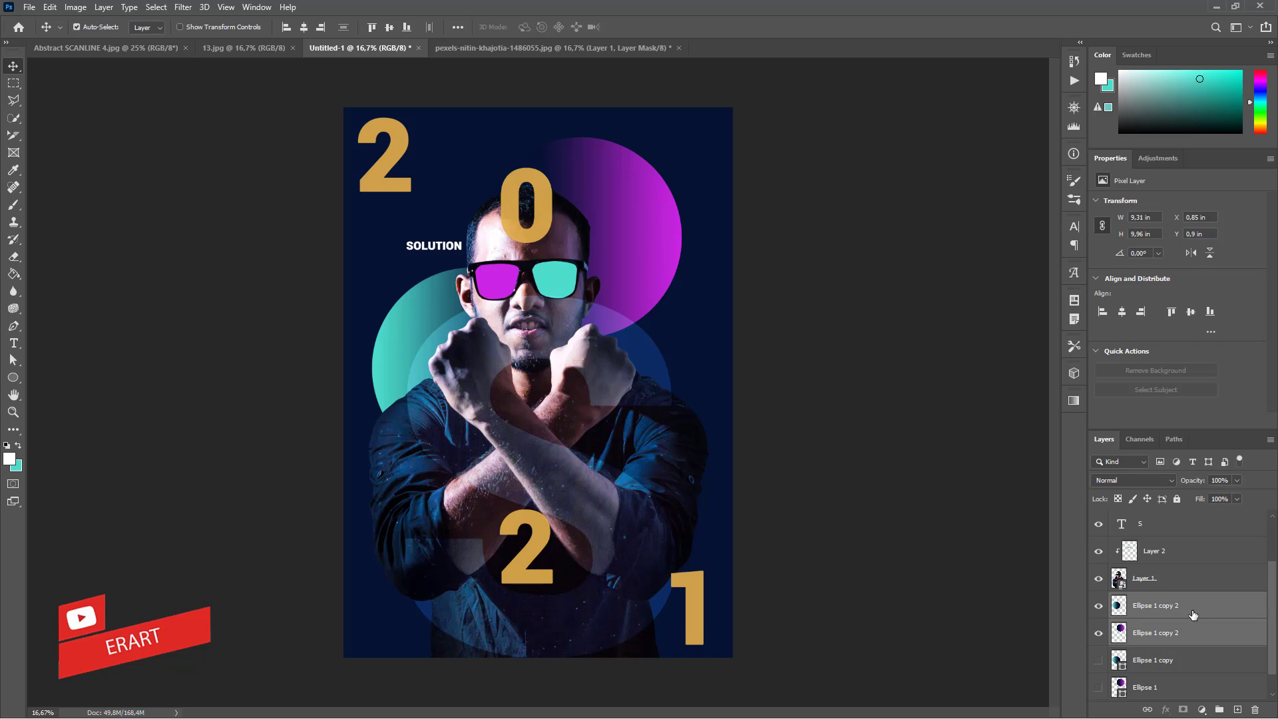
key("ctrl+e")
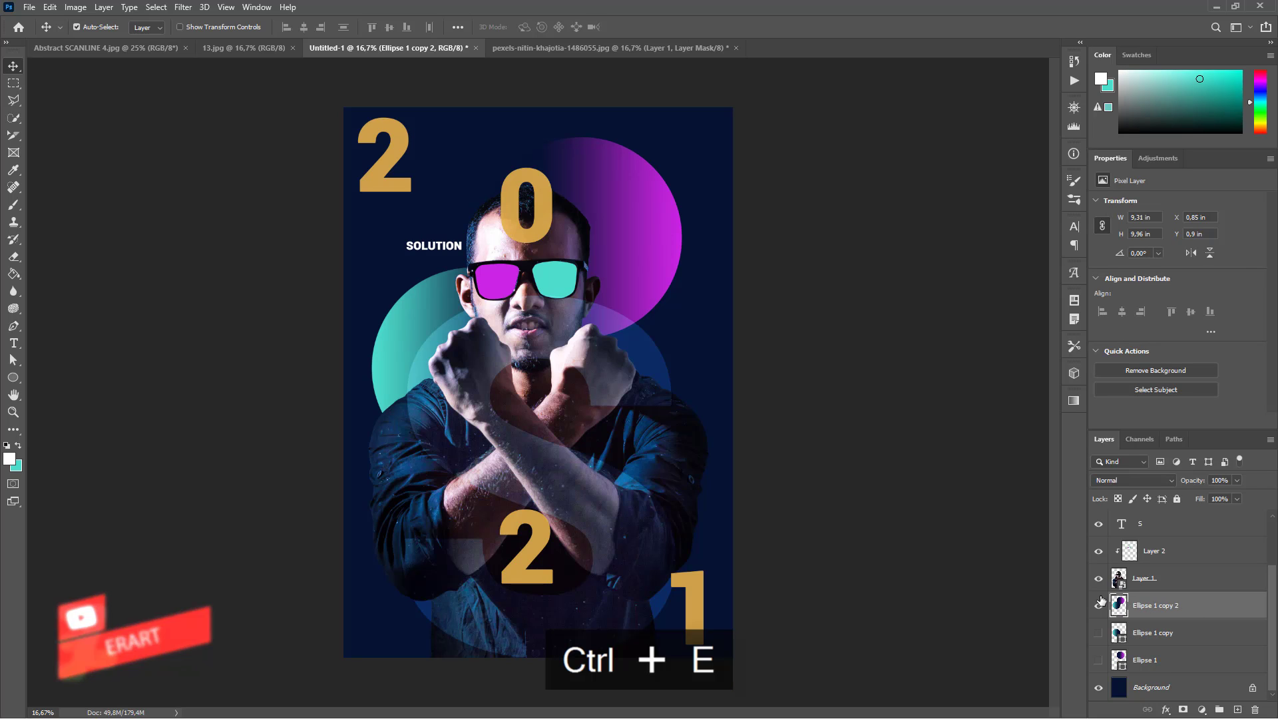
Step: Select thin strips on the pink and teal circles and shift them sideways
left_click(11, 85)
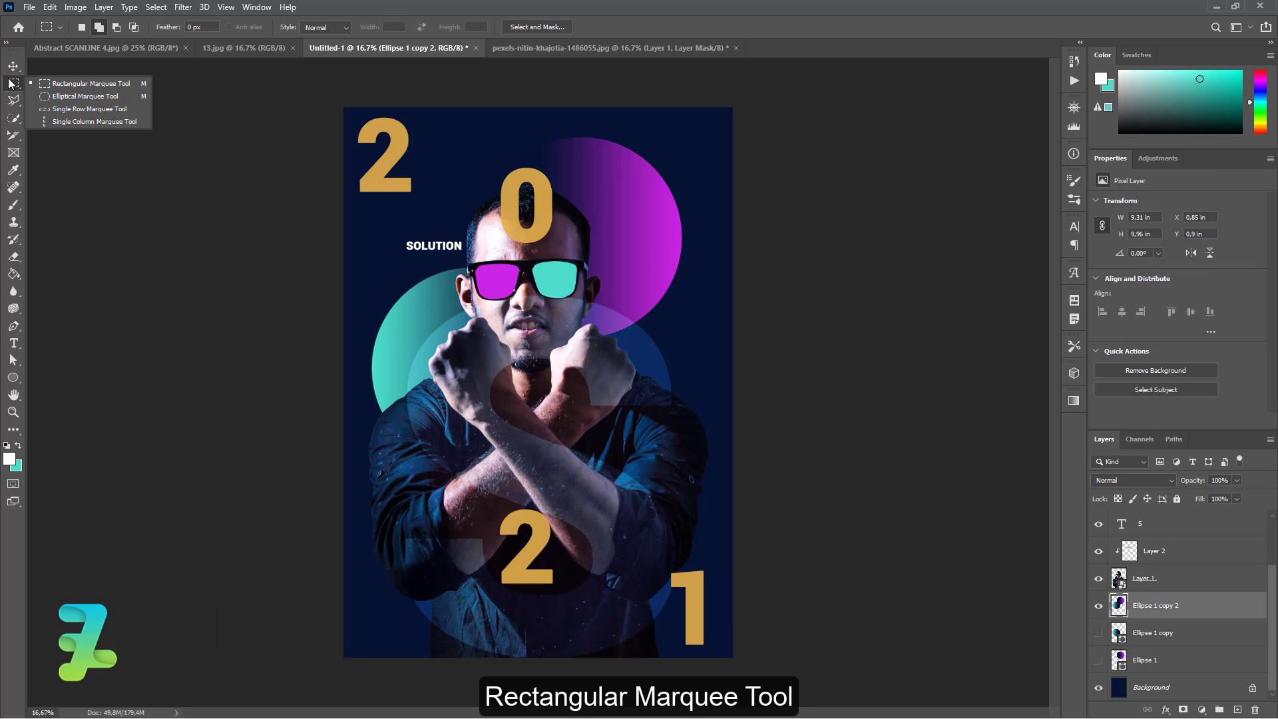
left_click(70, 85)
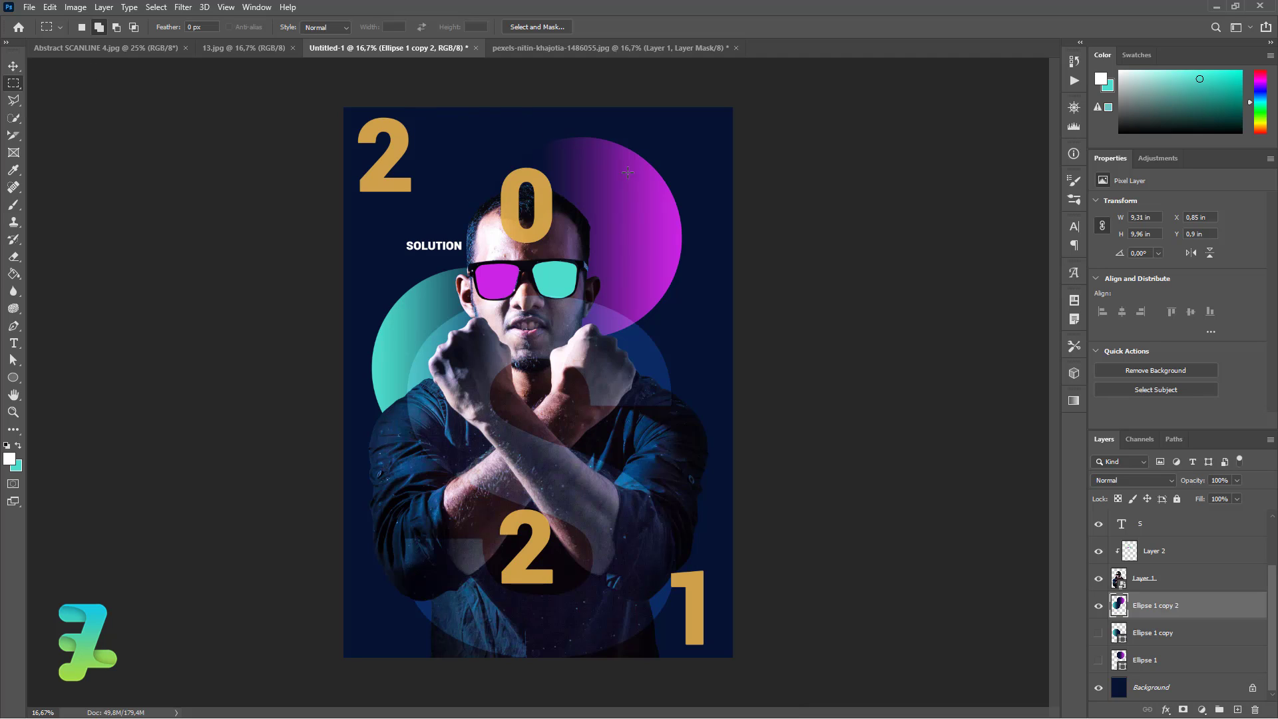
mouse_move(695, 233)
left_mouse_down()
mouse_move(645, 234)
mouse_move(676, 233)
left_mouse_up()
key("v")
key("ctrl+d")
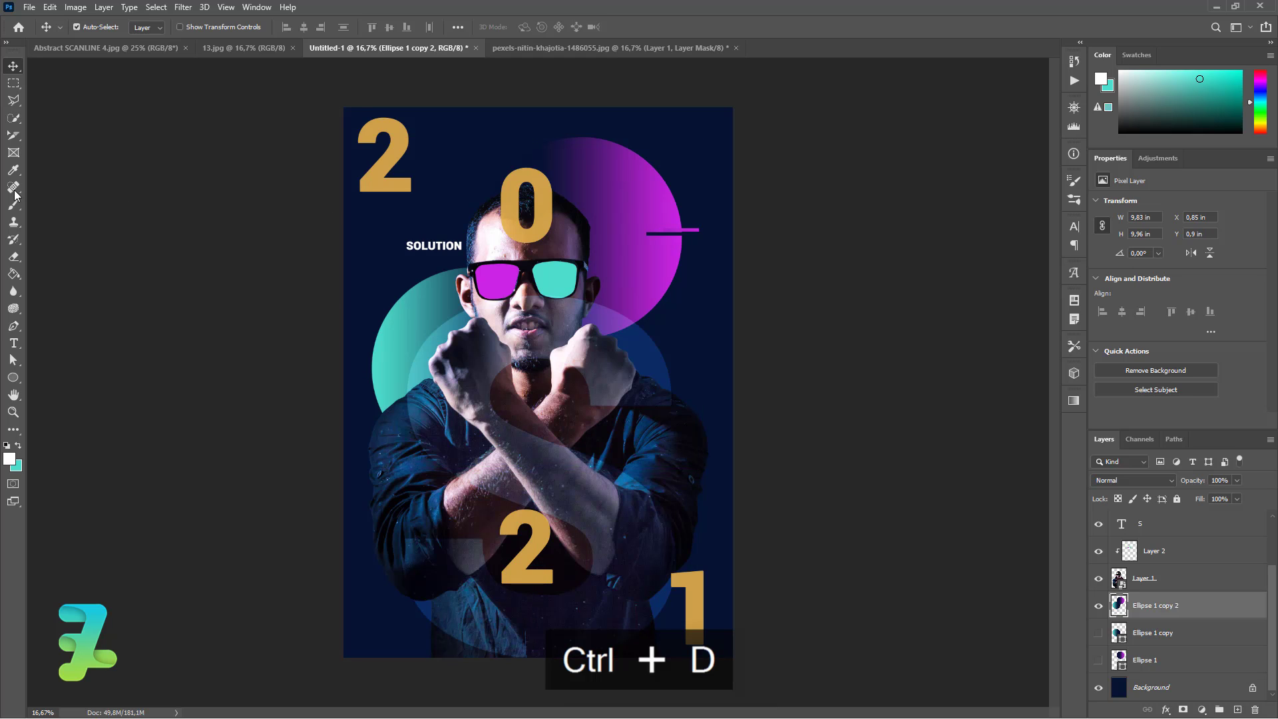
left_click(14, 83)
left_click_drag(366, 324, 418, 325)
left_click_drag(419, 325, 375, 327)
left_click(13, 66)
key("ctrl+z")
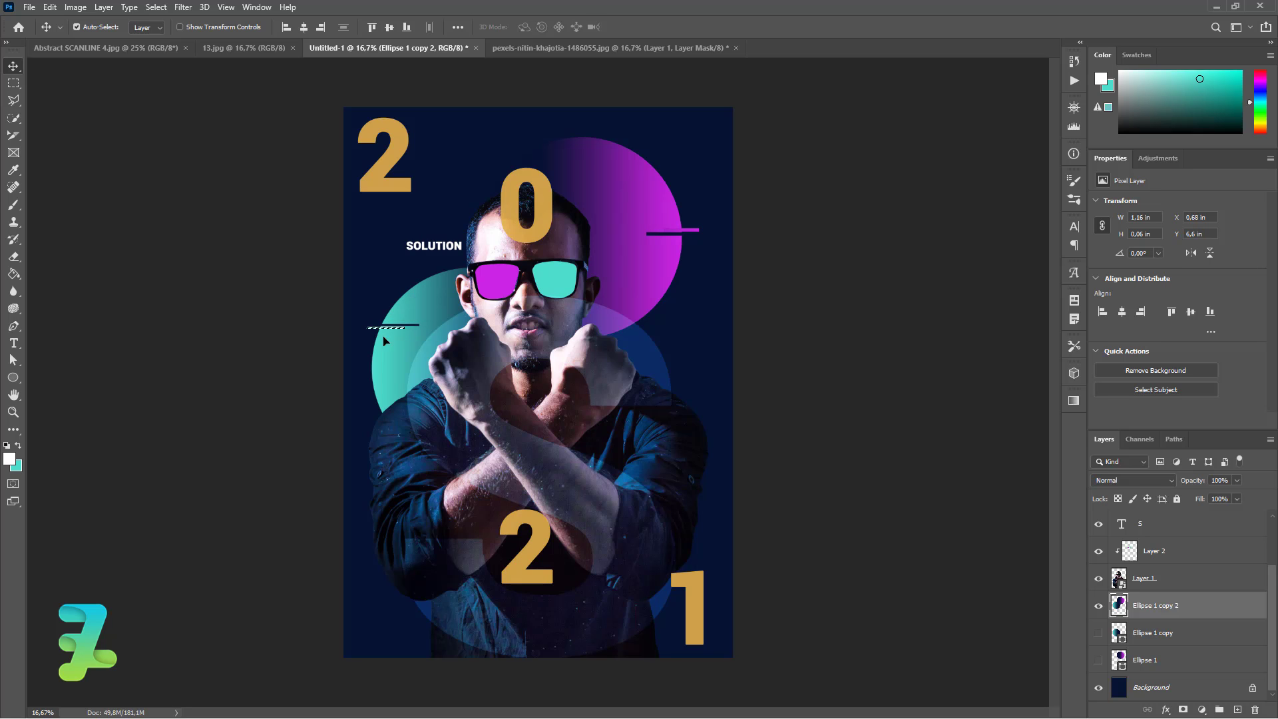
key("ctrl+d")
Step: Shift a thin strip across the pink circle's top rightward and nudge a lower teal strip upward
key("ctrl+equal")
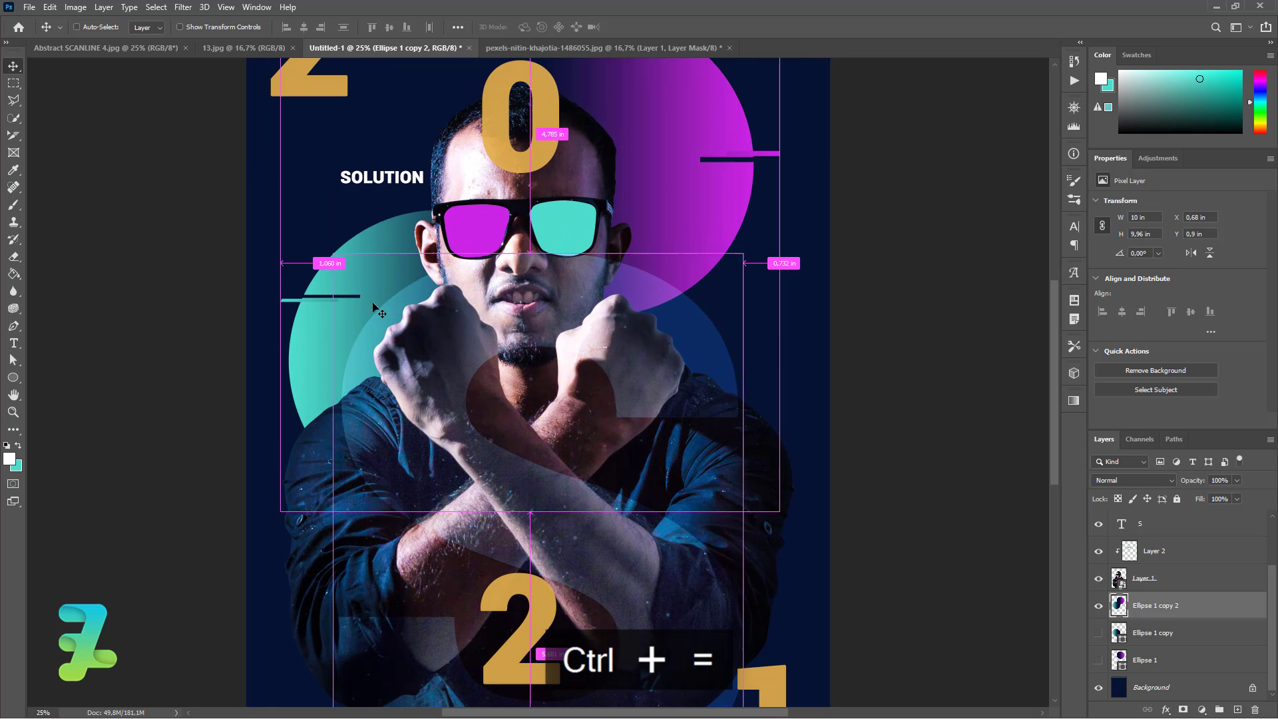
left_click_drag(1054, 338, 1054, 300)
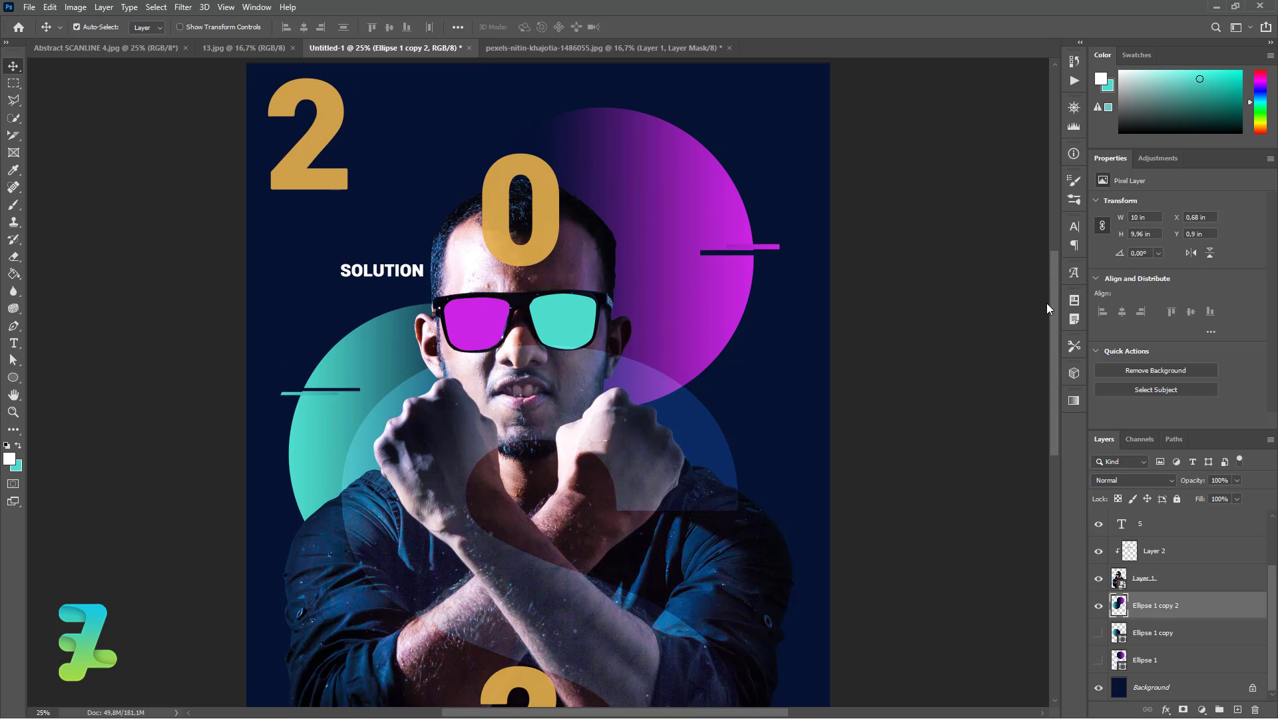
left_click(14, 82)
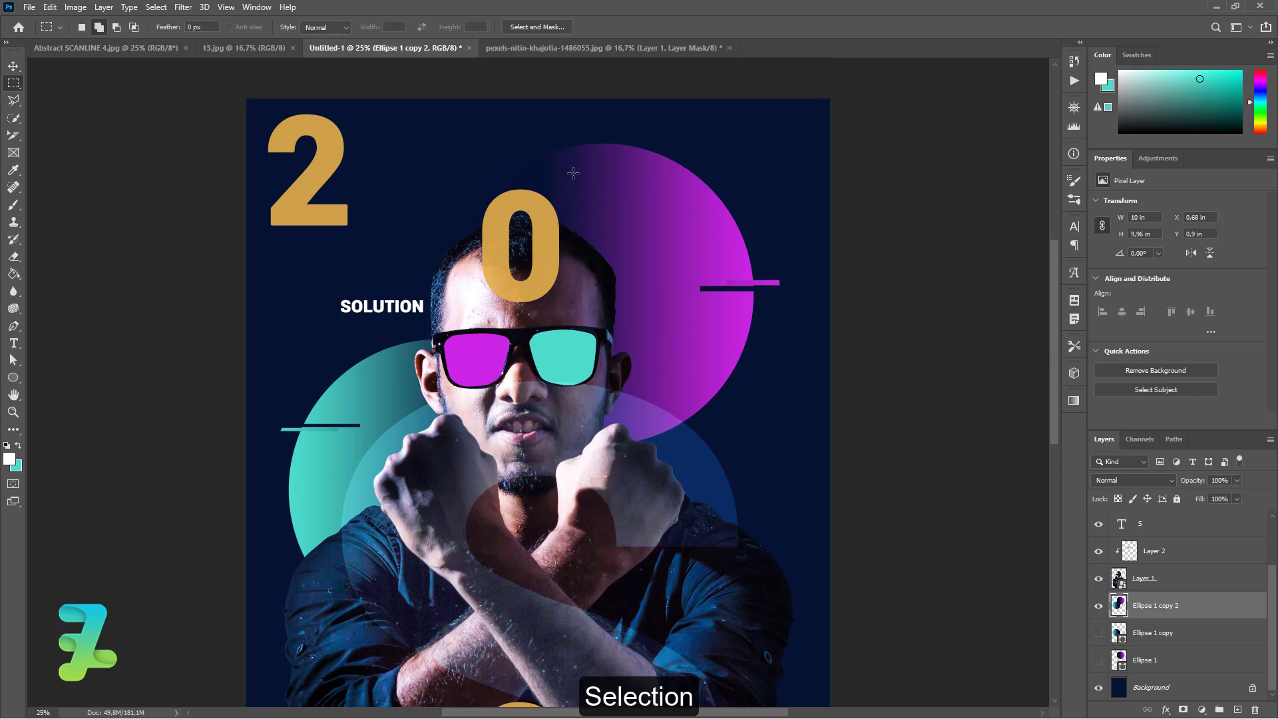
left_click_drag(715, 173, 609, 179)
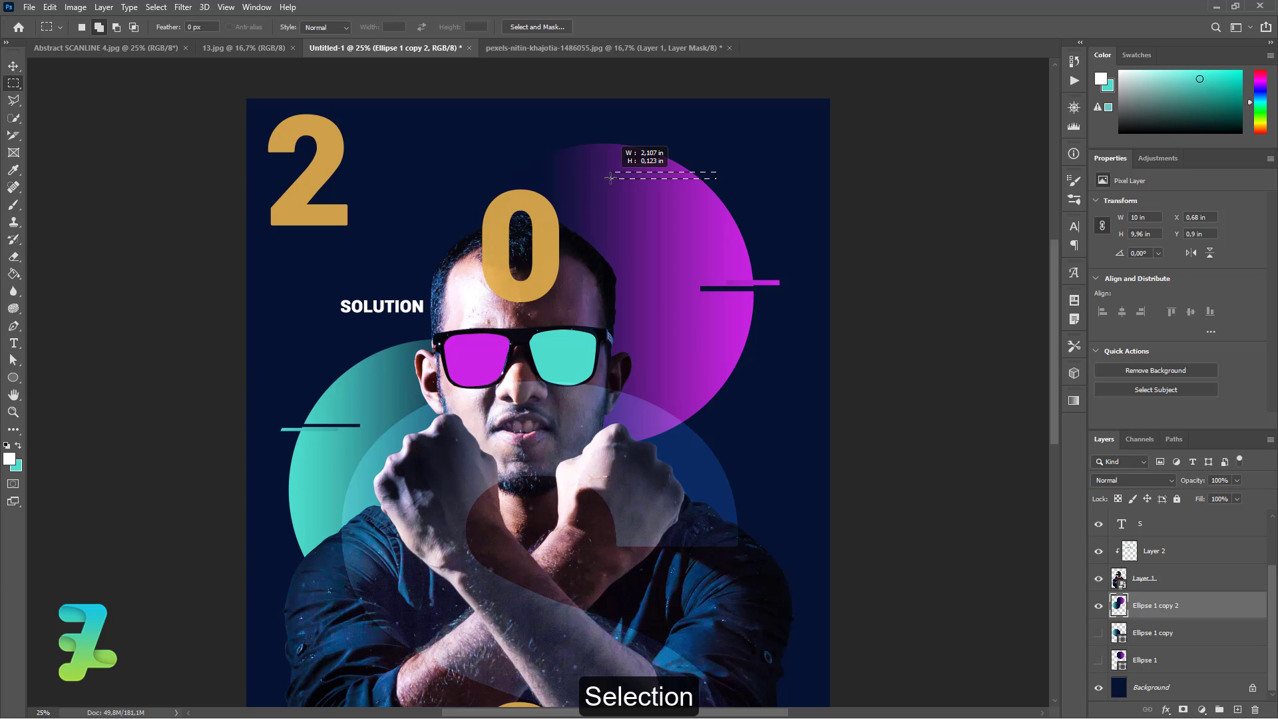
key("v")
left_click_drag(661, 180, 686, 181)
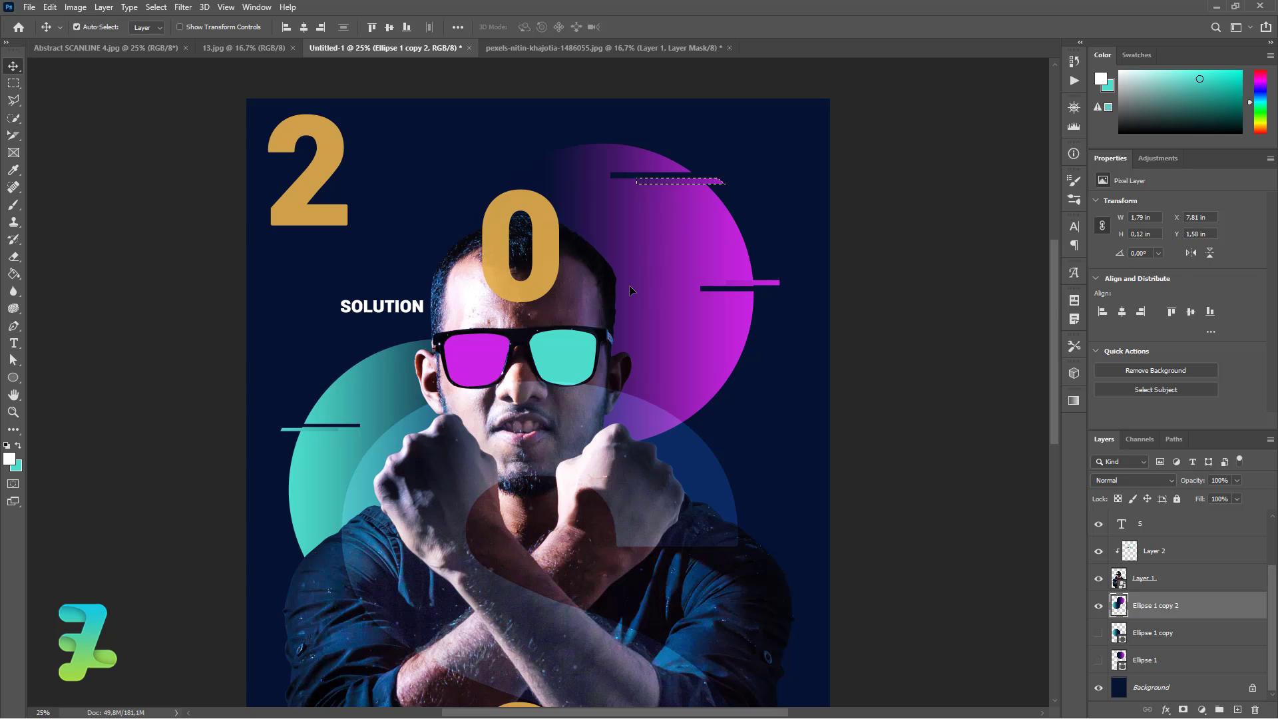
key("ctrl+d")
left_click(14, 82)
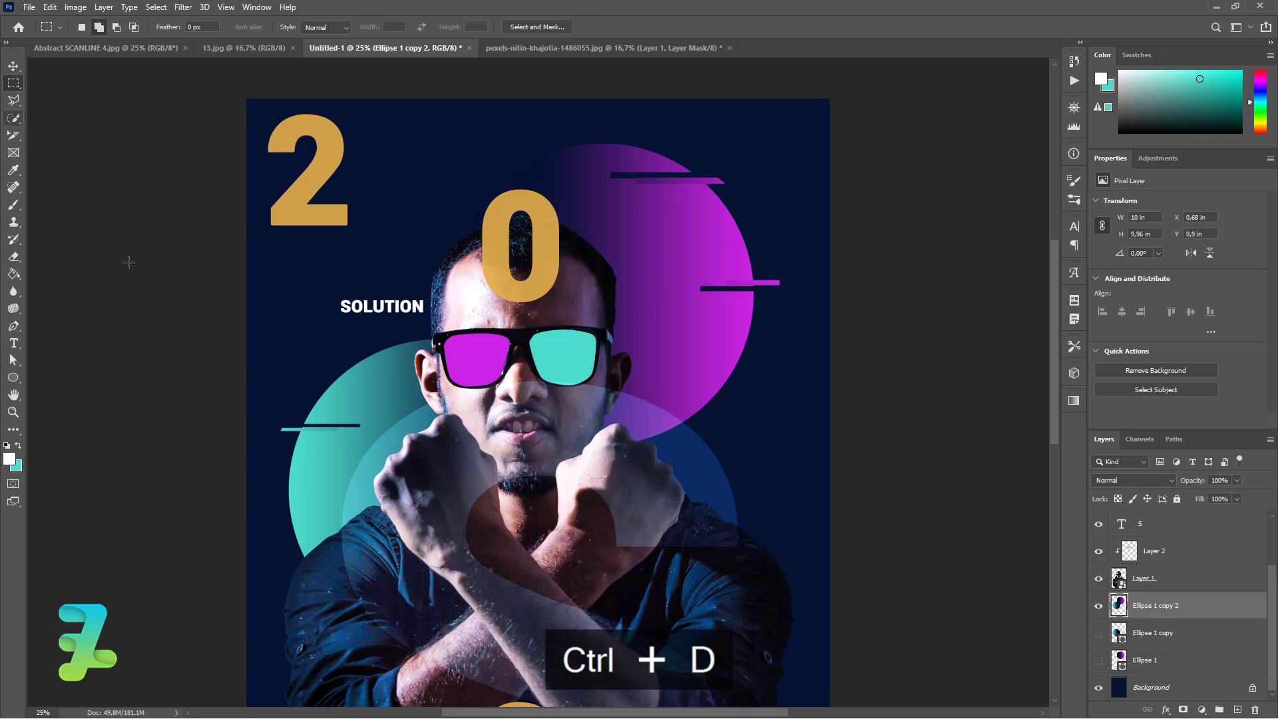
left_click_drag(281, 495, 339, 499)
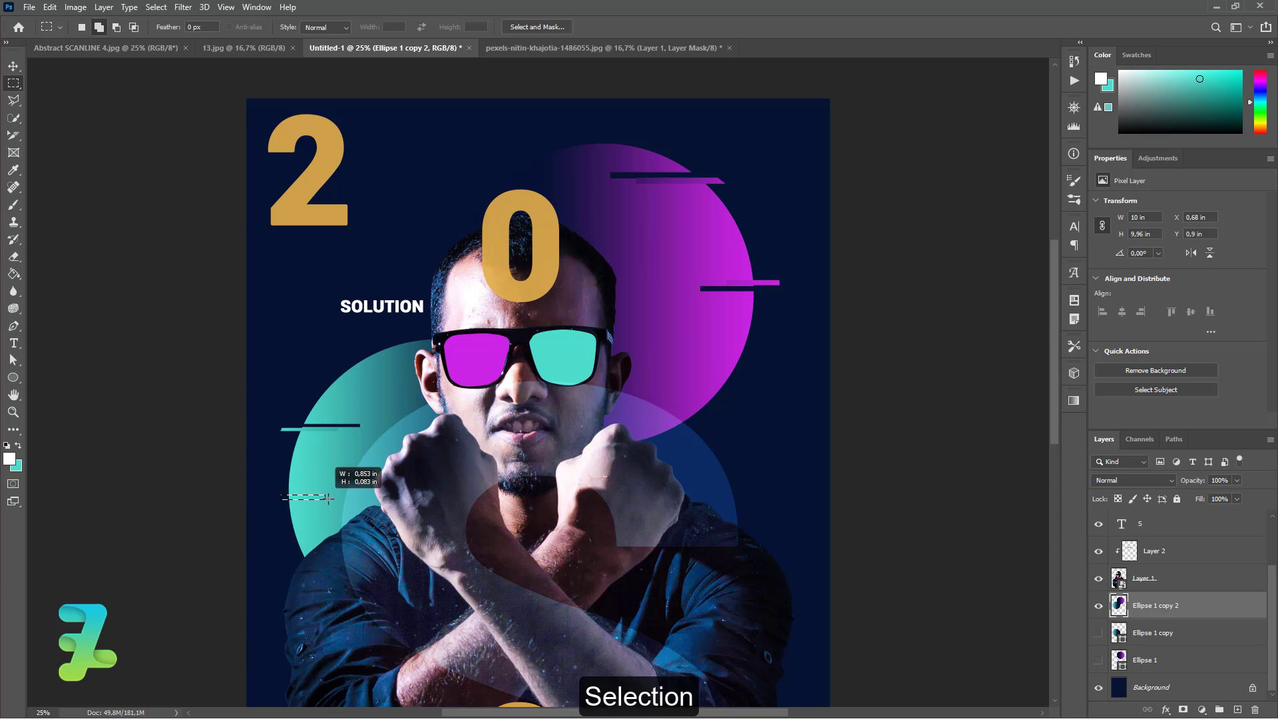
left_click(13, 66)
left_click_drag(283, 500, 277, 498)
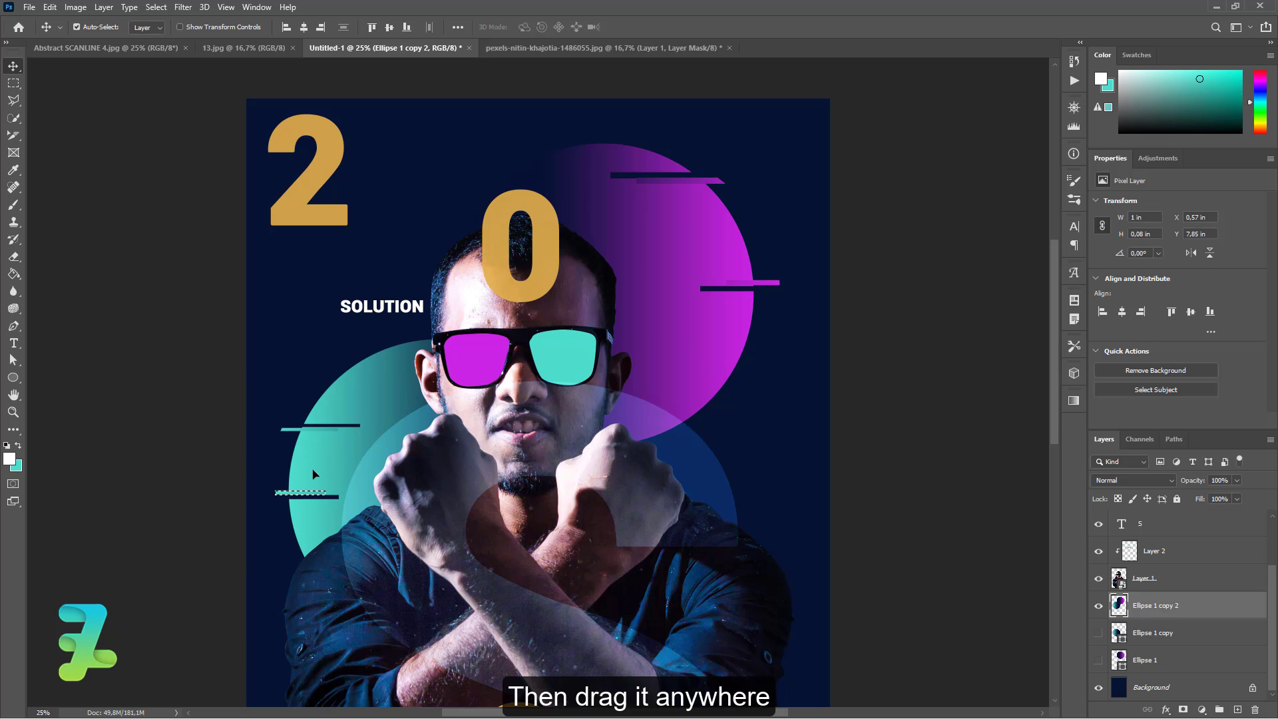
key("ctrl+d")
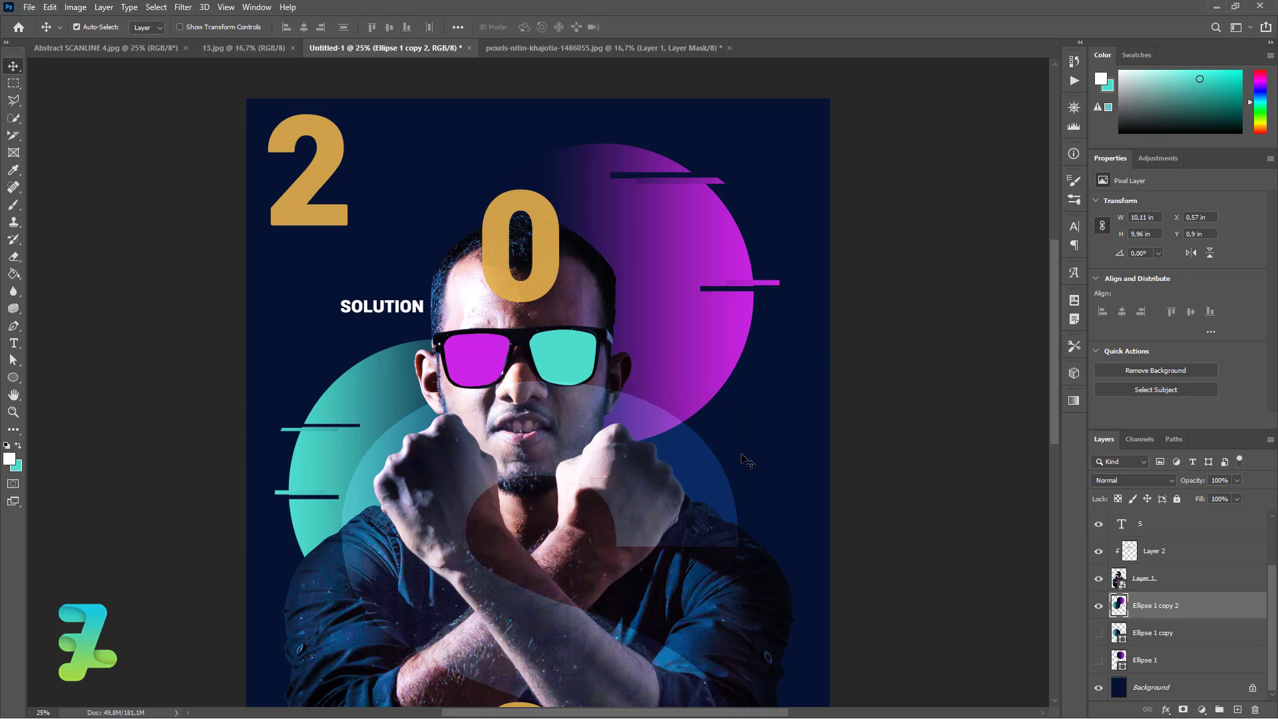
Step: Duplicate the large S text layer and rasterize the copy
left_click(746, 504, "ctrl")
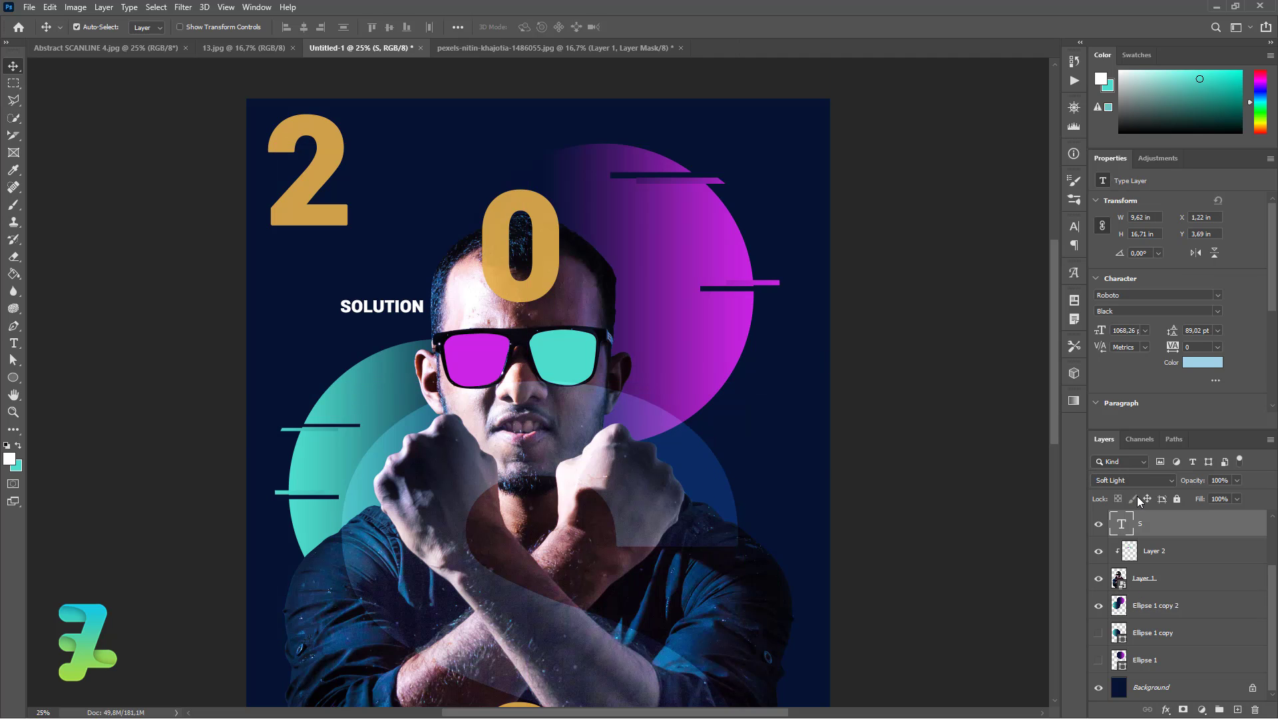
key("ctrl+j")
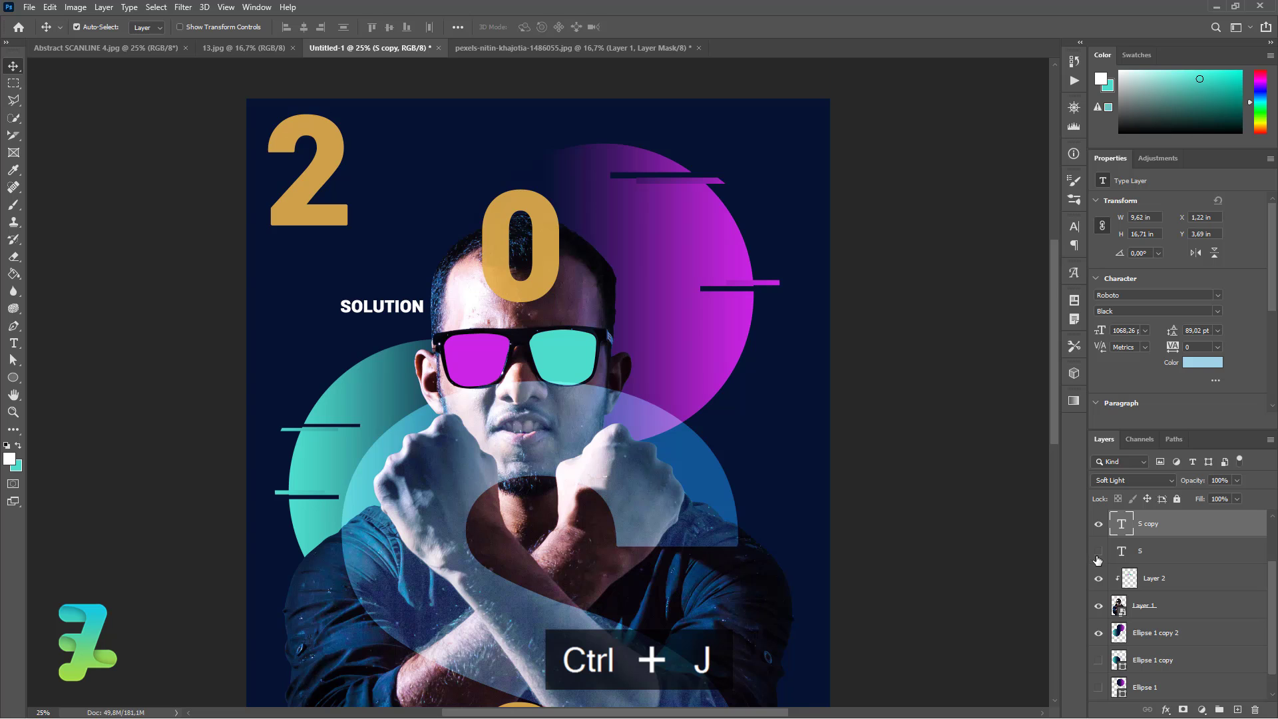
right_click(1169, 523)
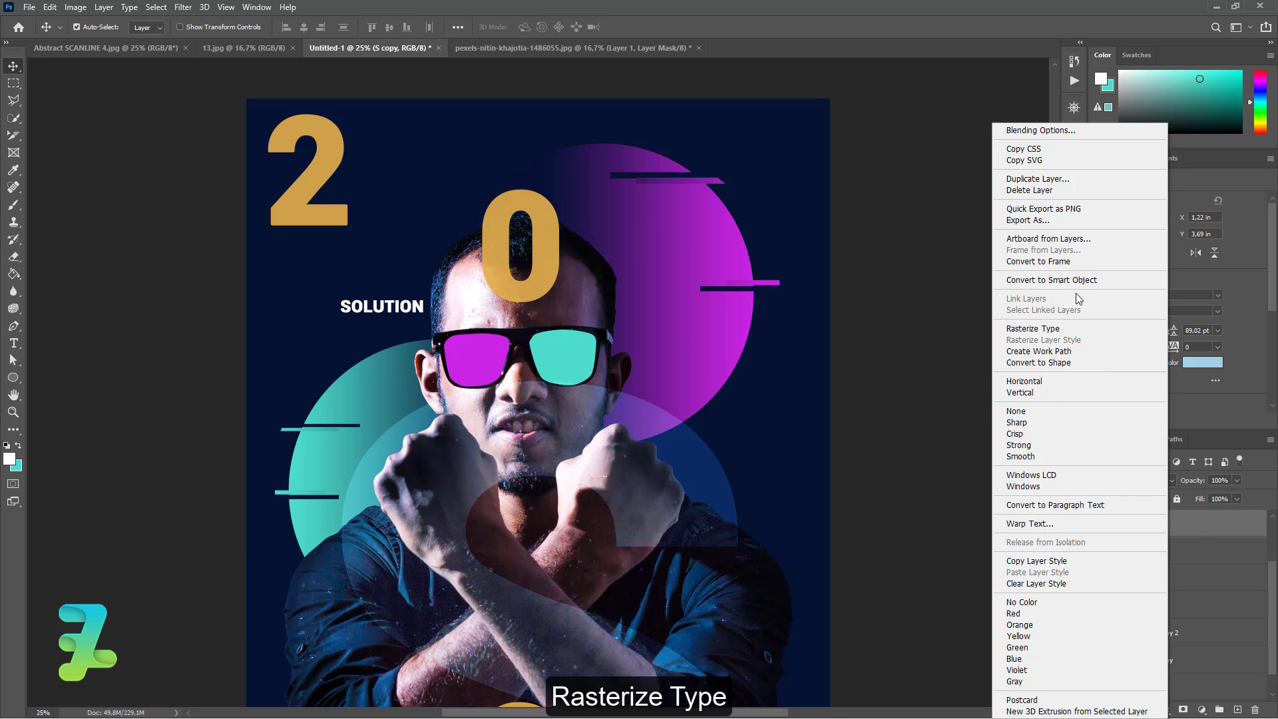
left_click(1076, 328)
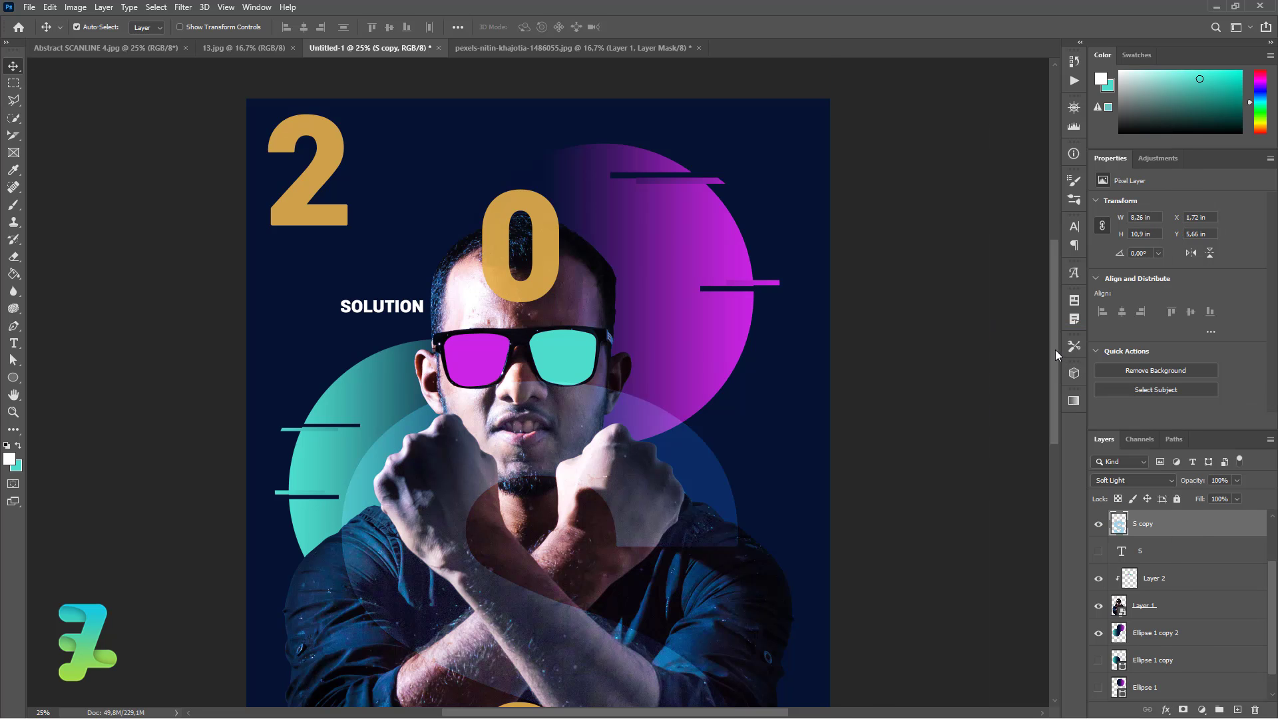
left_click_drag(1056, 349, 1057, 409)
Step: Offset thin slices of the S copy across the hand and left side, undoing a stray photo move
left_click(6, 83)
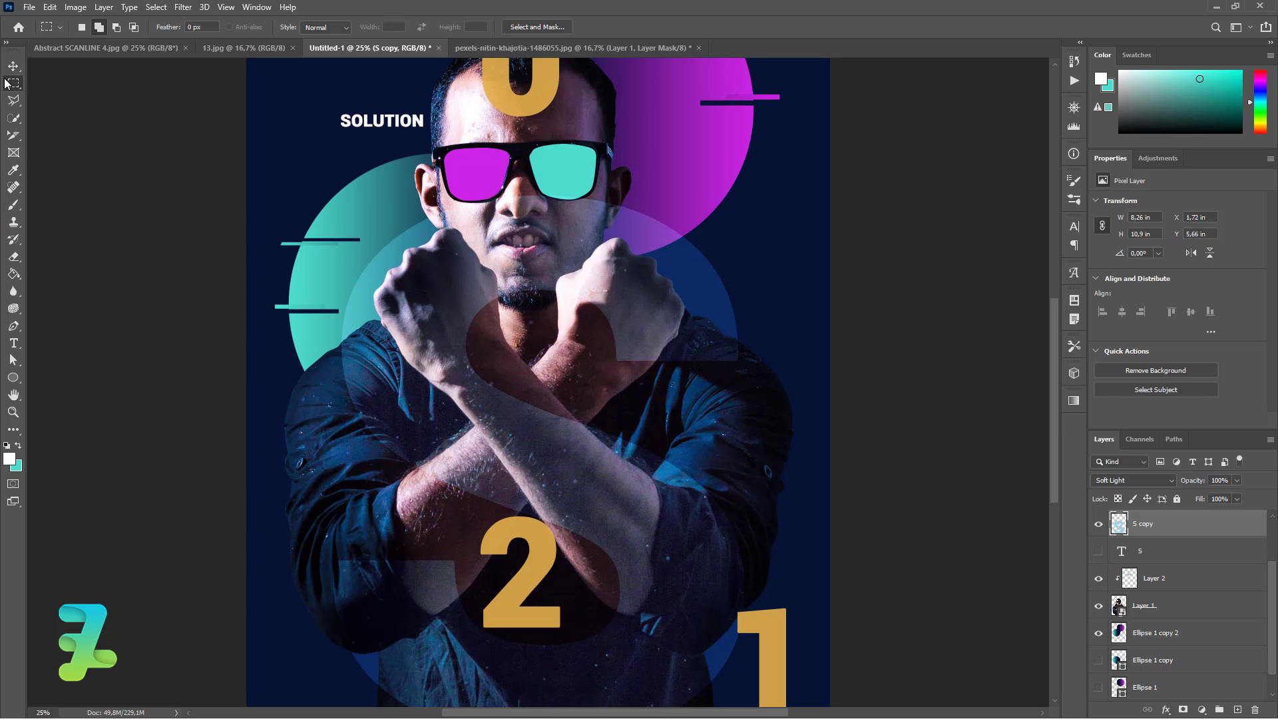
mouse_move(748, 309)
left_mouse_down()
mouse_move(638, 305)
mouse_move(747, 310)
left_mouse_up()
left_click(13, 66)
key("ctrl+d")
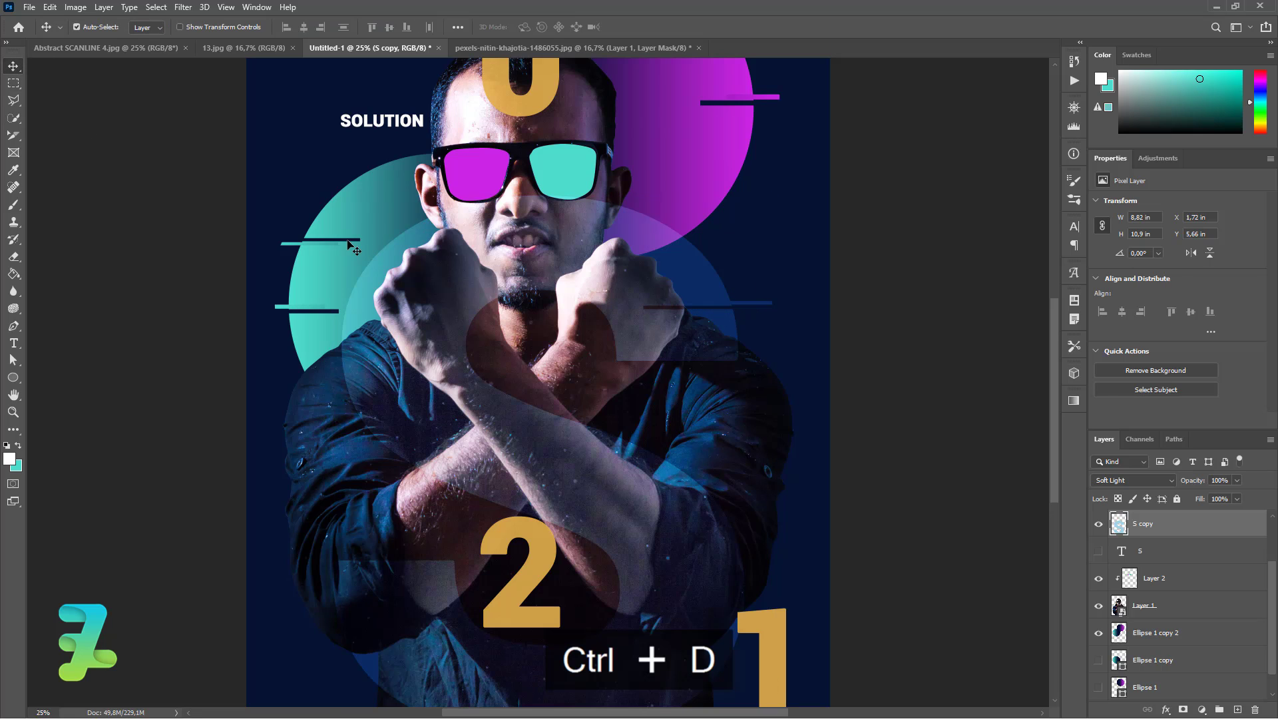
left_click(13, 83)
left_click_drag(377, 388, 301, 390)
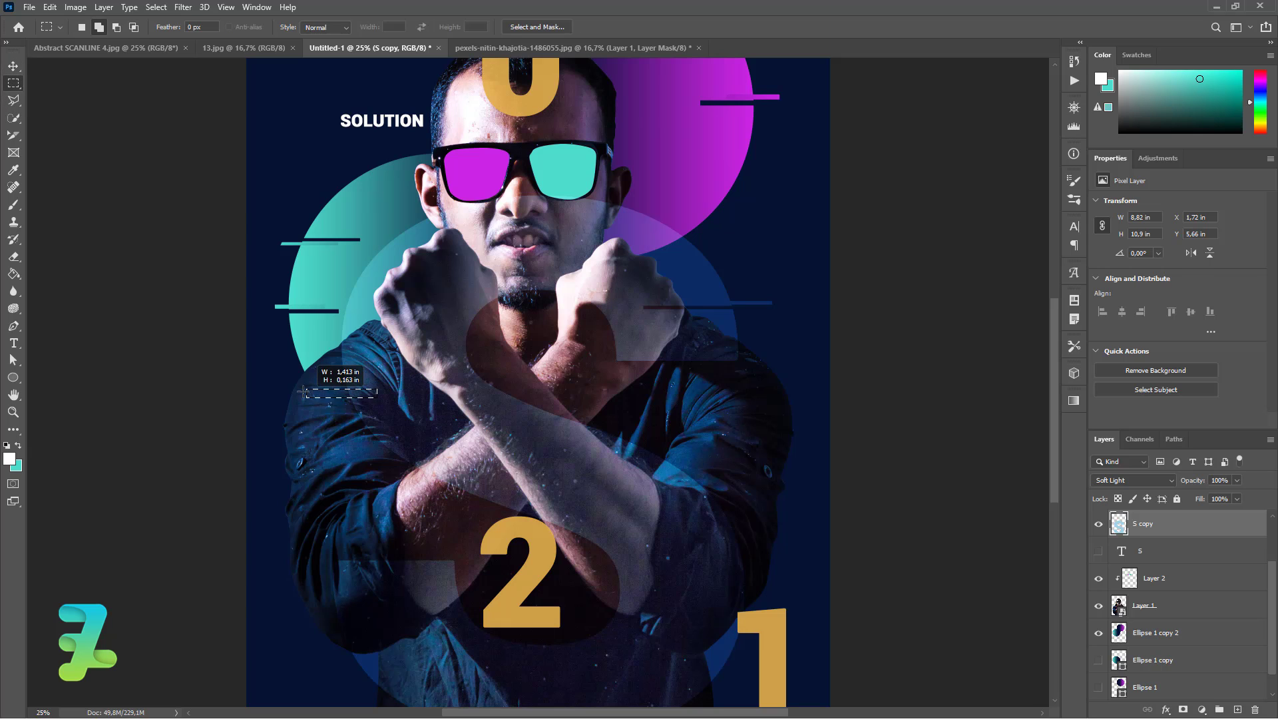
left_click(14, 66)
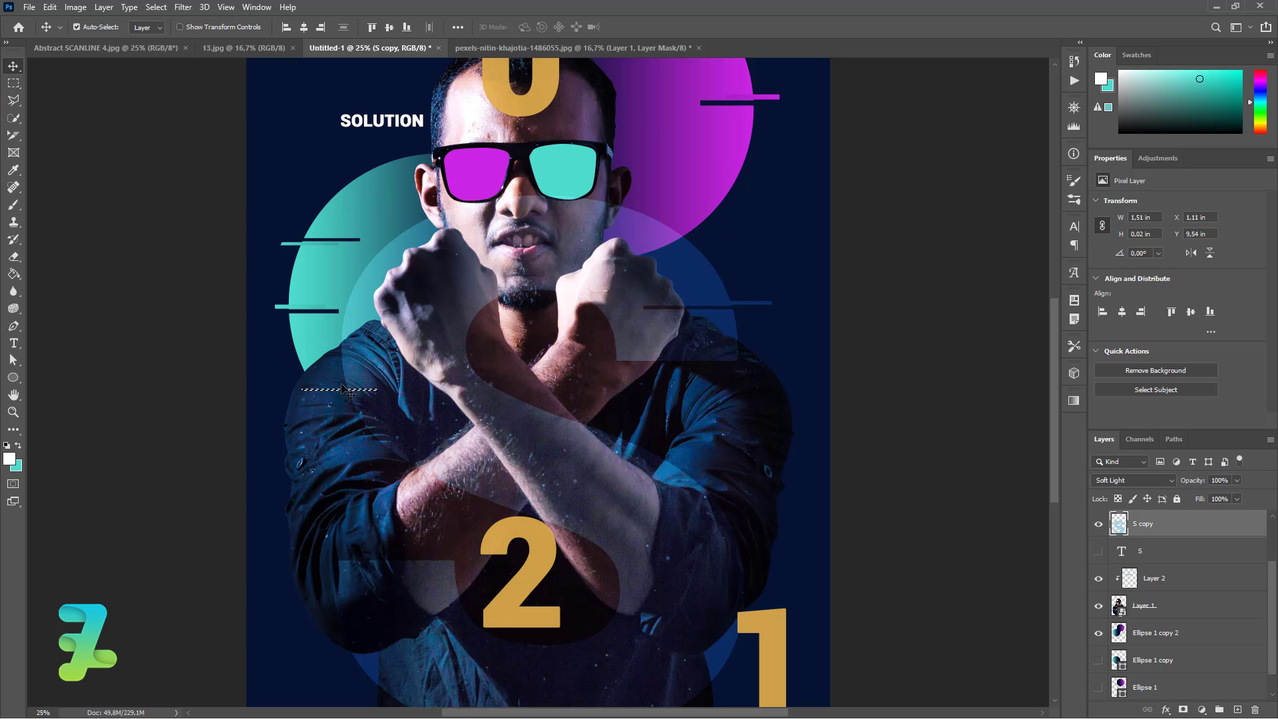
left_click(346, 396)
left_click_drag(346, 396, 341, 398)
key("ctrl+z")
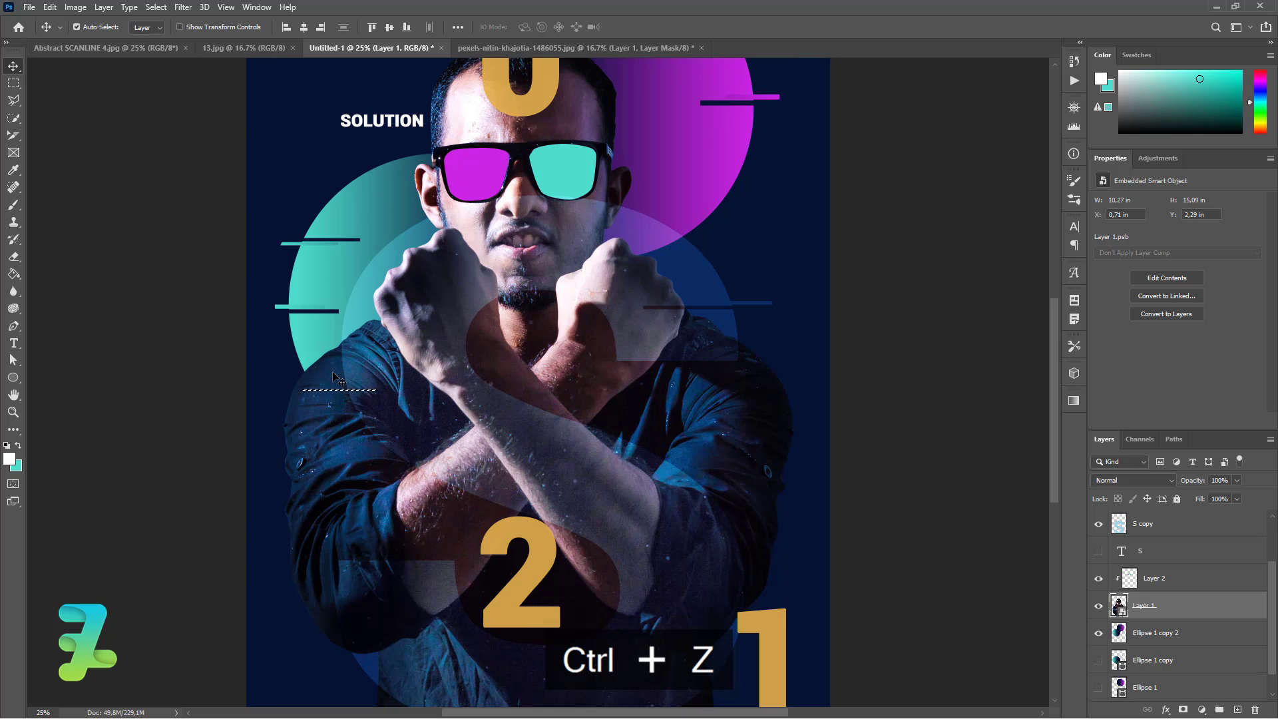
left_click(313, 391)
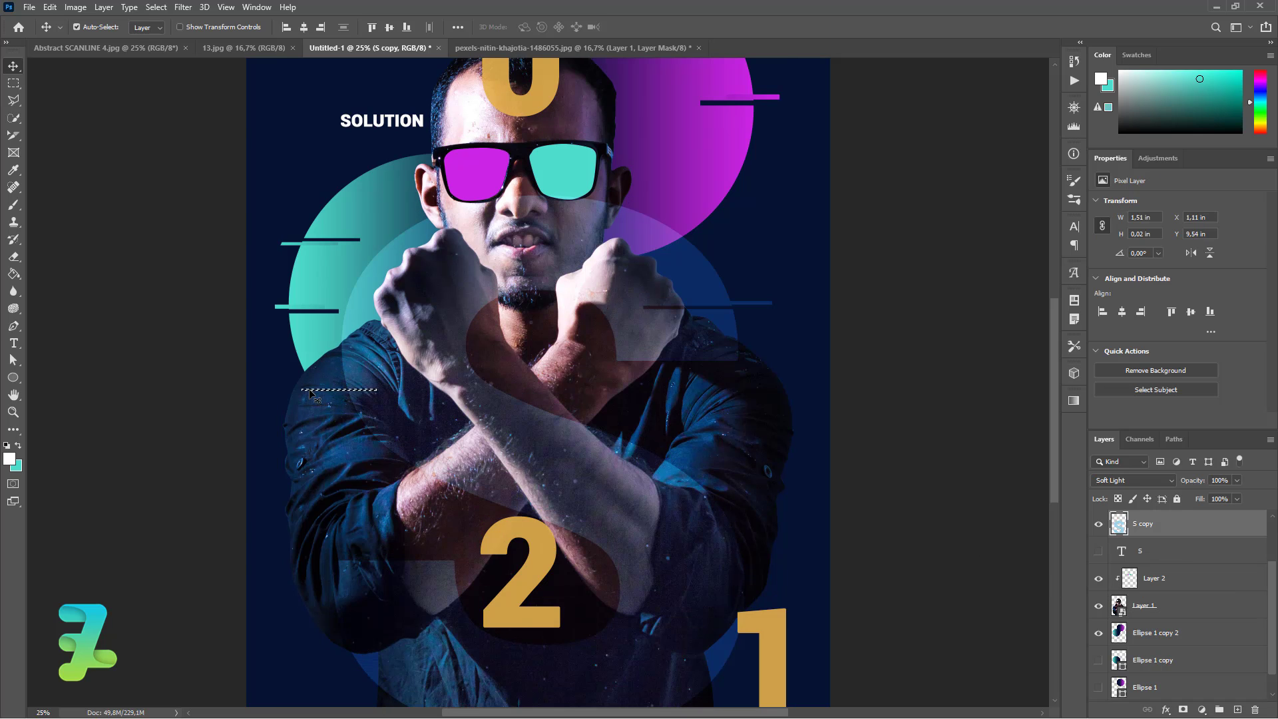
left_click_drag(313, 392, 293, 390)
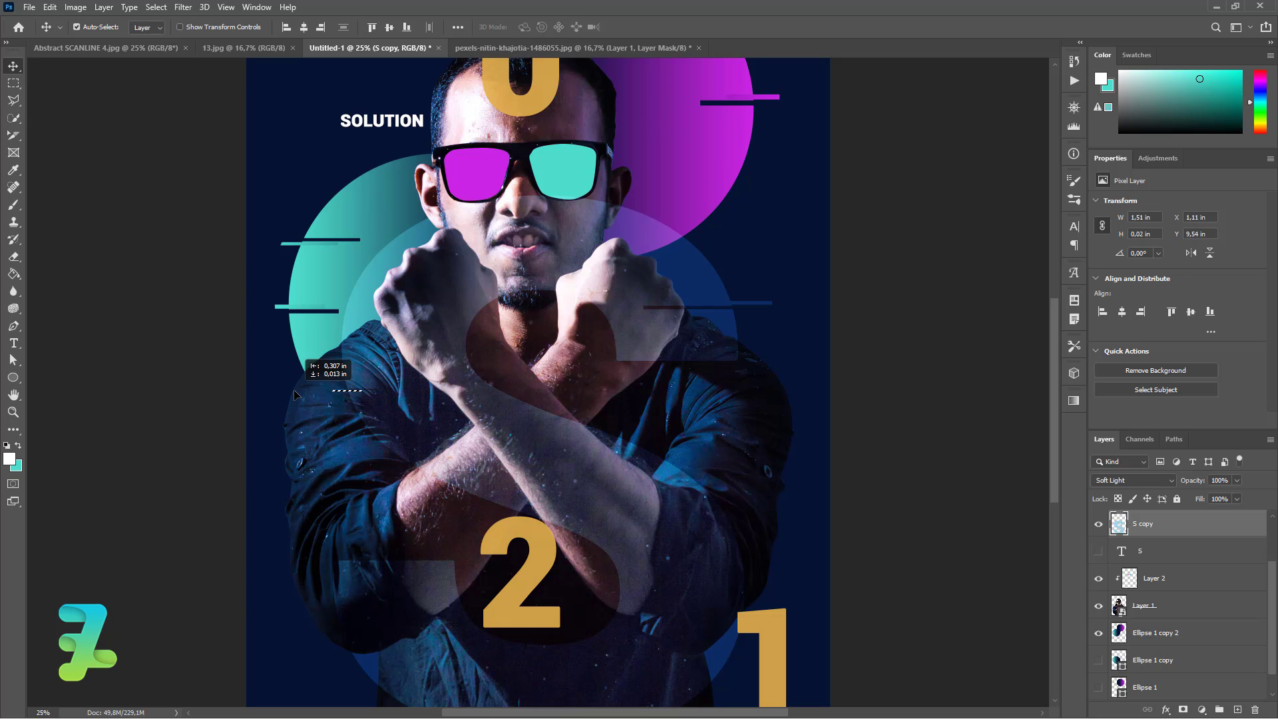
key("ctrl+d")
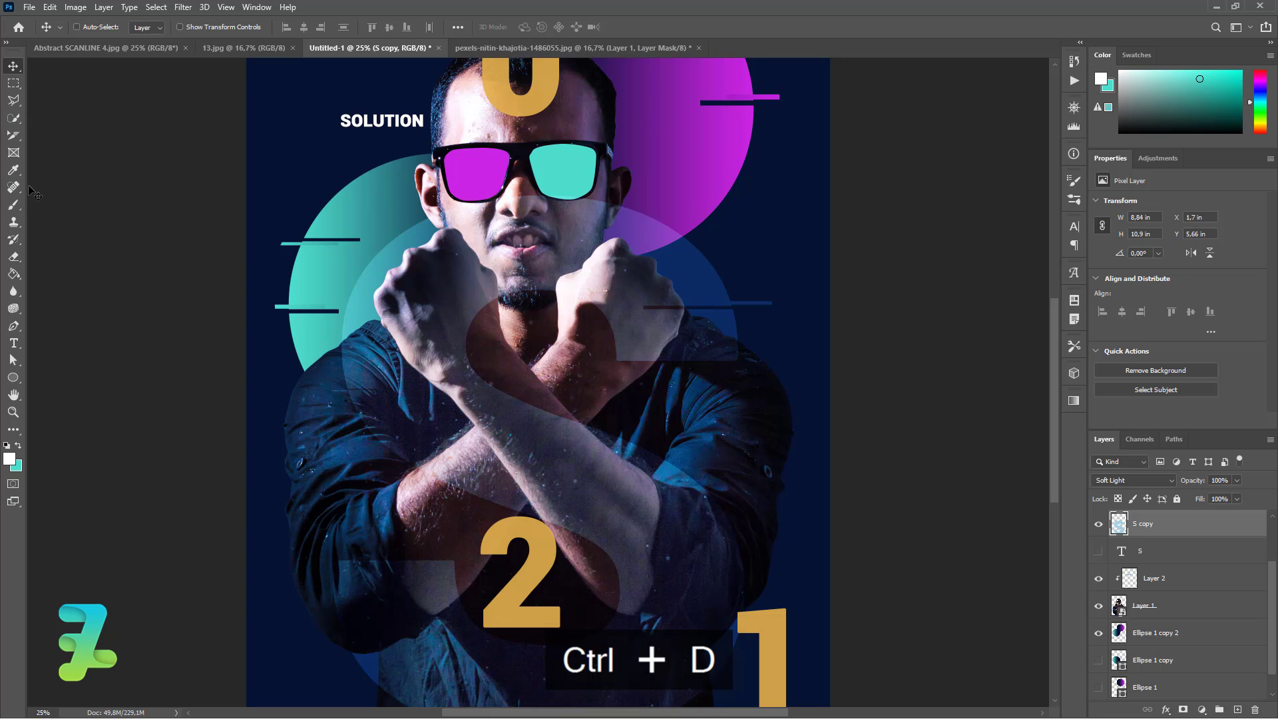
Step: Shift a thin slice of the S copy across the arm sideways
left_click(9, 81)
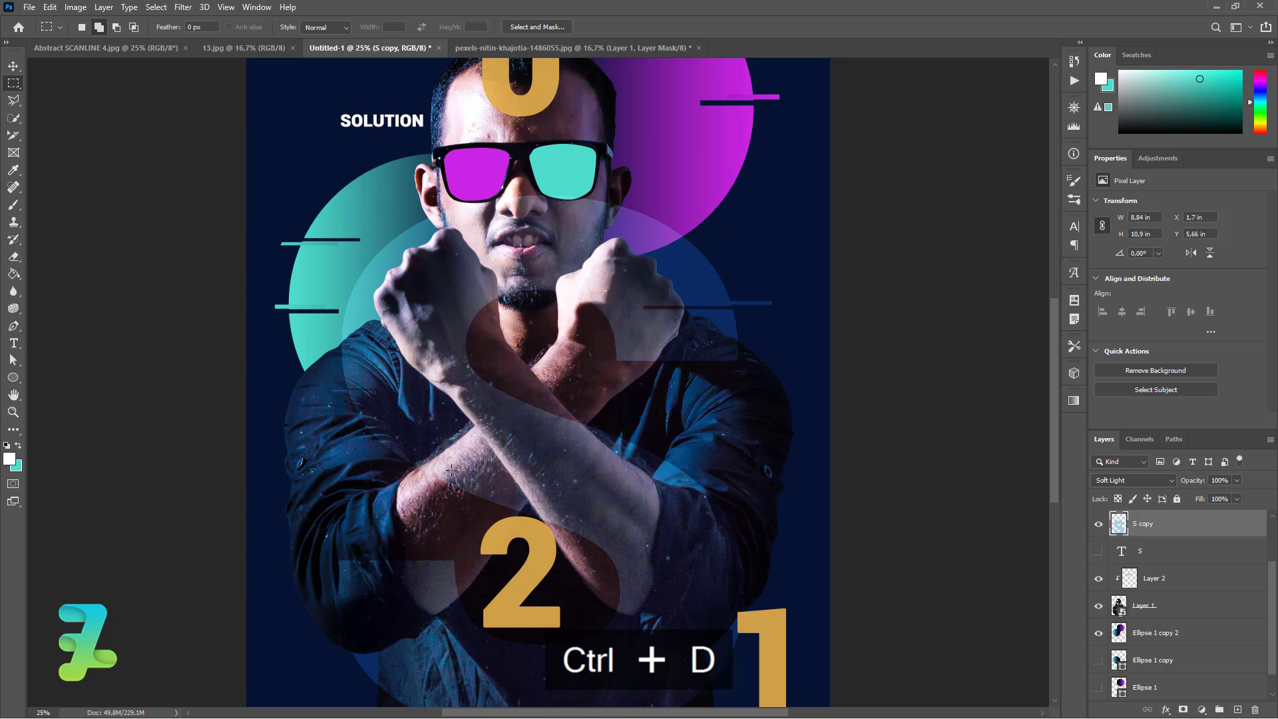
left_click_drag(475, 445, 325, 448)
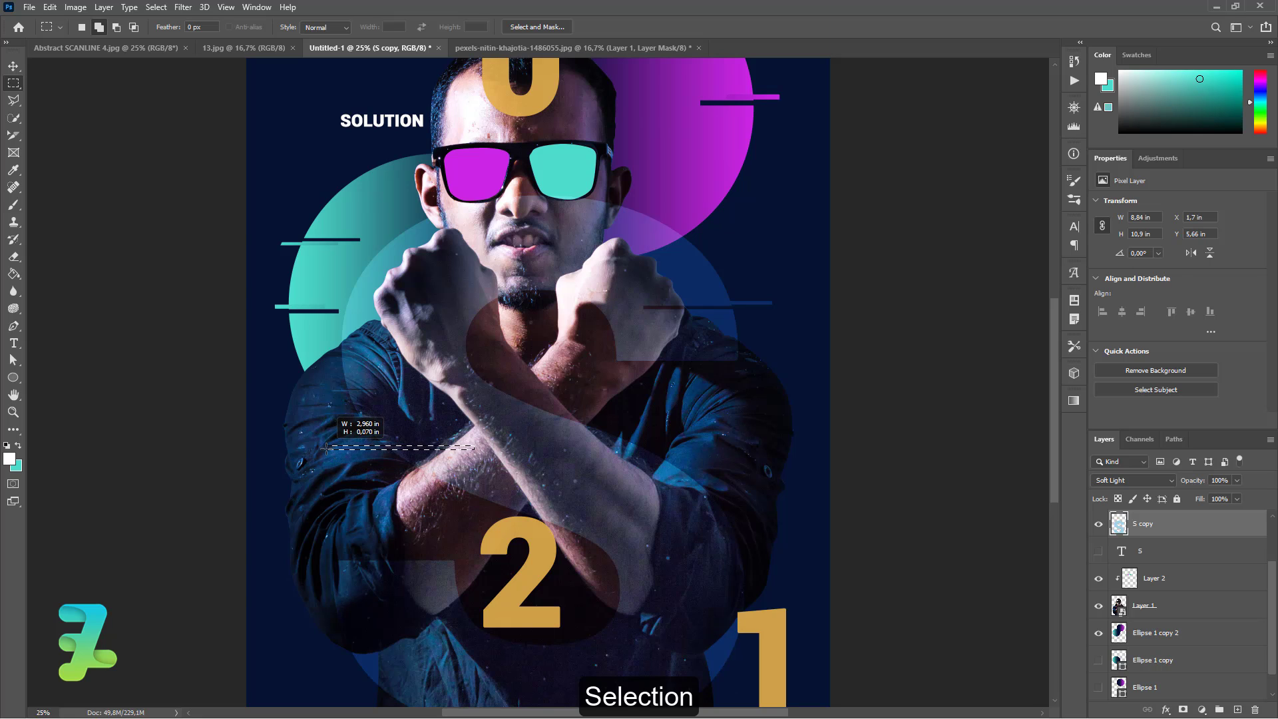
key("v")
left_click_drag(407, 455, 374, 455)
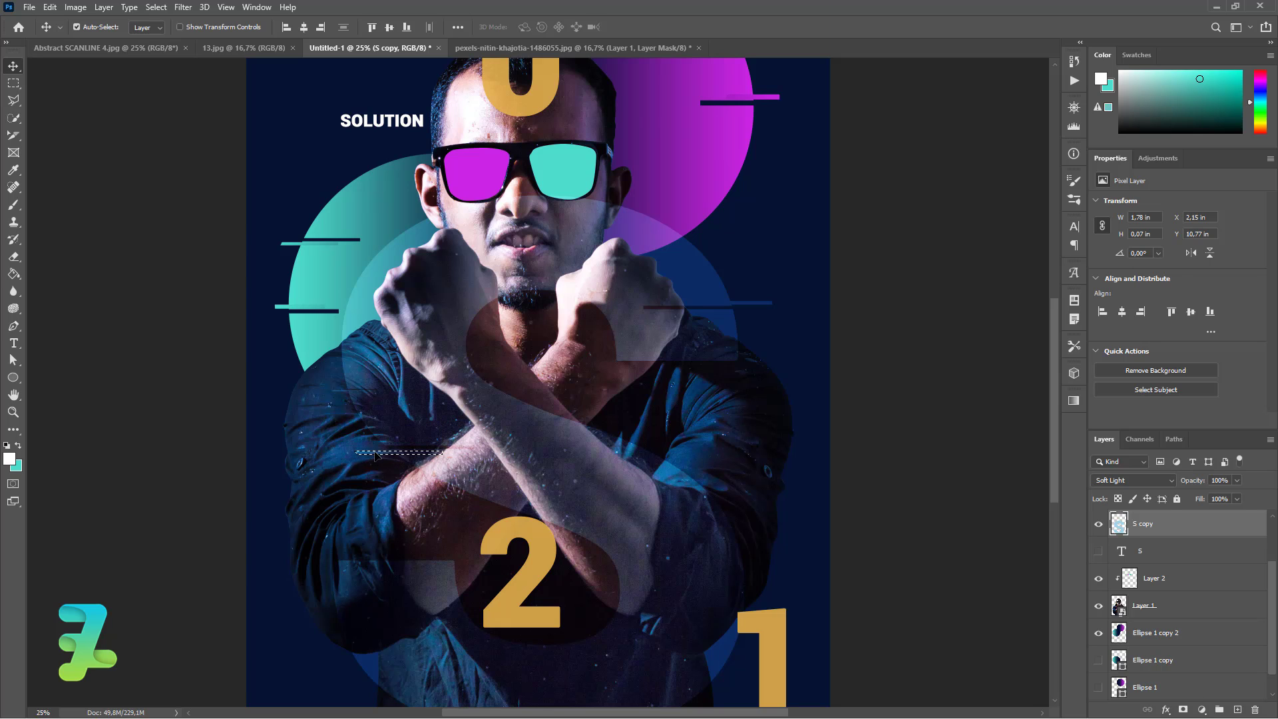
key("ctrl+d")
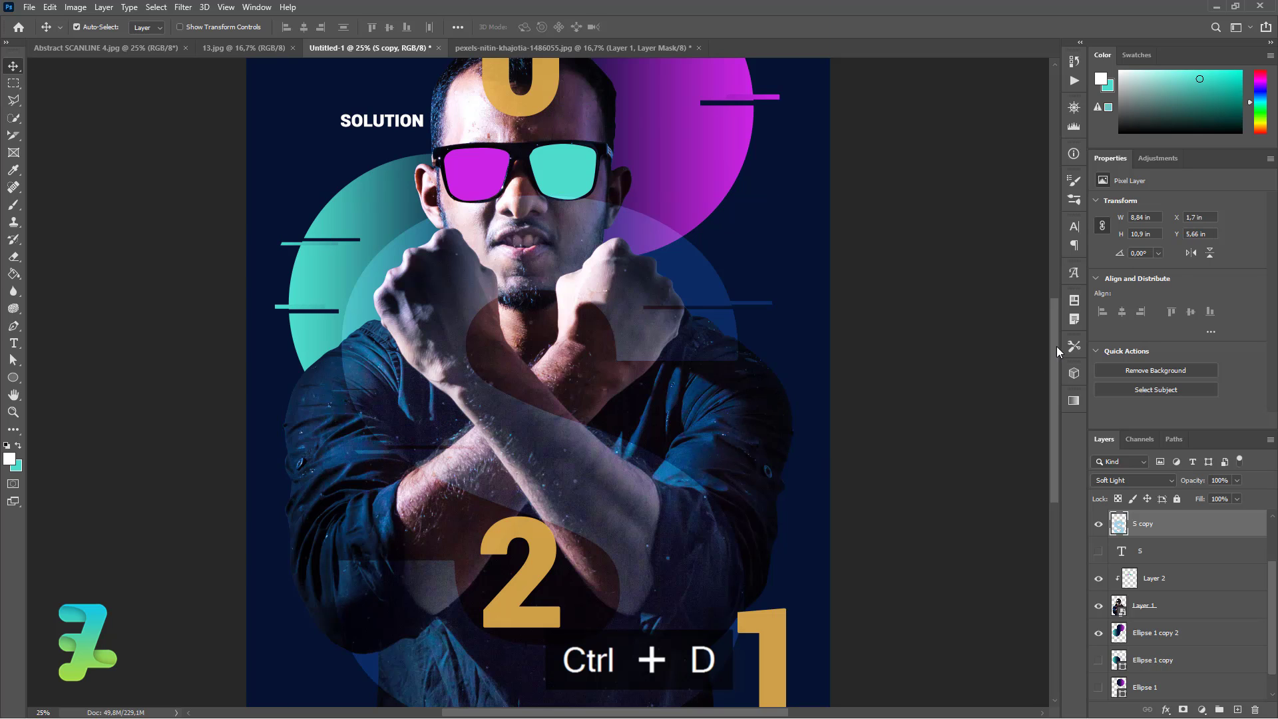
scroll(1057, 365, "down", 5)
Step: Nudge a thin slice near the lower S slightly right and down
left_click(14, 82)
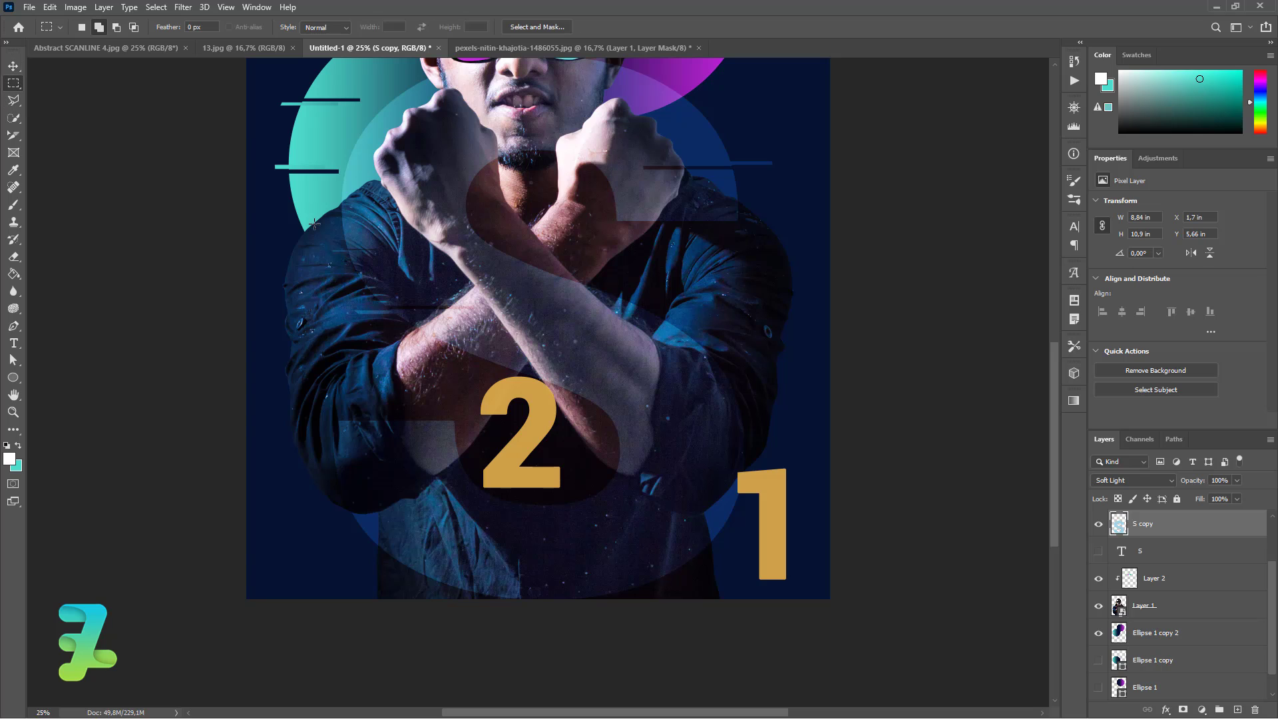
mouse_move(761, 395)
left_mouse_down()
mouse_move(618, 397)
mouse_move(673, 386)
left_mouse_up()
key("v")
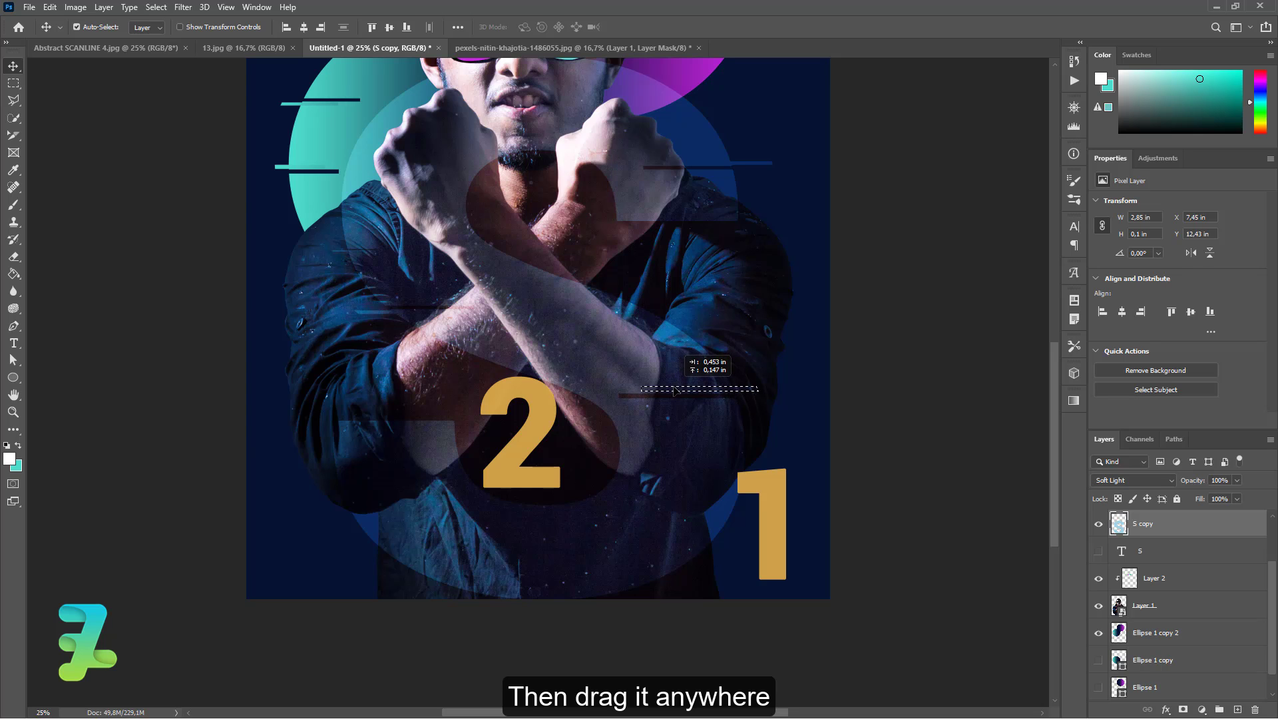
left_click_drag(673, 389, 675, 393)
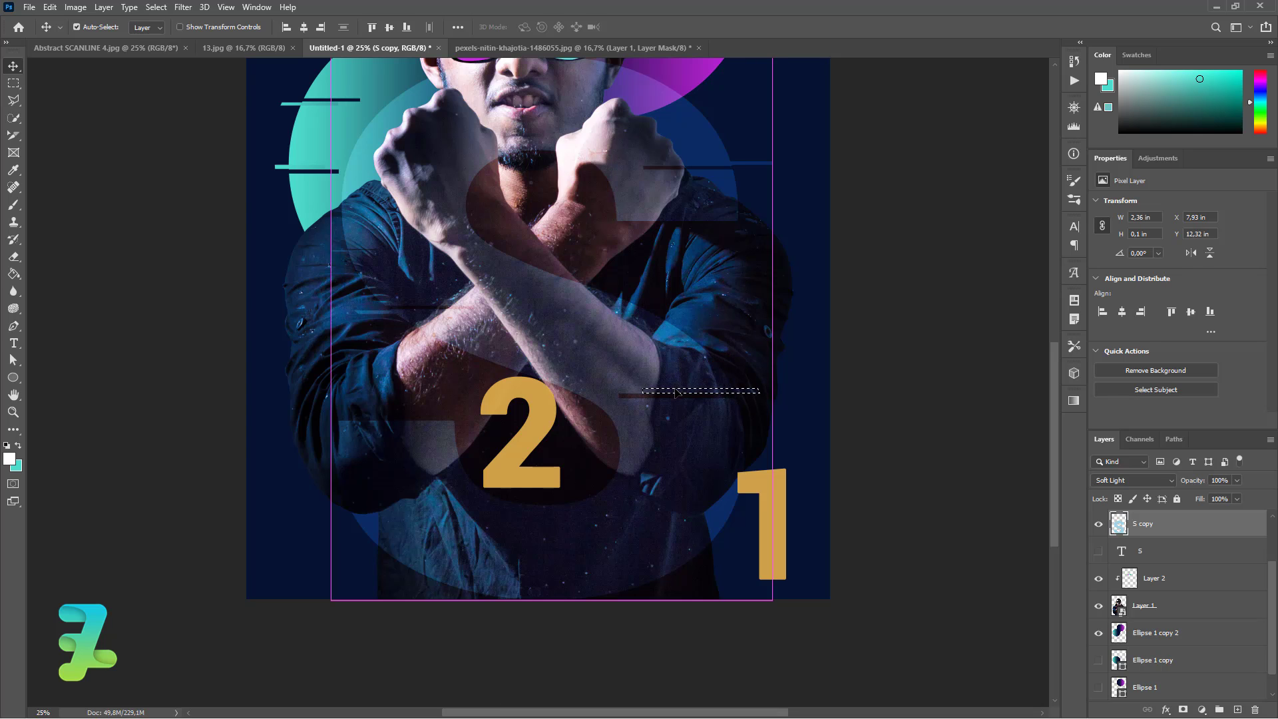
key("ctrl+d")
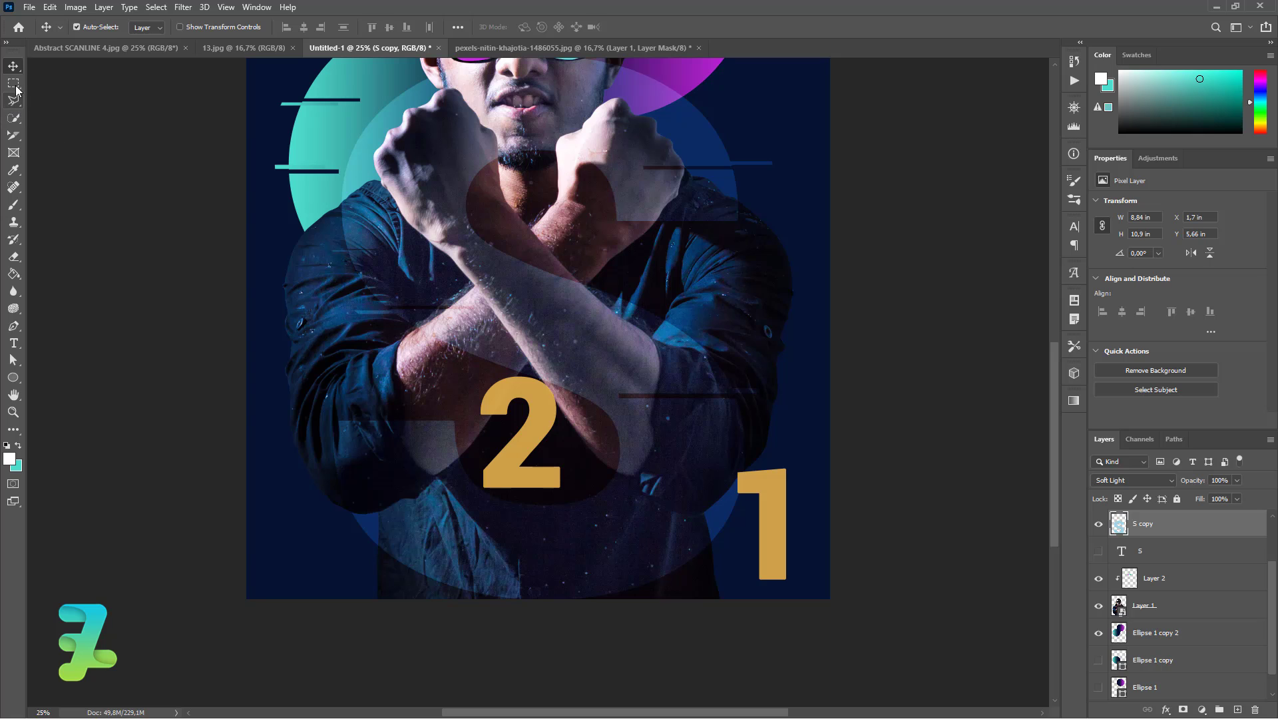
Step: Shift a thin left-sleeve strip of the S copy leftward, undoing accidental photo-layer moves
left_click(13, 82)
left_click_drag(310, 448, 384, 450)
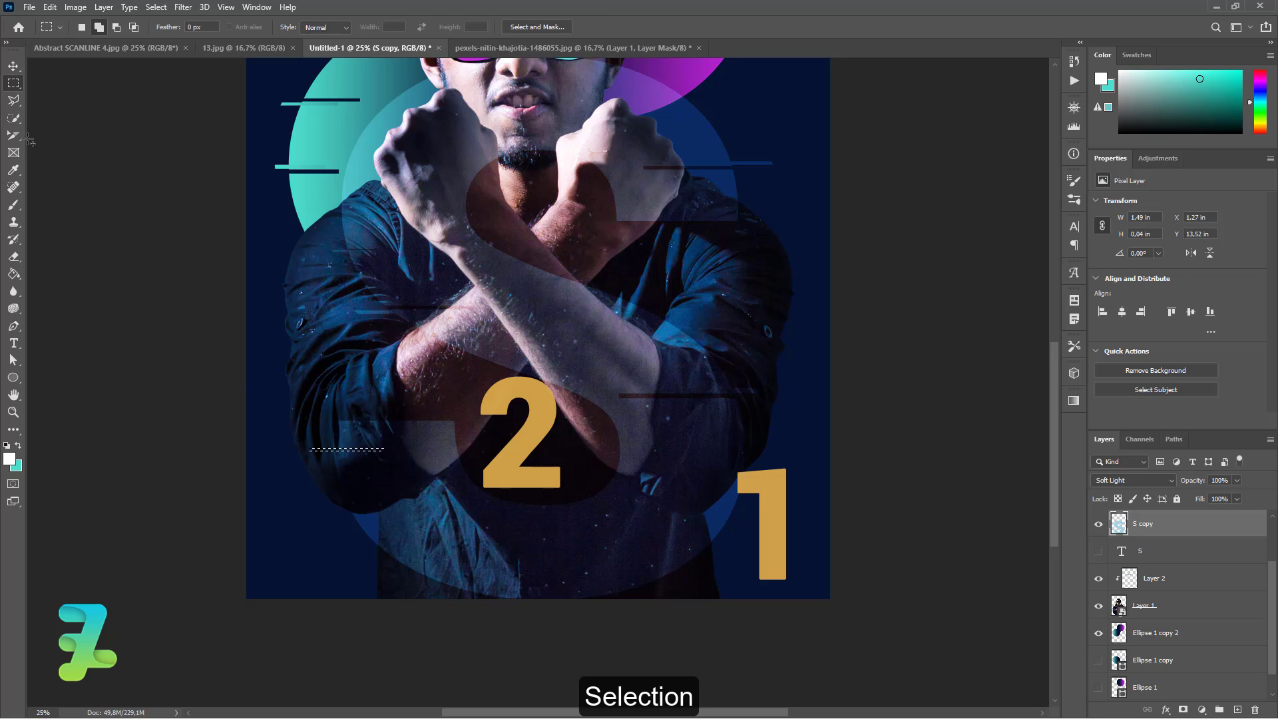
left_click(14, 65)
left_click_drag(322, 452, 314, 464)
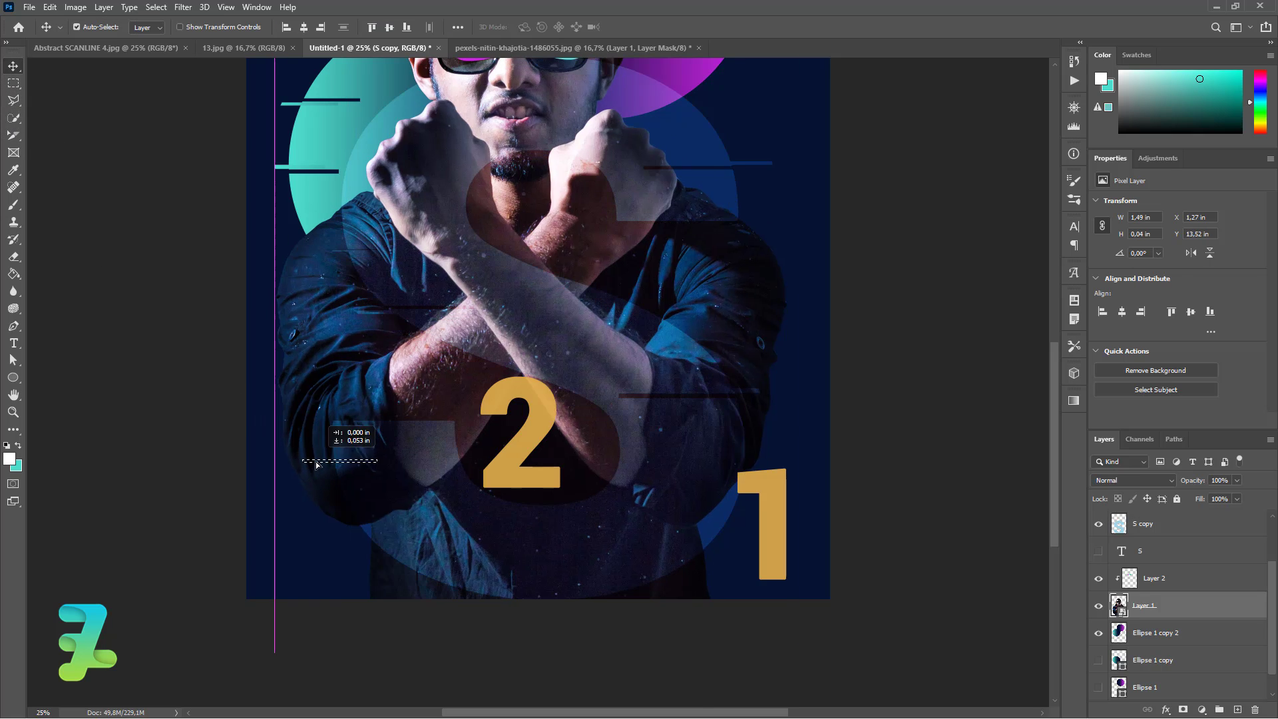
key("ctrl+z")
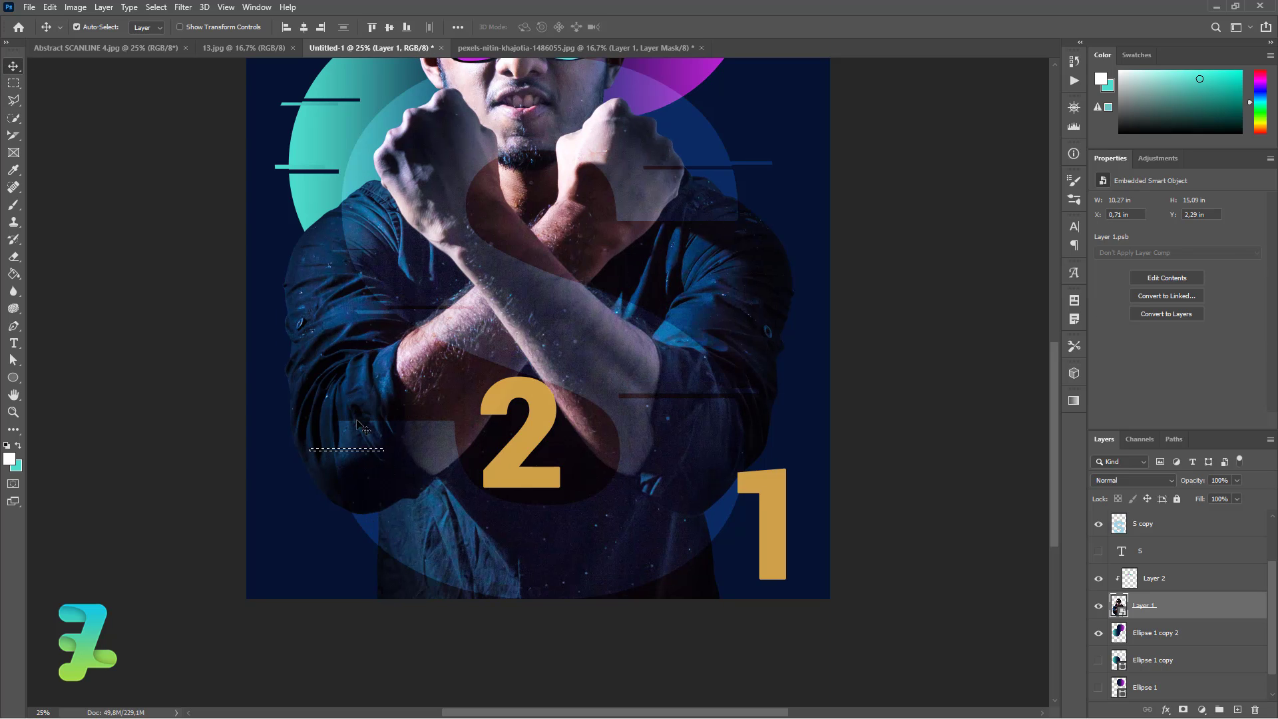
left_click_drag(345, 455, 338, 459)
key("ctrl+z")
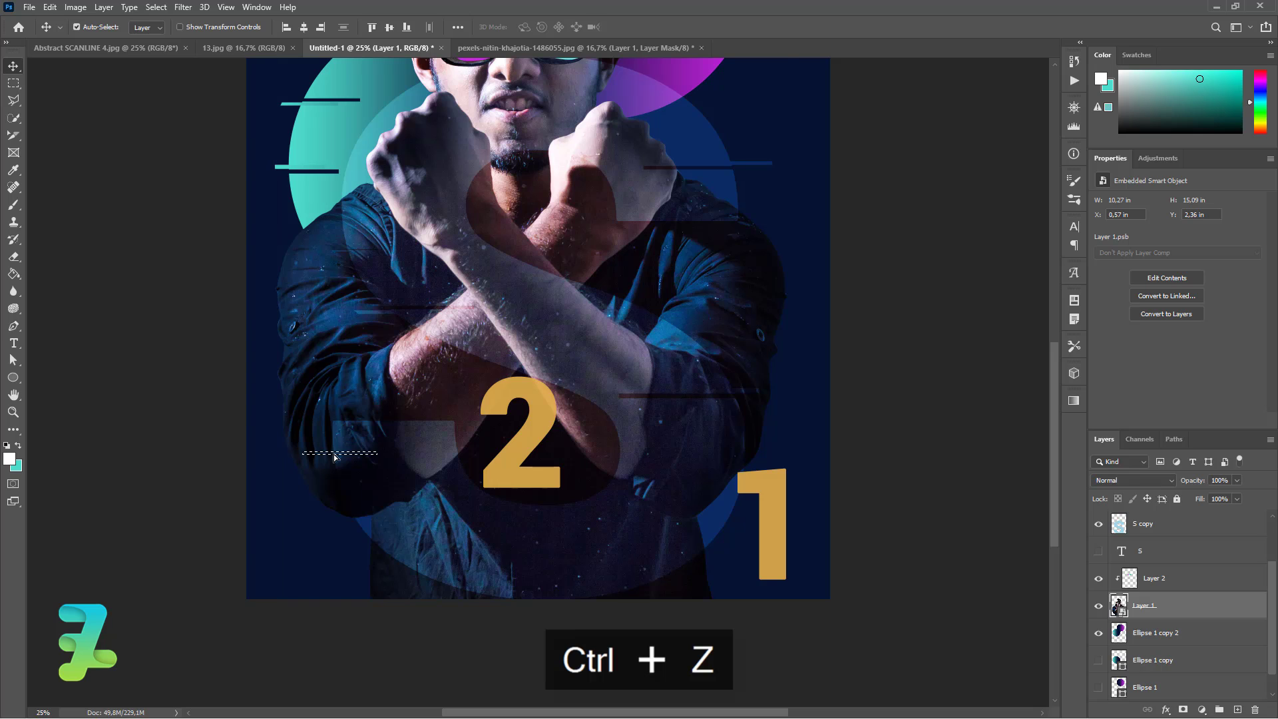
left_click(1122, 530)
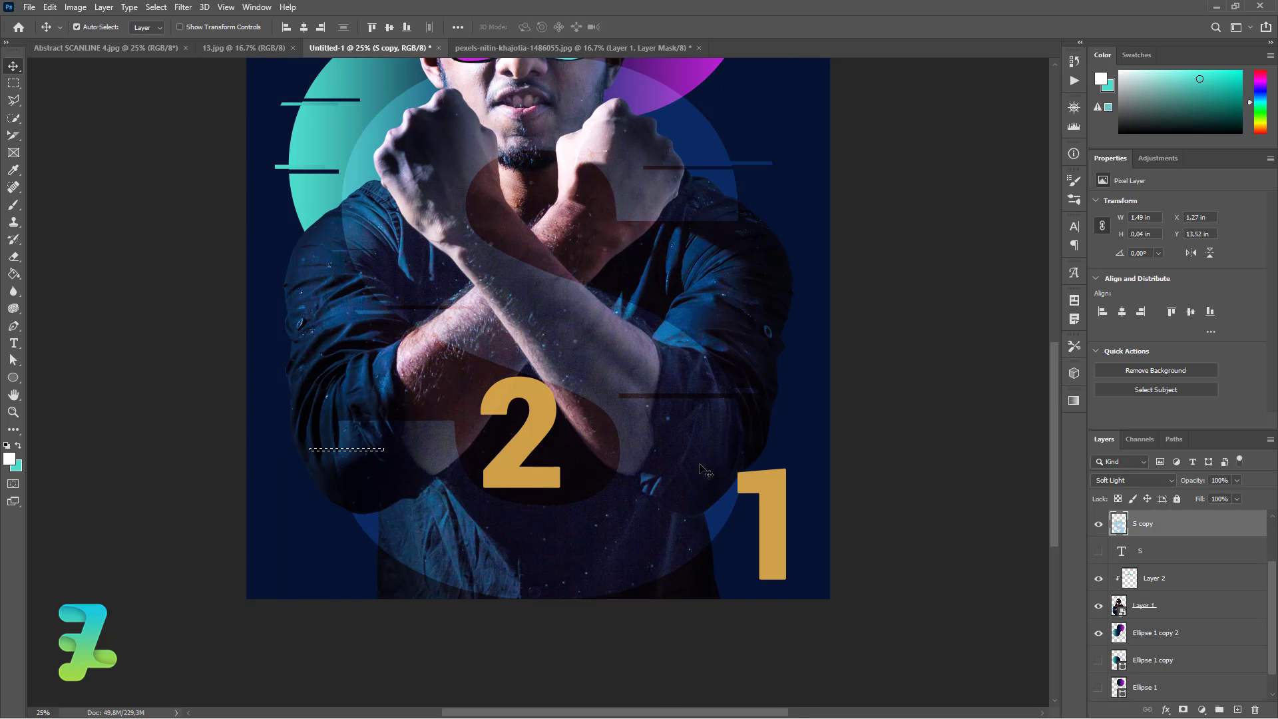
left_click(312, 452)
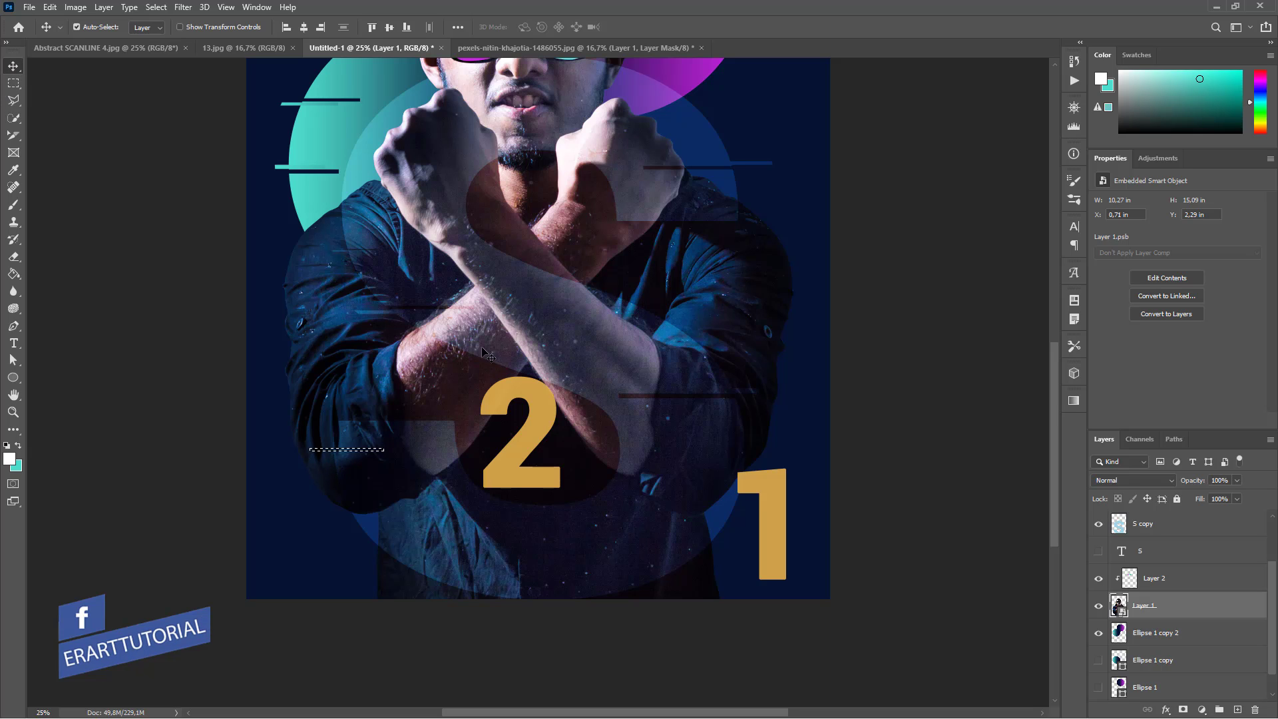
left_click(1135, 525)
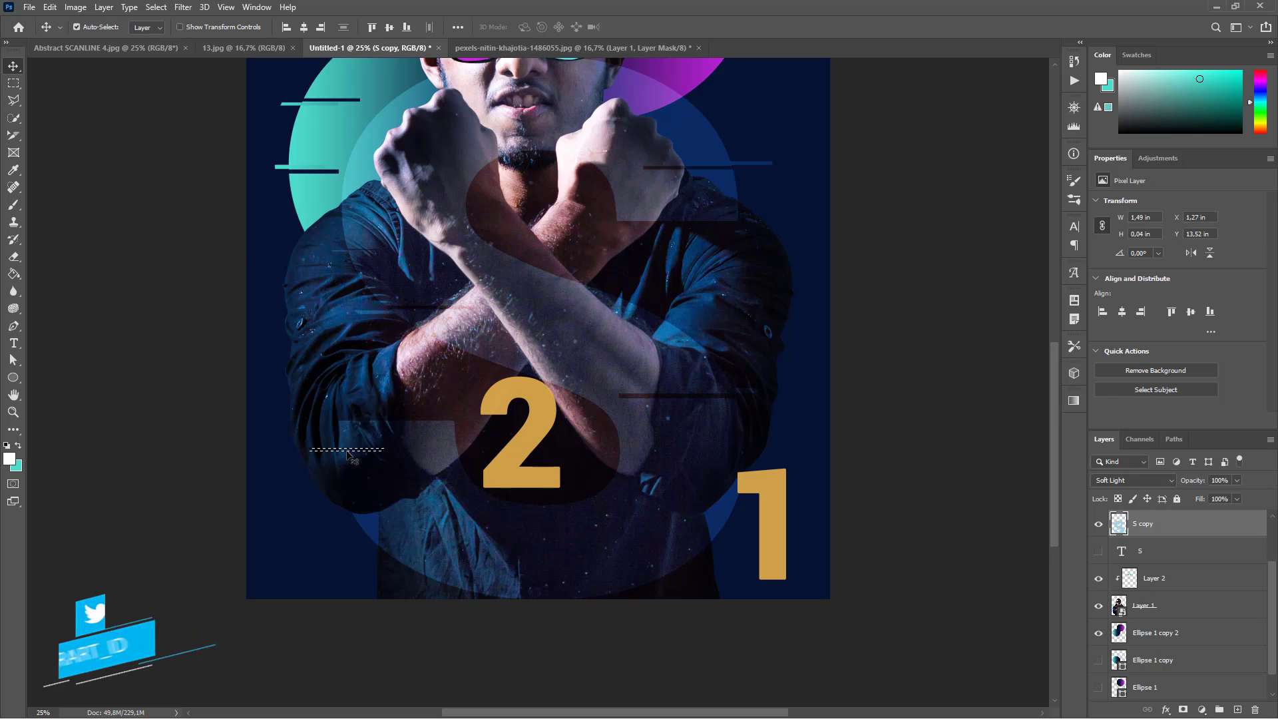
left_click_drag(347, 456, 320, 456)
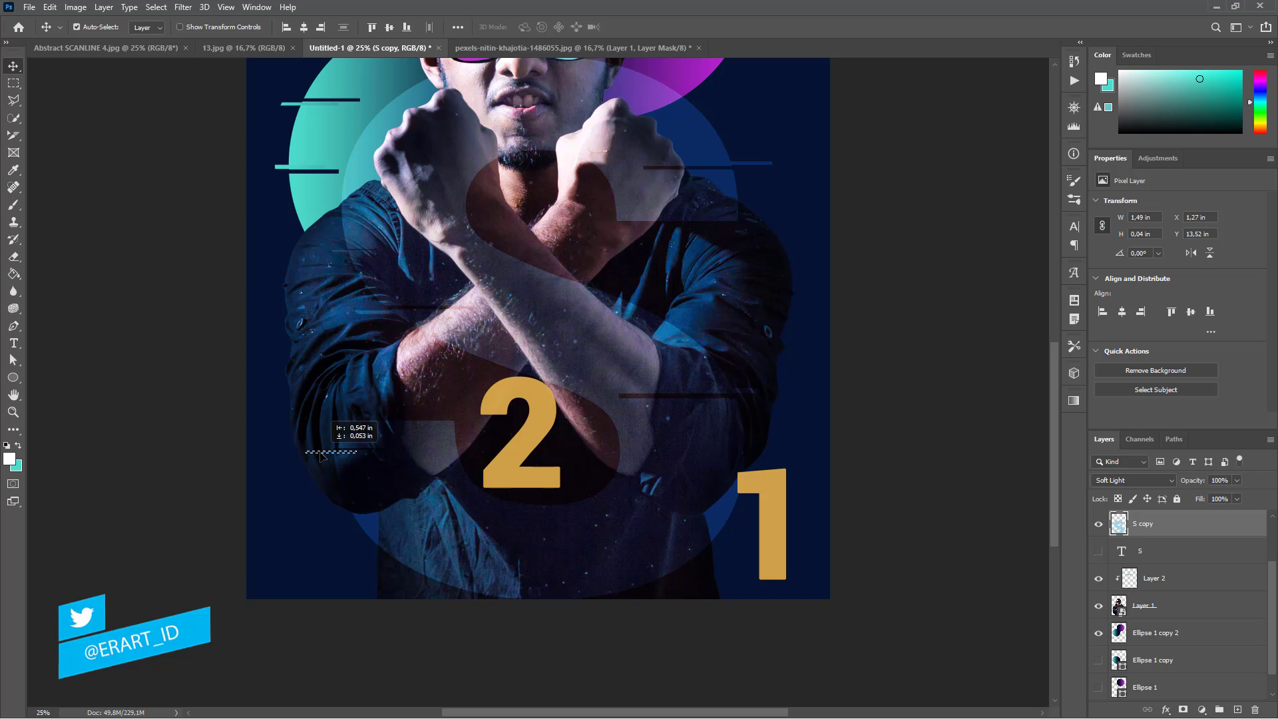
key("ctrl+d")
Step: Offset a long thin strip across the lower poster to the left and slightly up
key("m")
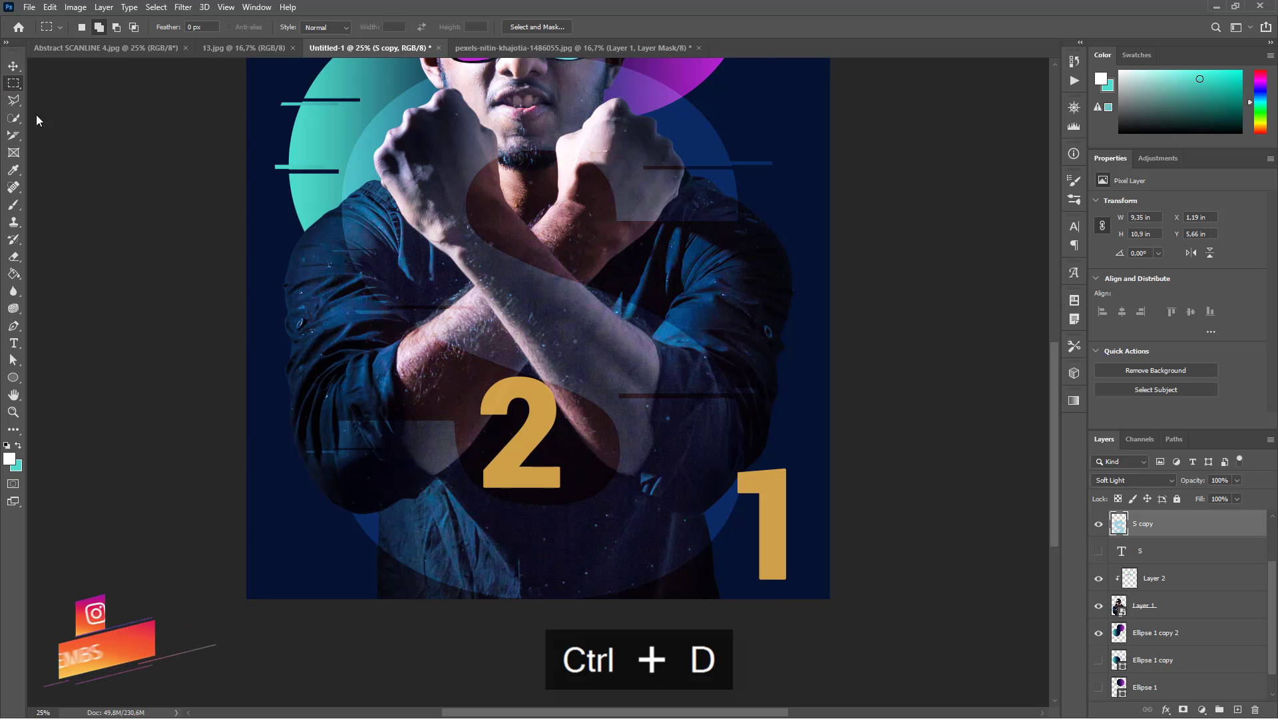
left_click_drag(344, 536, 562, 542)
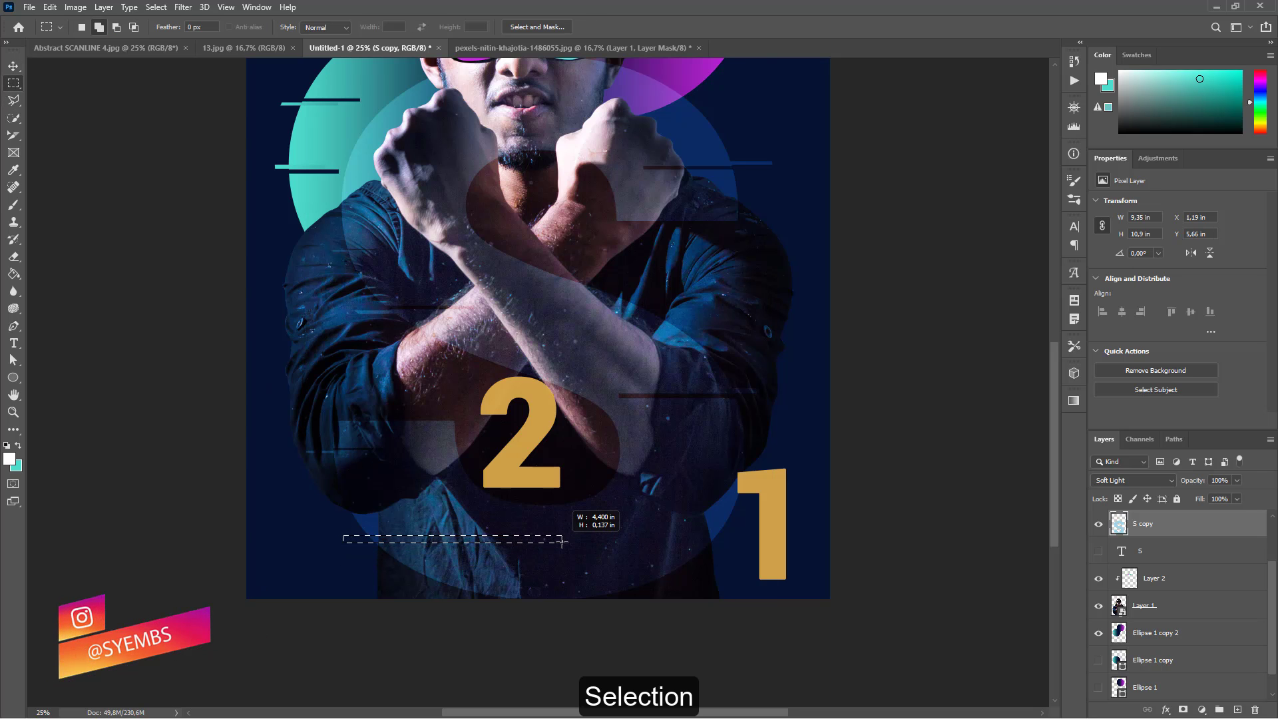
left_click(13, 67)
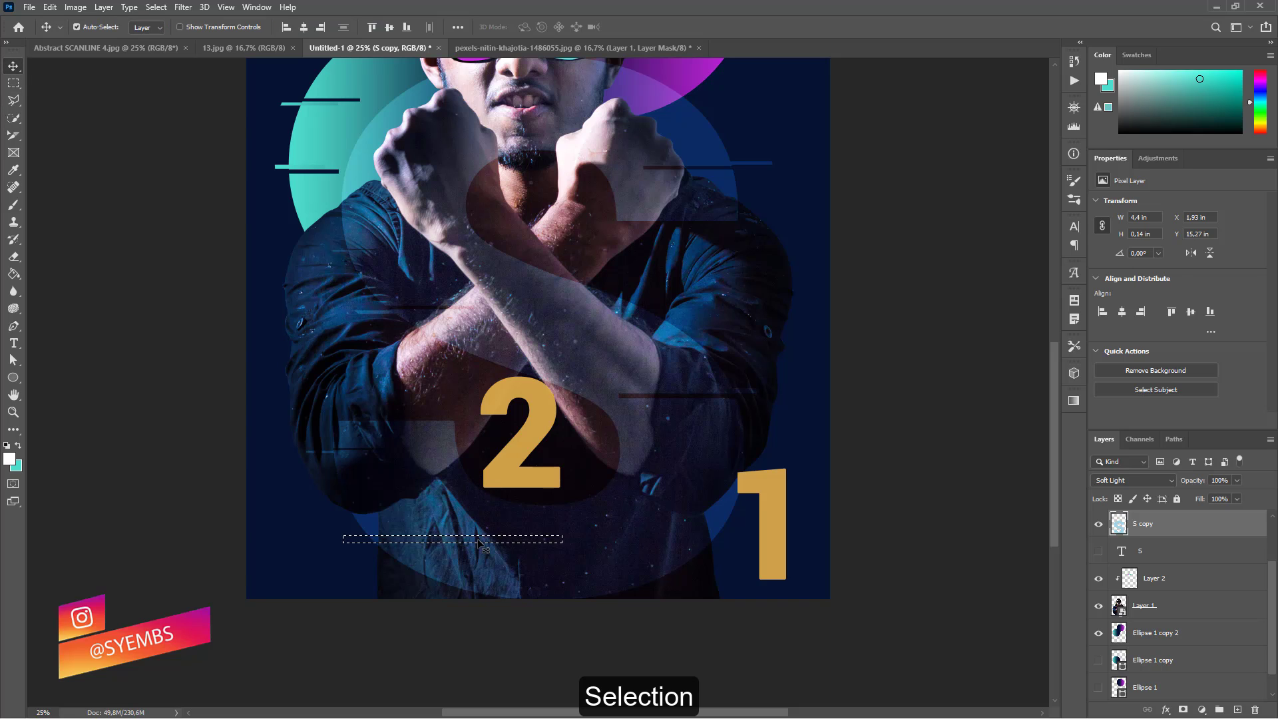
left_click_drag(479, 545, 403, 537)
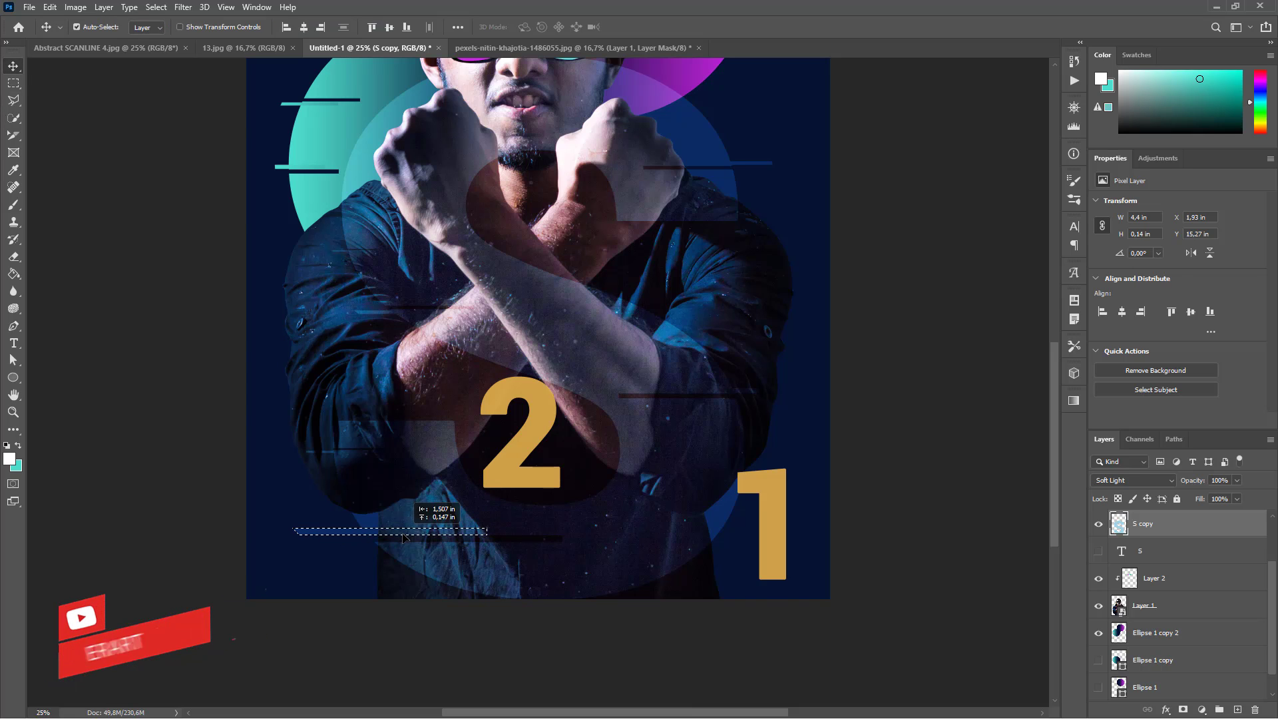
key("ctrl+d")
scroll(1050, 460, "up", 2)
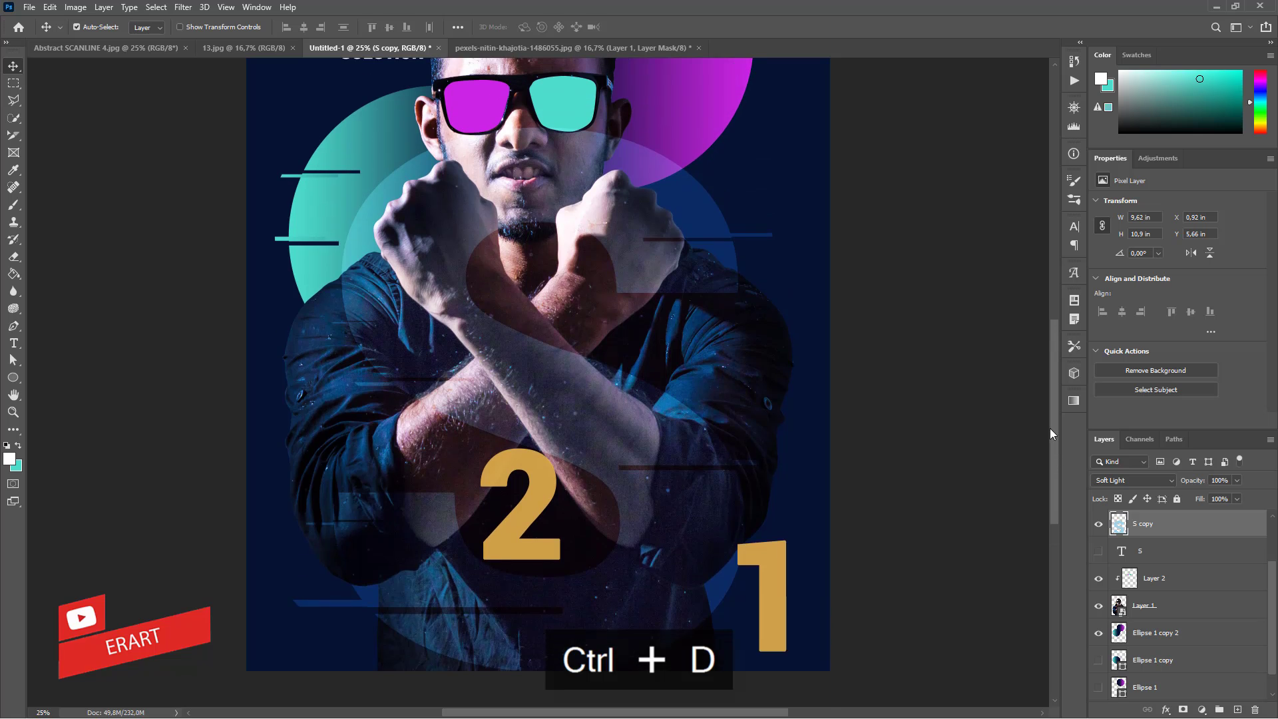
scroll(1048, 429, "up", 2)
scroll(1045, 393, "up", 1)
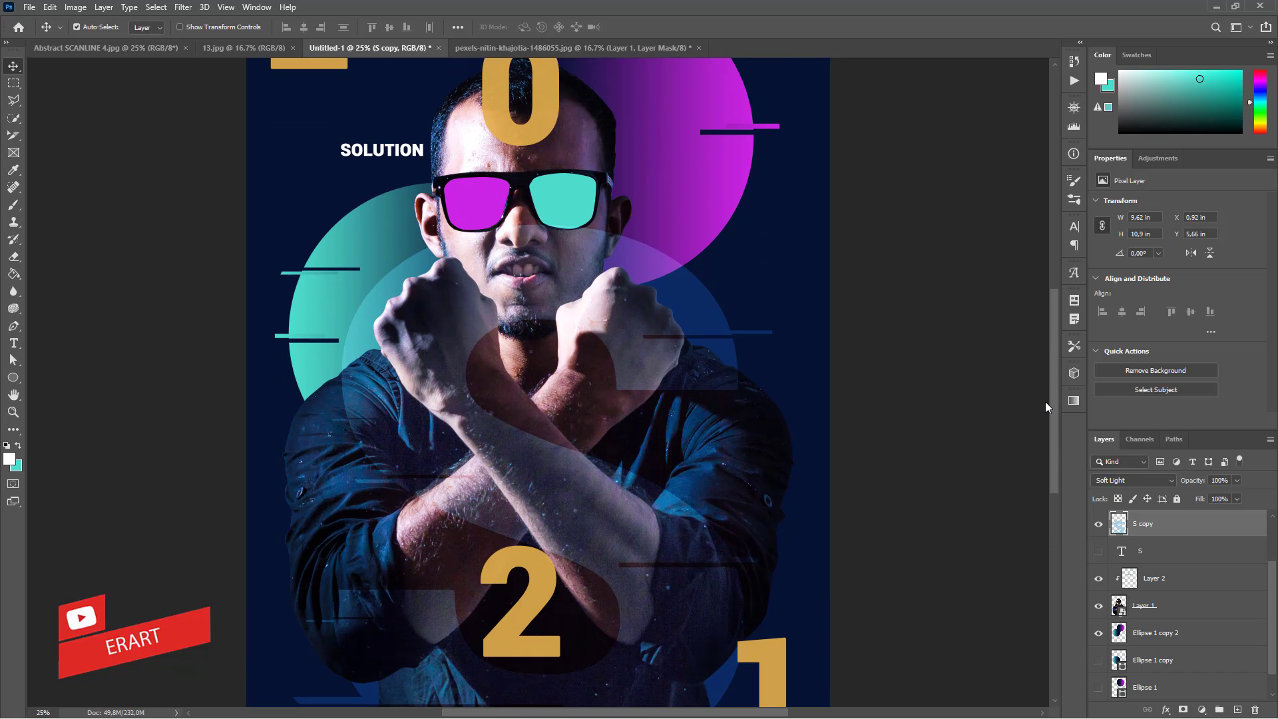
scroll(1045, 399, "up", 1)
scroll(1044, 386, "up", 2)
scroll(1040, 370, "up", 1)
scroll(1031, 345, "up", 1)
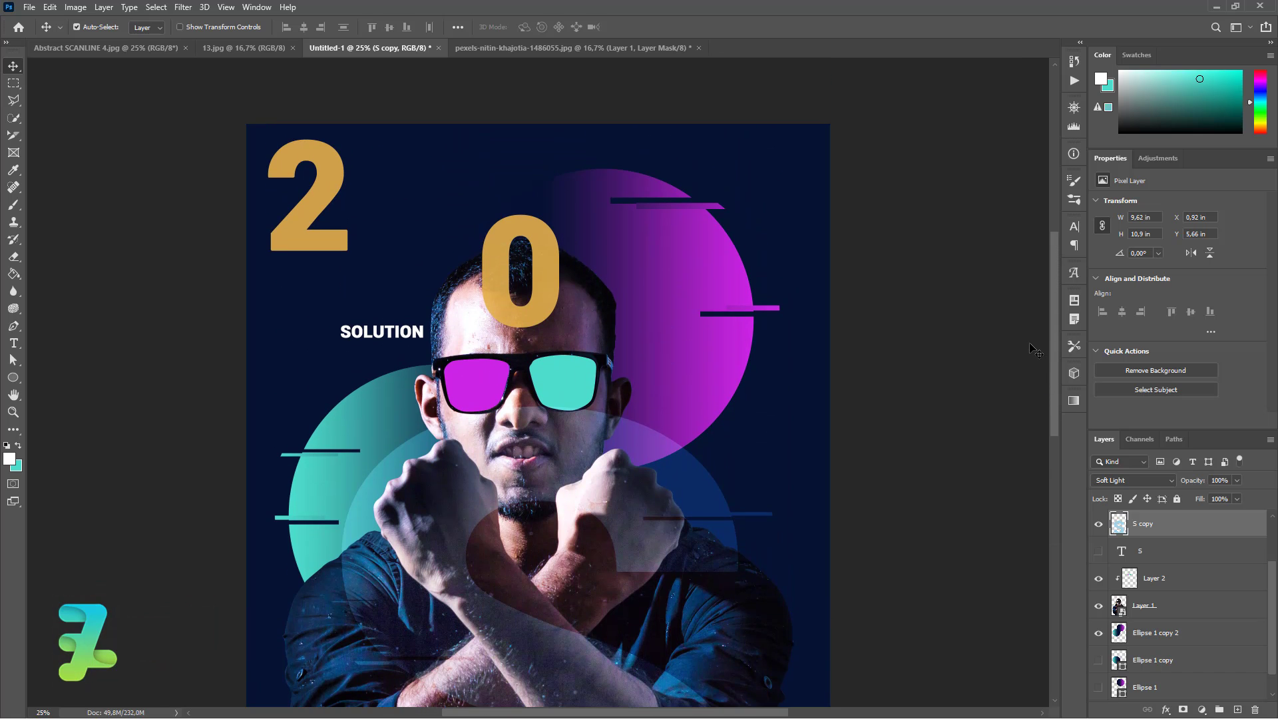
key("ctrl+minus")
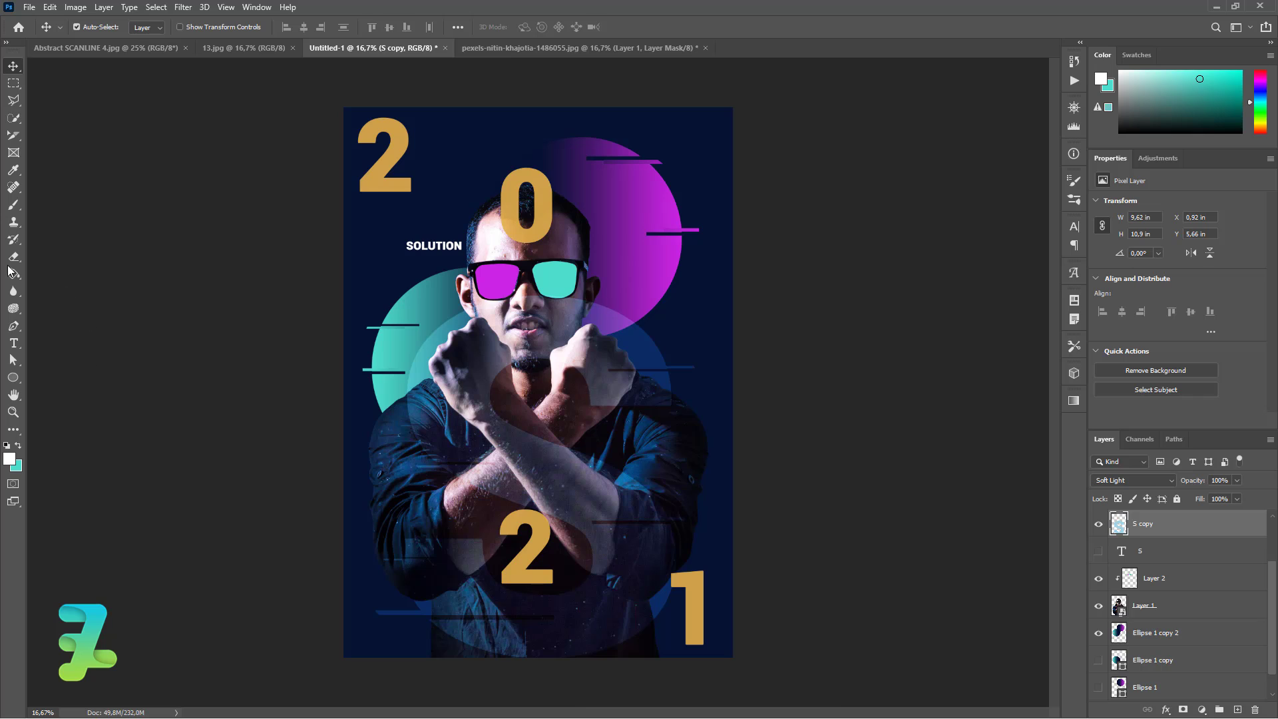
left_click(14, 378)
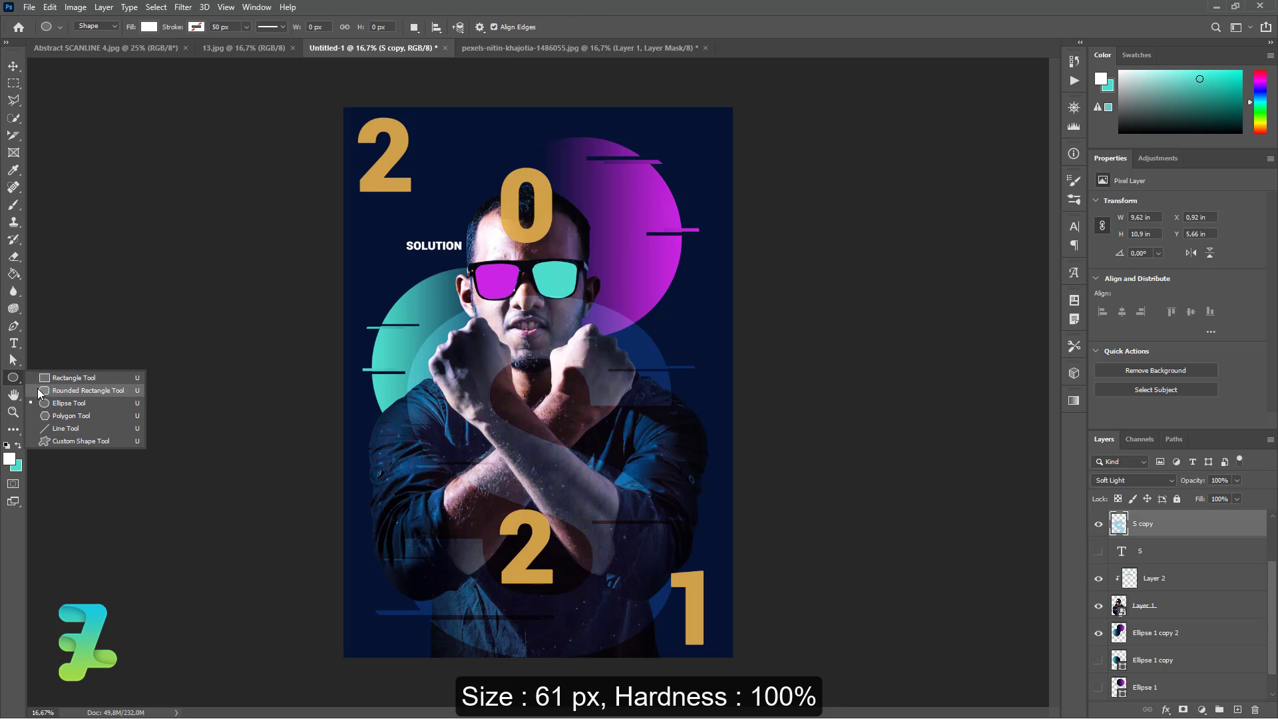
Step: Set the Brush tool to a fully hard 61 px tip
left_click(15, 205)
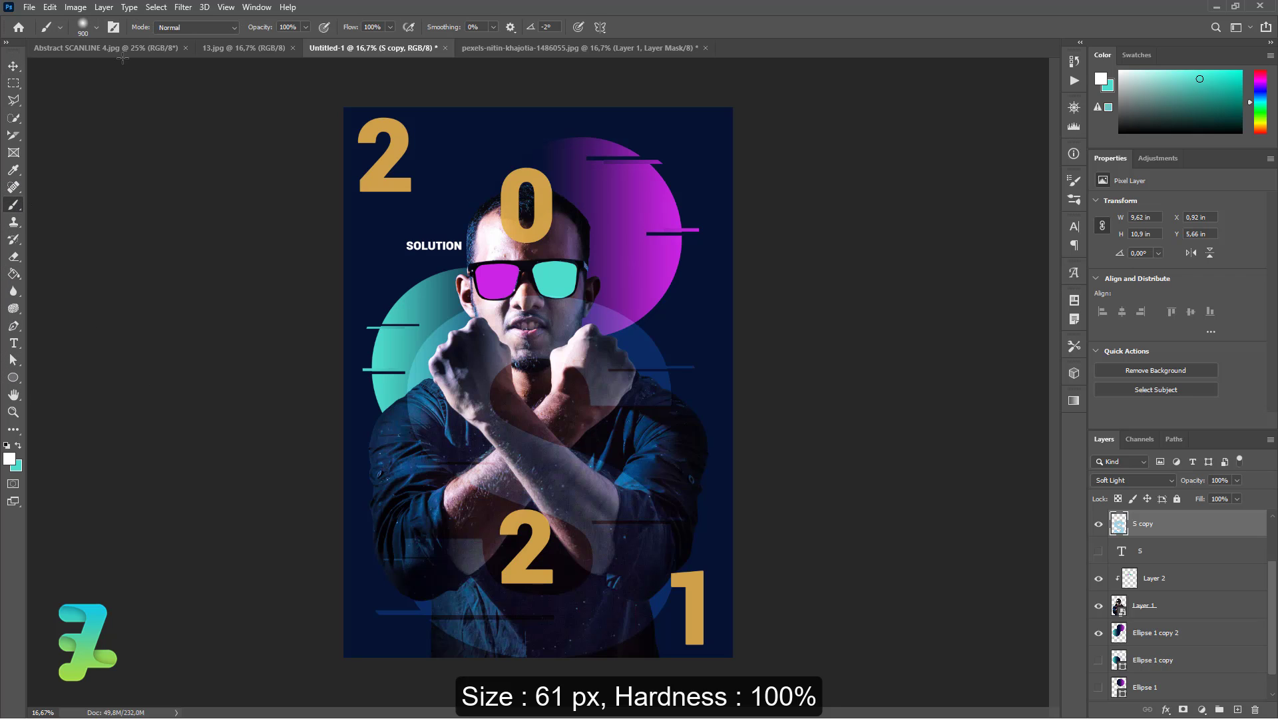
left_click(97, 28)
left_click_drag(75, 100, 159, 101)
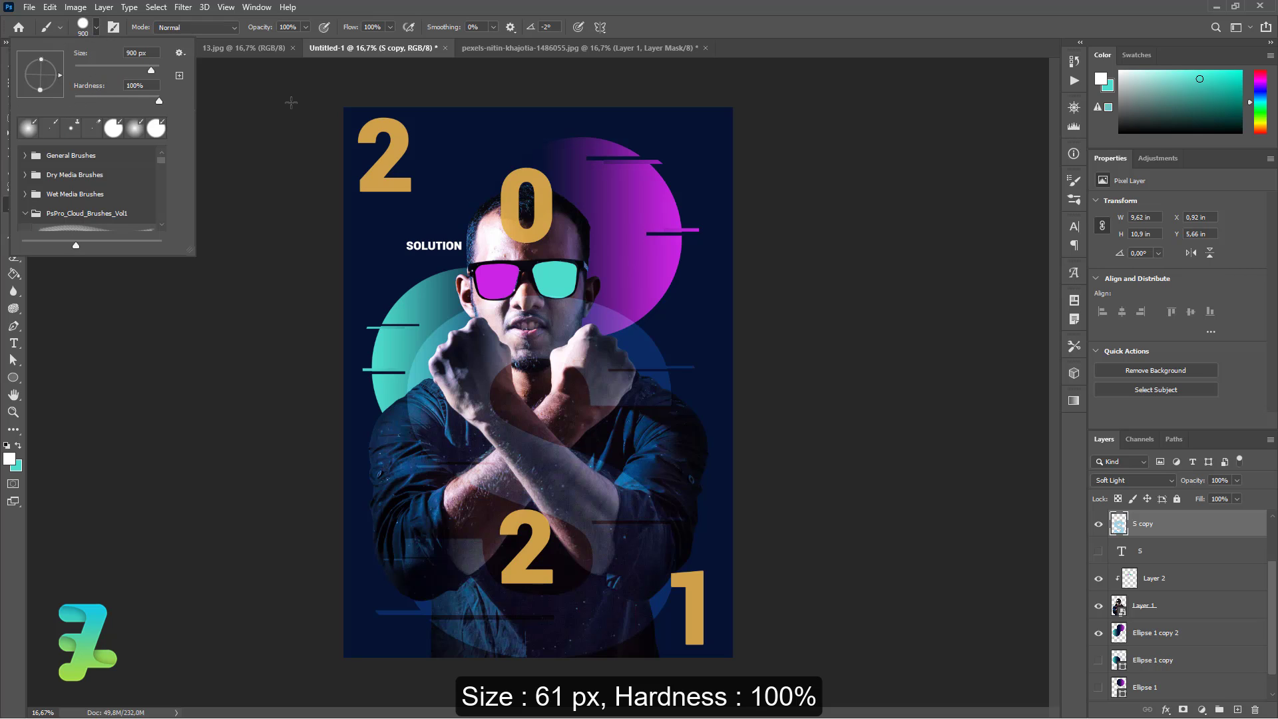
left_click_drag(75, 69, 99, 70)
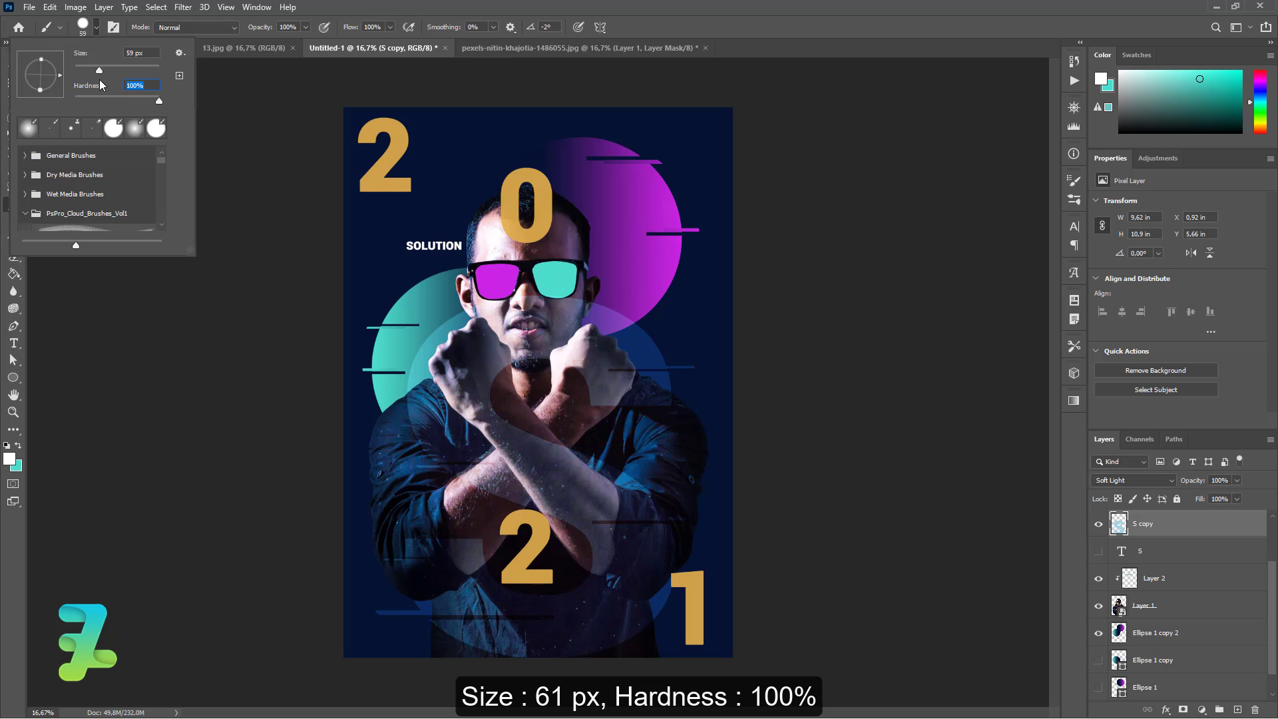
left_click(467, 179)
key("ctrl+z")
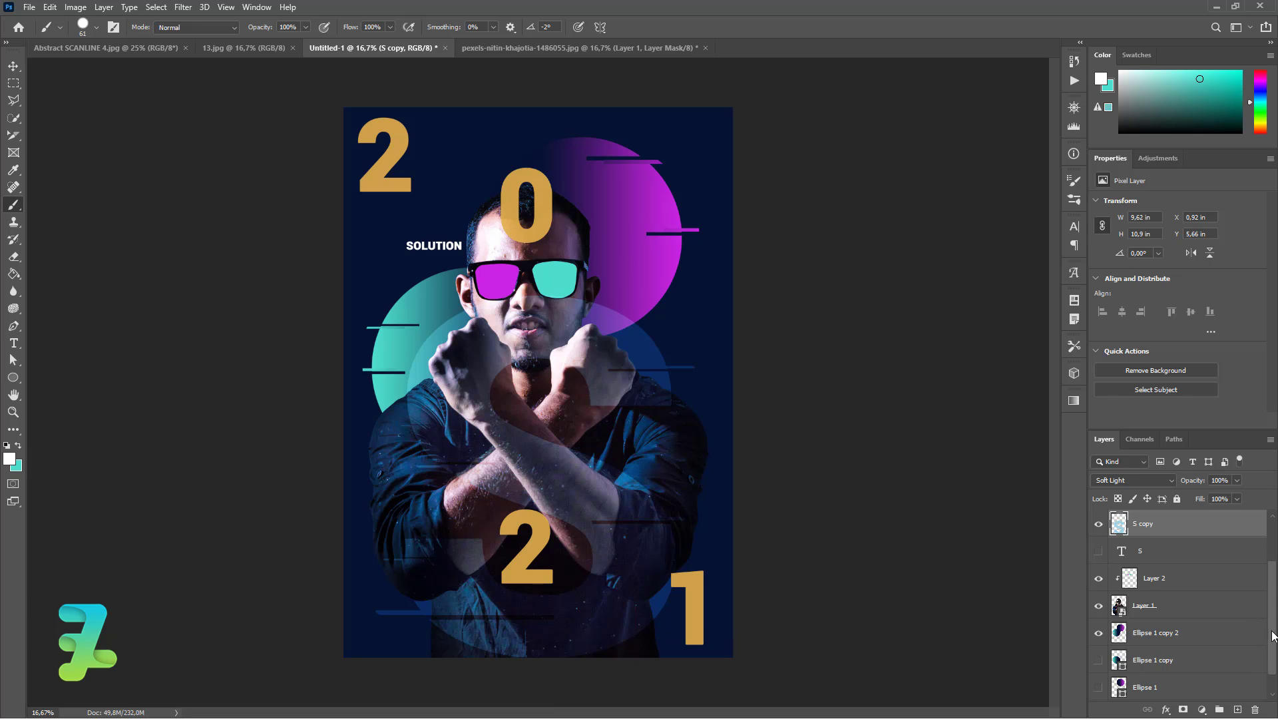
Step: Add a new empty layer above the Background and shrink the brush to a tiny size
left_click_drag(1272, 635, 1274, 672)
left_click(1206, 688)
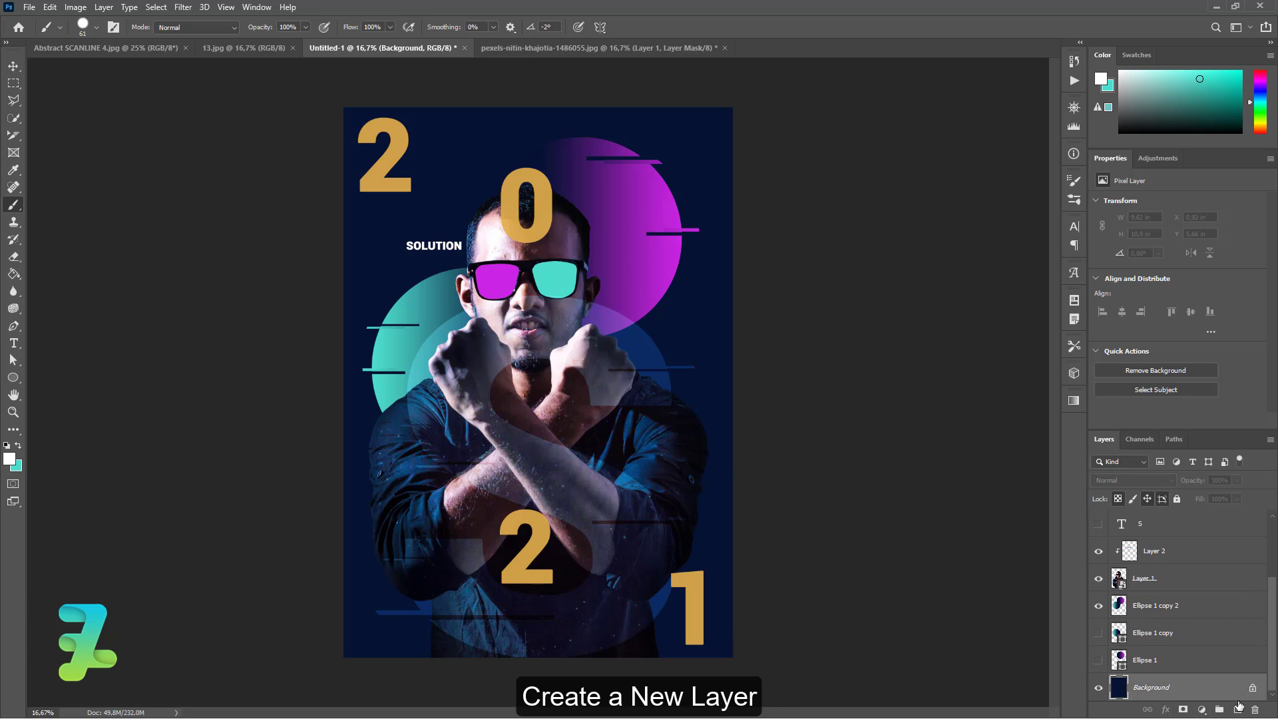
left_click(1237, 709)
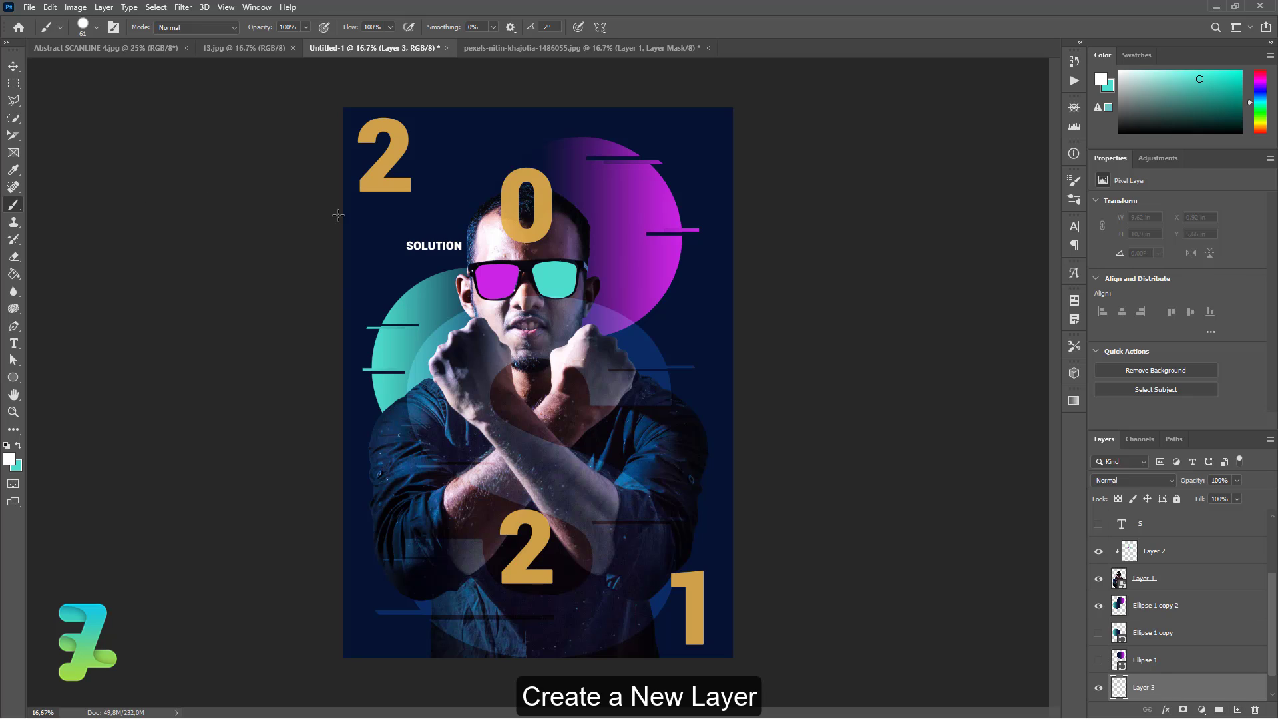
left_click(96, 27)
left_click(358, 189)
key("bracketleft")
key("bracketleft")
key("bracketleft")
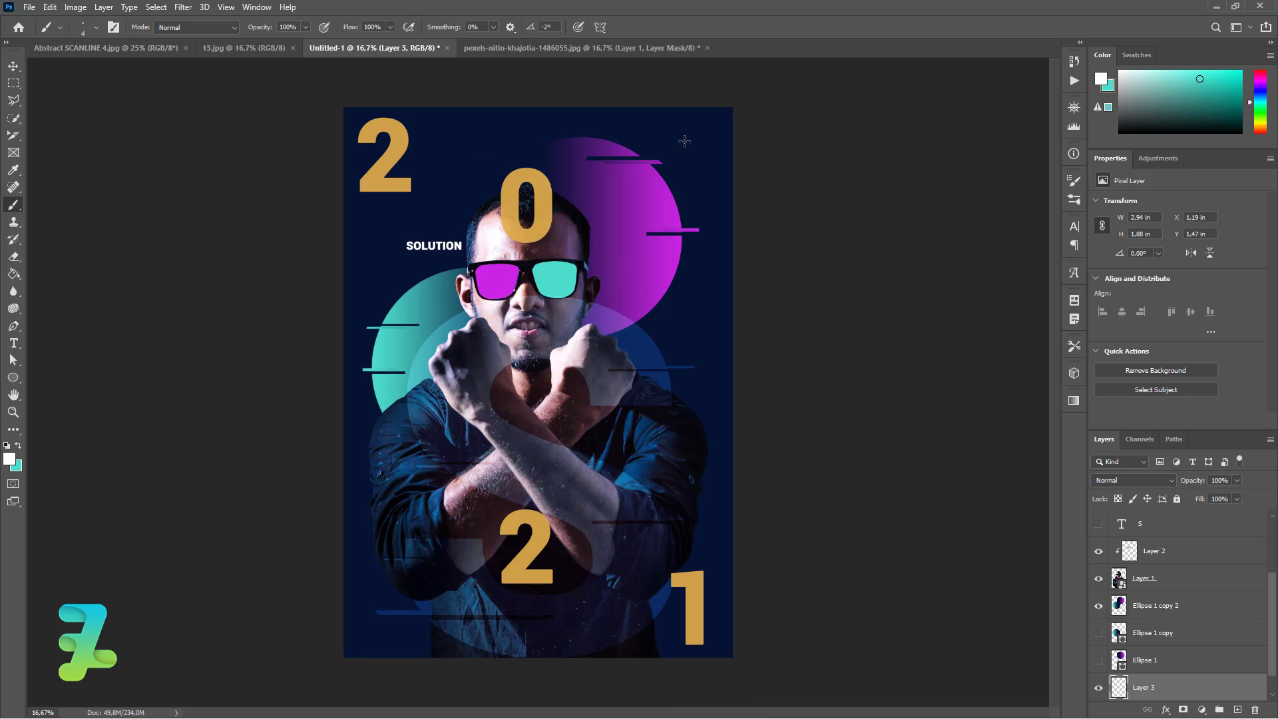
Step: Dot small white star specks across the navy background at slightly varied sizes
left_click(709, 400)
left_click(360, 564)
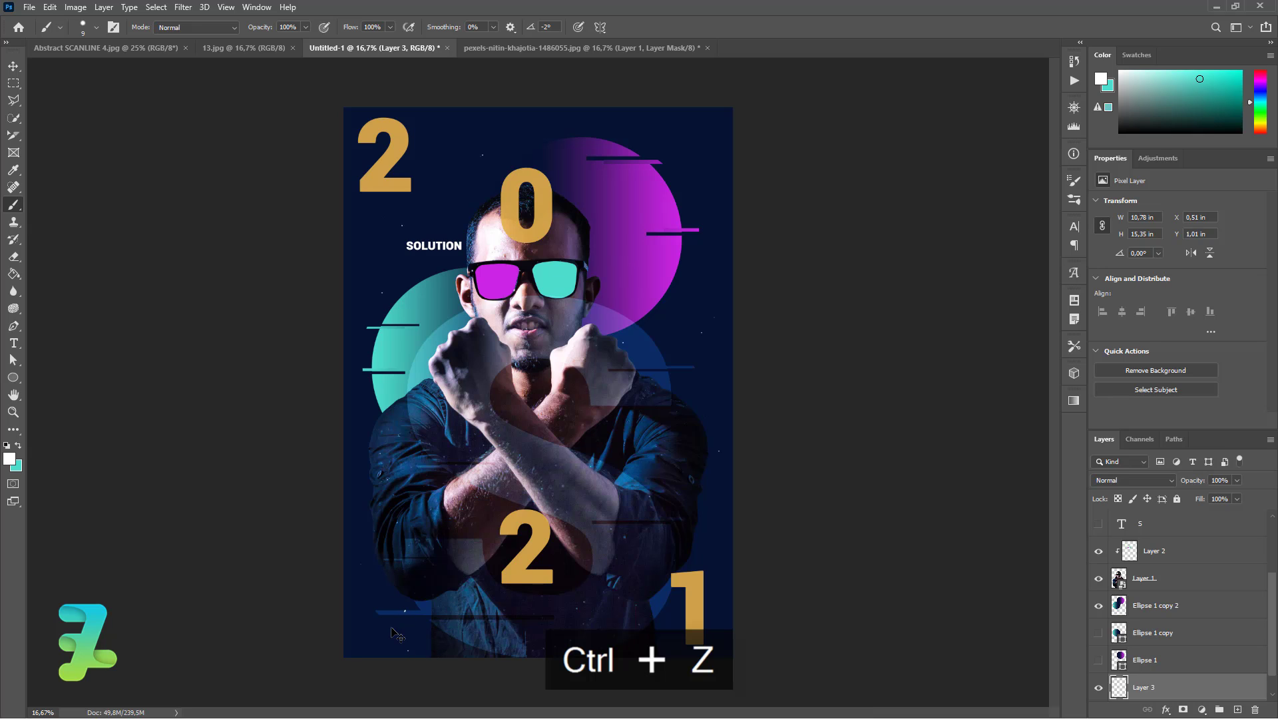
key("ctrl+z")
left_click(411, 628)
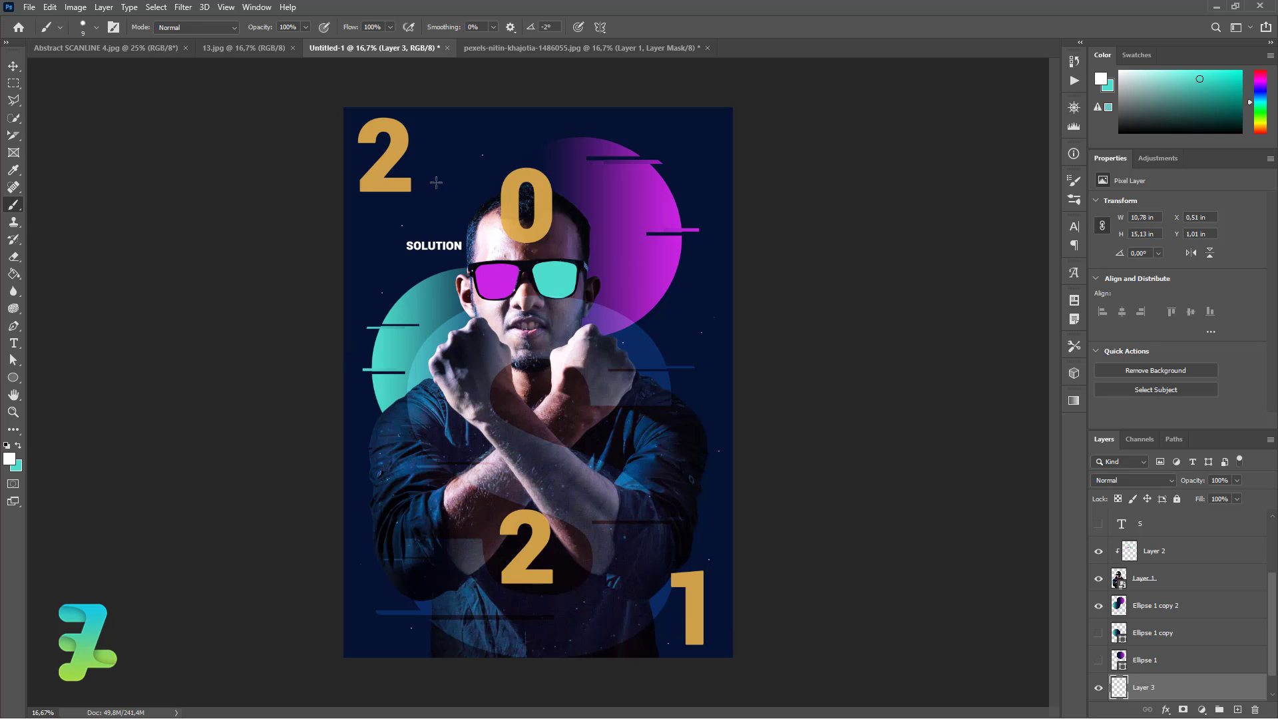
left_click(709, 122)
key("bracketright")
key("bracketright")
left_click(539, 112)
left_click(369, 652)
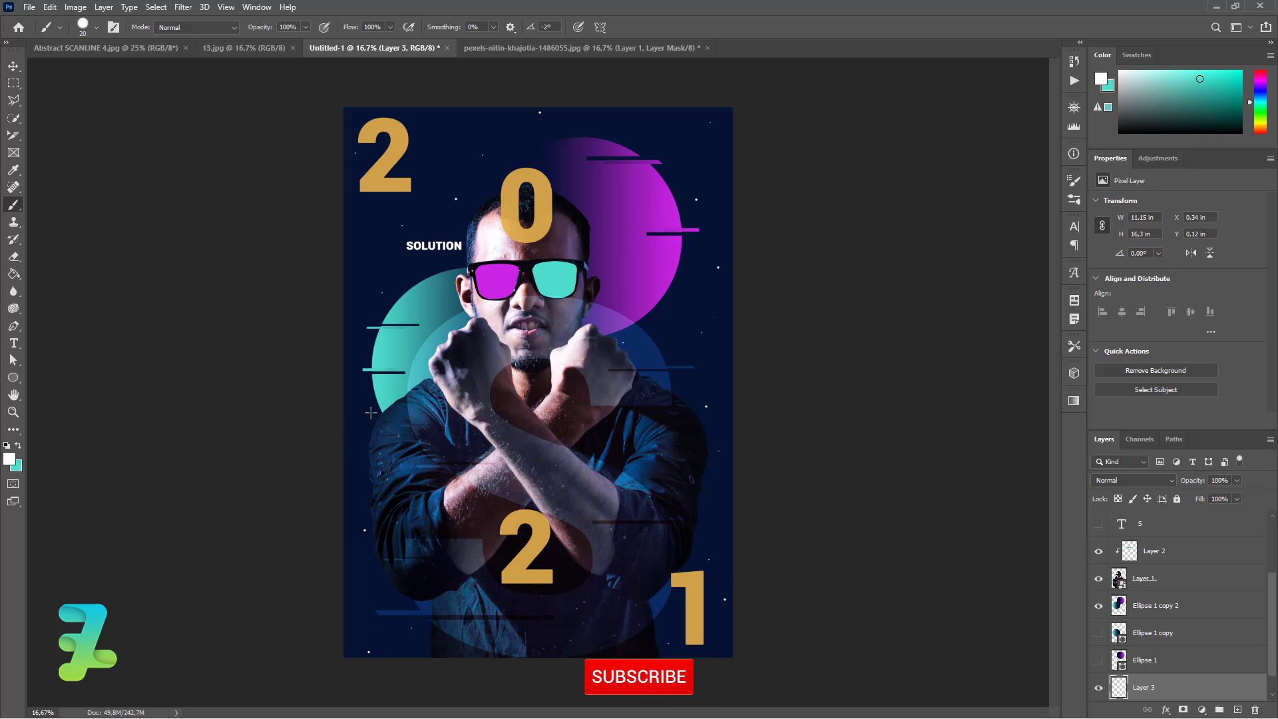
key("[")
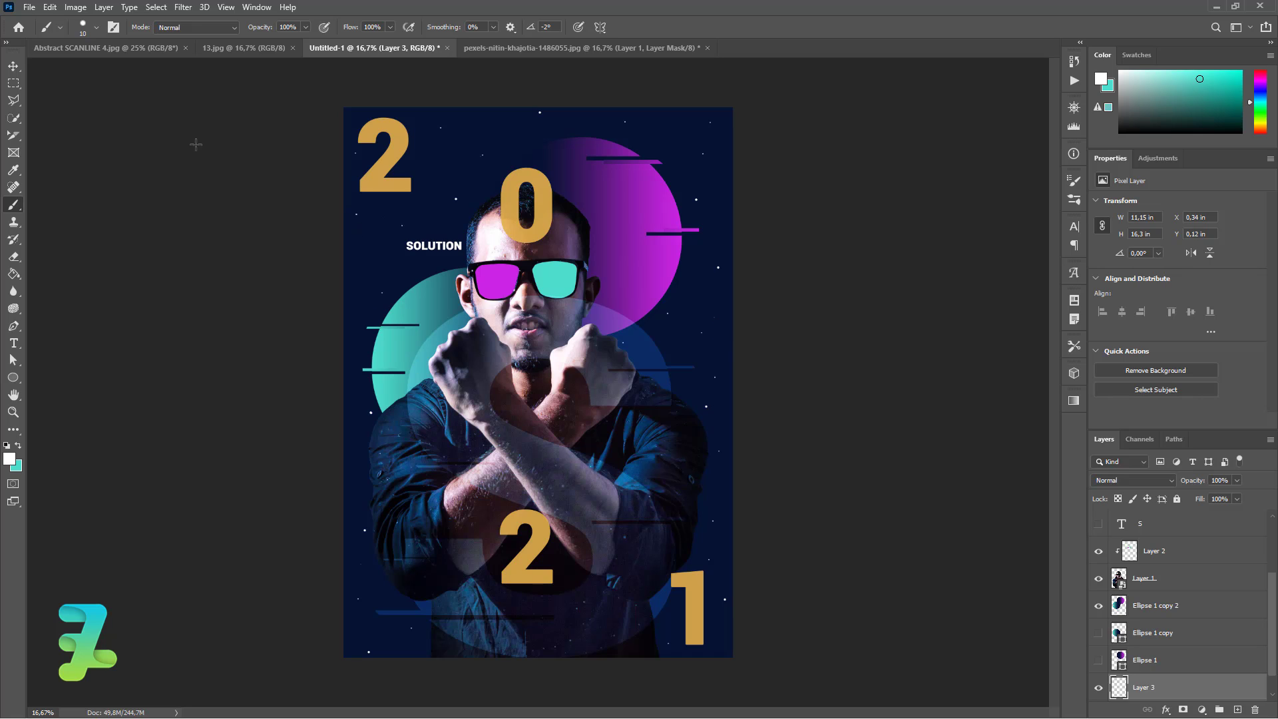
left_click(13, 66)
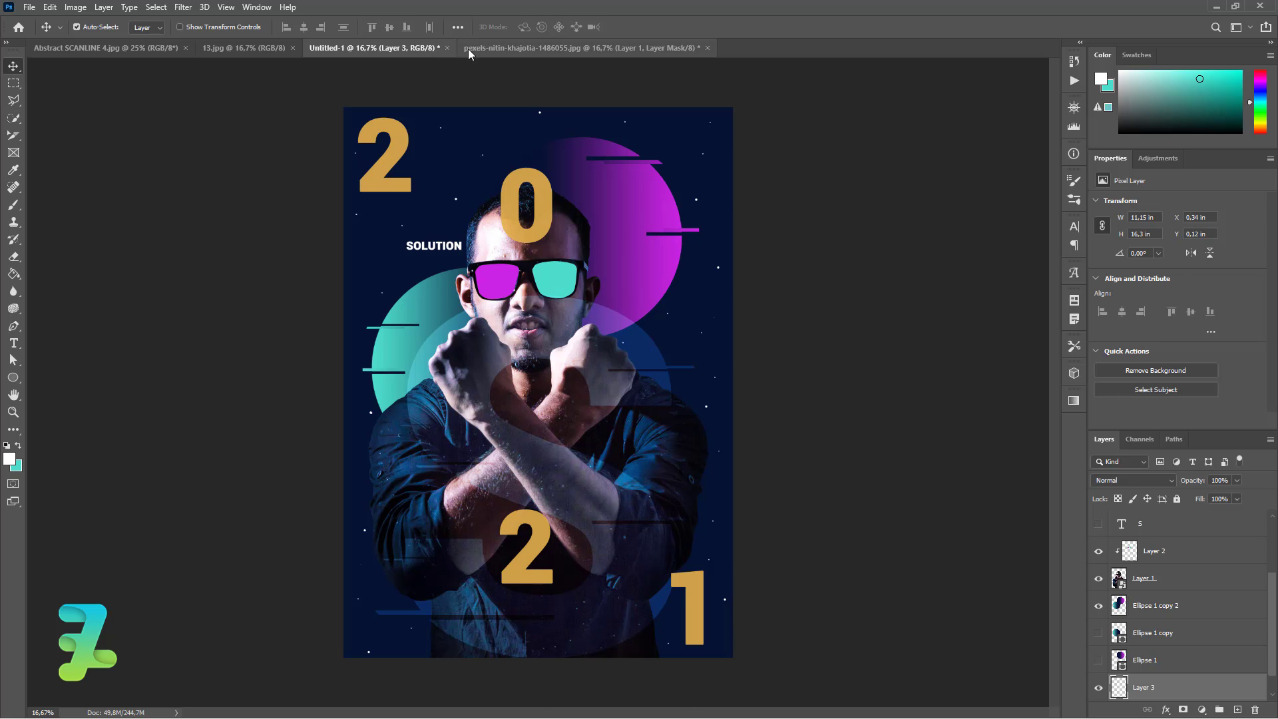
Step: Copy the SCANLINE image into the poster, move its layer to the top, and place it over the upper half
left_click(90, 47)
right_click(94, 45)
left_click_drag(147, 117, 149, 113)
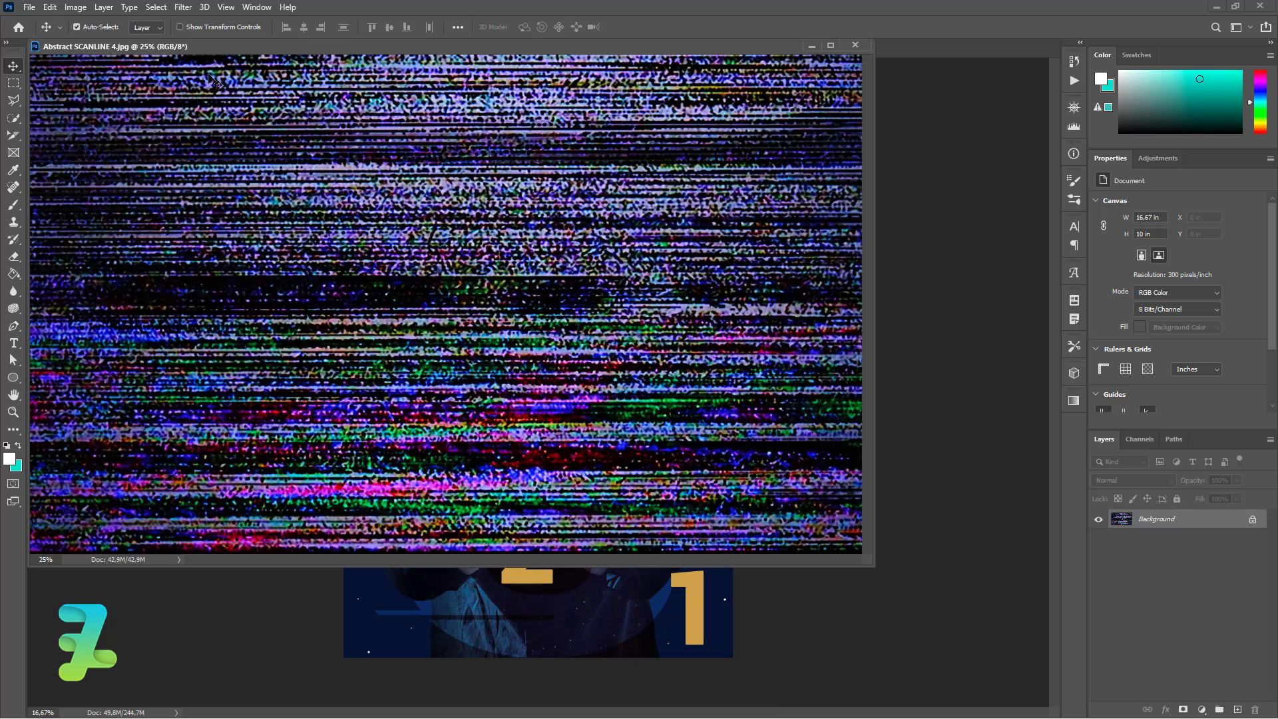
left_click_drag(545, 598, 546, 597)
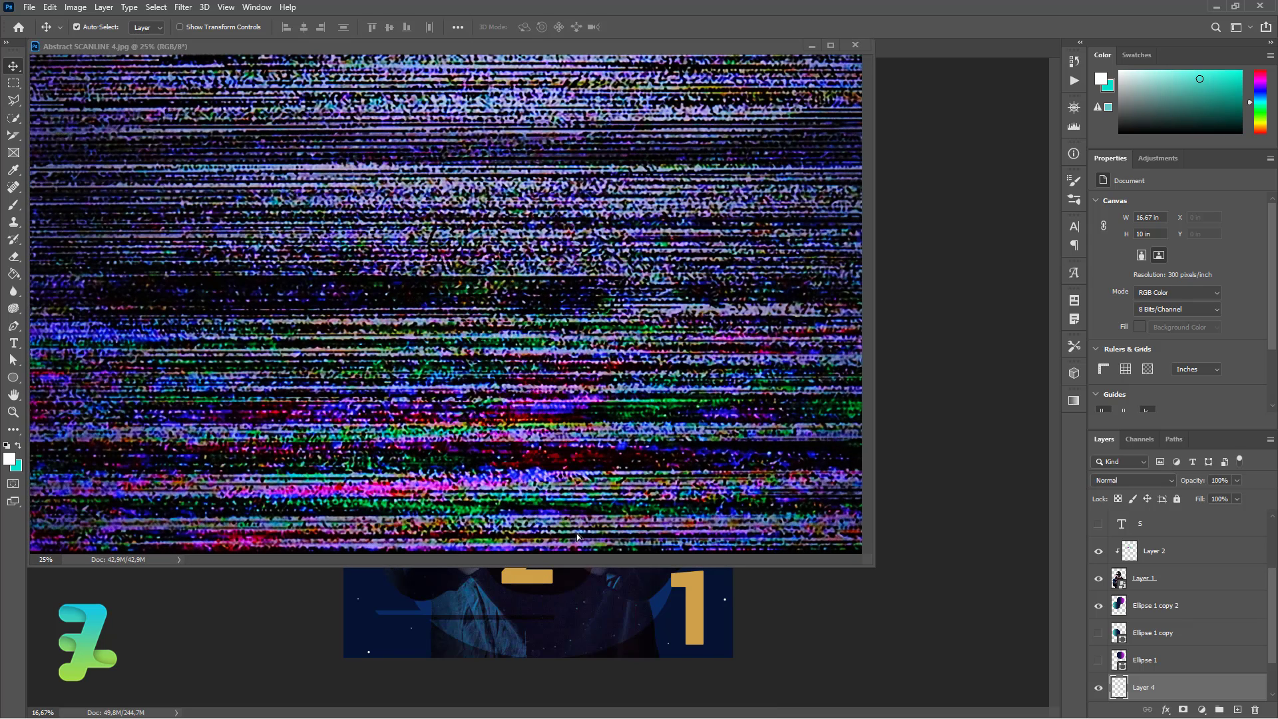
left_click(856, 45)
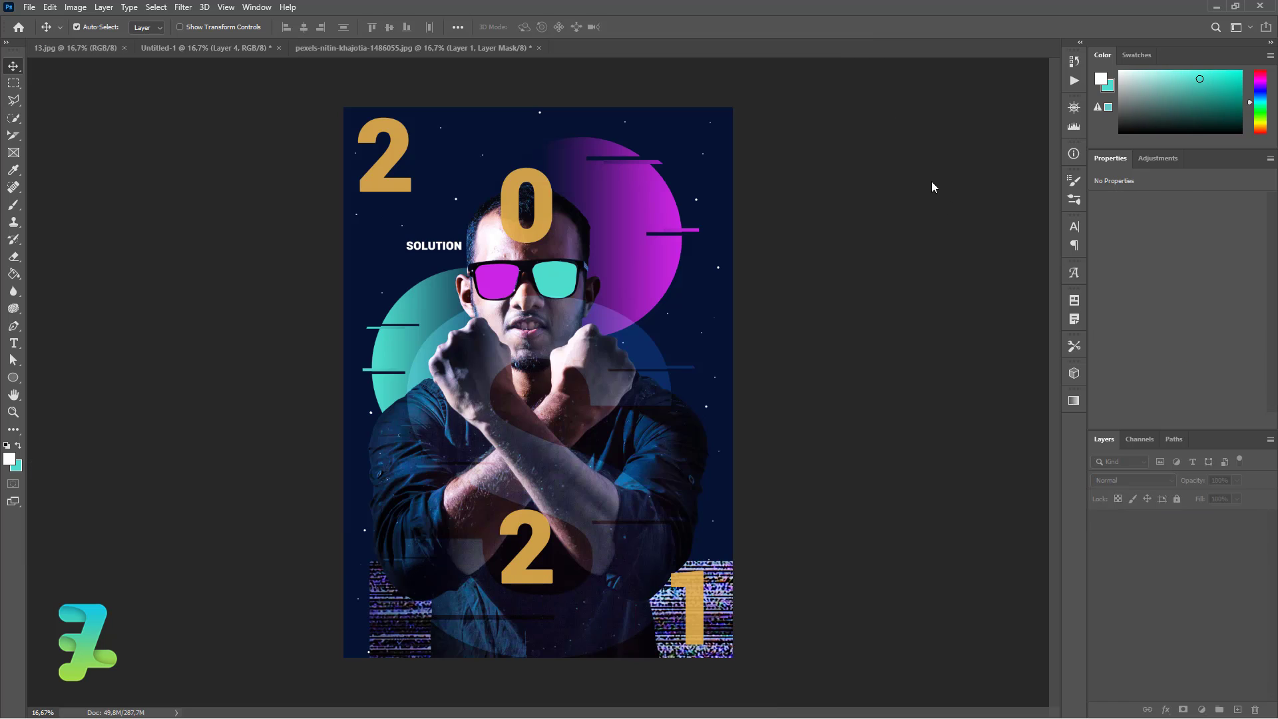
left_click_drag(1132, 647, 1153, 512)
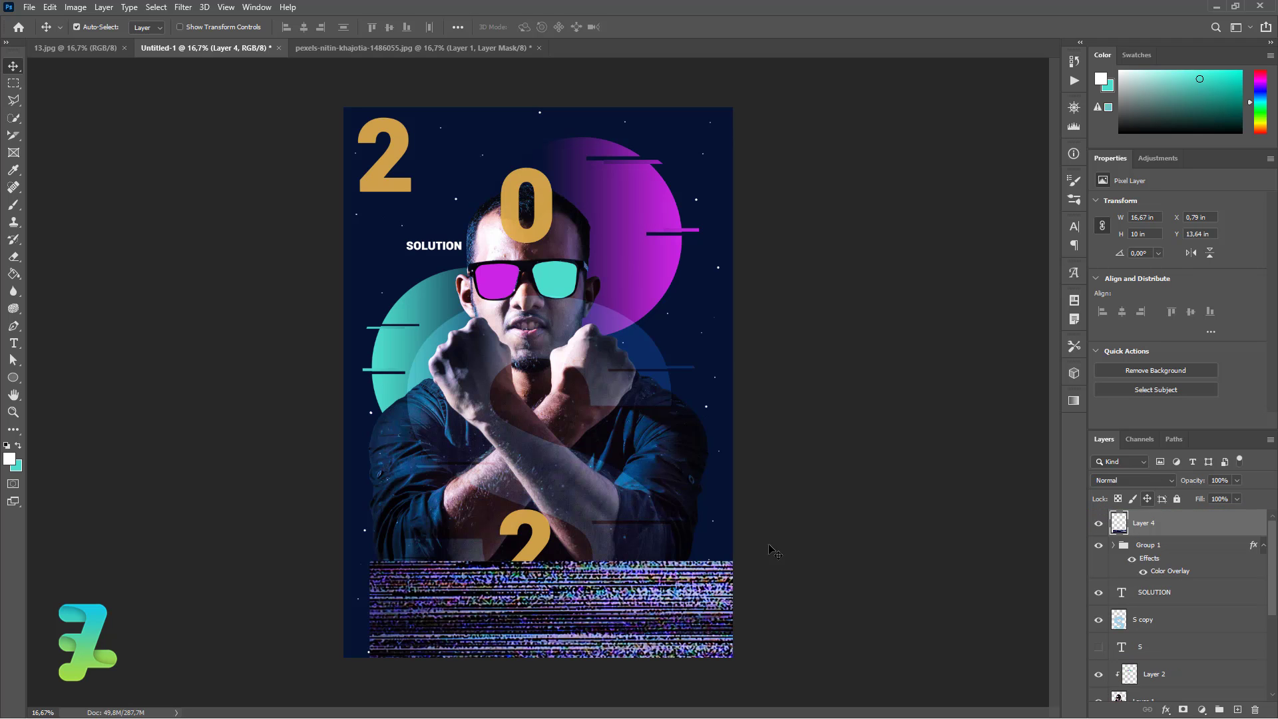
mouse_move(772, 549)
left_mouse_down()
mouse_move(567, 234)
mouse_move(603, 201)
left_mouse_up()
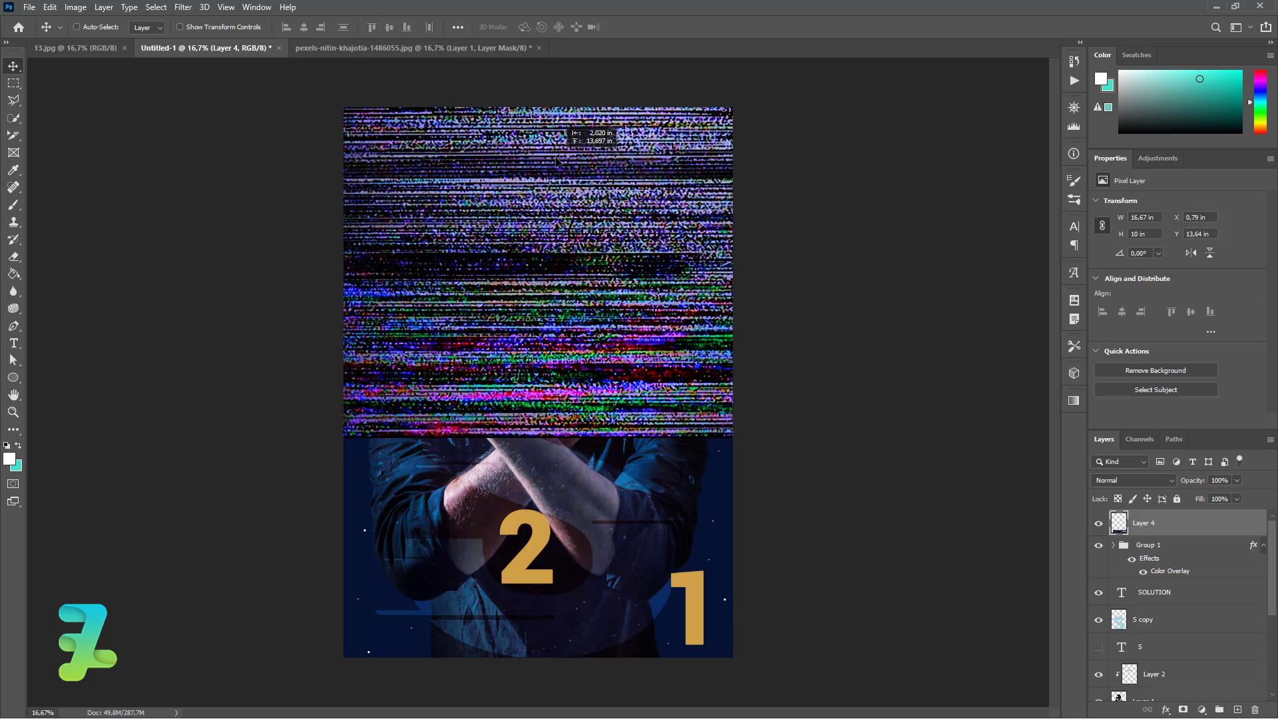
Step: Duplicate the scanline layer over the lower half and merge both copies into one layer
key("ctrl+j")
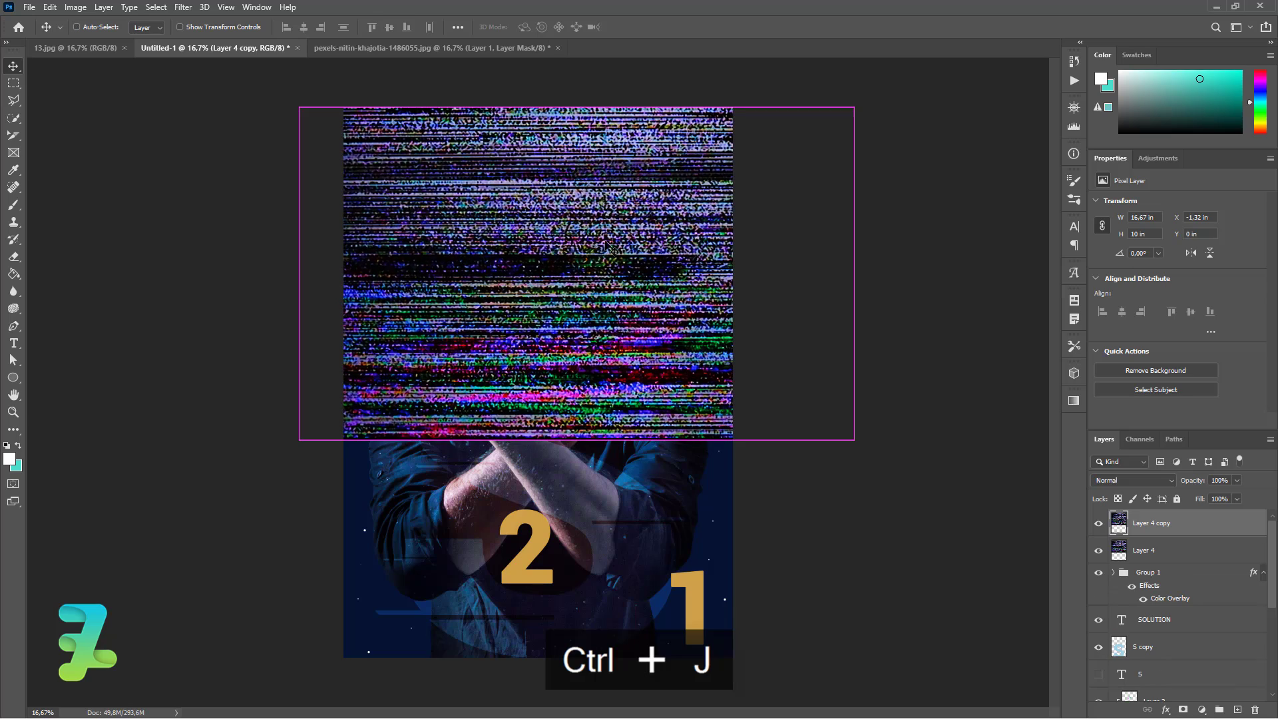
left_click_drag(597, 230, 606, 556)
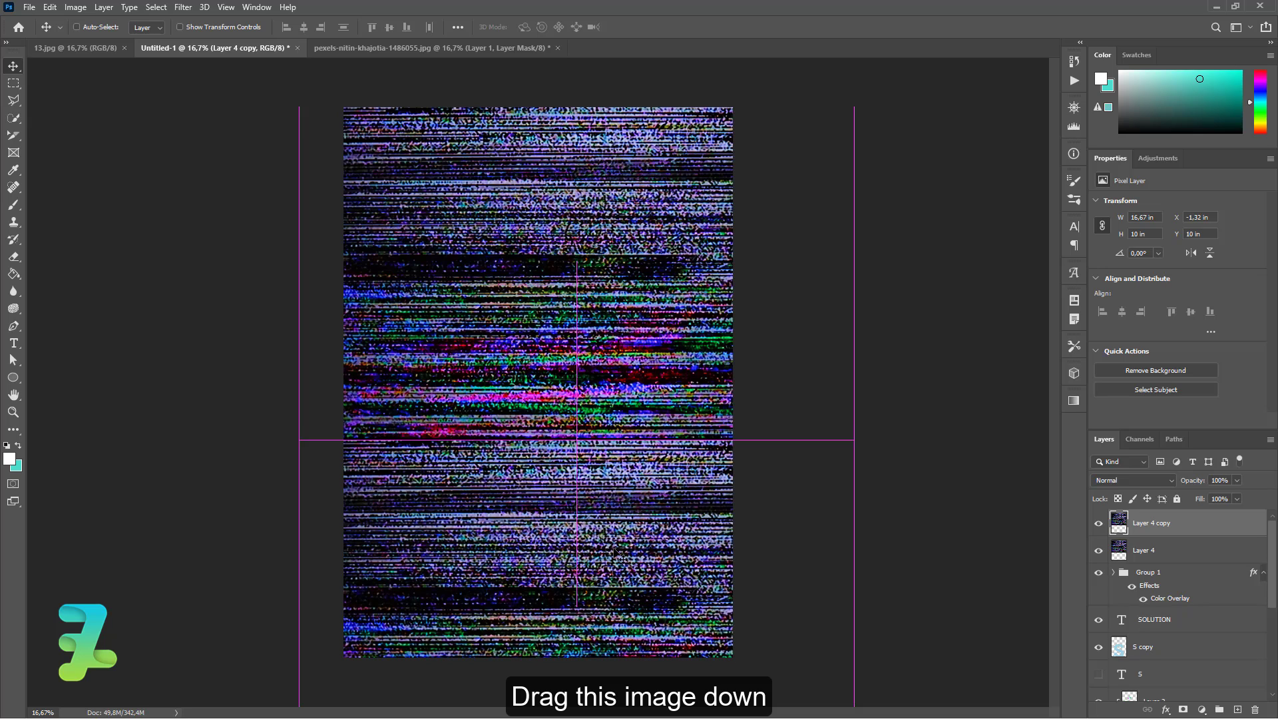
left_click(1146, 556, "shift")
key("ctrl+e")
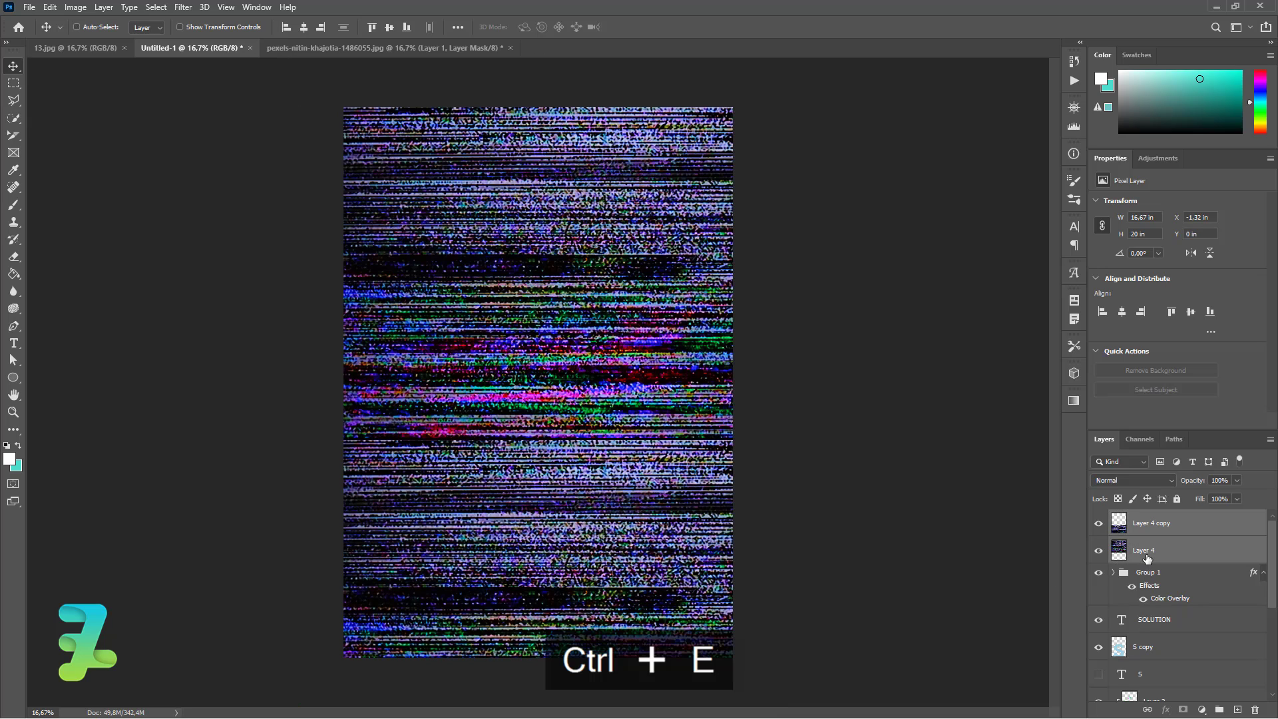
Step: After trying Color Dodge, set the scanline layer to Screen blending at 7% opacity
left_click(1165, 478)
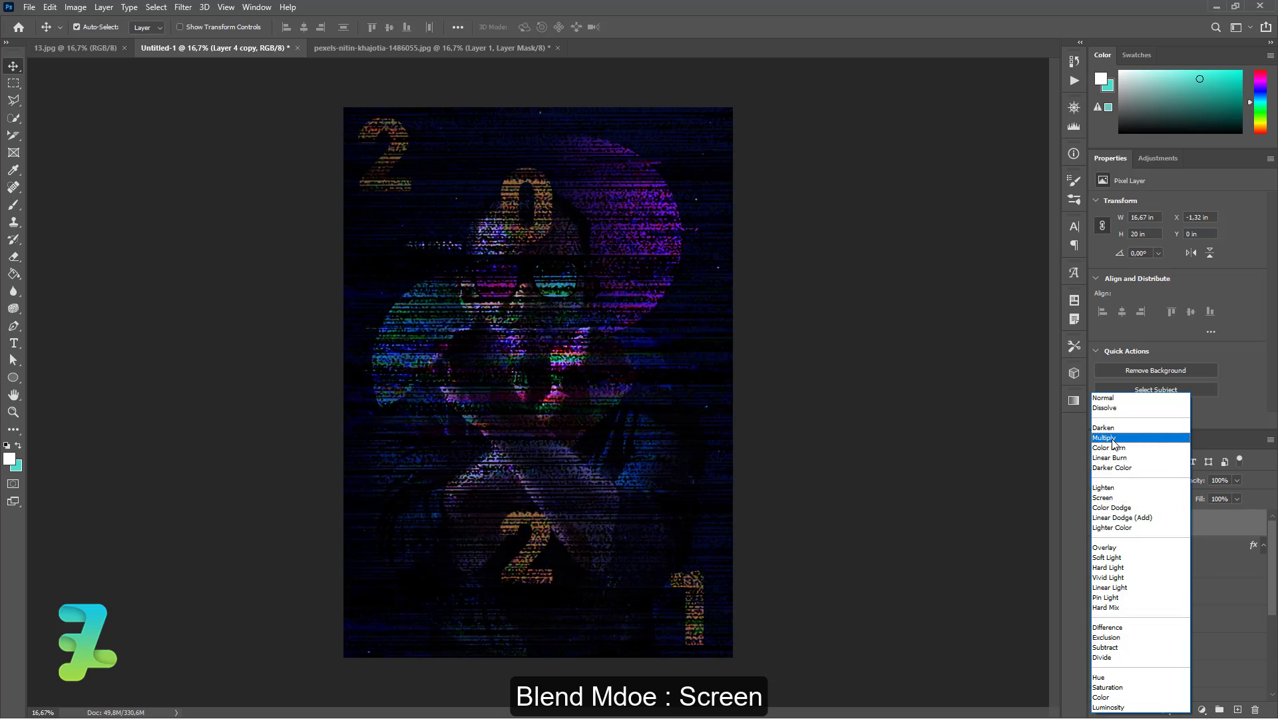
left_click(1111, 507)
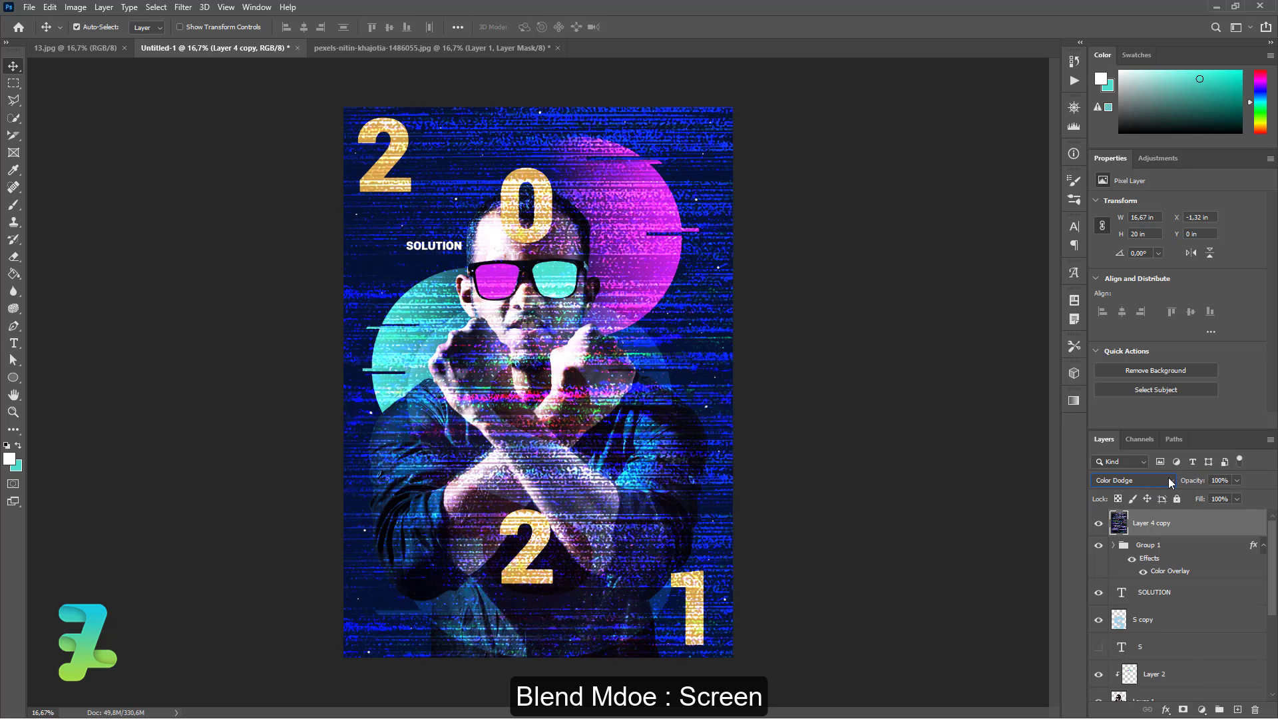
left_click(1171, 481)
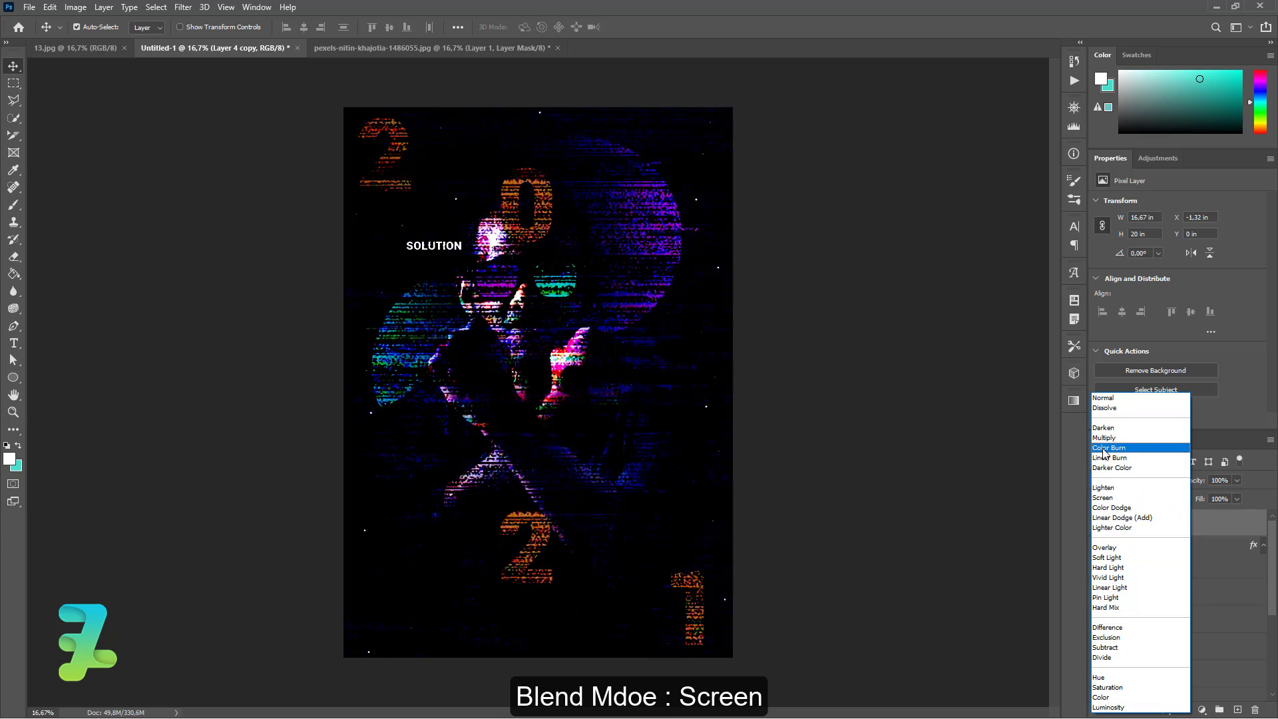
left_click(1110, 498)
left_click(1236, 481)
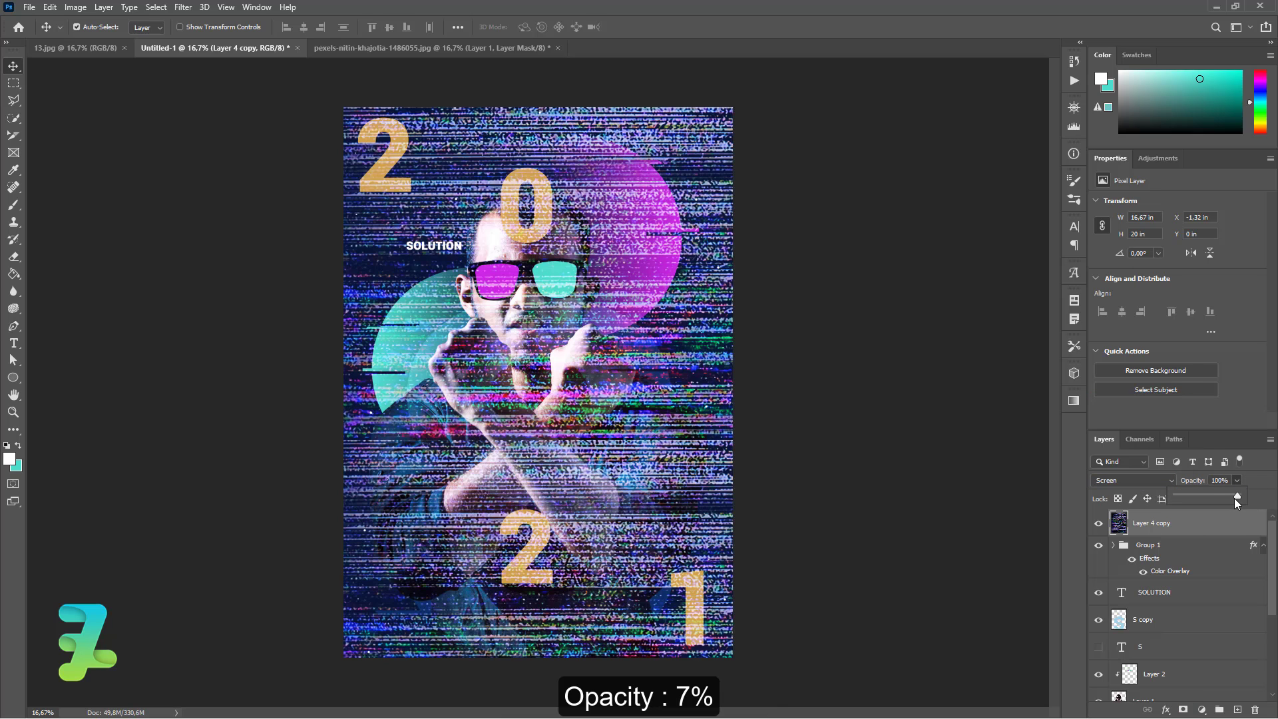
left_click_drag(1235, 500, 1174, 494)
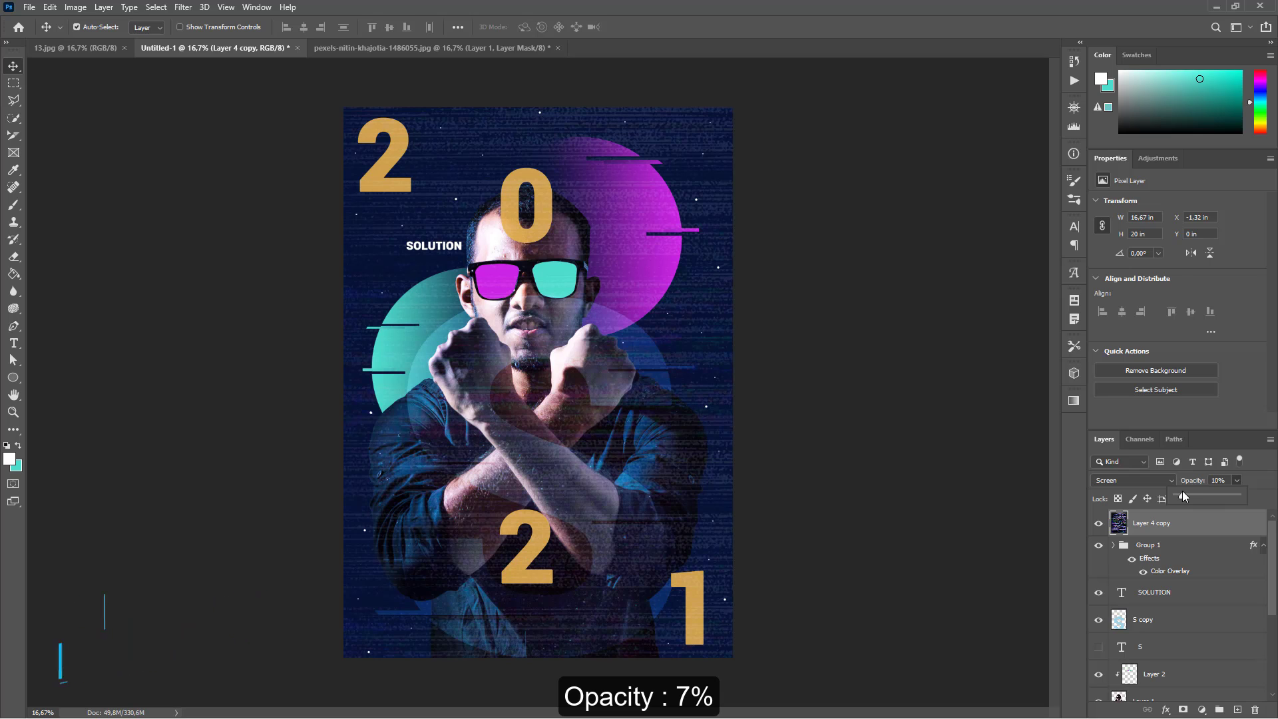
left_click_drag(1182, 491, 1179, 492)
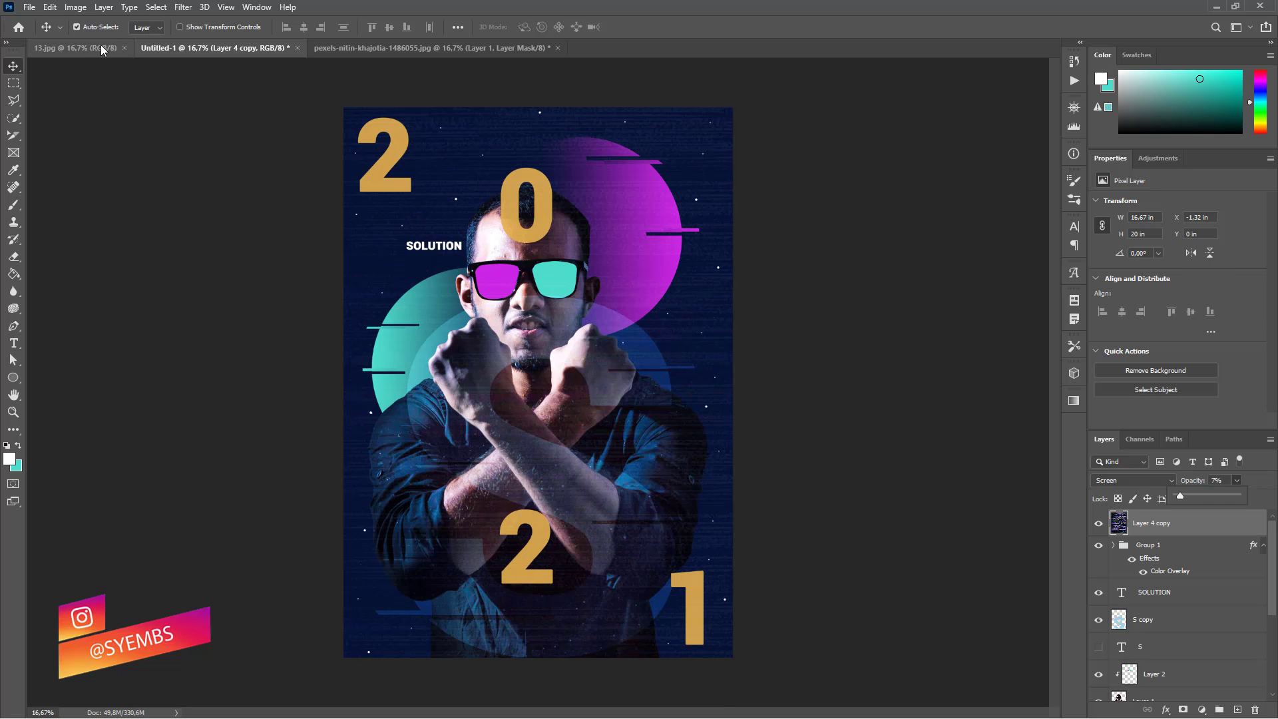
Step: Copy the crumpled-paper image 13.jpg into the poster as a new layer and reposition it
left_click(80, 47)
right_click(80, 48)
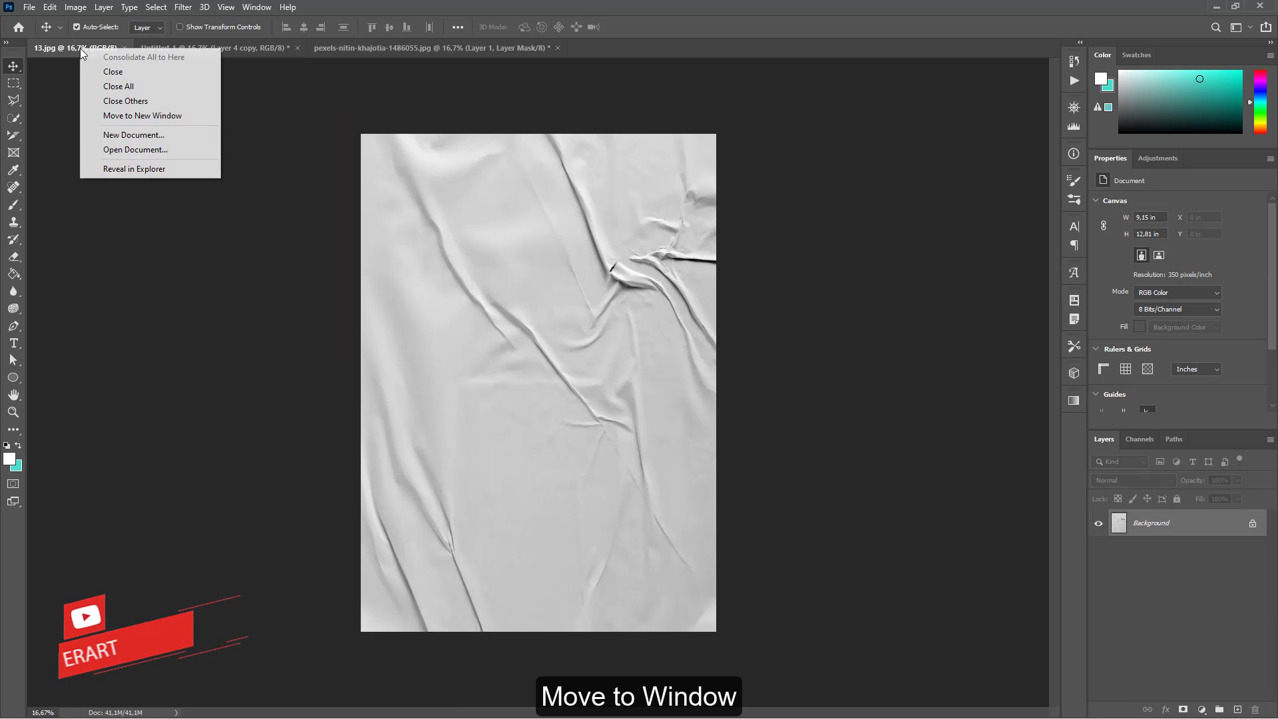
left_click(143, 115)
left_click_drag(332, 170, 542, 266)
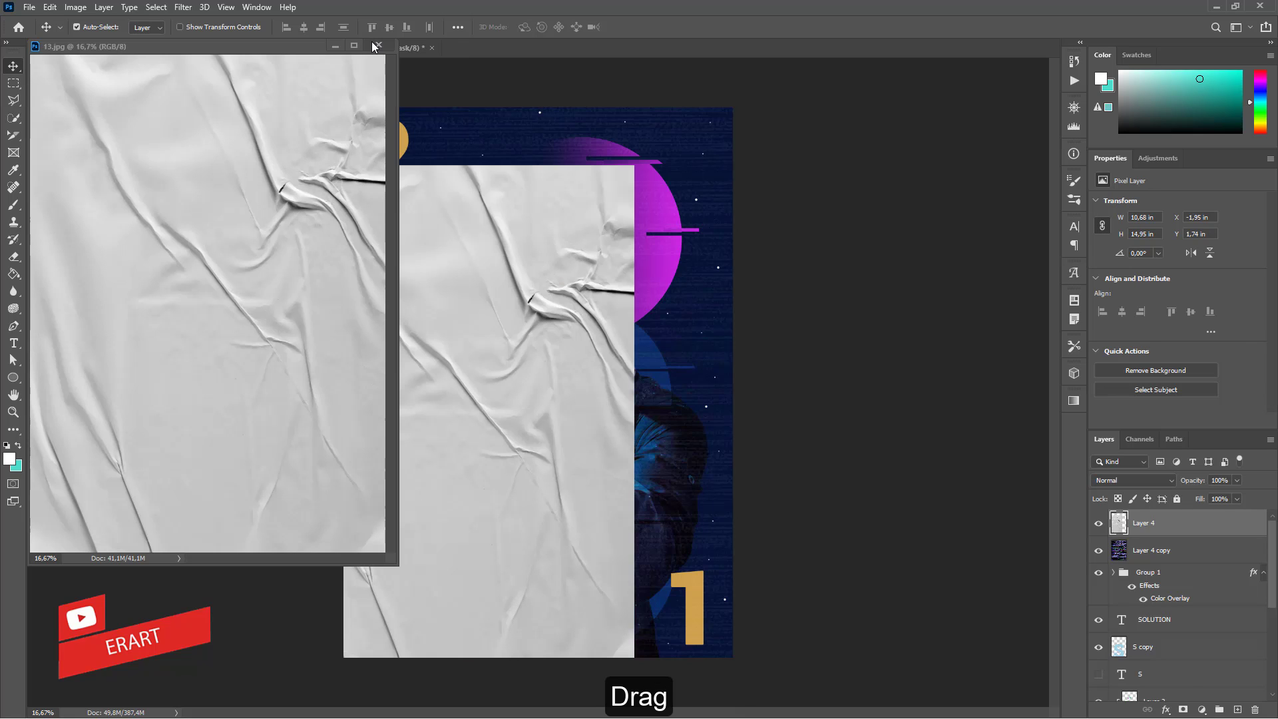
left_click(376, 47)
left_click_drag(462, 289, 560, 231)
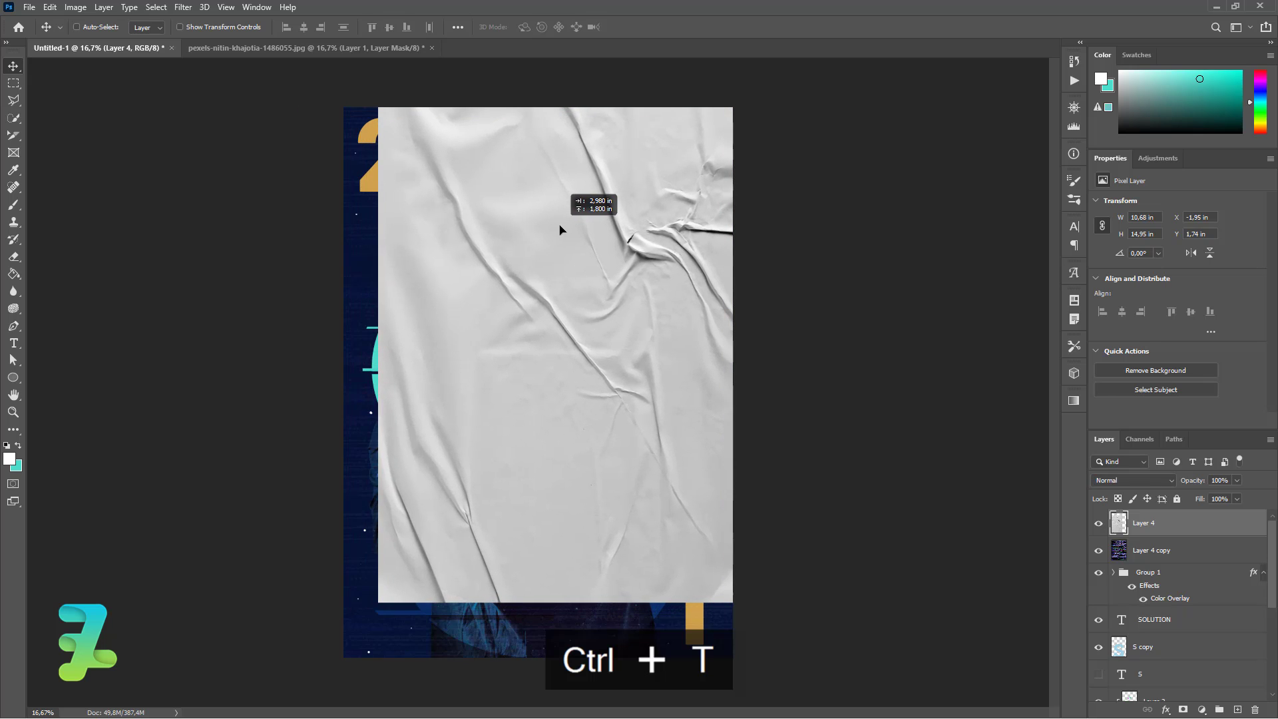
Step: Scale the paper layer to cover the whole poster and set its blend mode to Multiply
key("ctrl+t")
left_click_drag(378, 602, 341, 654)
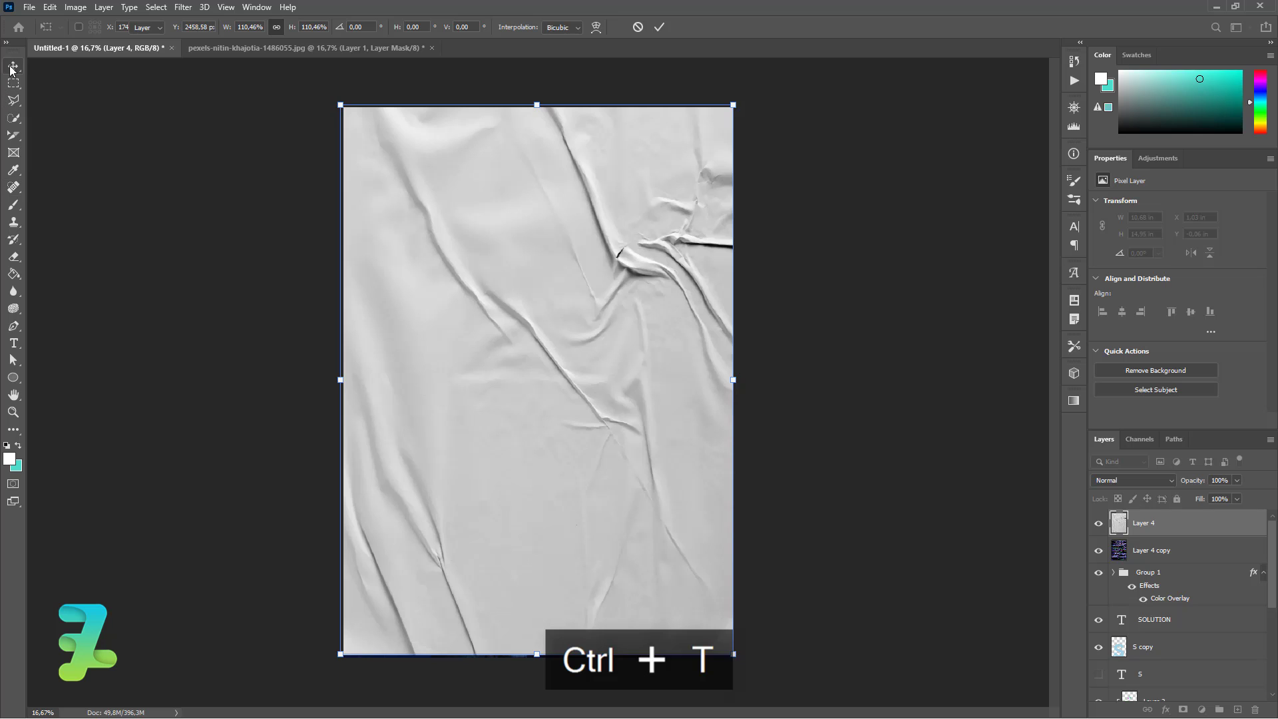
key("Return")
left_click(1148, 480)
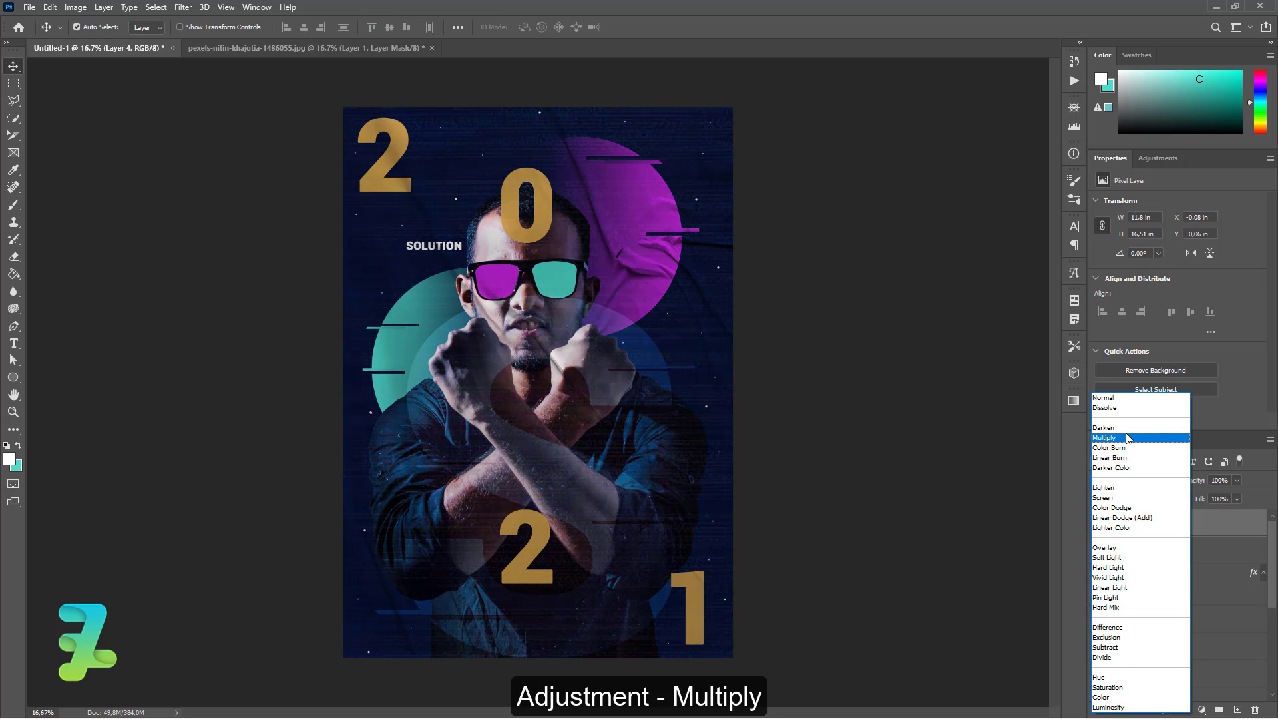
left_click(1128, 439)
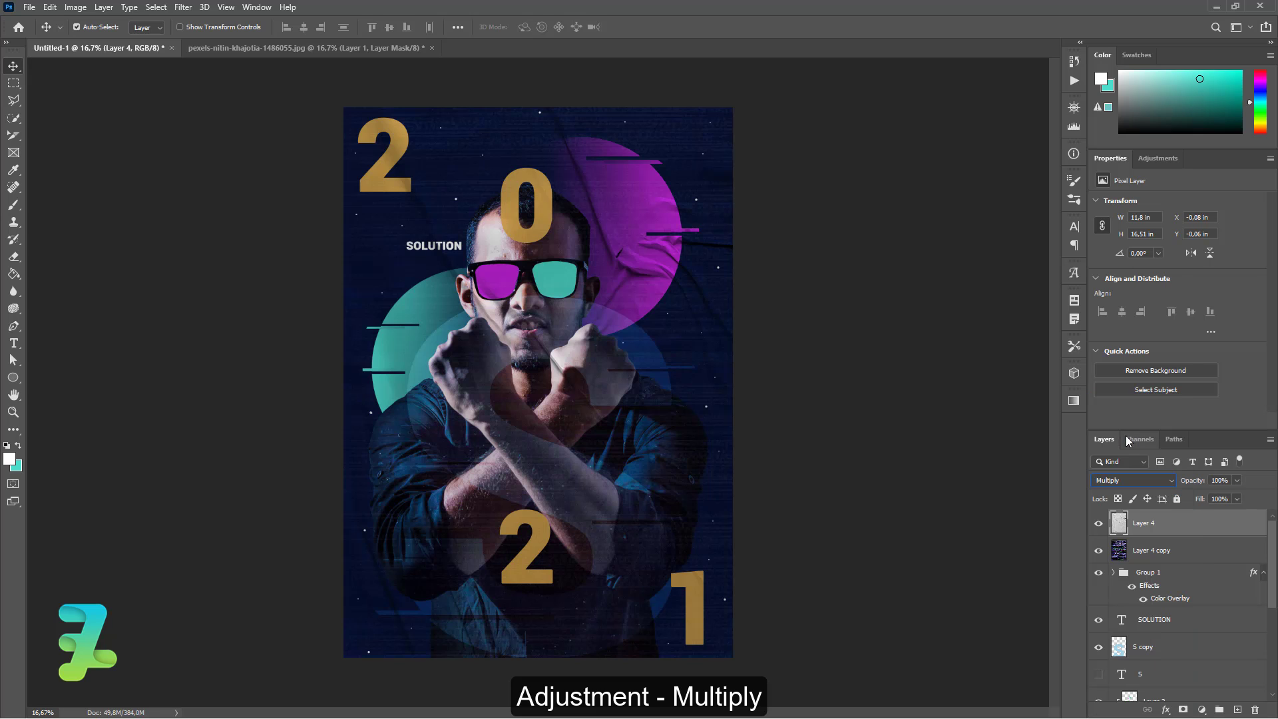
Step: Add a Curves adjustment clipped to the paper, moving the white point left and black point right
left_click(1201, 709)
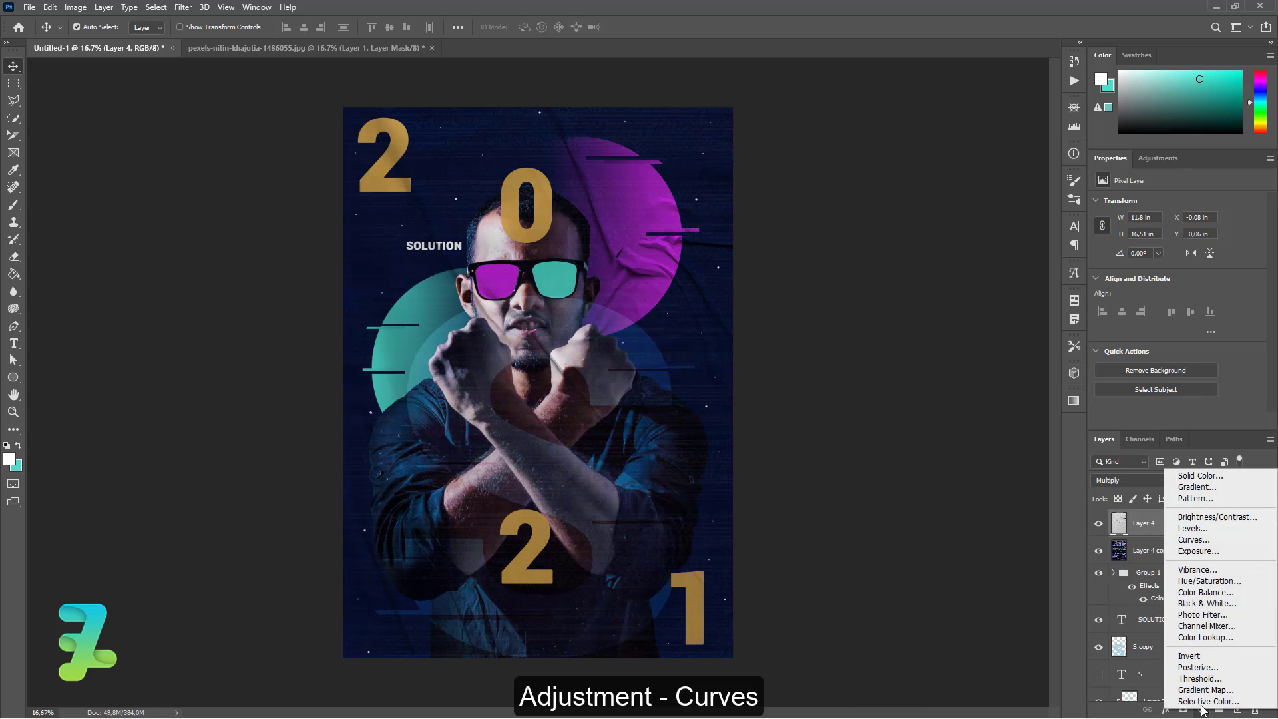
left_click(1194, 539)
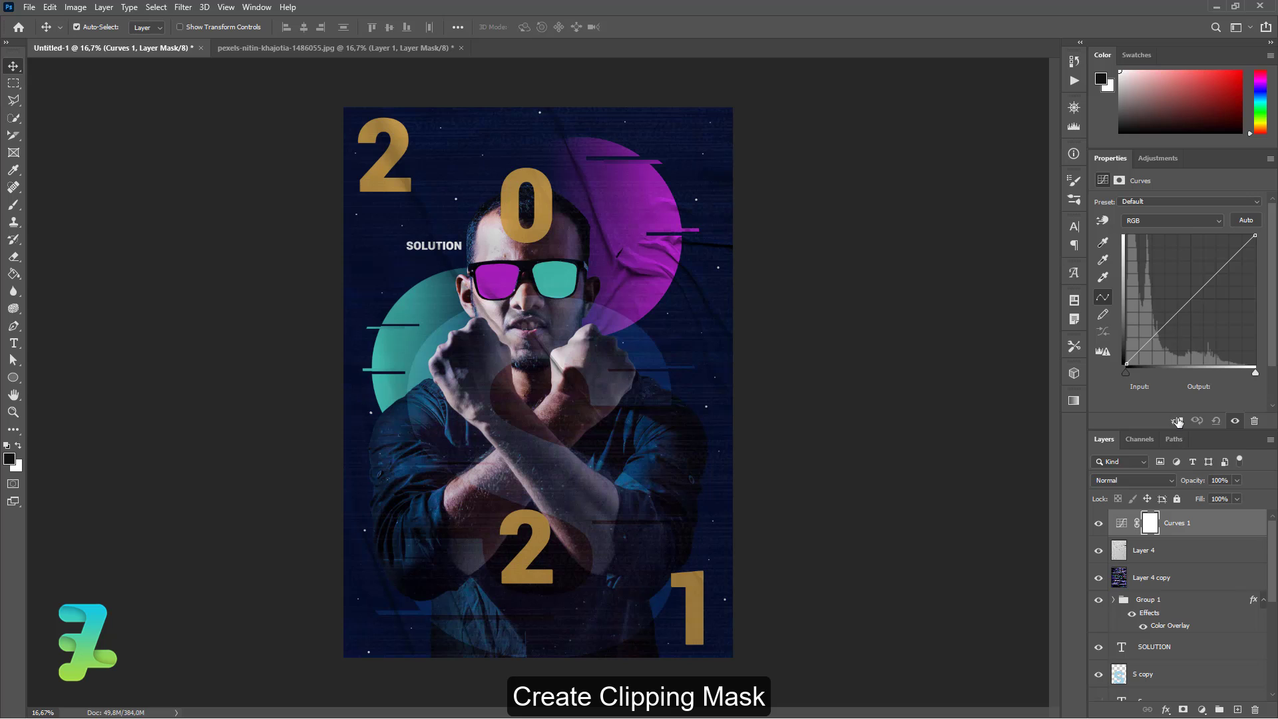
left_click(1176, 421)
mouse_move(1254, 236)
left_mouse_down()
mouse_move(1226, 234)
mouse_move(1247, 233)
left_mouse_up()
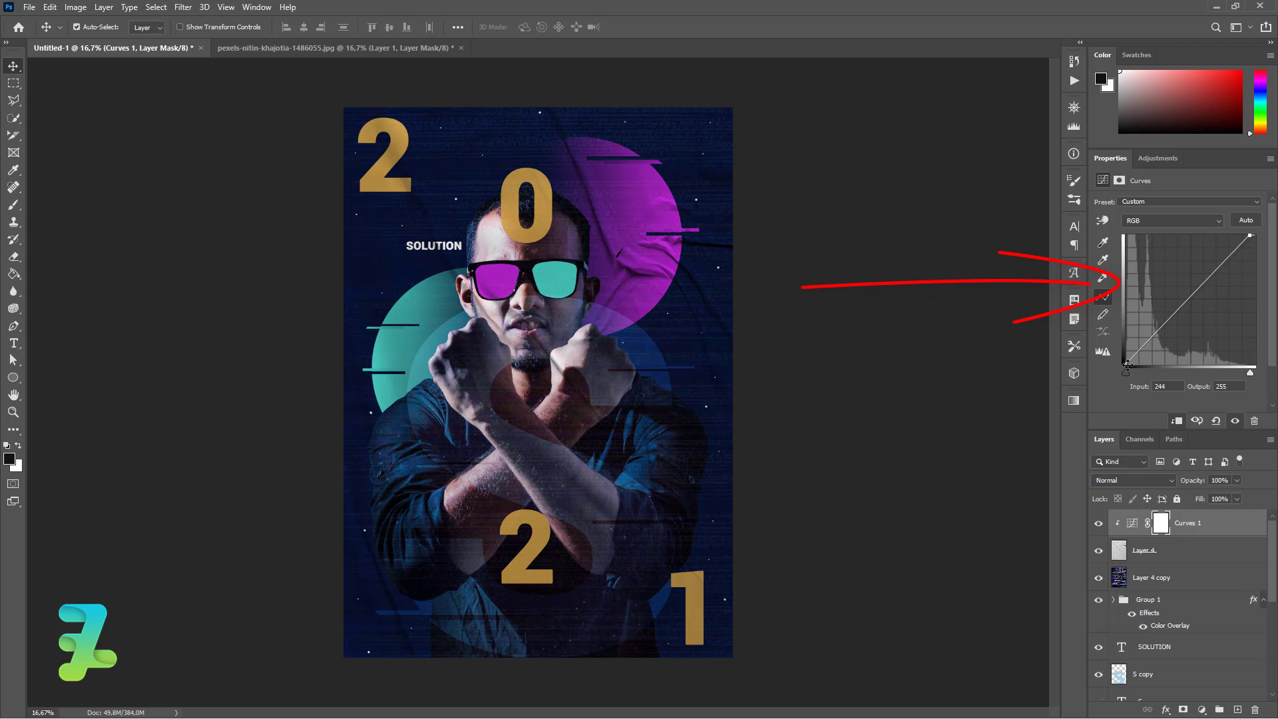
mouse_move(1128, 363)
left_mouse_down()
mouse_move(1168, 365)
mouse_move(1149, 374)
left_mouse_up()
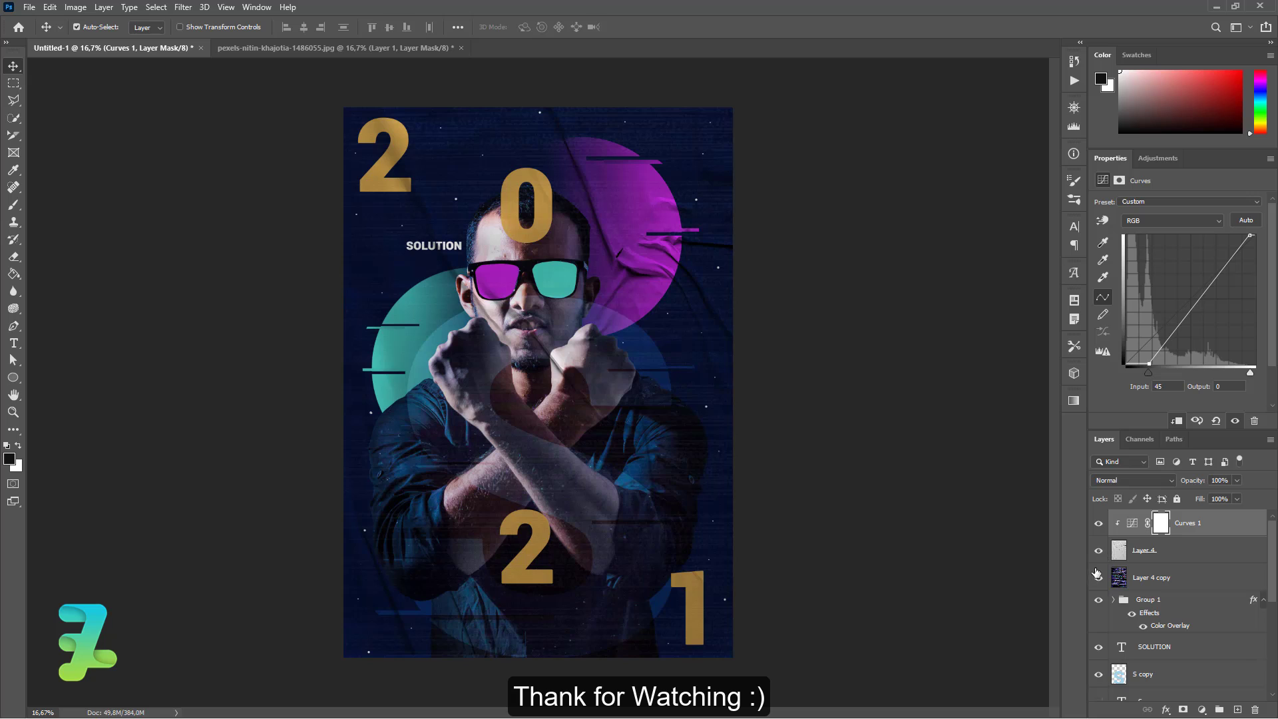
left_click(1098, 554)
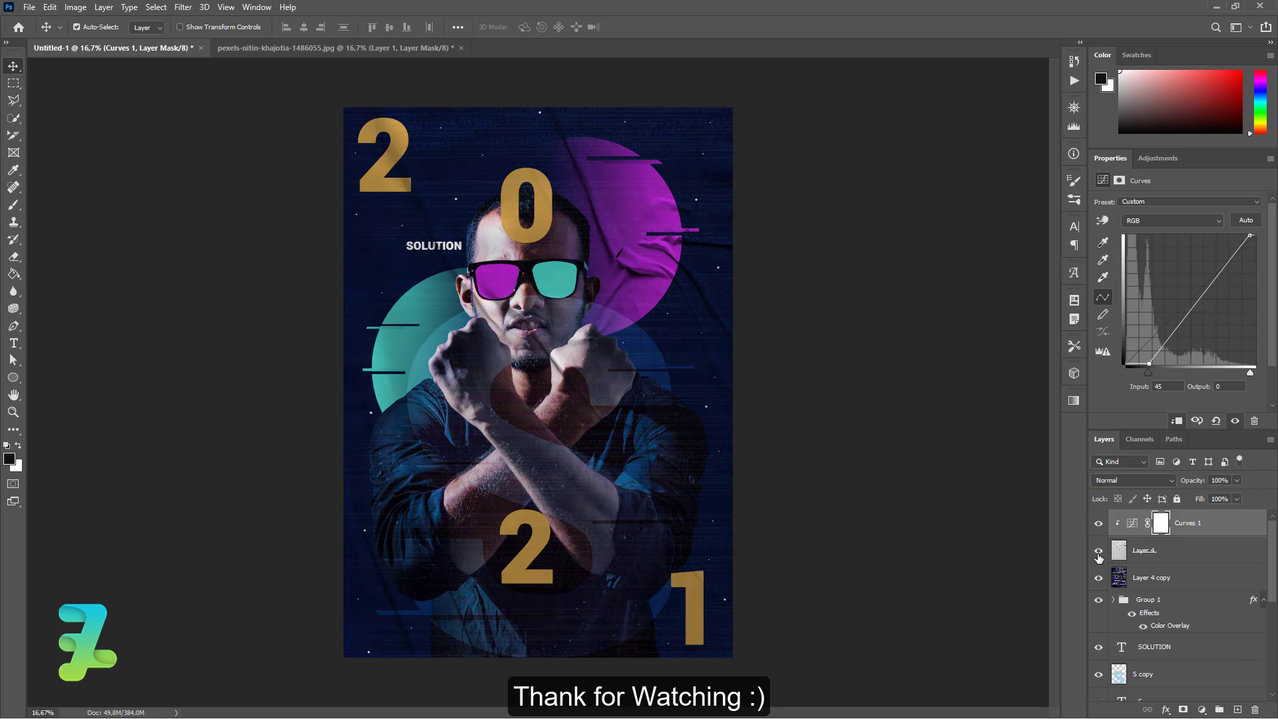